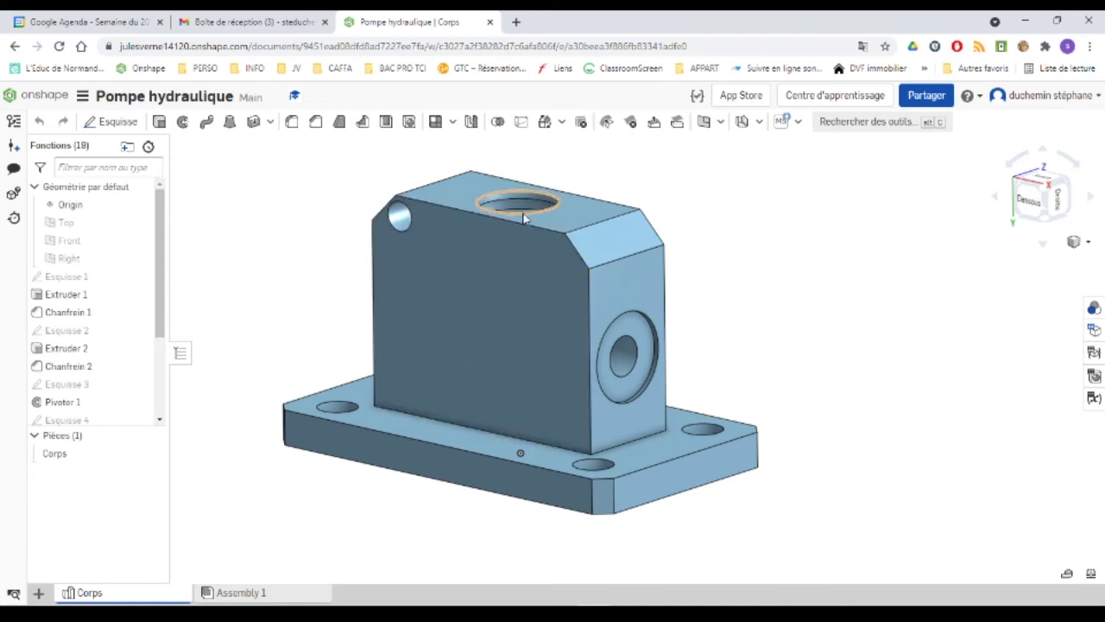
Switch to Acrobat Reader, examine the pump assembly drawing in Pompe hydraulique manuelle.PDF, and return to Onshape
left_click(664, 603)
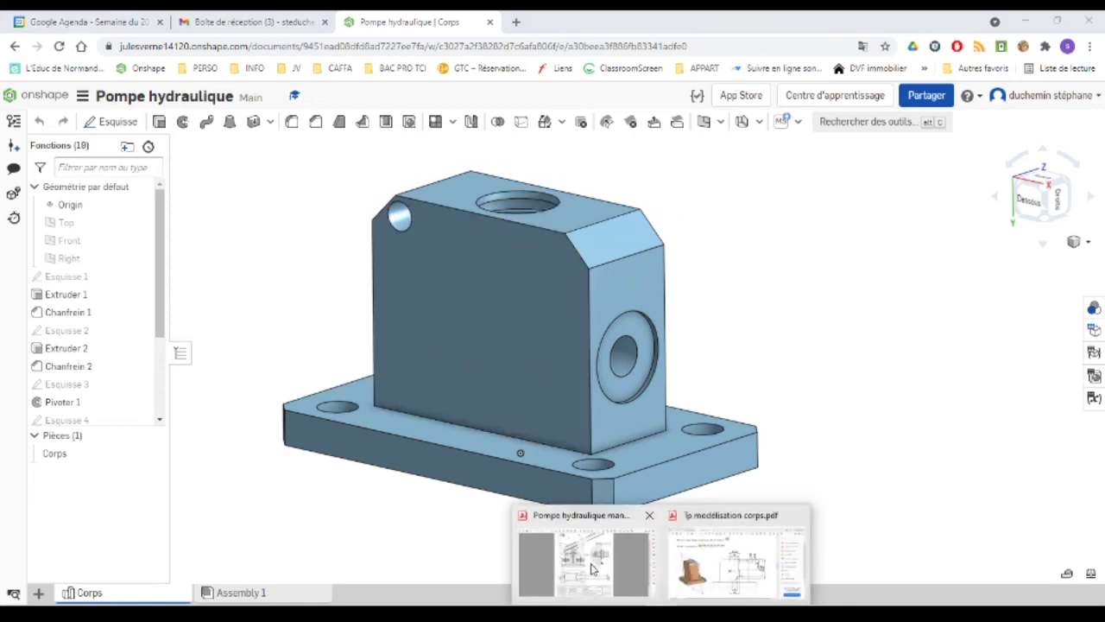
left_click(594, 562)
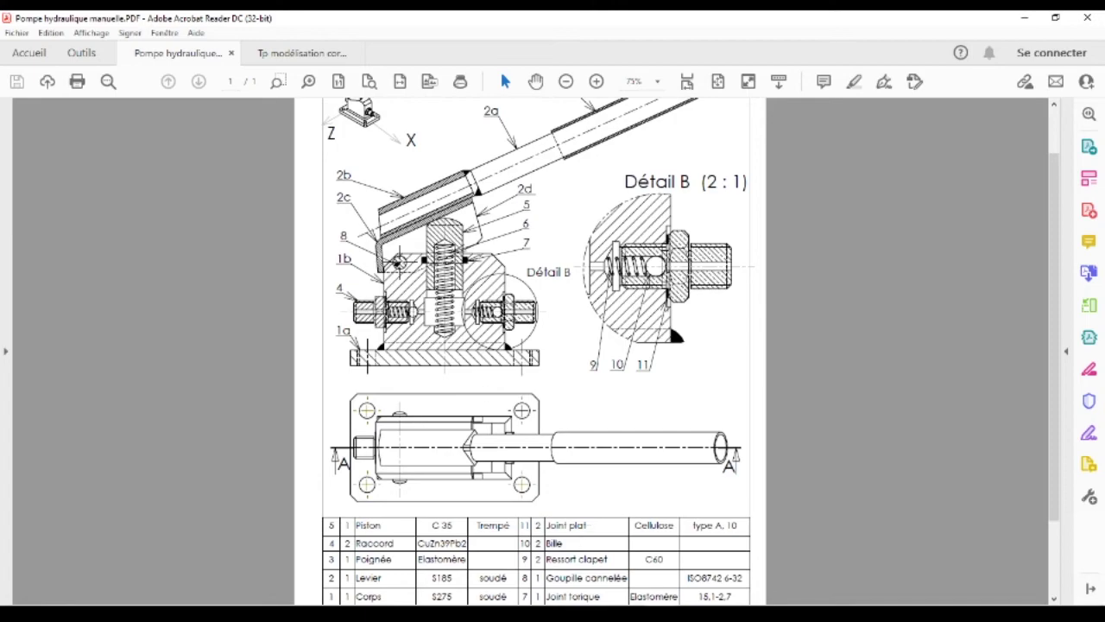
key("alt+Tab")
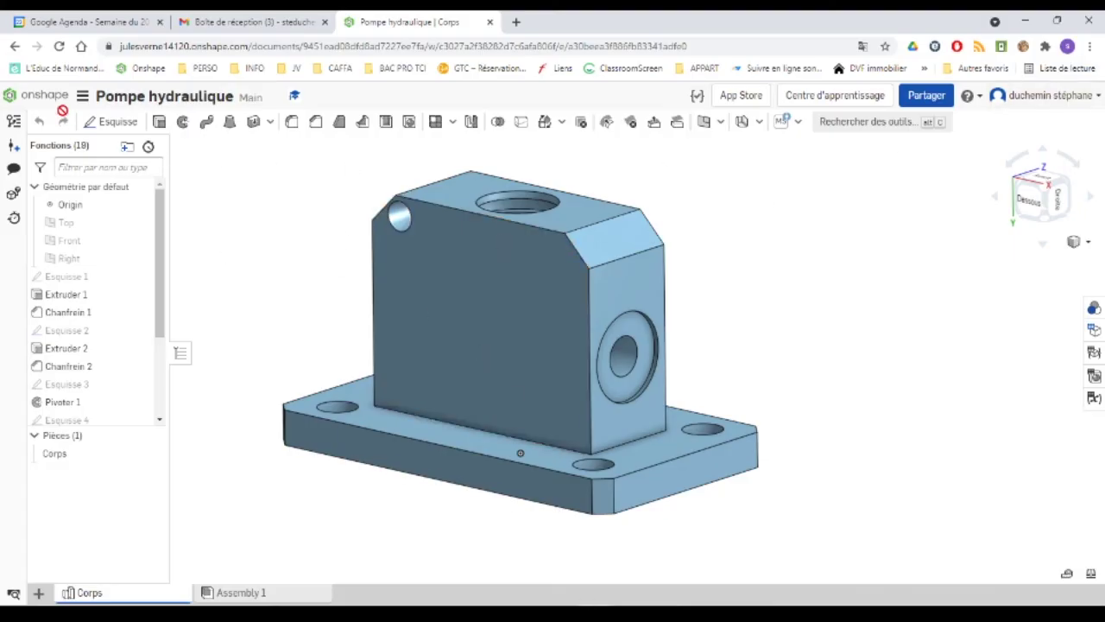
Leave the open document and create a new document named "Pompe hydraulique manuelle"
left_click(33, 97)
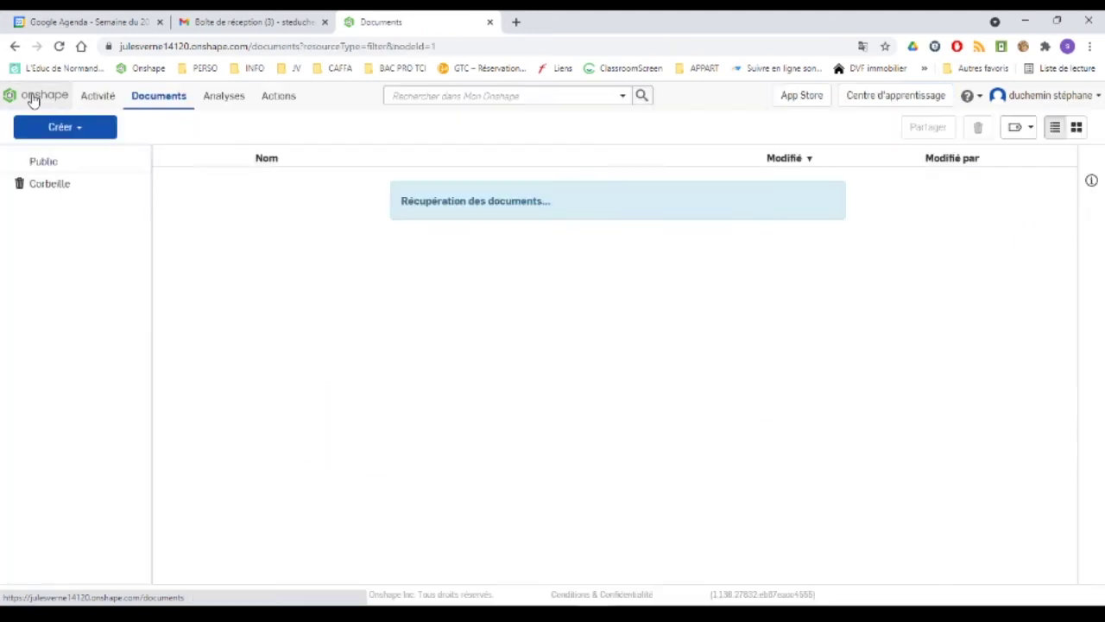
left_click(62, 127)
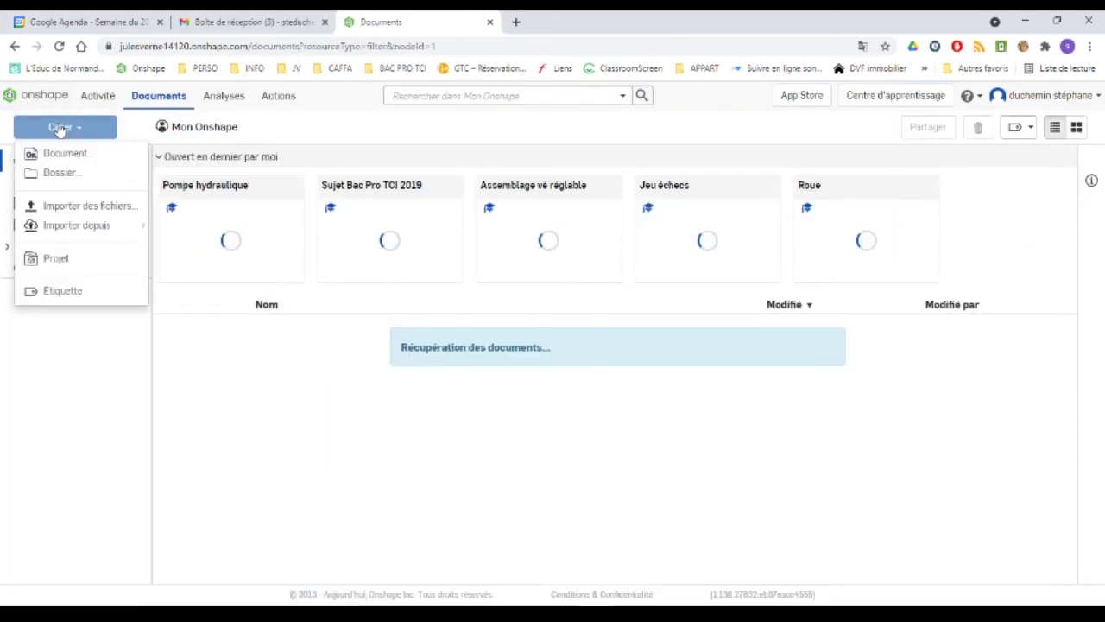
left_click(59, 156)
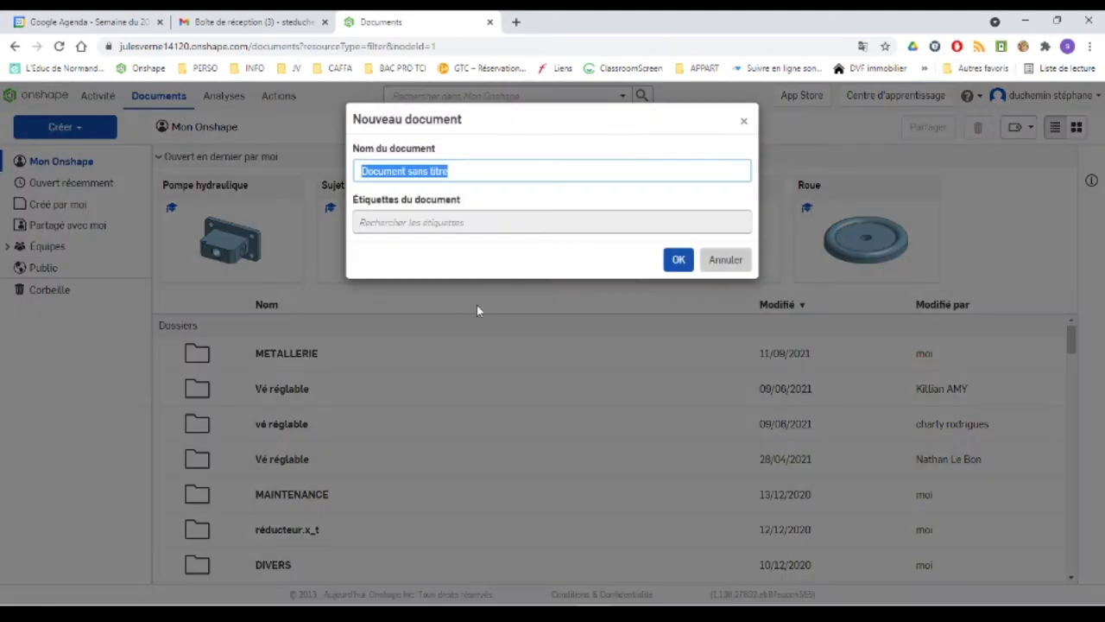
type("Pompe hydraulique manuelle")
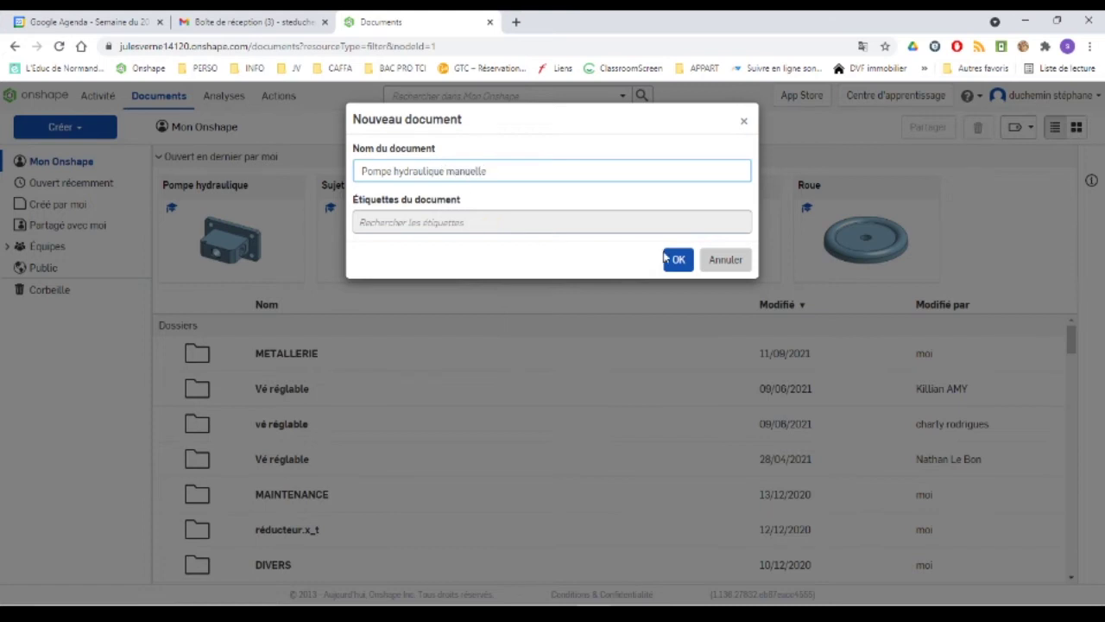
left_click(675, 260)
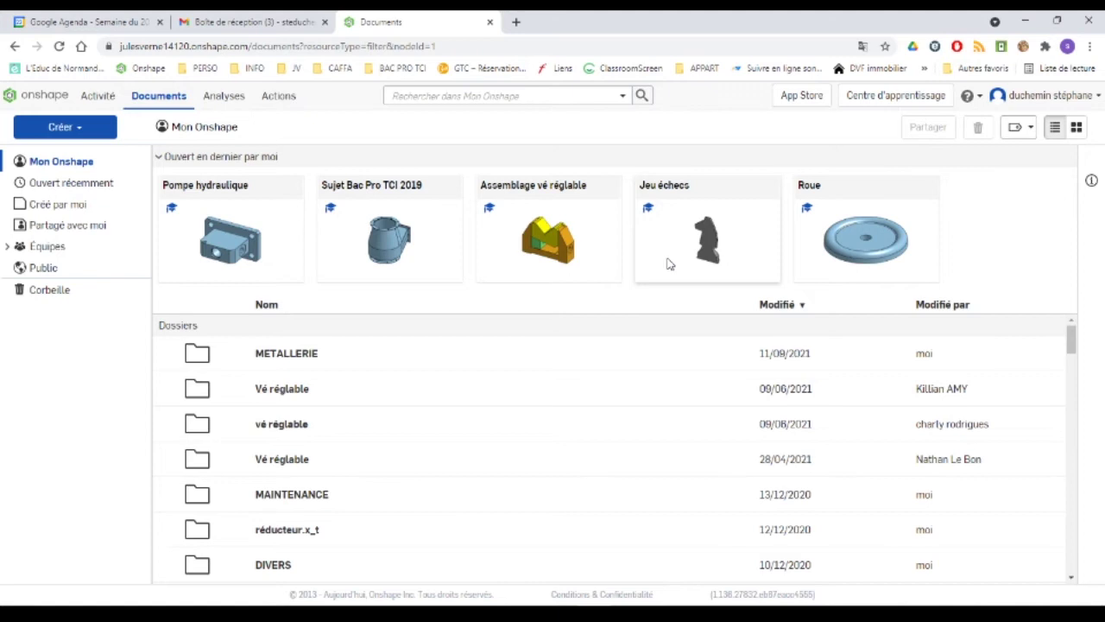
left_click(650, 259)
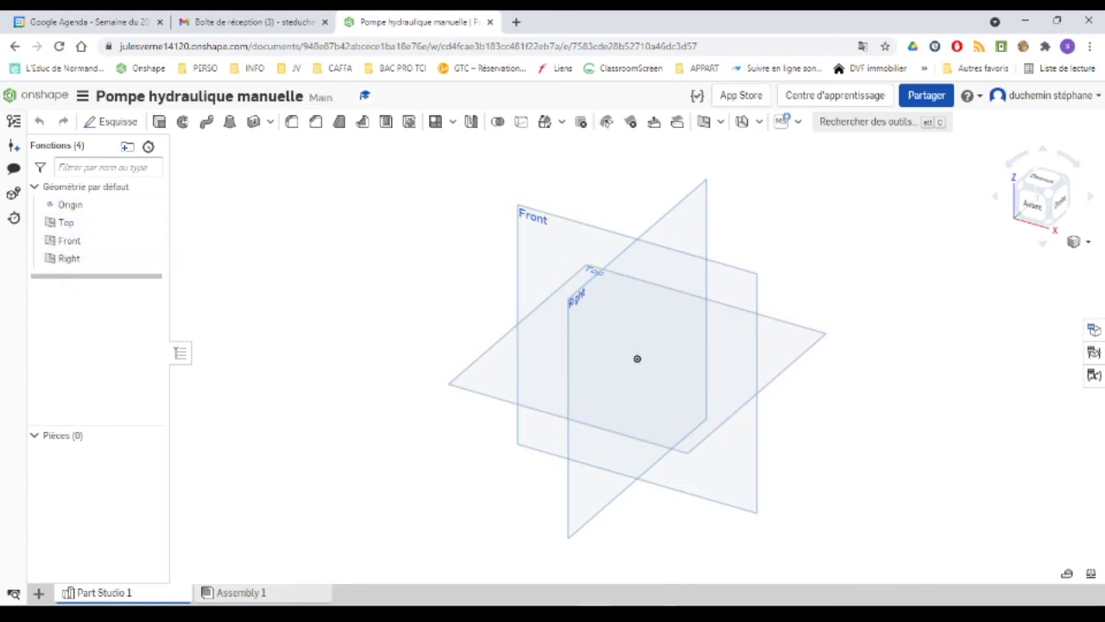
Review the Etape 1 base volume instructions in Tp modélisation corps.pdf in Acrobat Reader, and return to Onshape
mouse_move(657, 603)
left_click(652, 561)
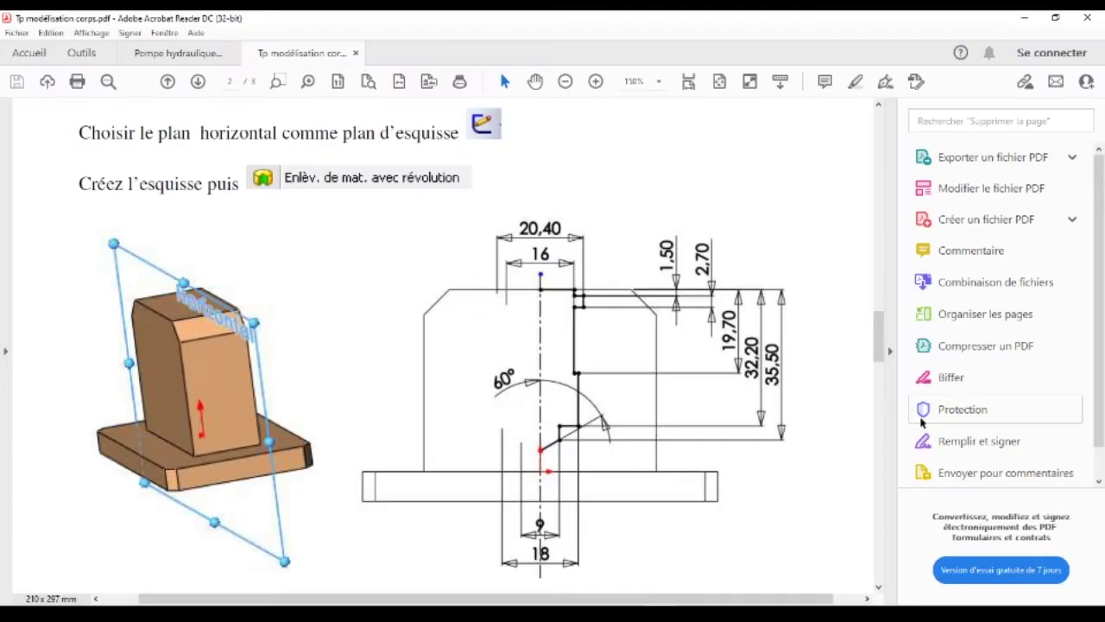
left_click_drag(878, 333, 866, 139)
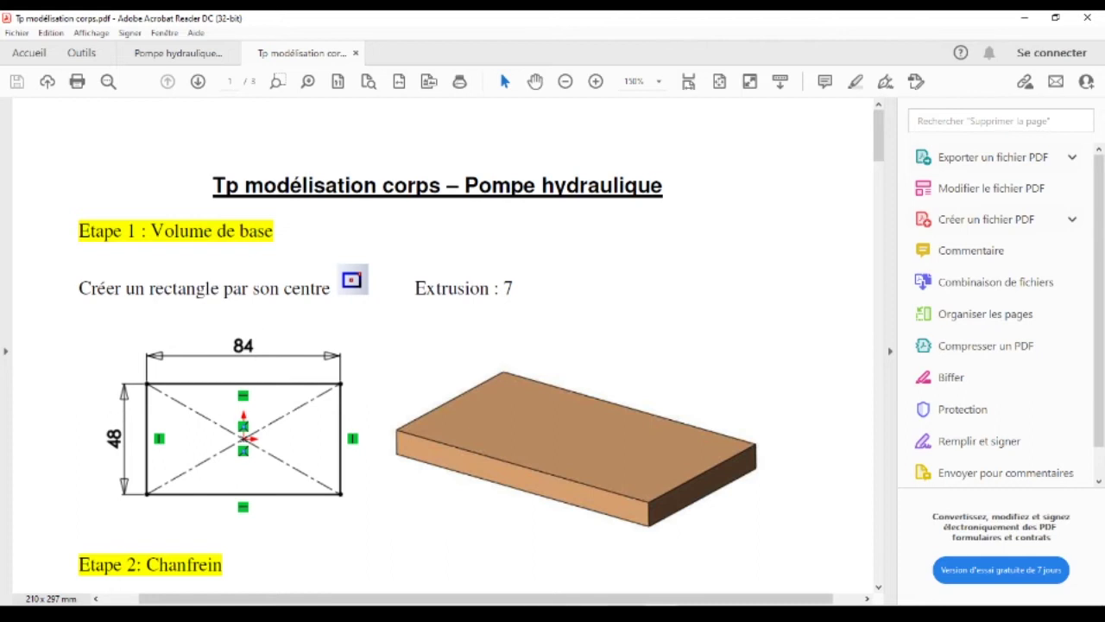
key("alt+Tab")
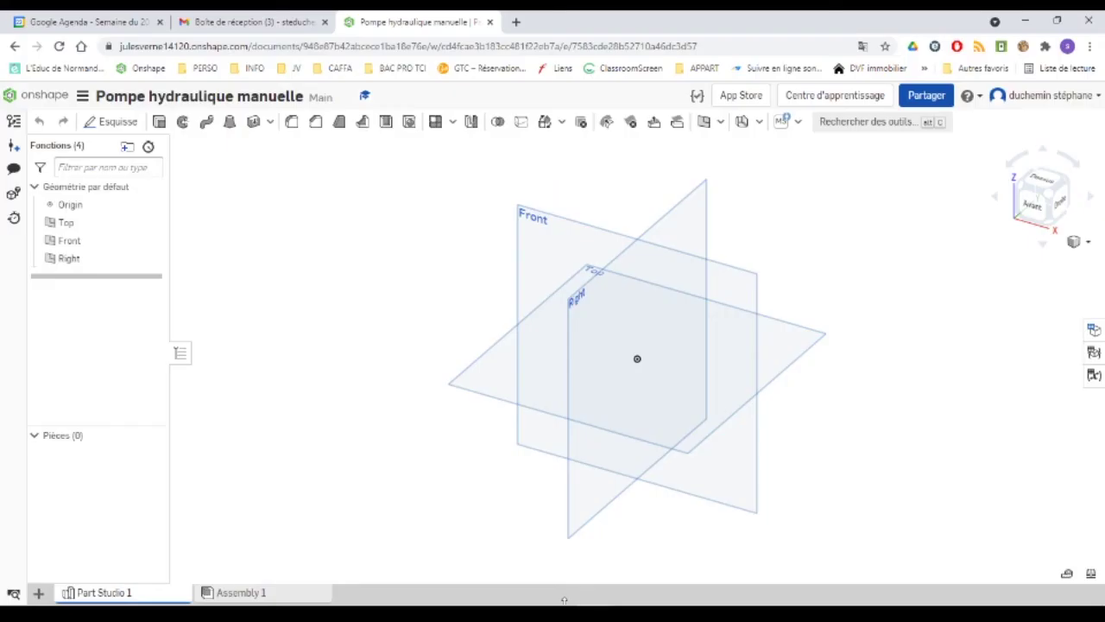
Sketch a center rectangle from the origin on the Front plane, about 111 mm wide and 68 mm high
left_click(534, 223)
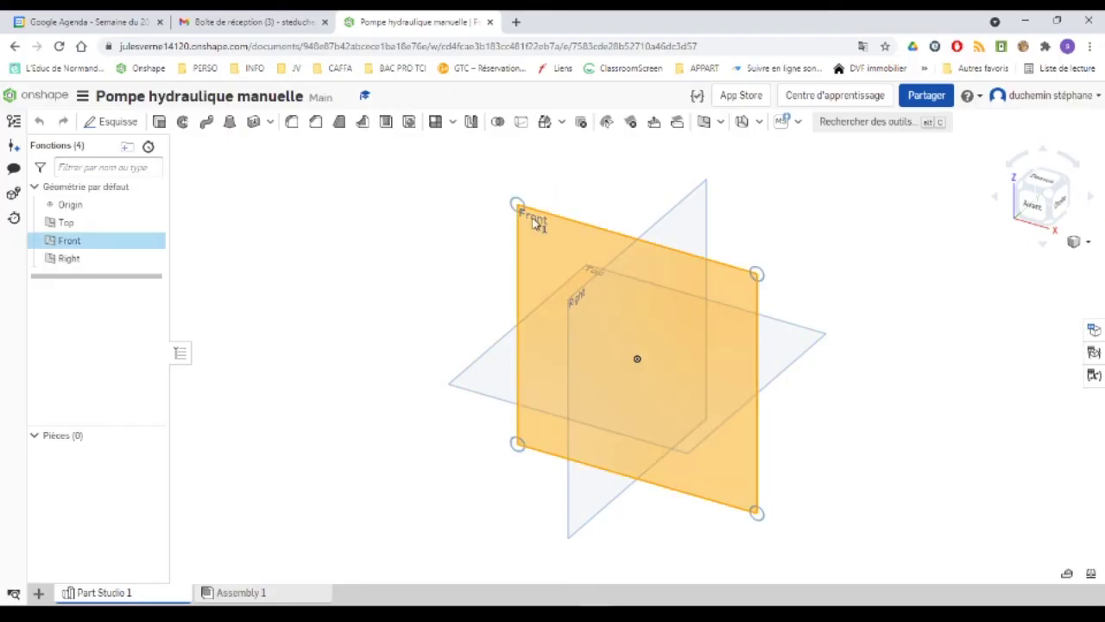
left_click(113, 125)
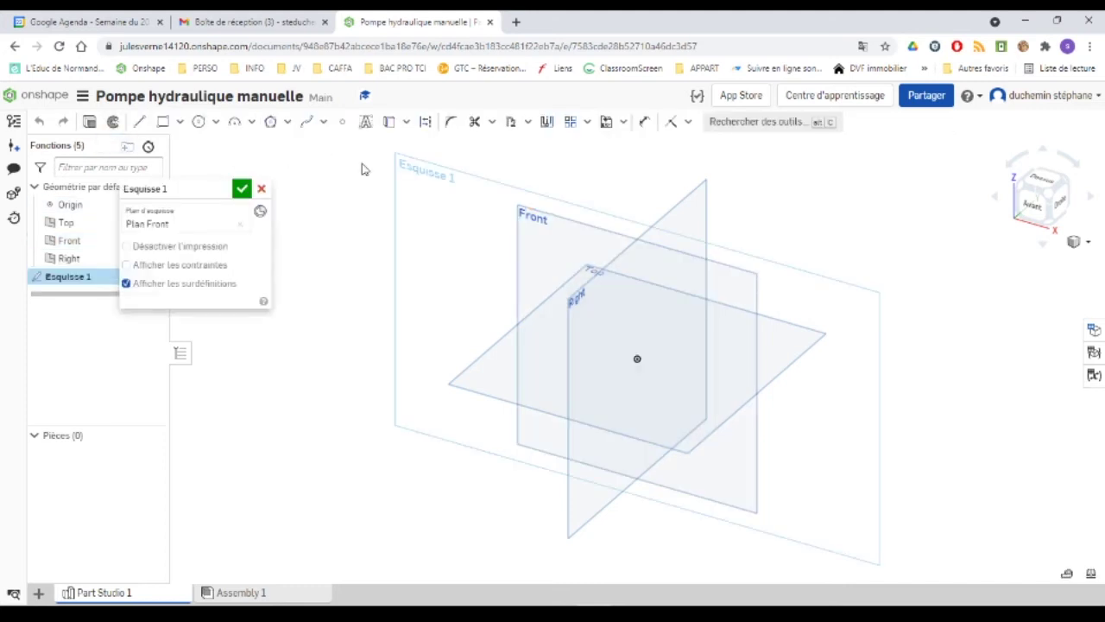
right_click(412, 187)
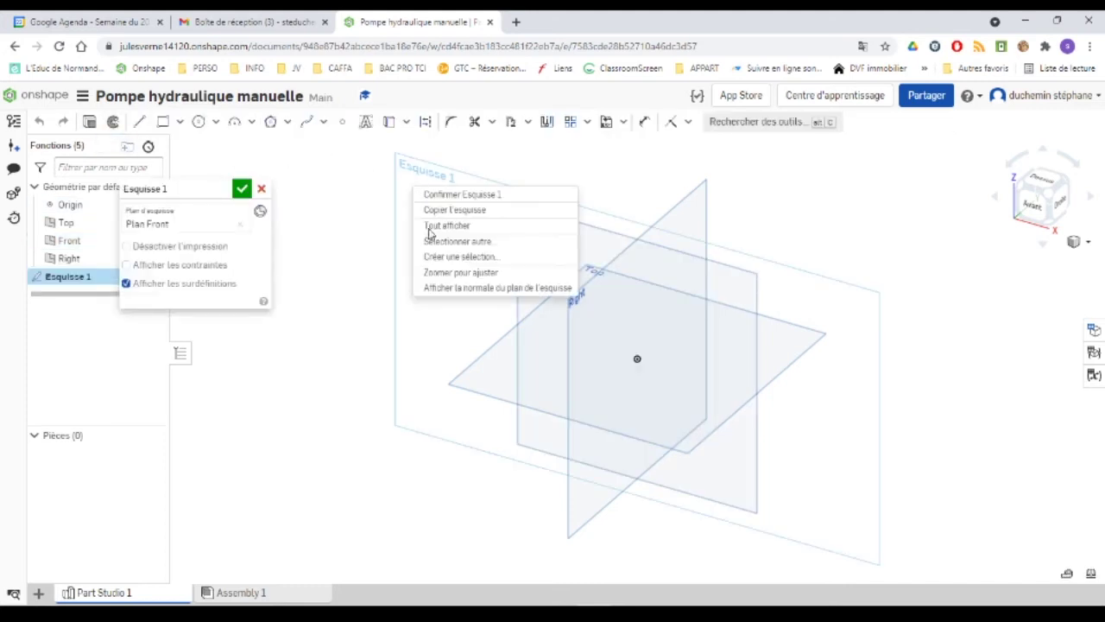
left_click(450, 288)
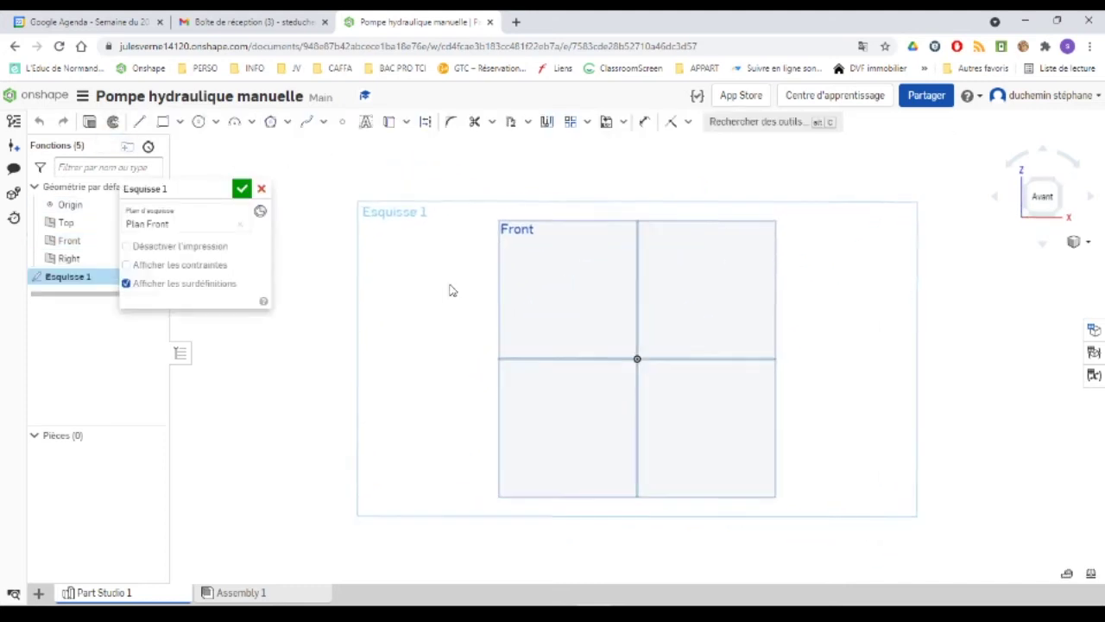
left_click(179, 125)
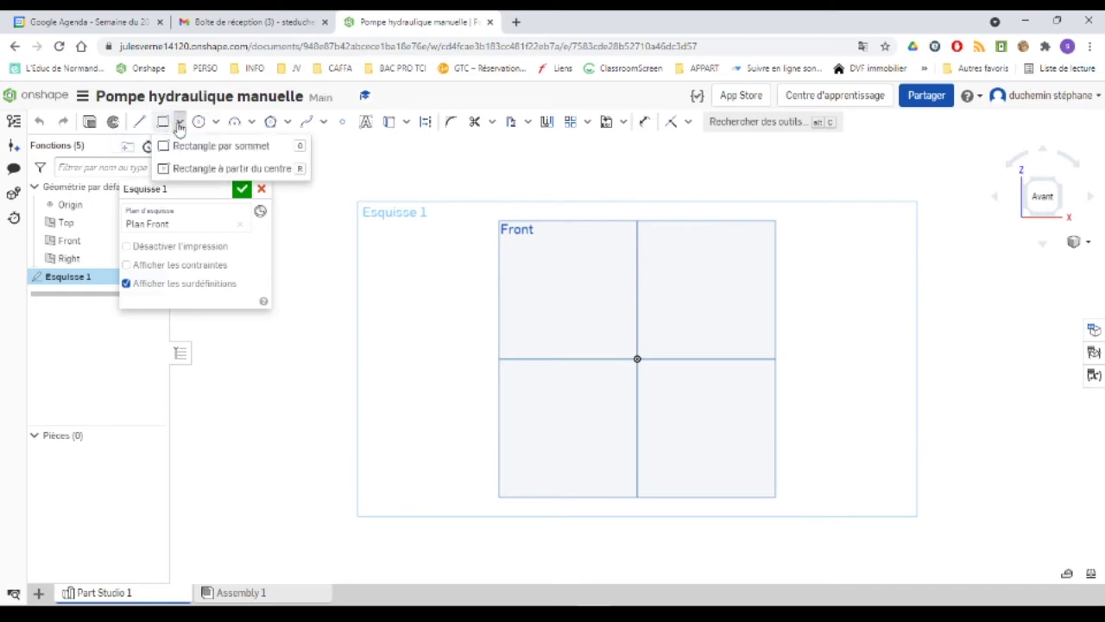
left_click(179, 170)
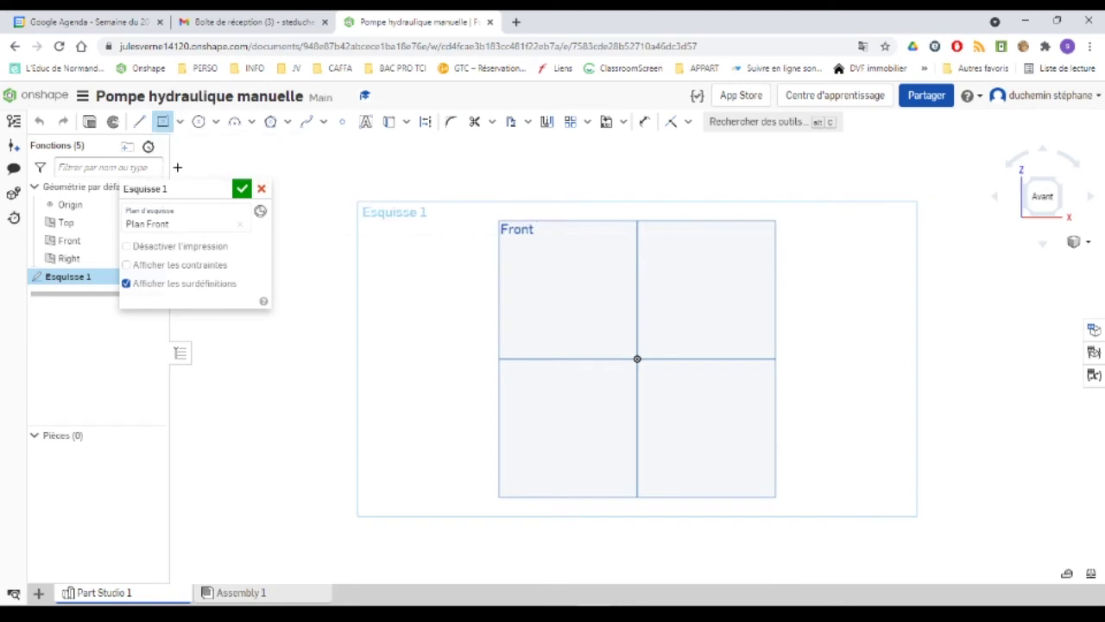
left_click(638, 359)
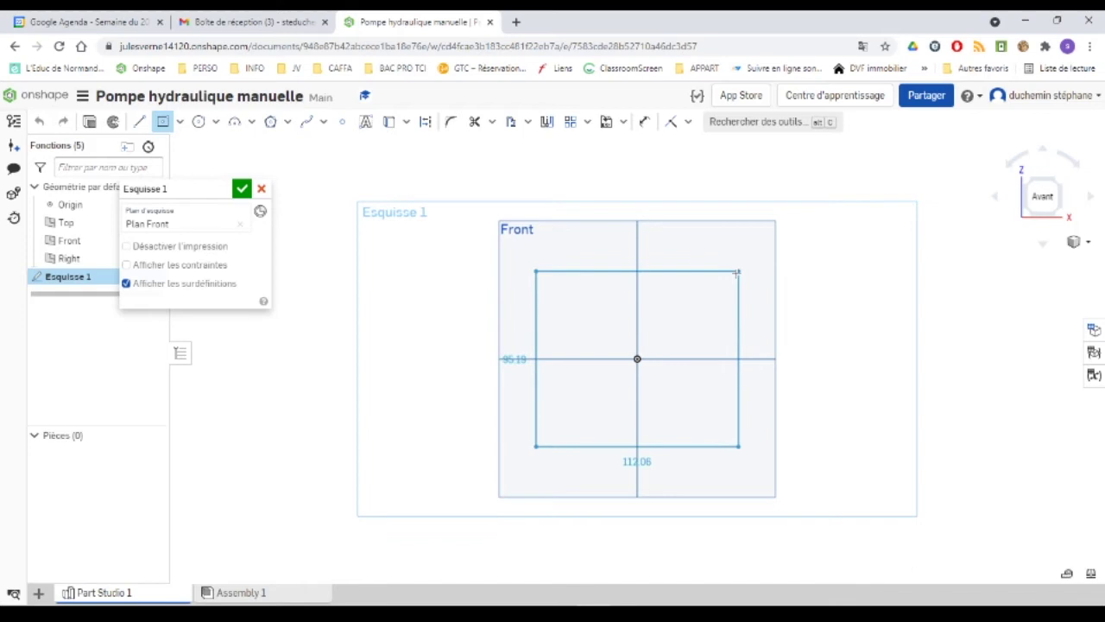
left_click(740, 297)
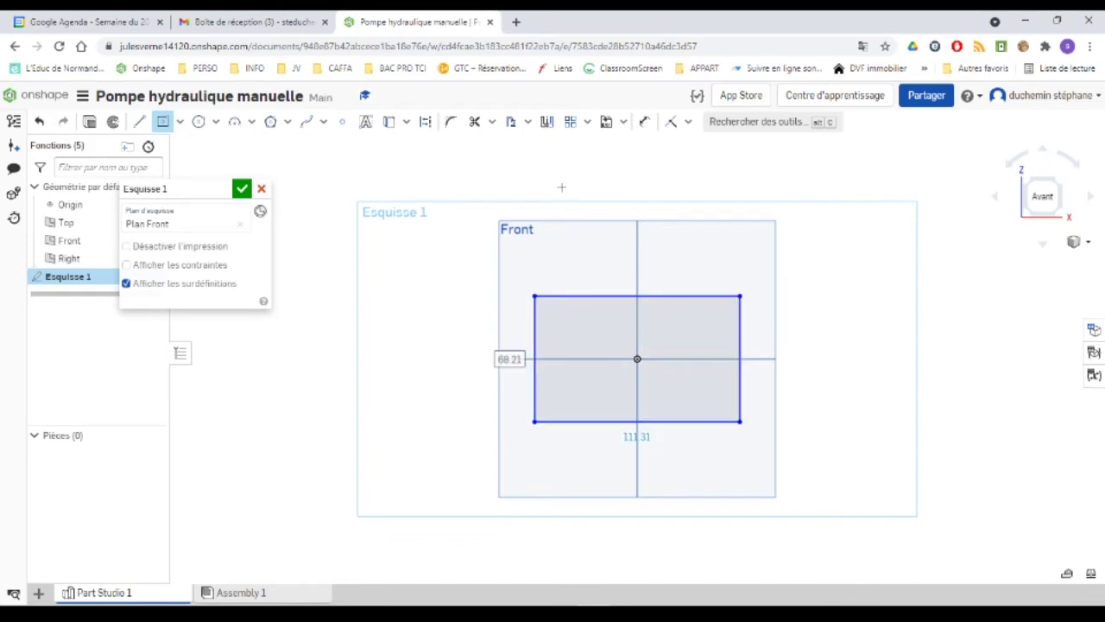
Dimension the rectangle to 48 mm high and 84 mm wide
left_click(644, 124)
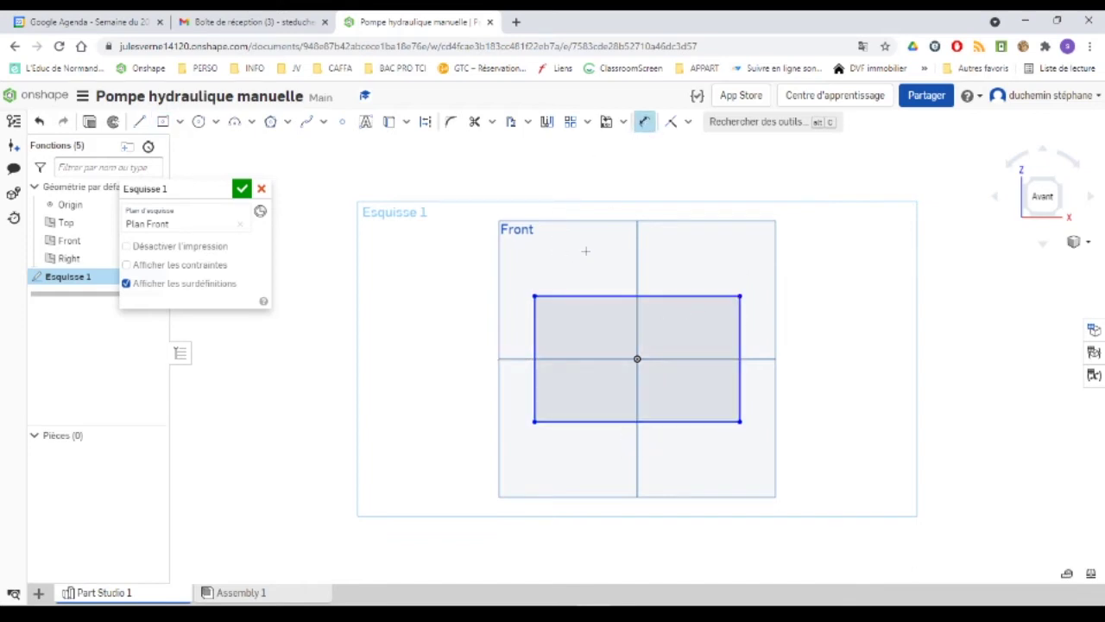
left_click(535, 337)
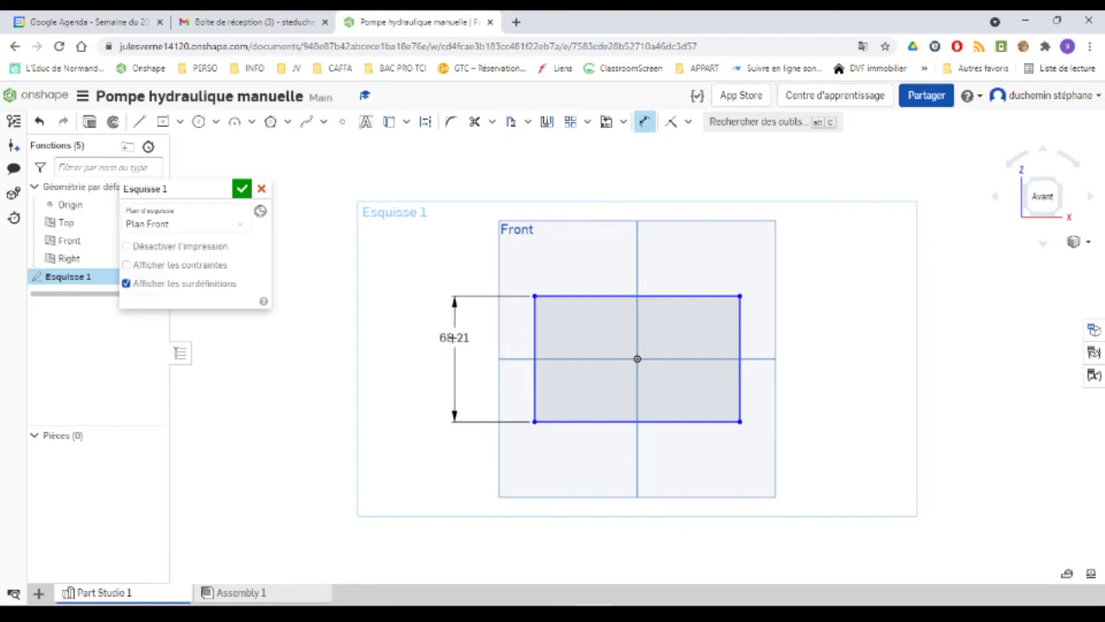
left_click(448, 338)
type("48")
key("Return")
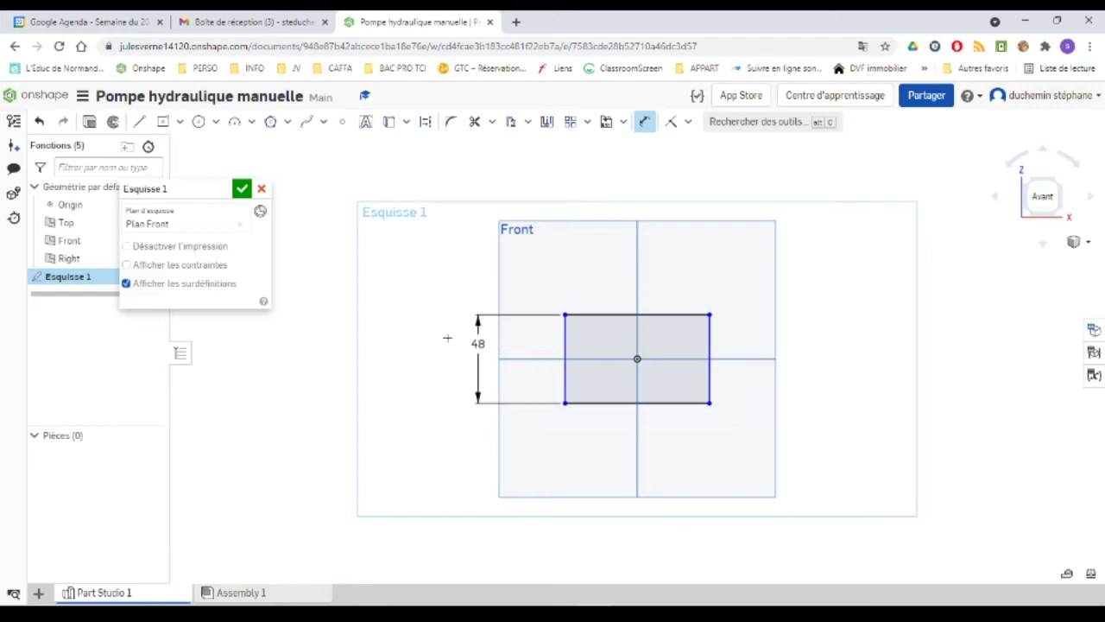
left_click(587, 315)
left_click(589, 283)
type("84")
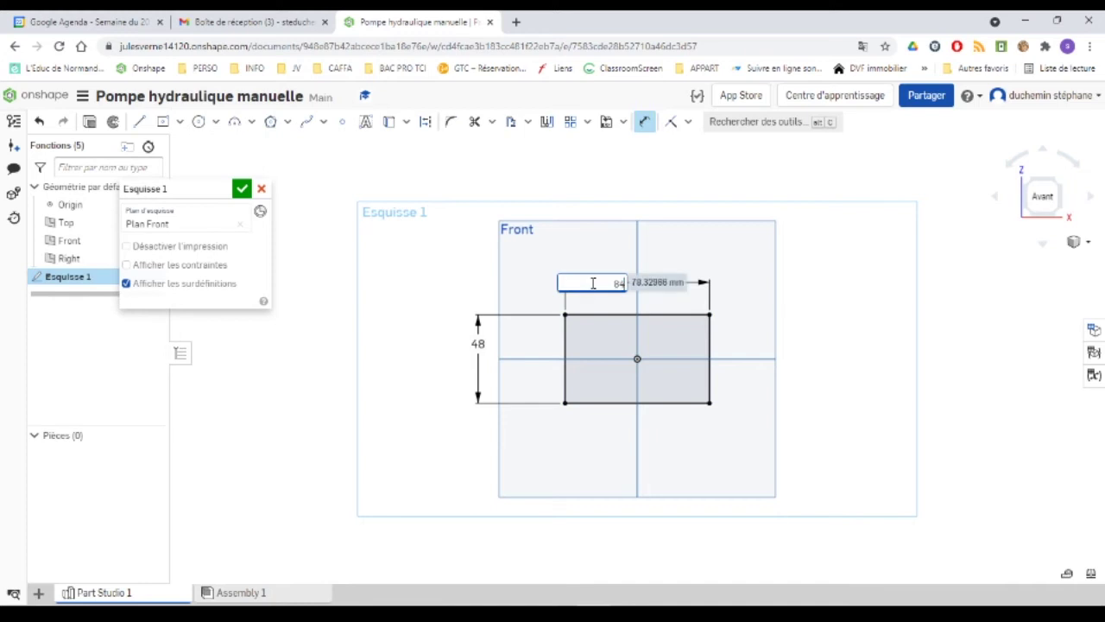
key("Return")
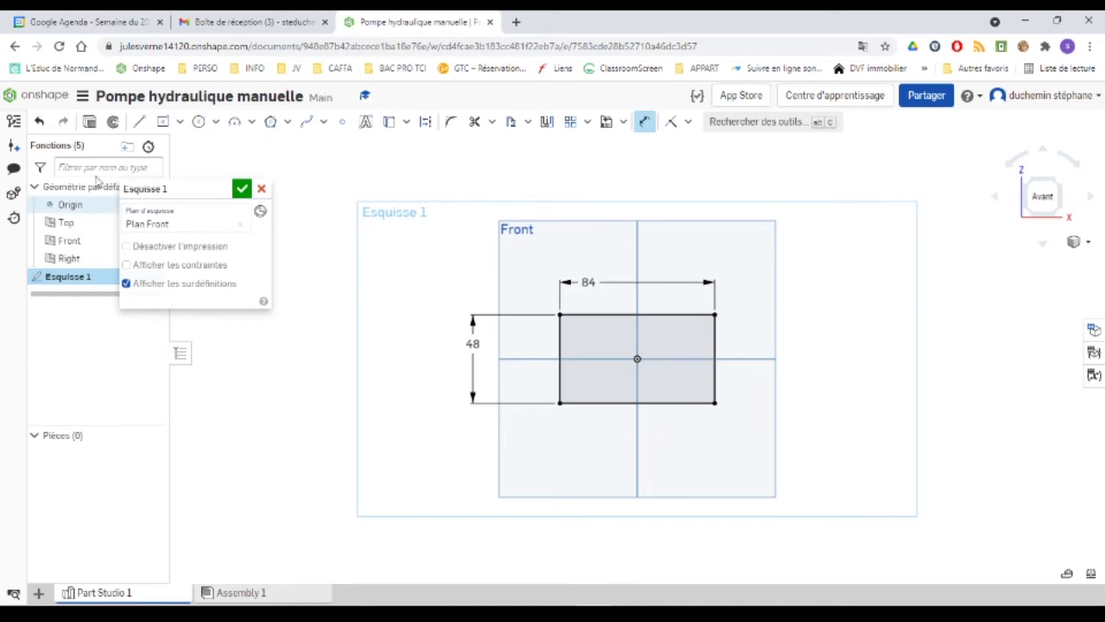
Extrude the rectangle as a new solid with a blind depth of 7 mm
left_click(90, 122)
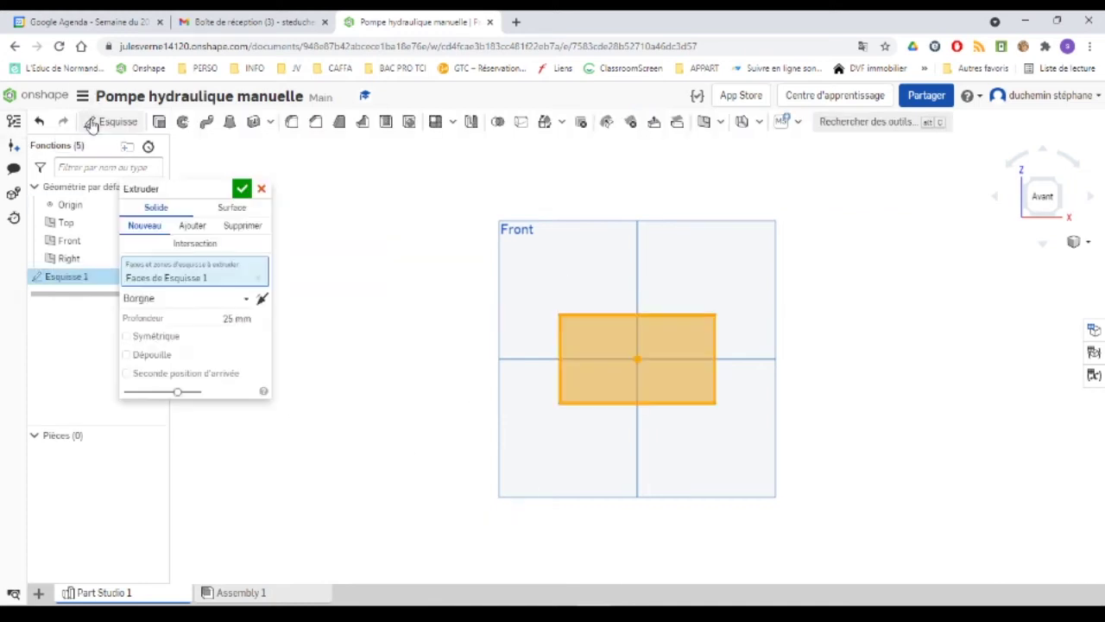
double_click(230, 318)
type("7")
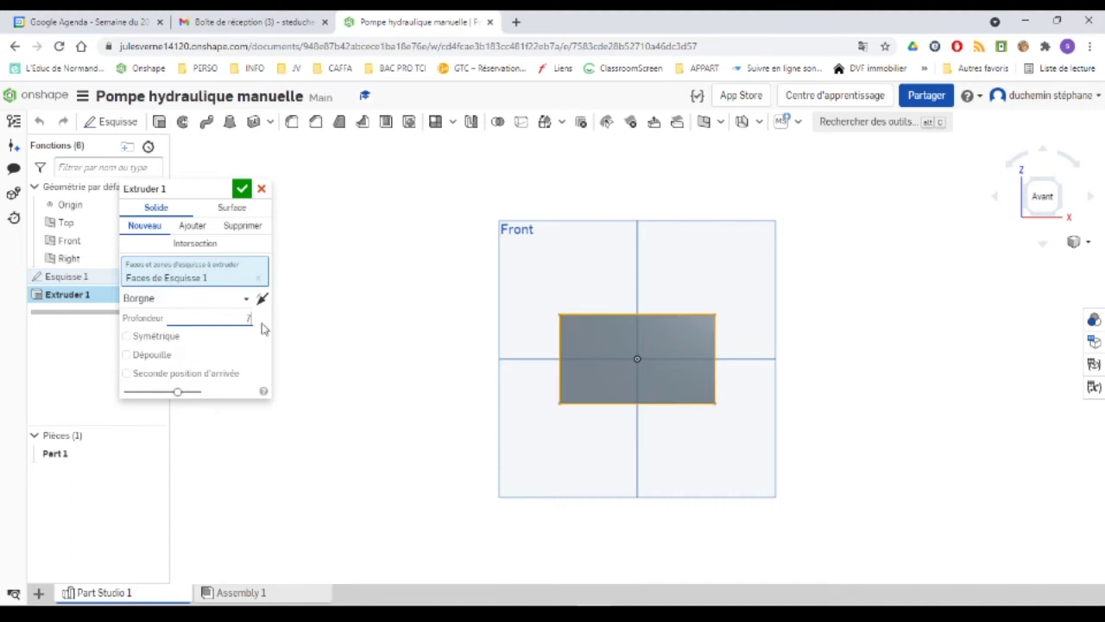
left_click(241, 188)
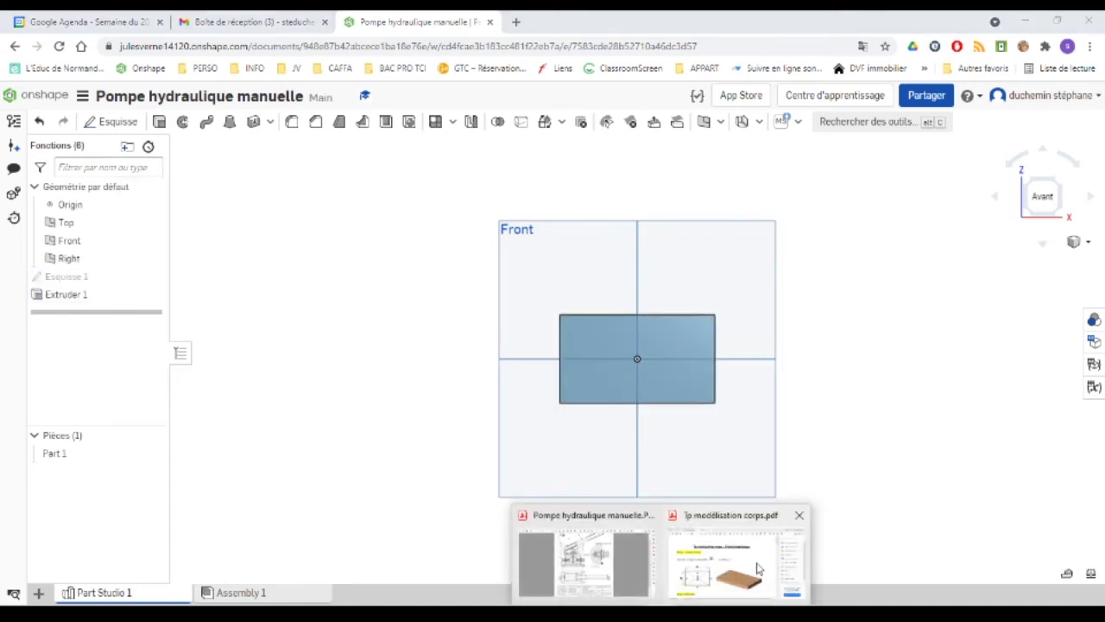
Check the Etape 2 chamfer instructions in Tp modélisation corps.pdf in Acrobat Reader, and return to Onshape
left_click(760, 561)
scroll(229, 195, "down", 6)
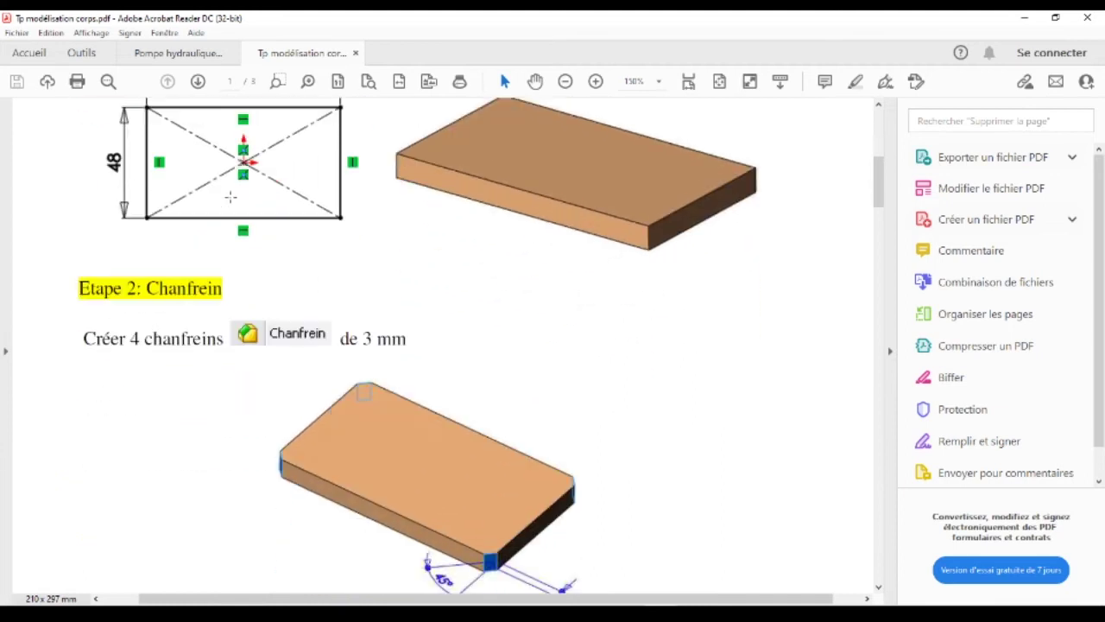
scroll(484, 483, "down", 1)
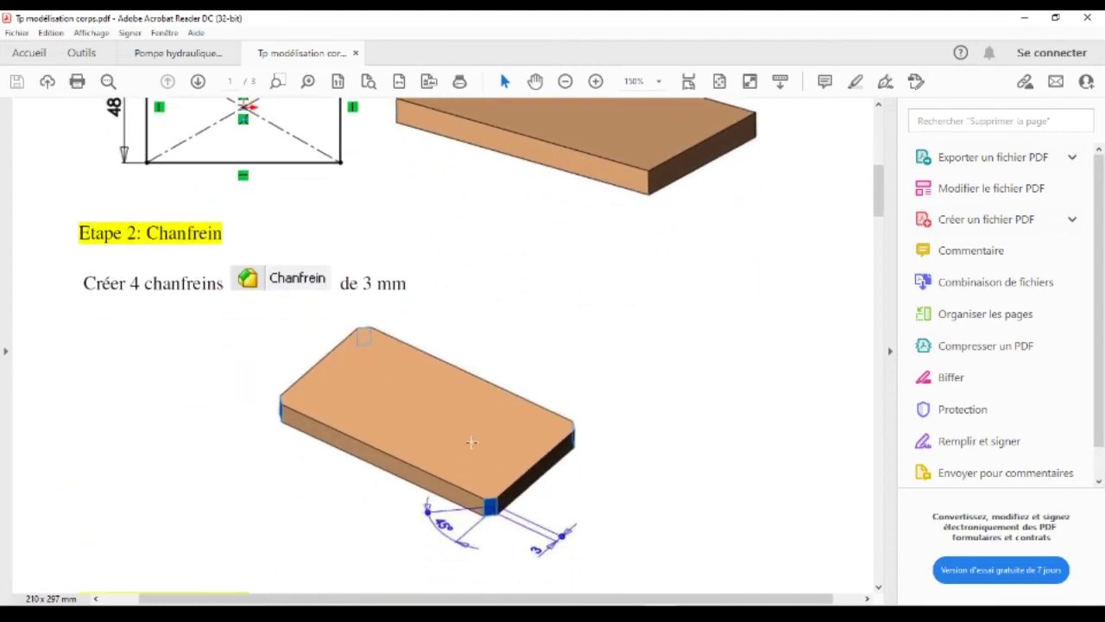
left_click(547, 599)
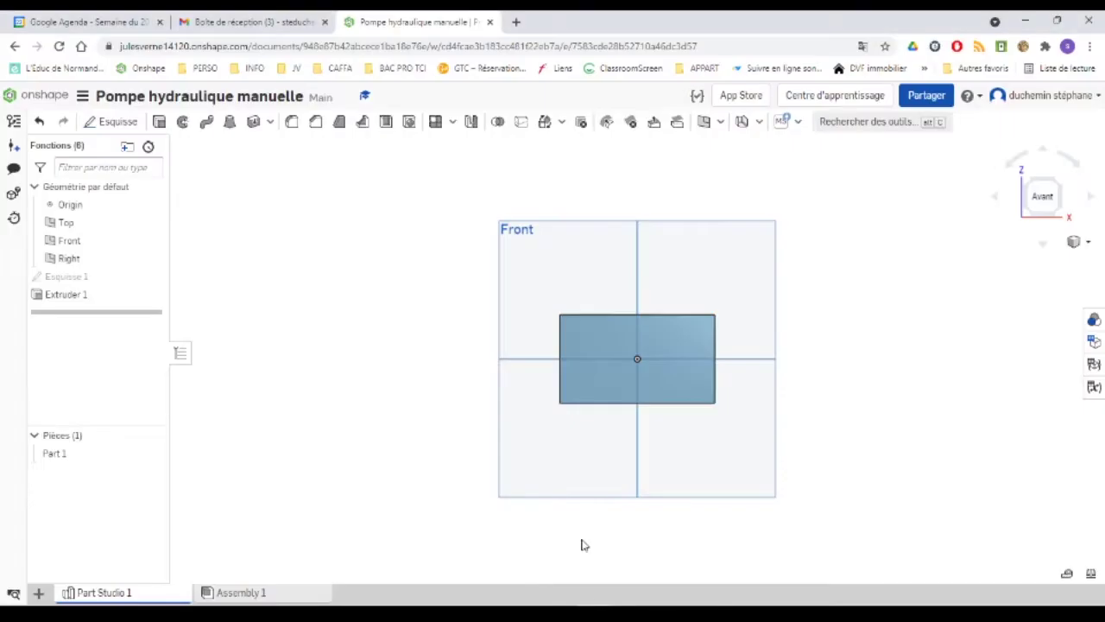
Chamfer the four short corner edges of the plate with an equal distance of 3 mm
key("shift+7")
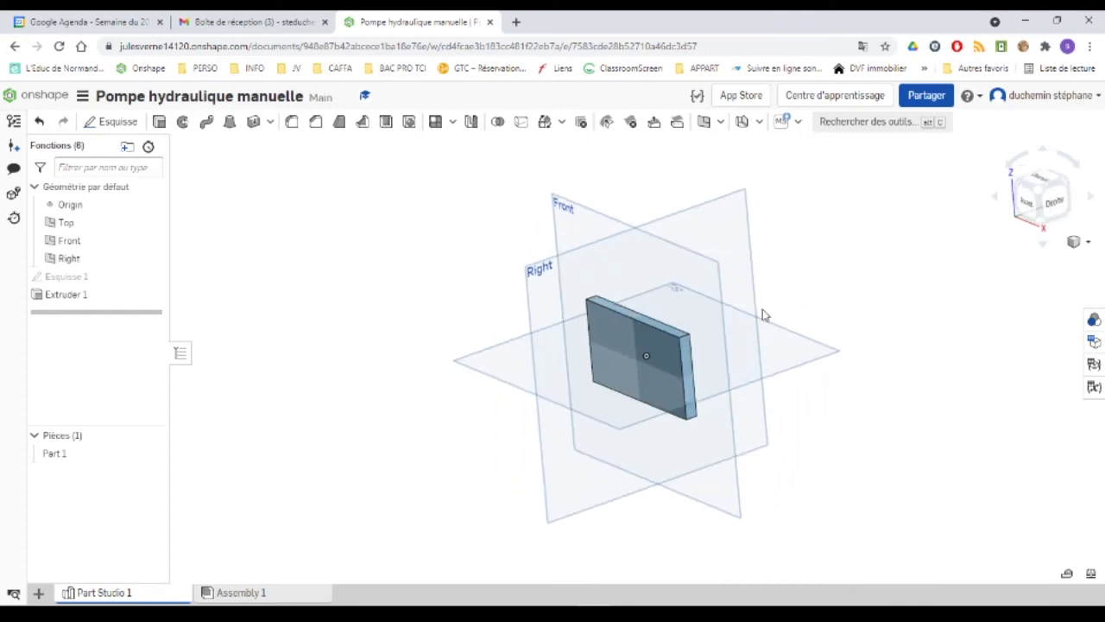
scroll(751, 314, "up", 5)
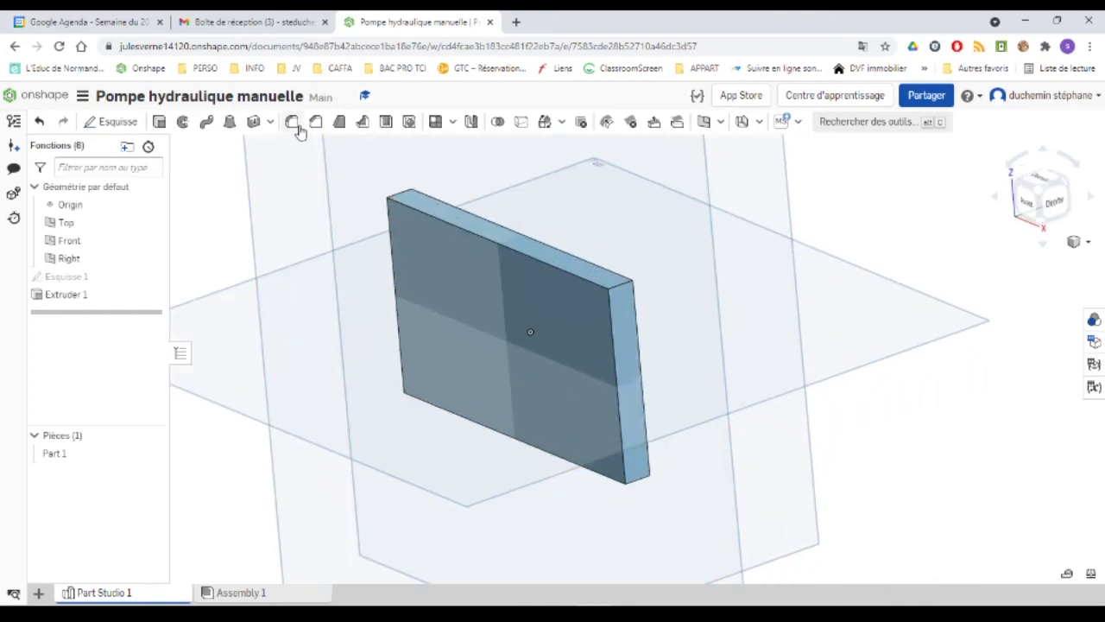
left_click(316, 121)
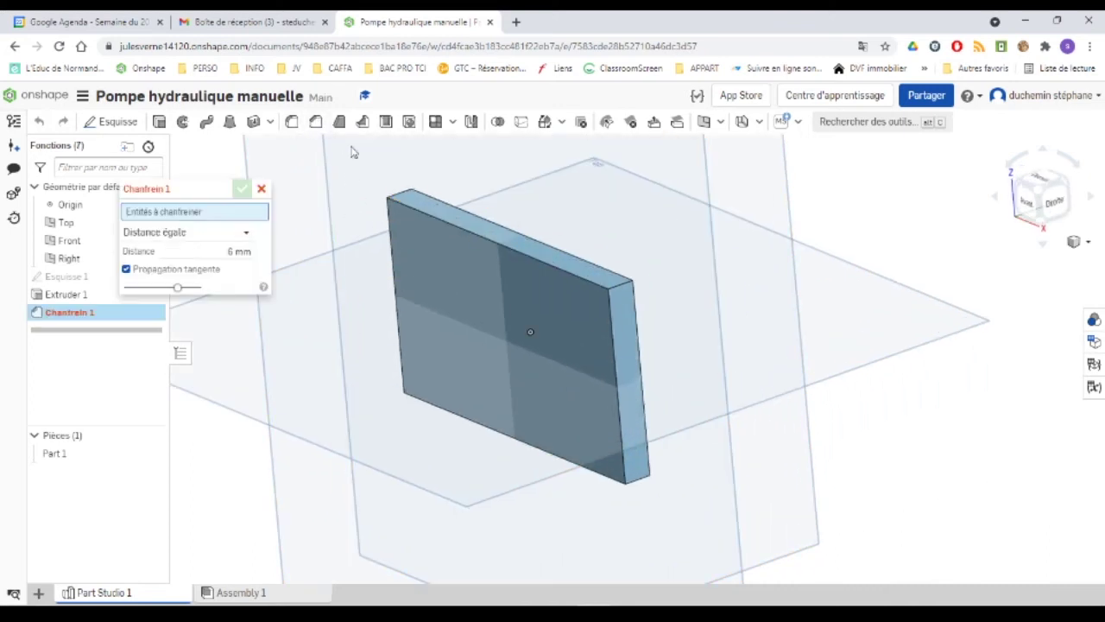
left_click(623, 288)
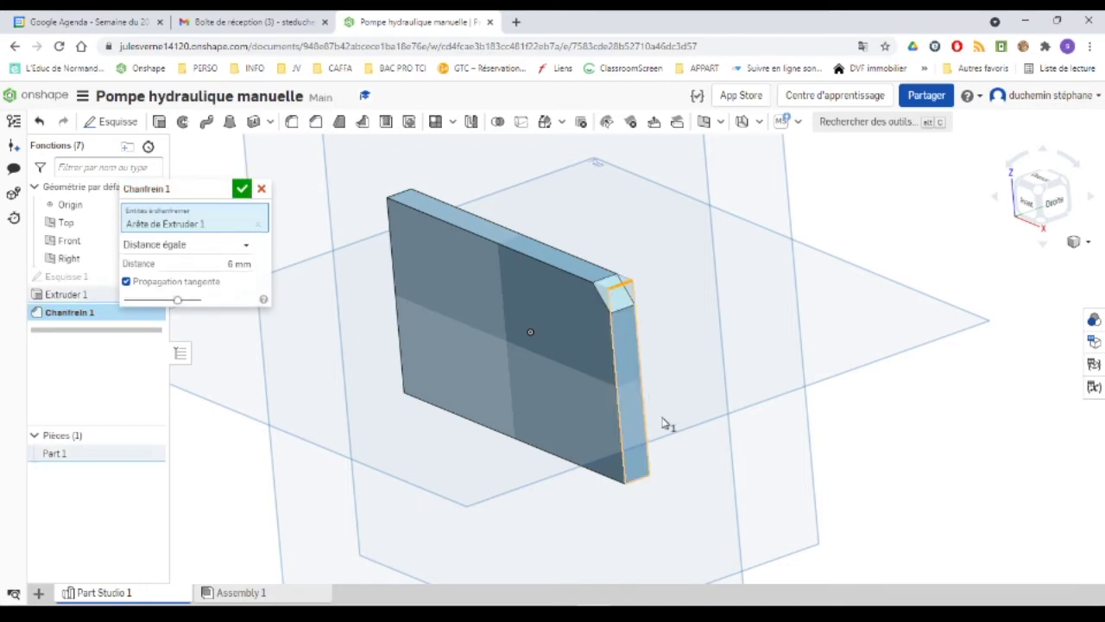
left_click(640, 486)
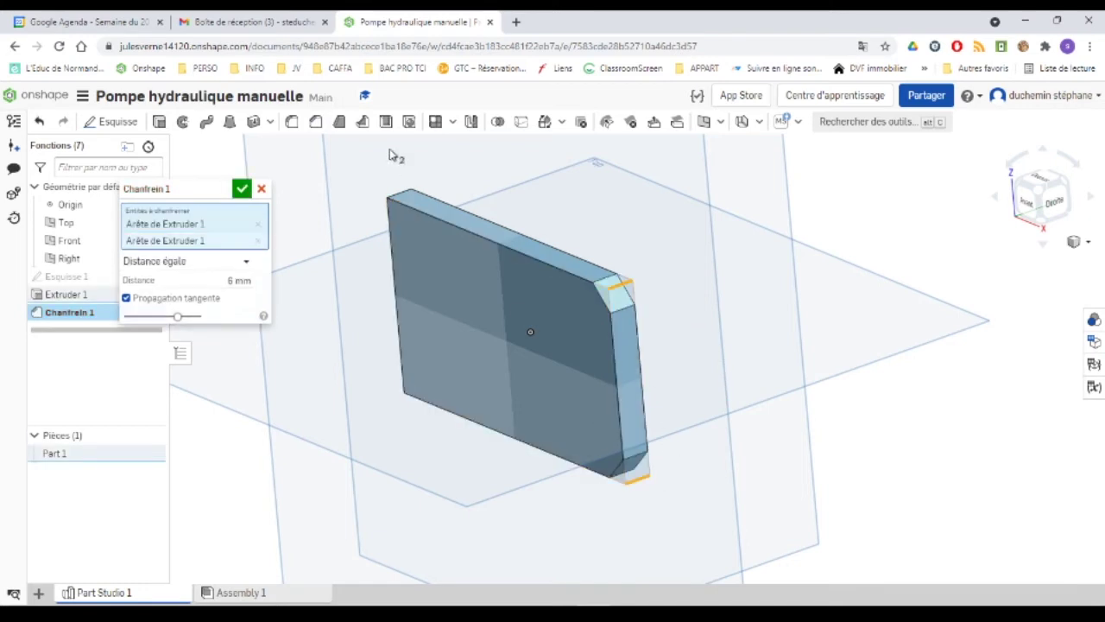
left_click(398, 199)
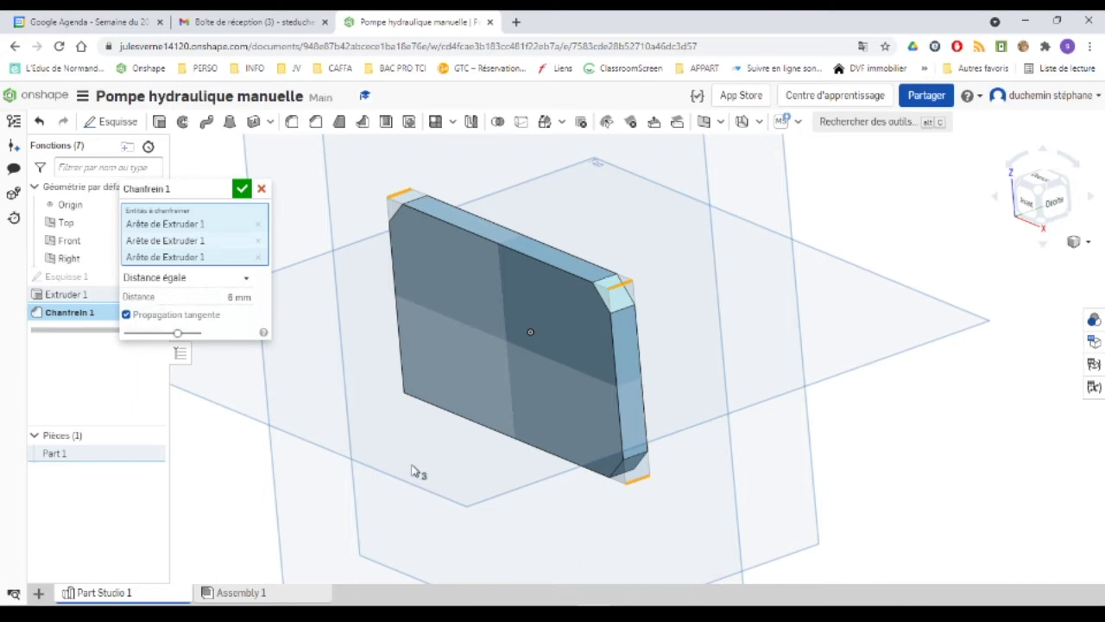
right_click_drag(420, 464, 413, 370)
left_click(401, 337)
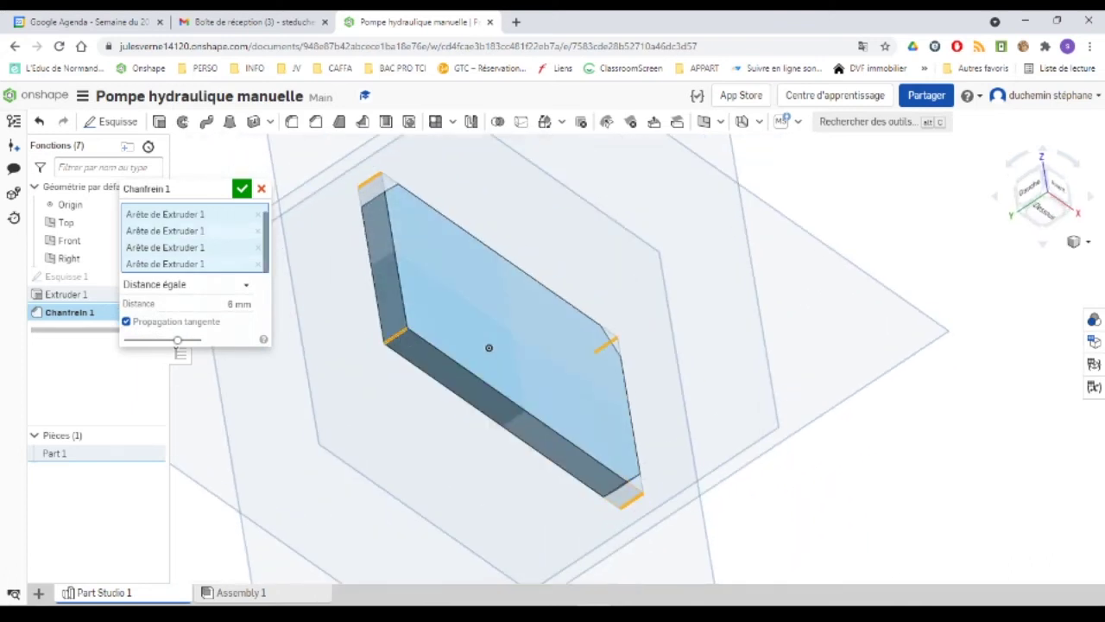
left_click(255, 305)
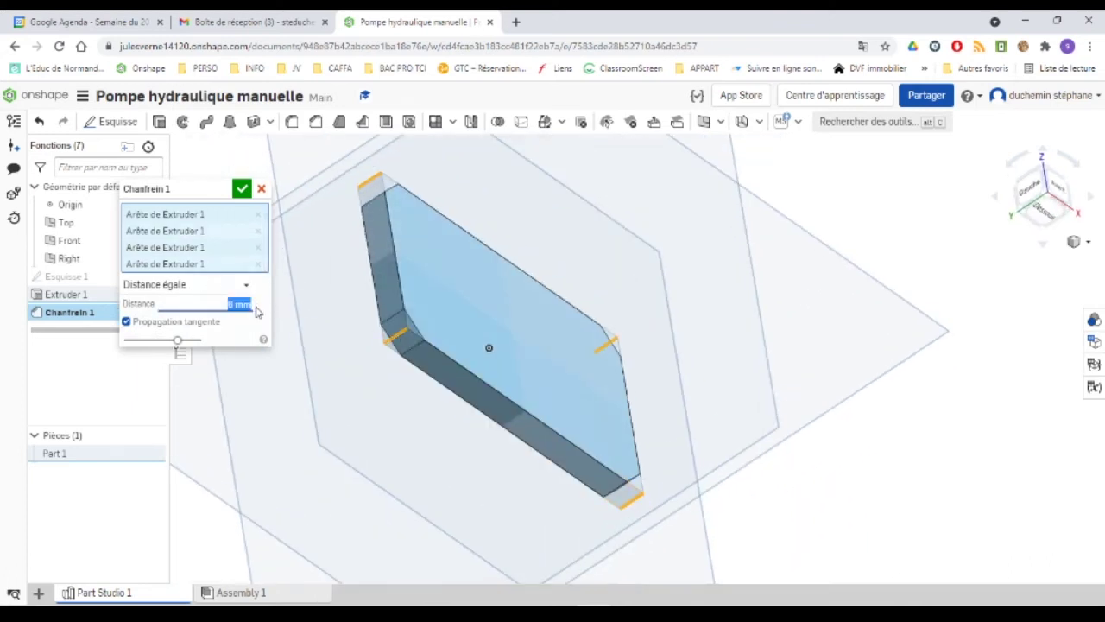
type("3")
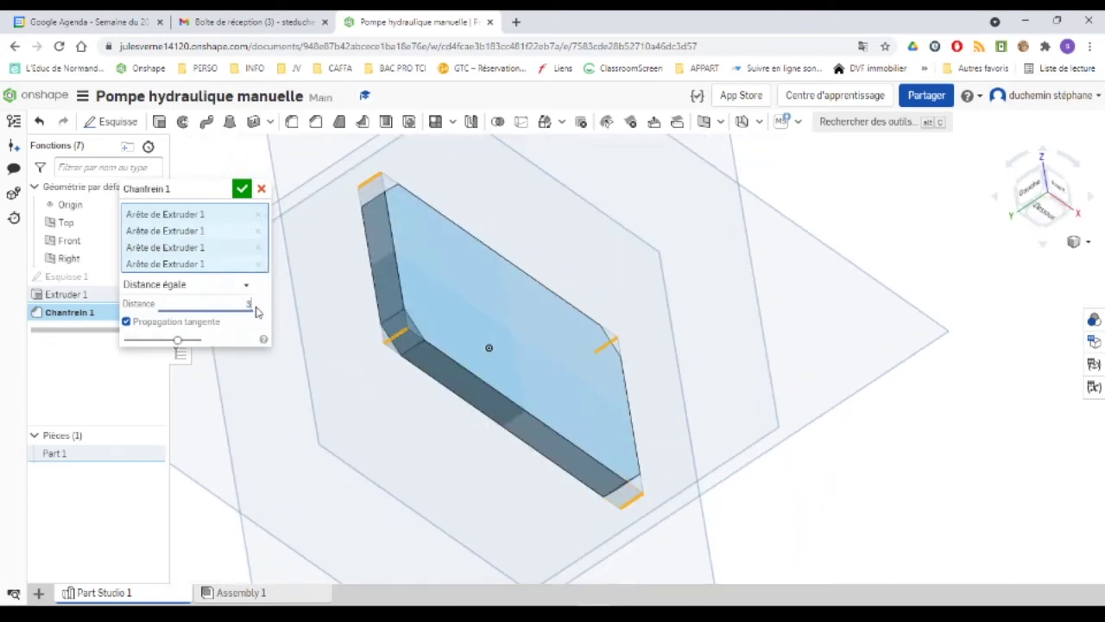
left_click(242, 189)
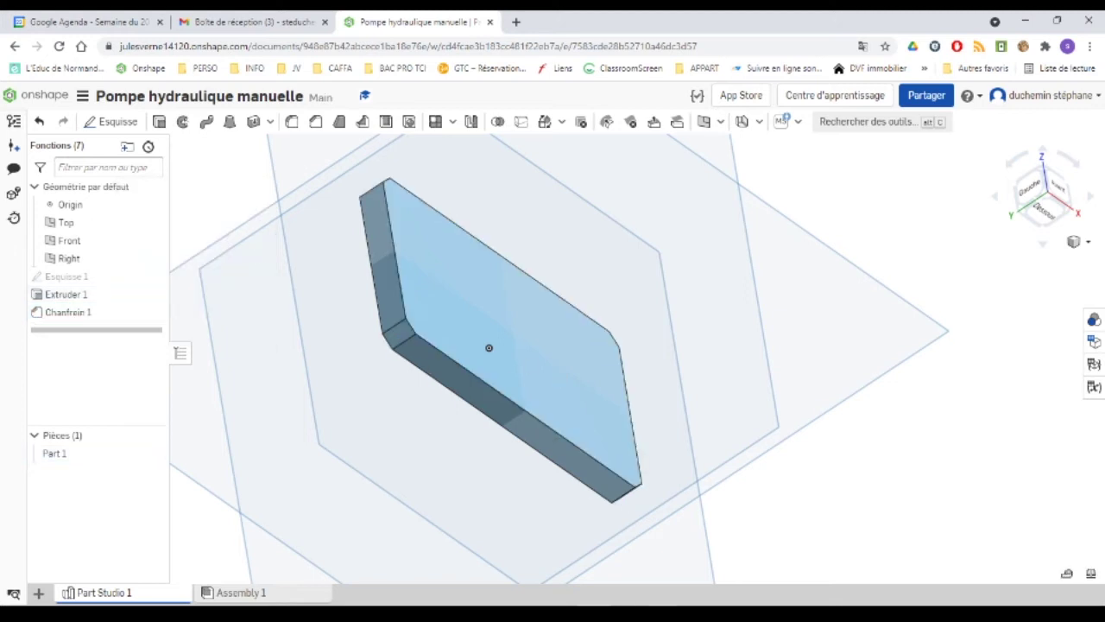
Check the Etape 3 extruded block instructions in Tp modélisation corps.pdf in Acrobat Reader, and return to Onshape
left_click(719, 560)
scroll(374, 314, "down", 2)
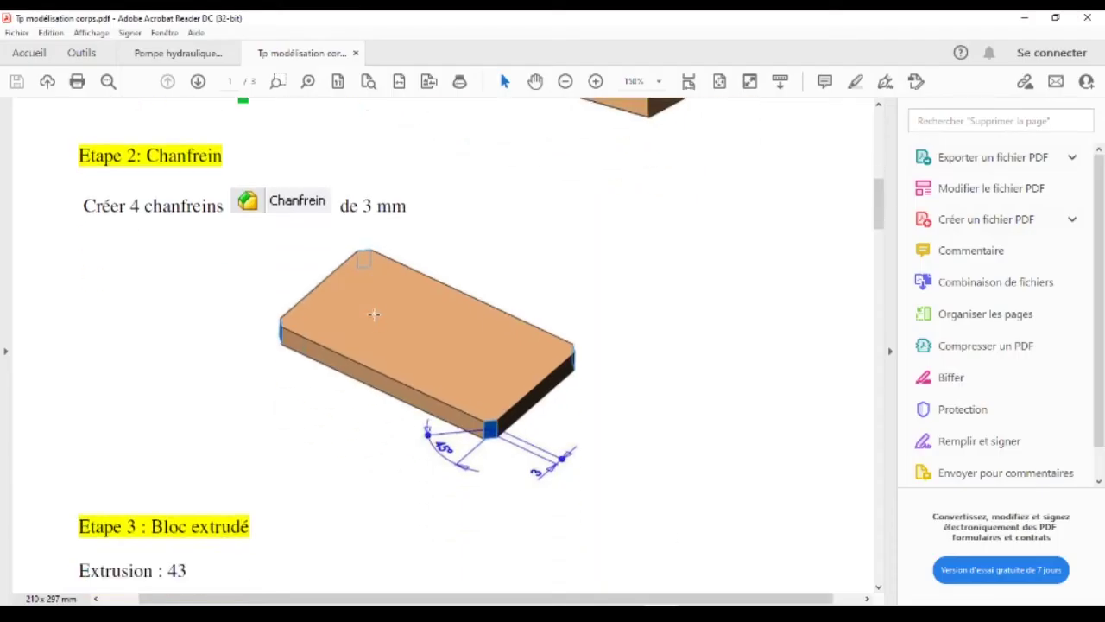
scroll(374, 313, "down", 10)
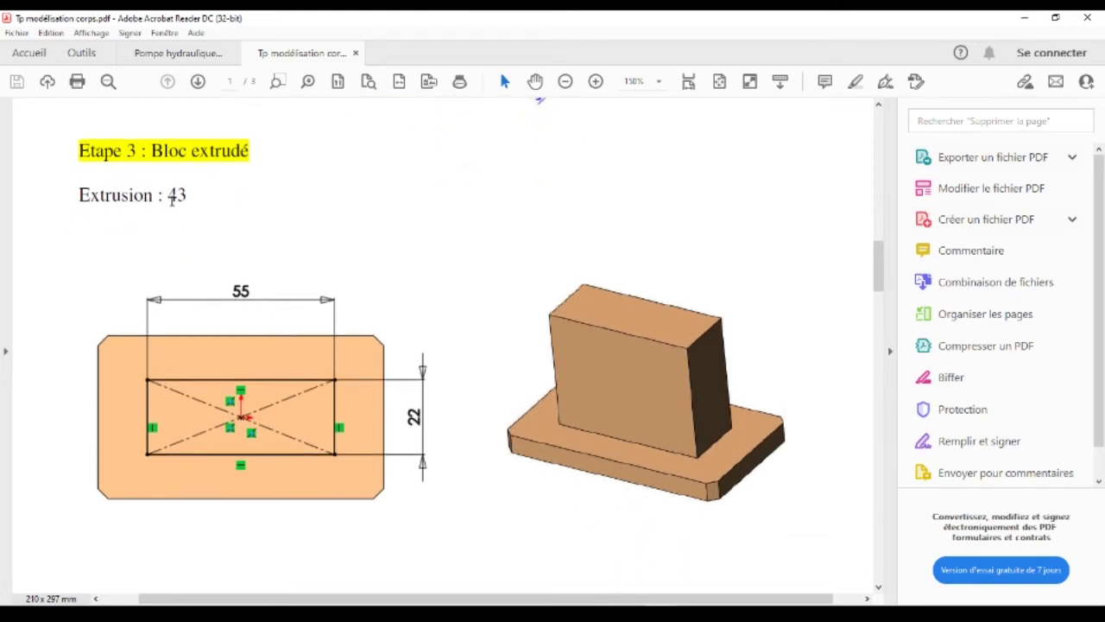
key("alt+Tab")
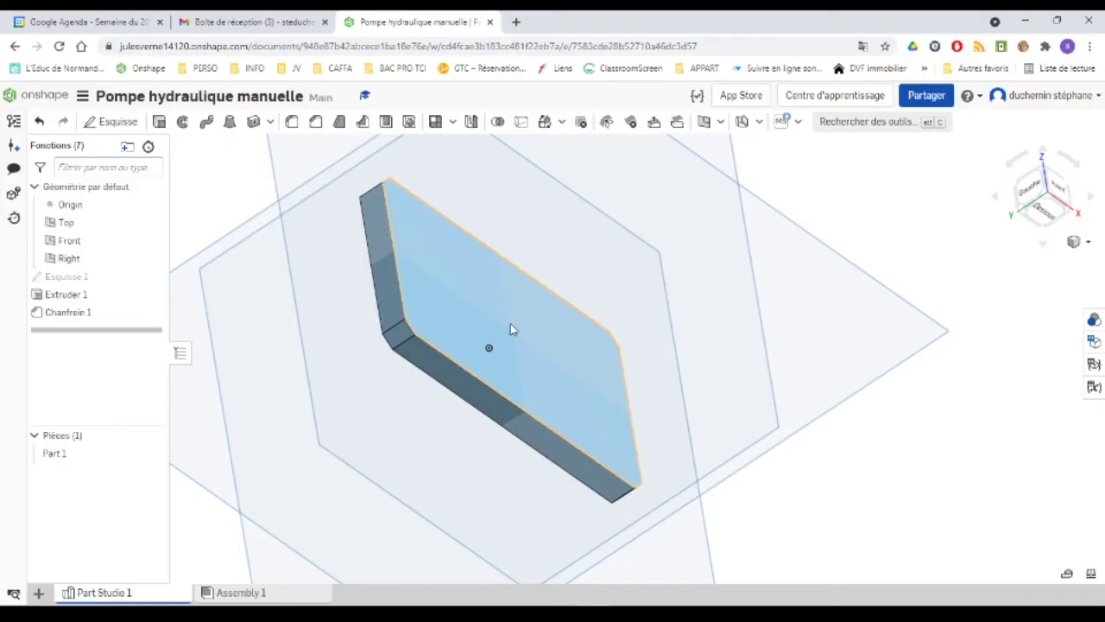
Sketch a center rectangle from the origin on the plate's front face, about 56 mm wide and 31 mm high
scroll(570, 338, "down", 5)
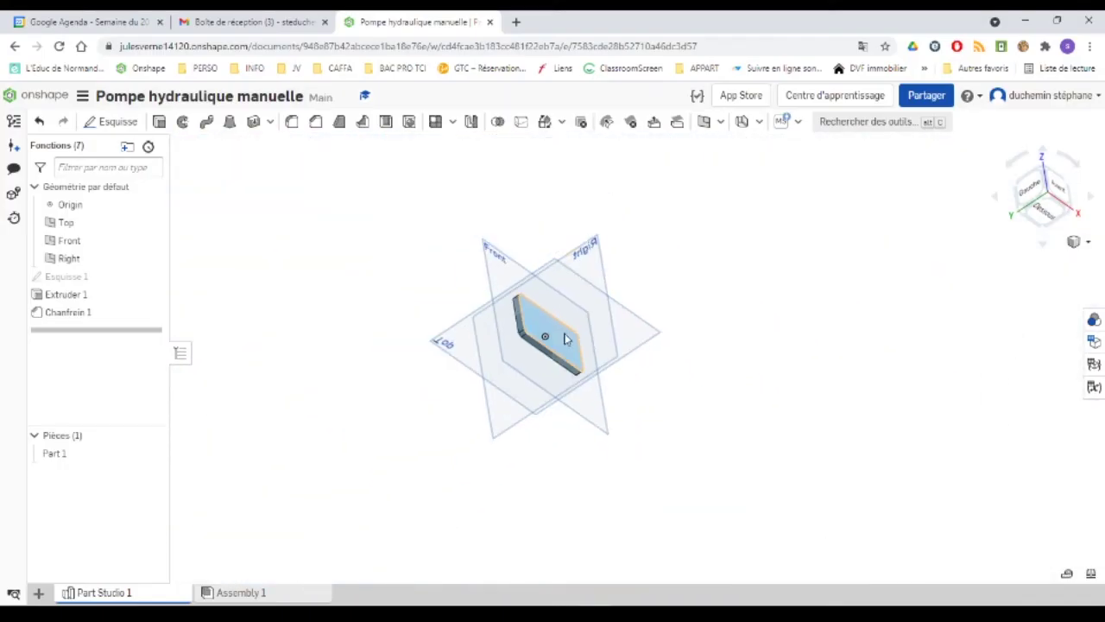
right_click_drag(631, 367, 587, 326)
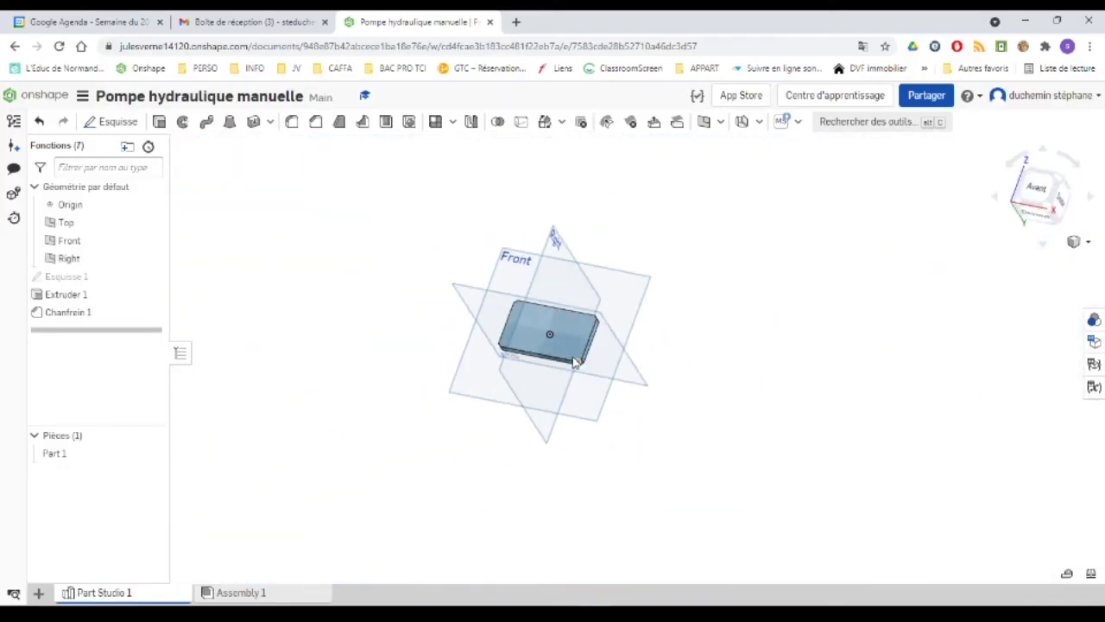
scroll(587, 324, "down", 3)
scroll(589, 323, "up", 5)
scroll(590, 324, "up", 3)
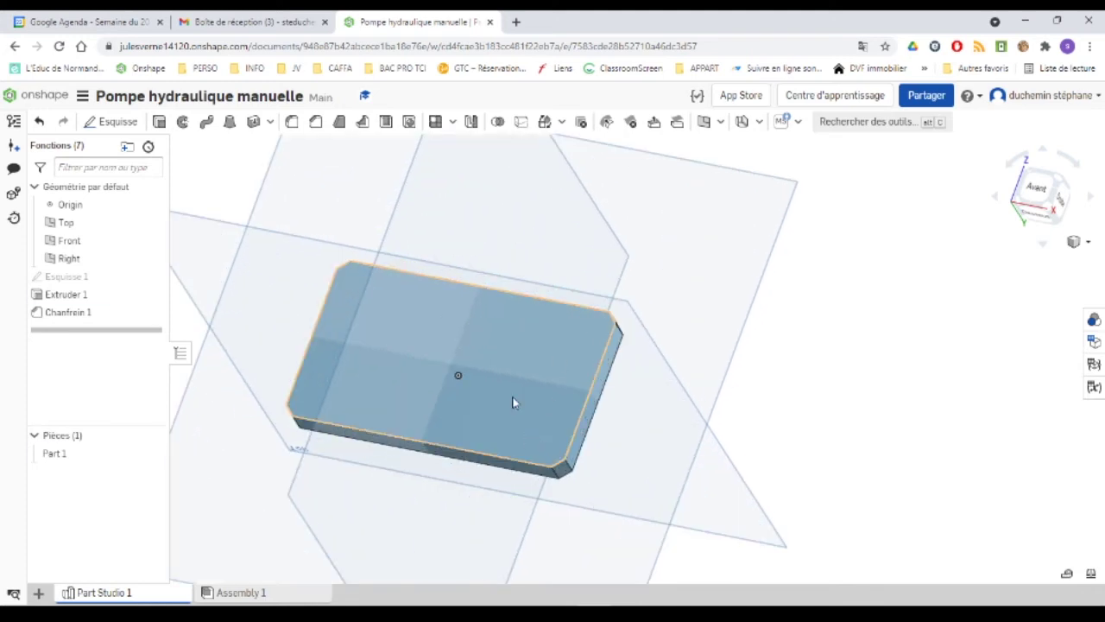
left_click(513, 403)
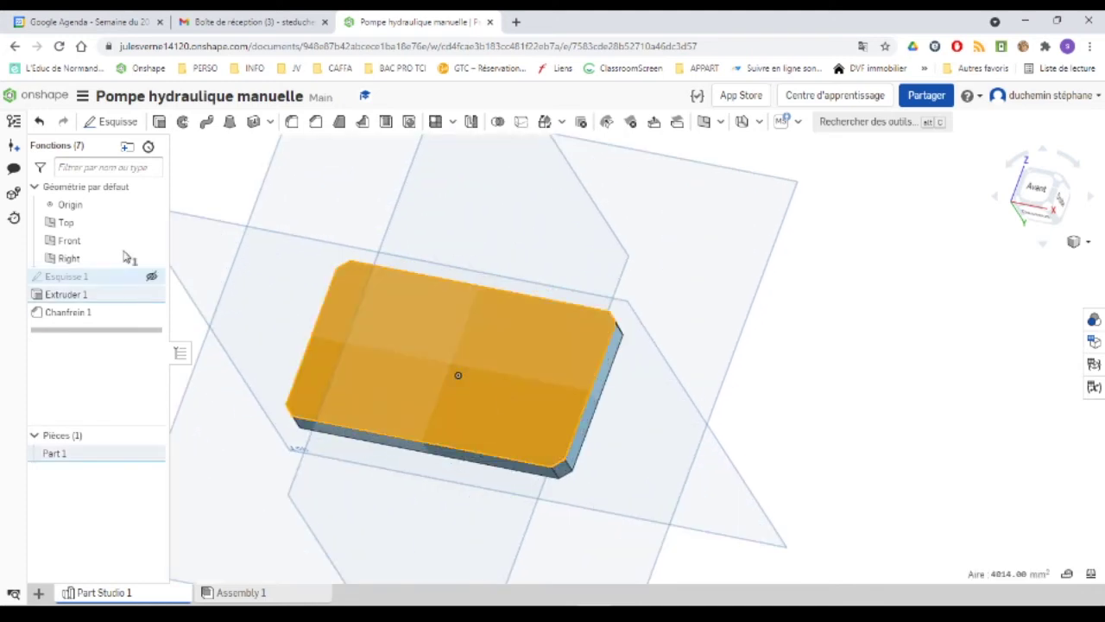
left_click(111, 121)
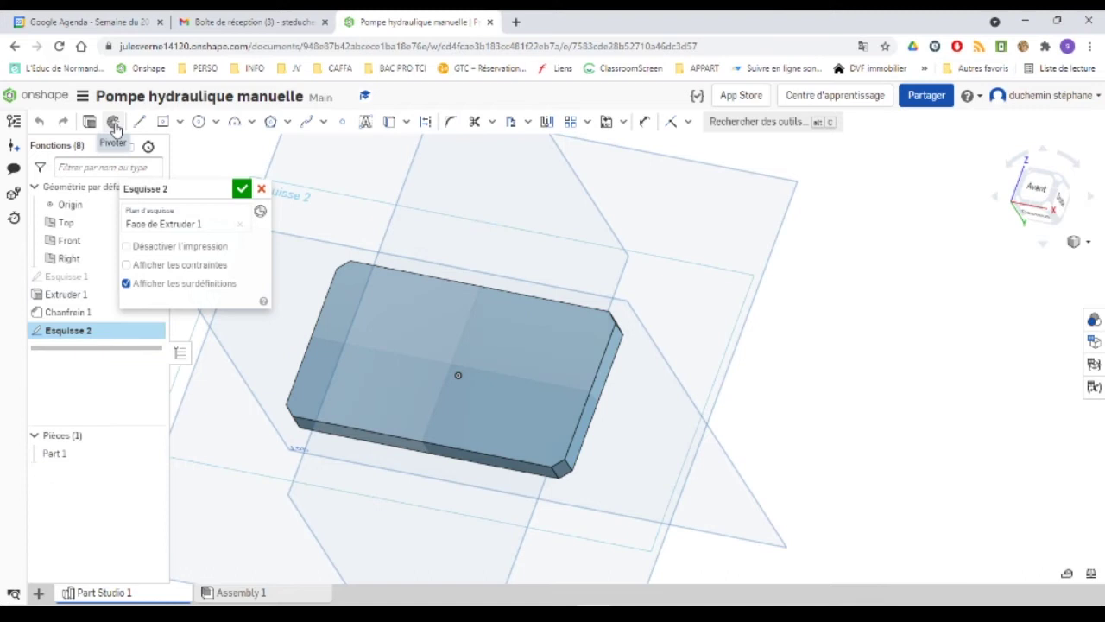
left_click(165, 124)
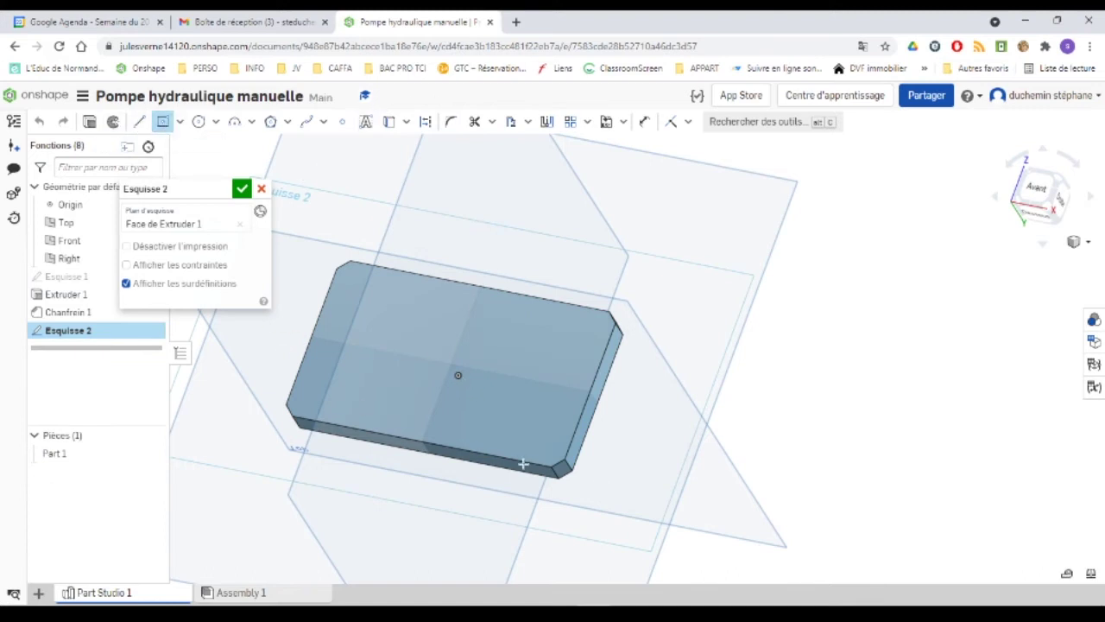
right_click(719, 310)
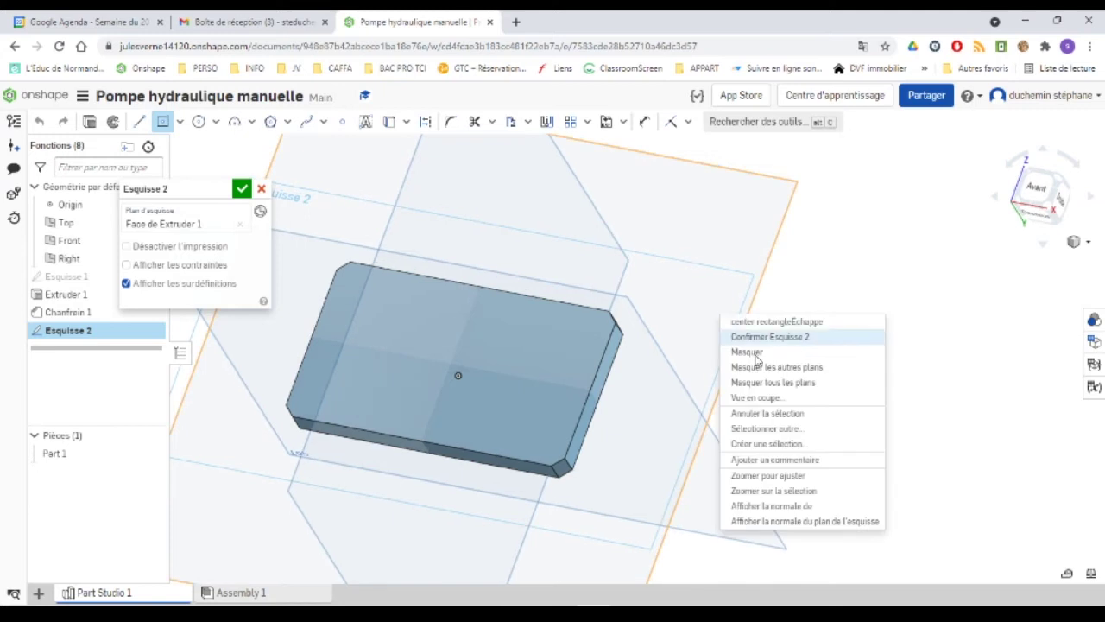
left_click(774, 520)
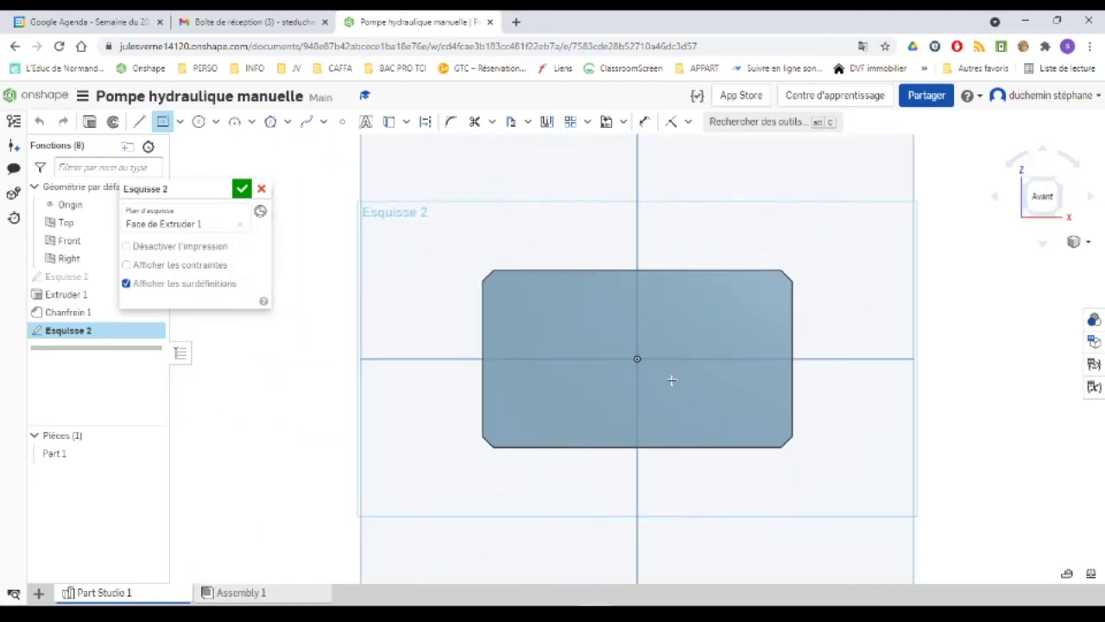
left_click(638, 360)
left_click(741, 302)
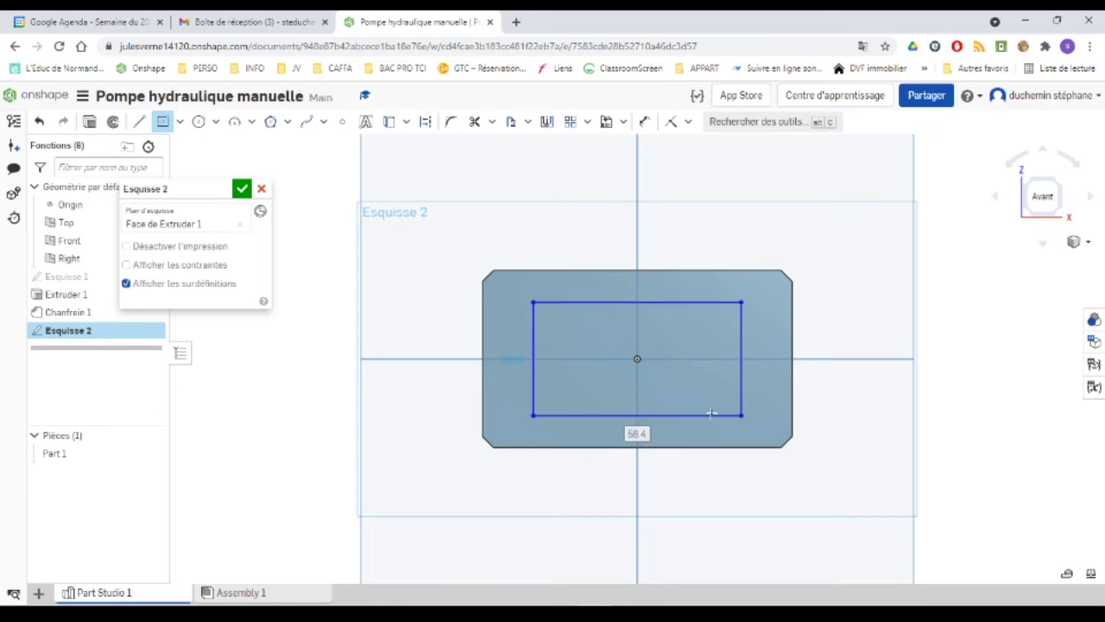
Dimension the rectangle on the plate face to 22 mm high and 55 mm wide
left_click(645, 121)
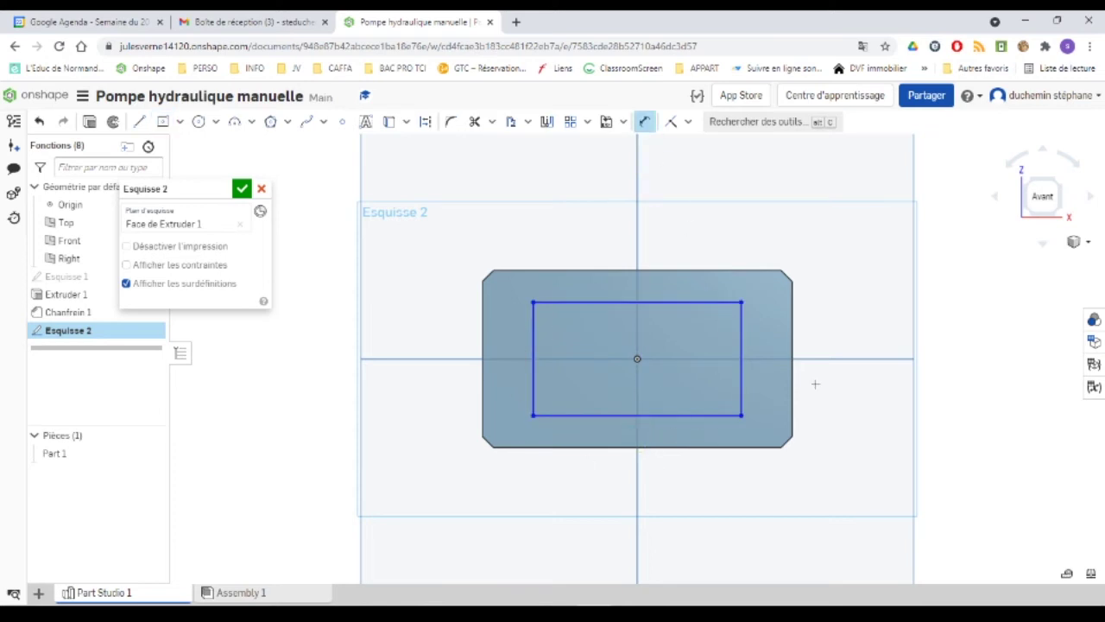
left_click(740, 339)
left_click(821, 349)
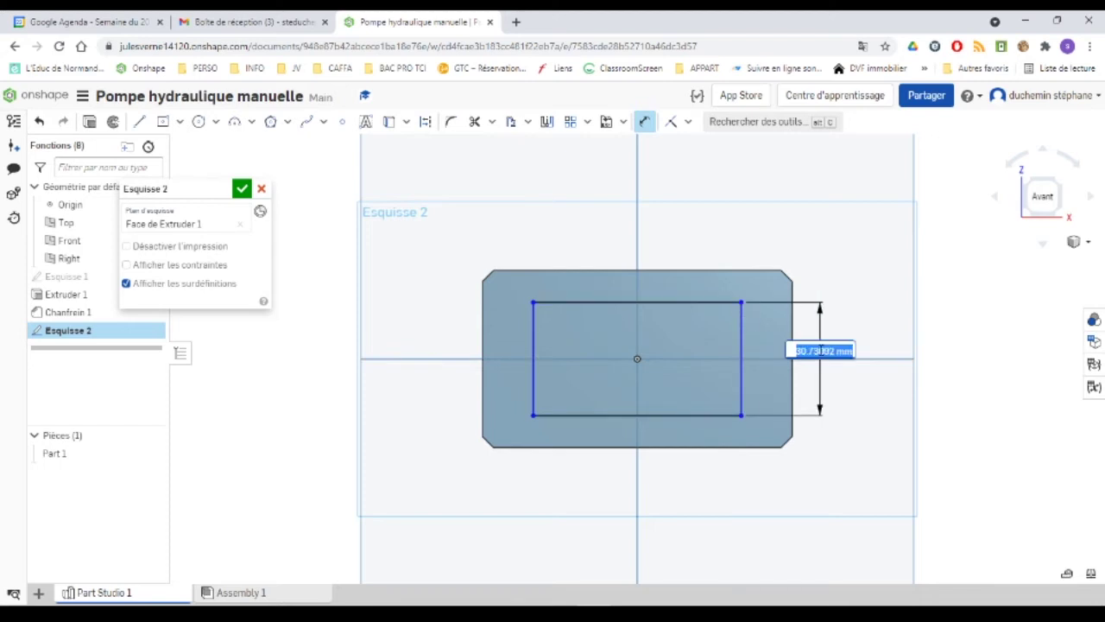
type("3")
key("Return")
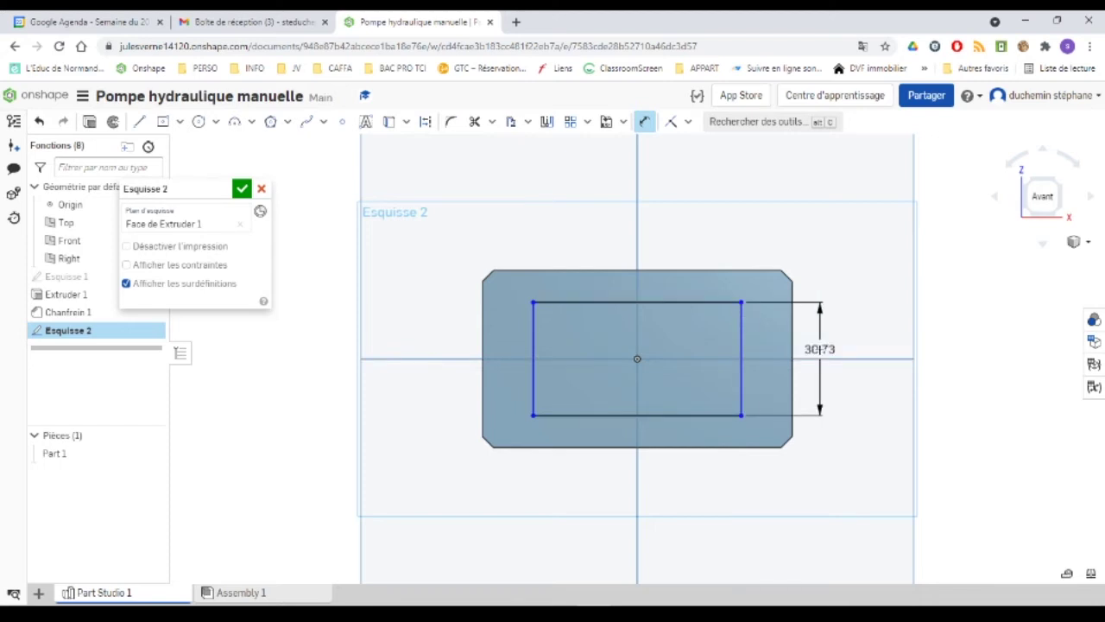
left_click(662, 316)
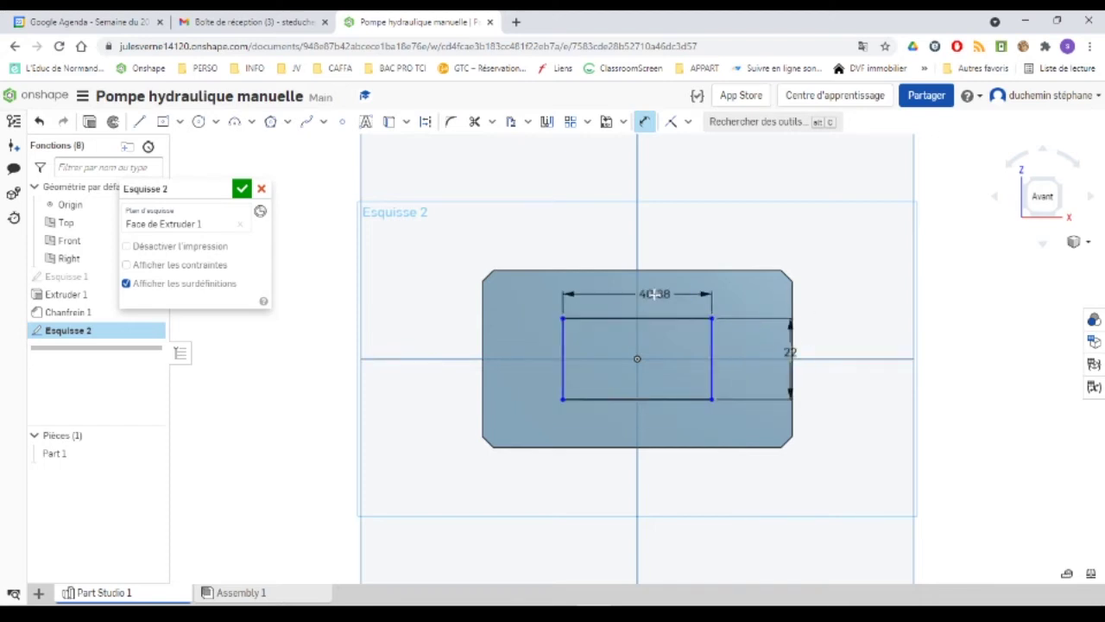
left_click(660, 294)
type("55")
key("Return")
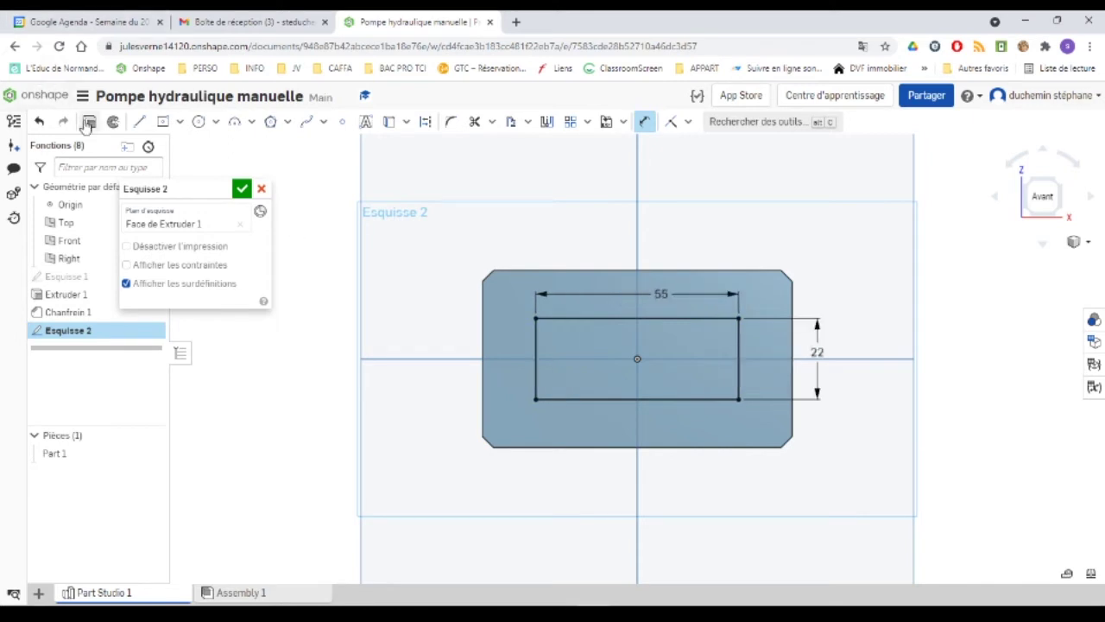
Extrude the 55 by 22 mm rectangle to a blind depth of 43 mm, adding it to the plate
key("shift+e")
left_click(192, 225)
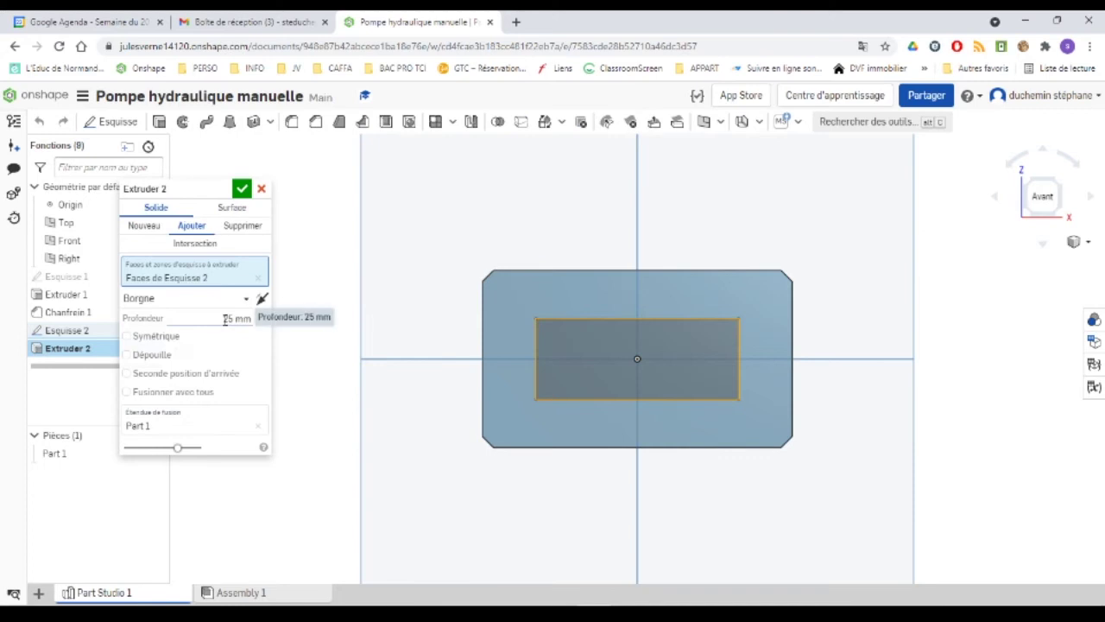
left_click(238, 319)
type("3")
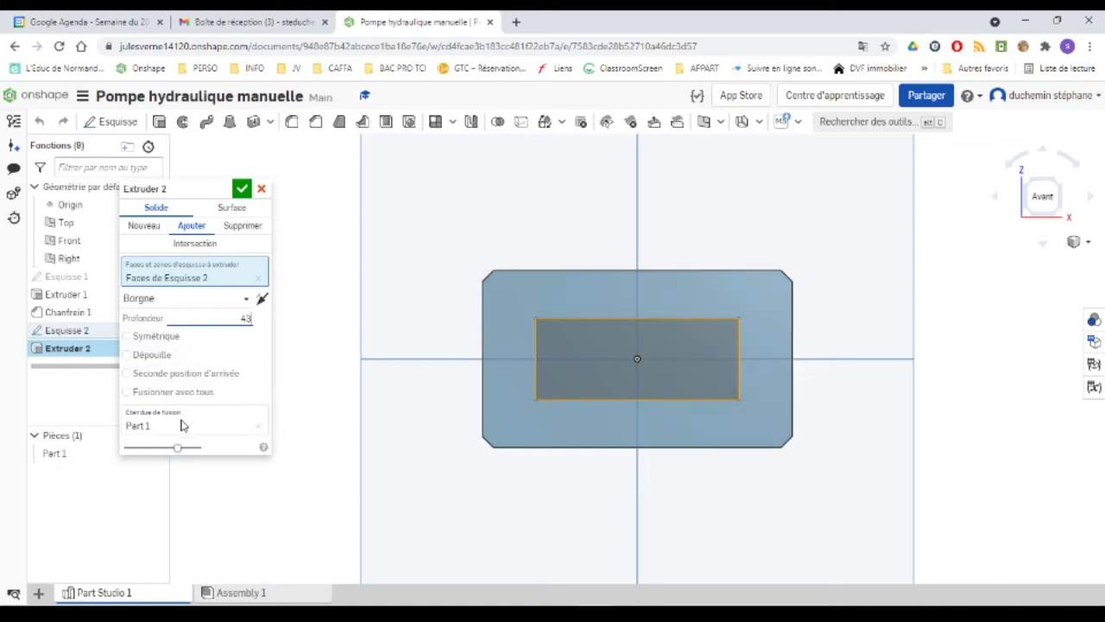
left_click(242, 189)
key("shift+7")
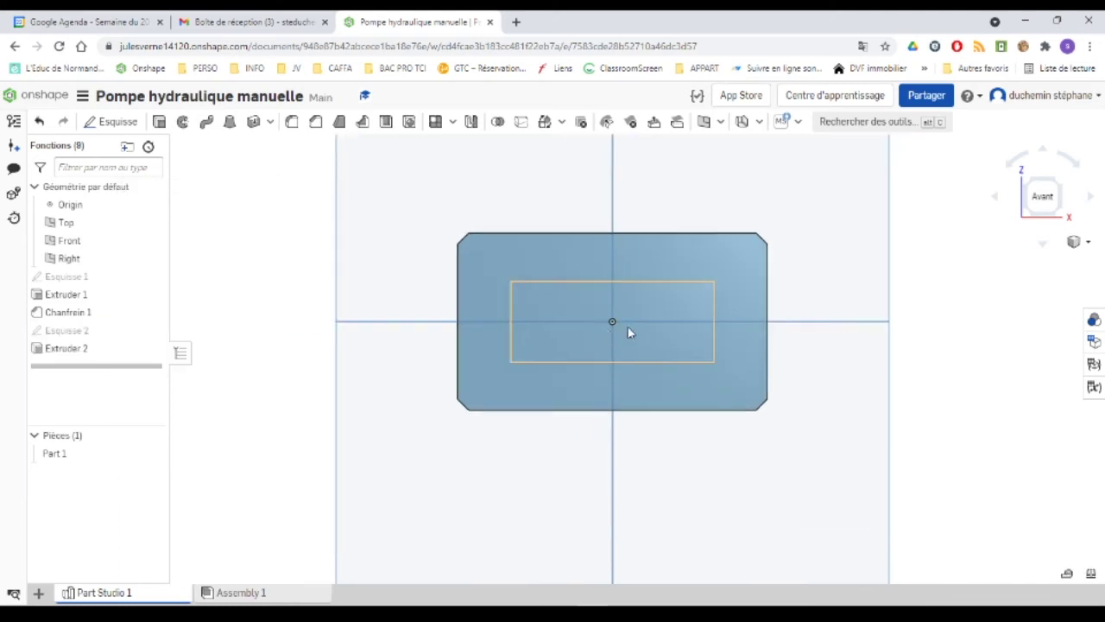
scroll(832, 287, "up", 3)
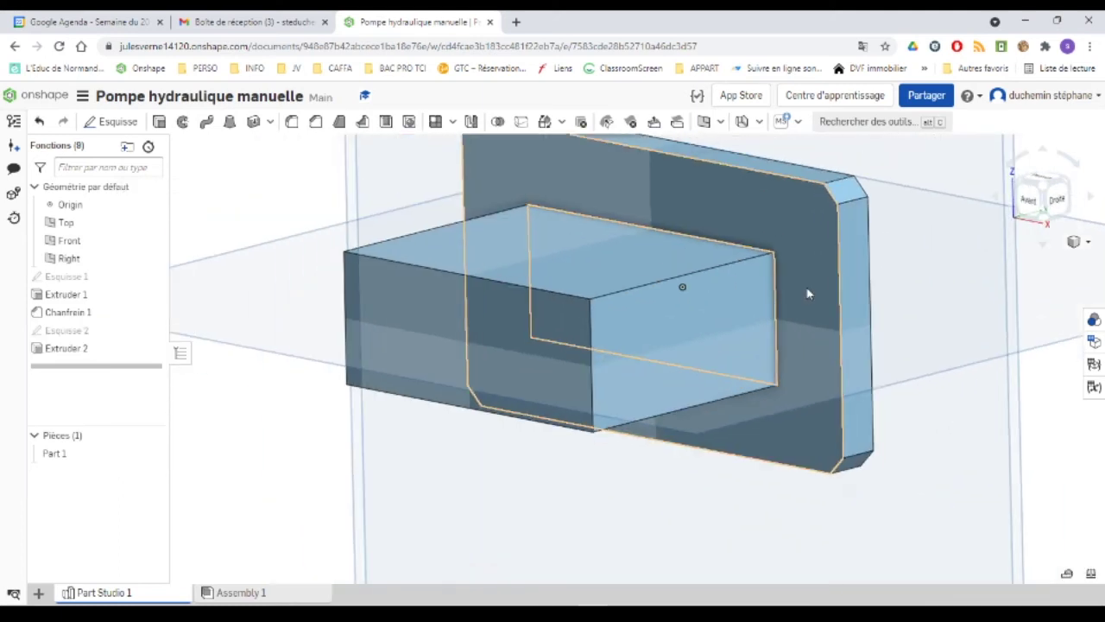
scroll(803, 292, "down", 3)
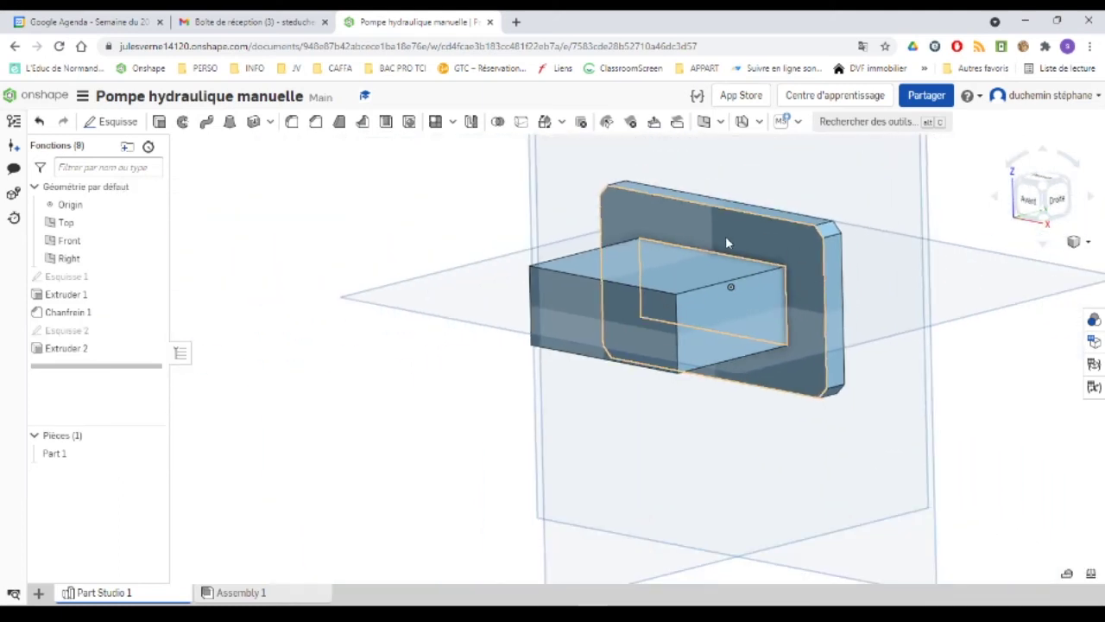
Rename the part as Corps in the parts list
left_click(53, 455)
right_click(53, 455)
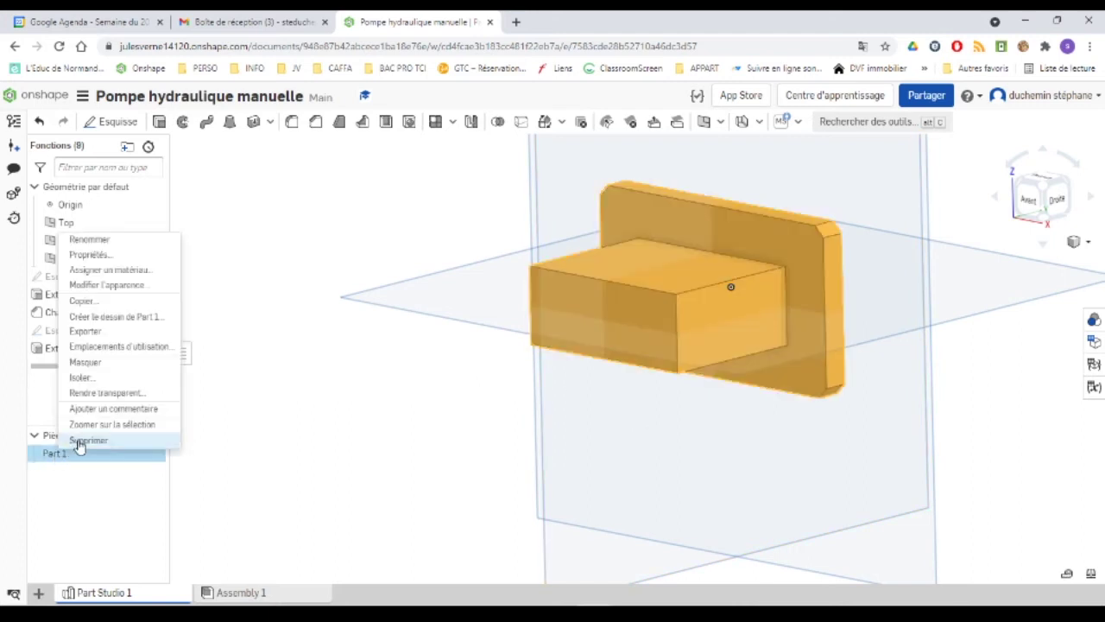
left_click(86, 240)
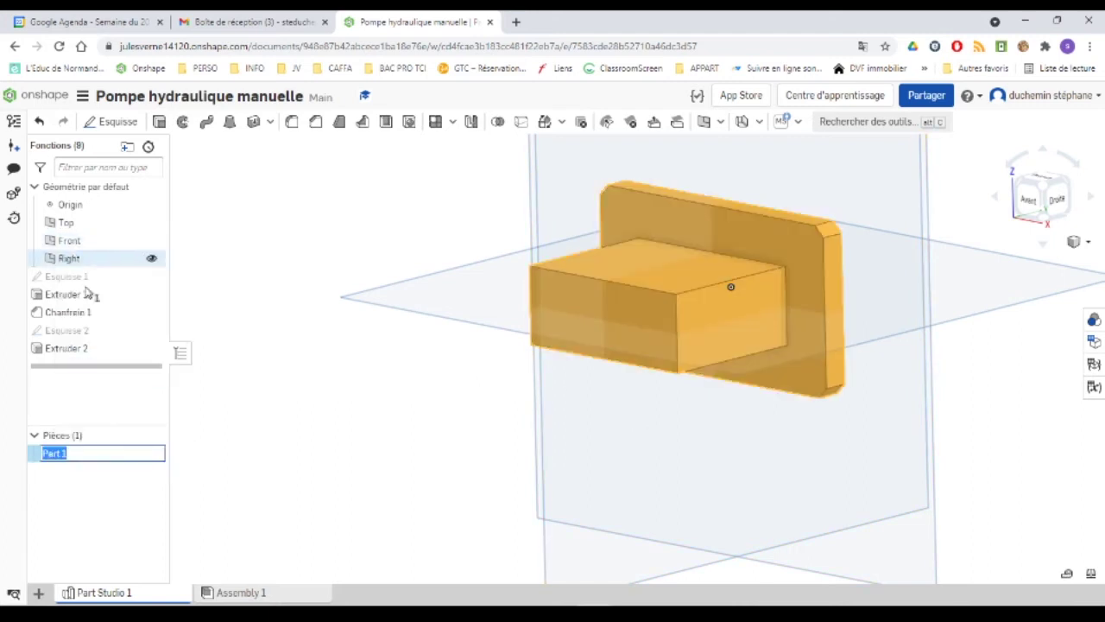
type("Corps")
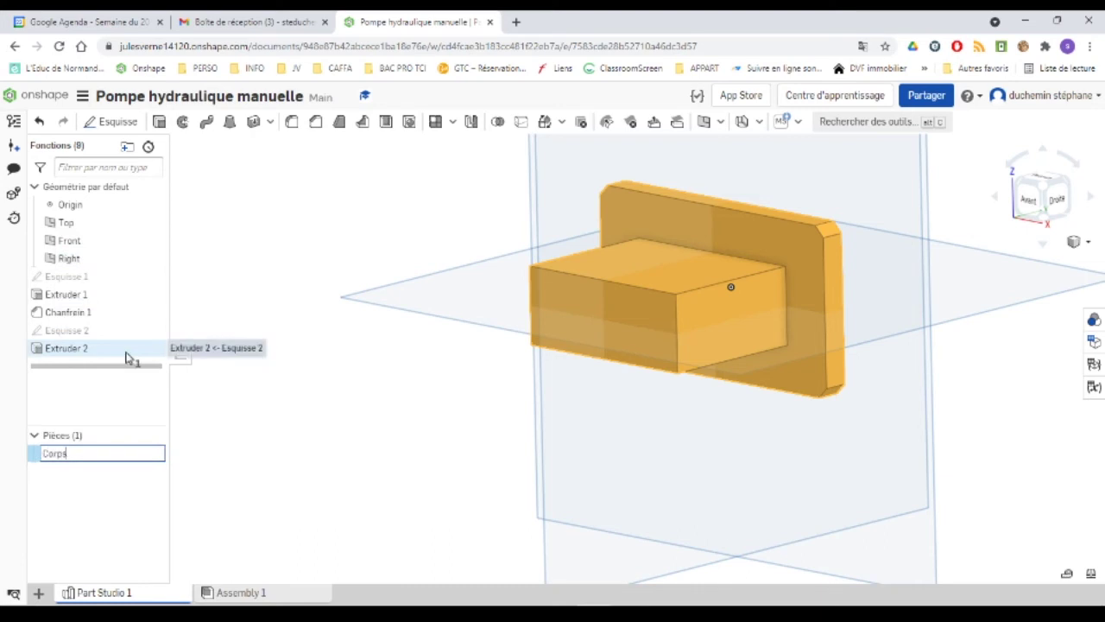
key("Return")
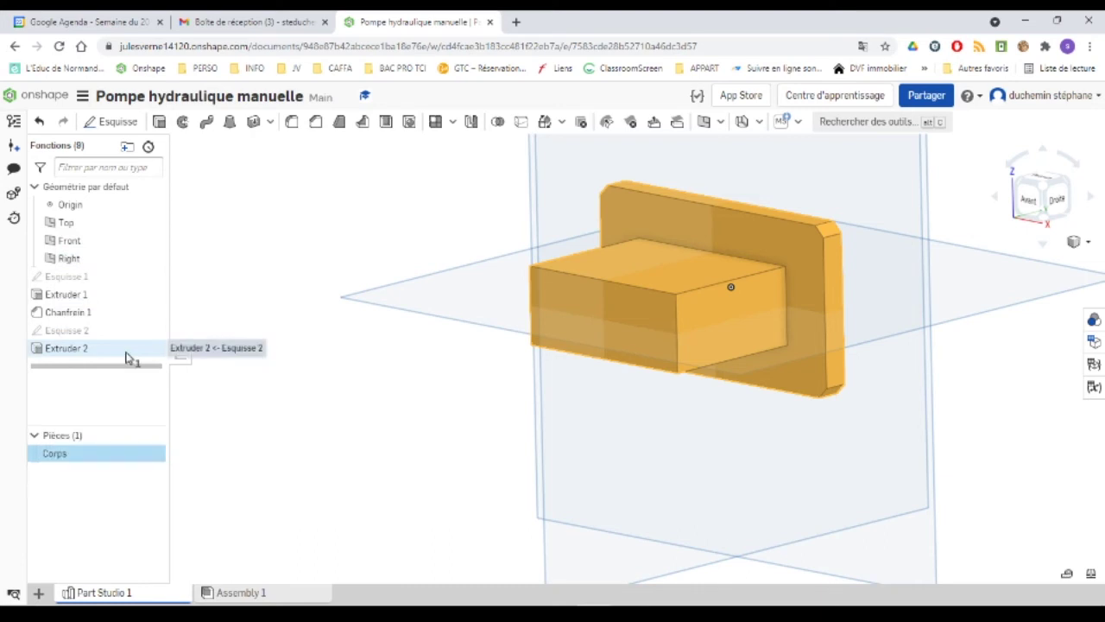
left_click(435, 471)
middle_click_drag(558, 458, 350, 500)
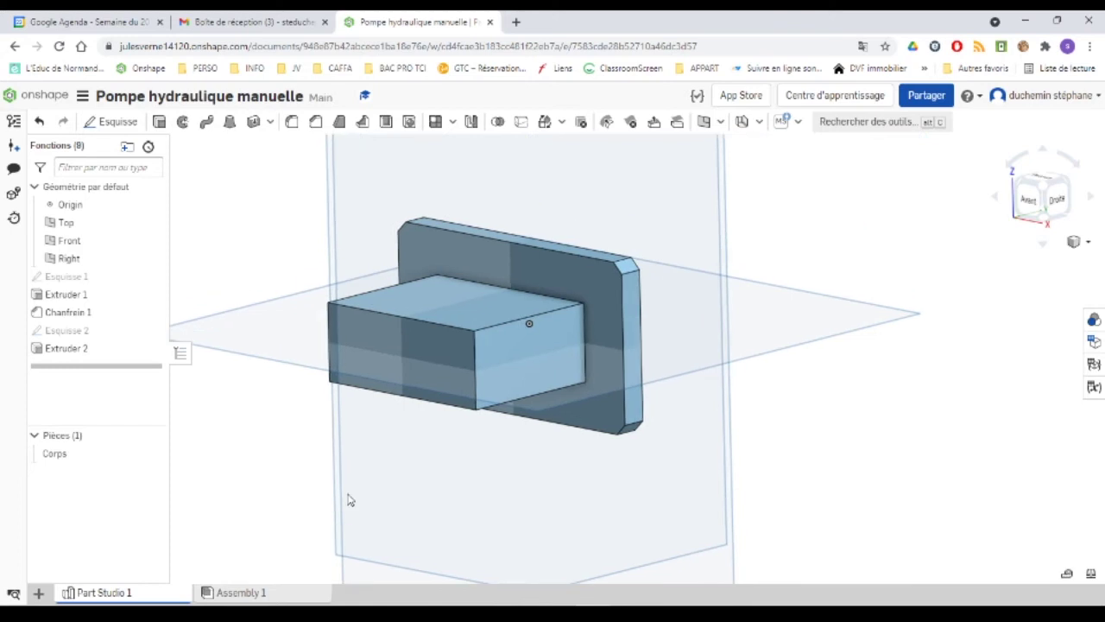
Check the Etape 4 chamfer instructions in Tp modélisation corps.pdf in Acrobat Reader, and return to Onshape
mouse_move(665, 612)
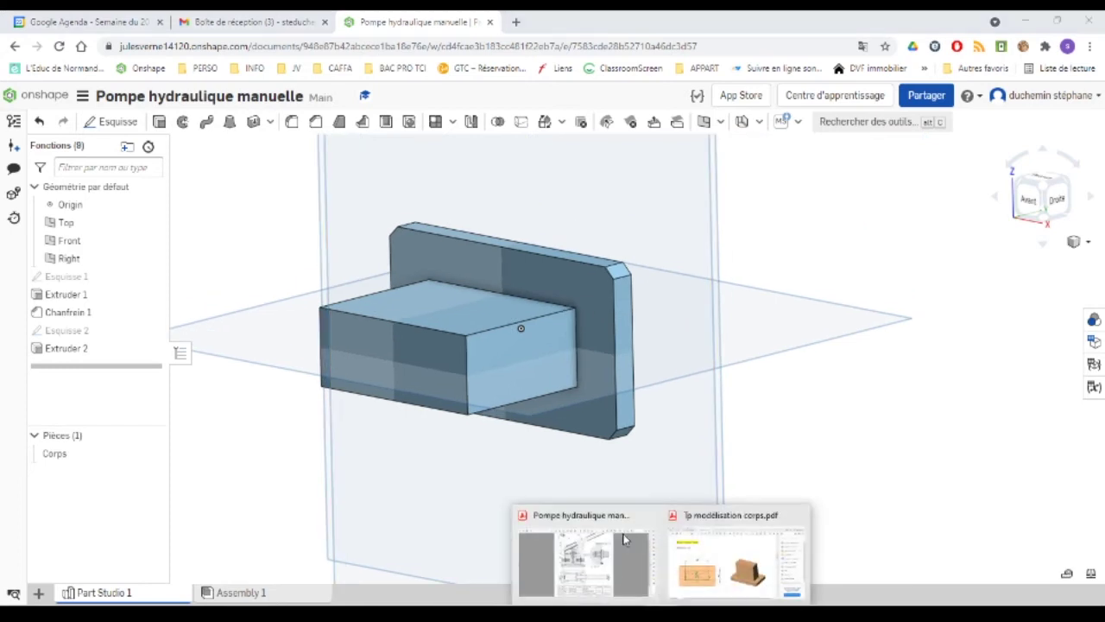
left_click(739, 569)
scroll(350, 399, "down", 10)
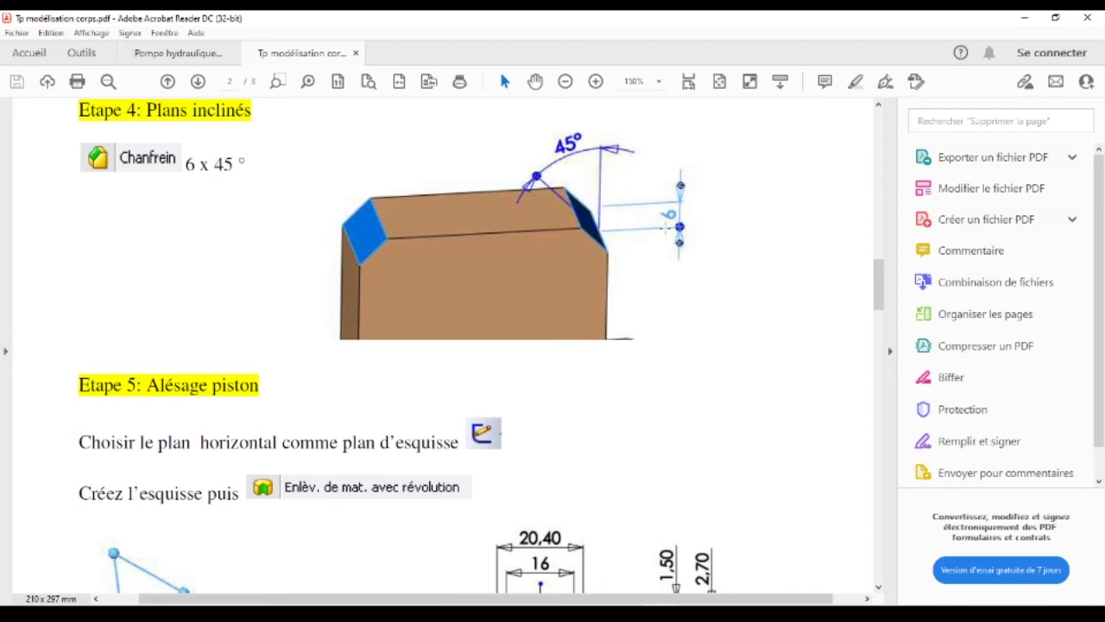
key("alt+Tab")
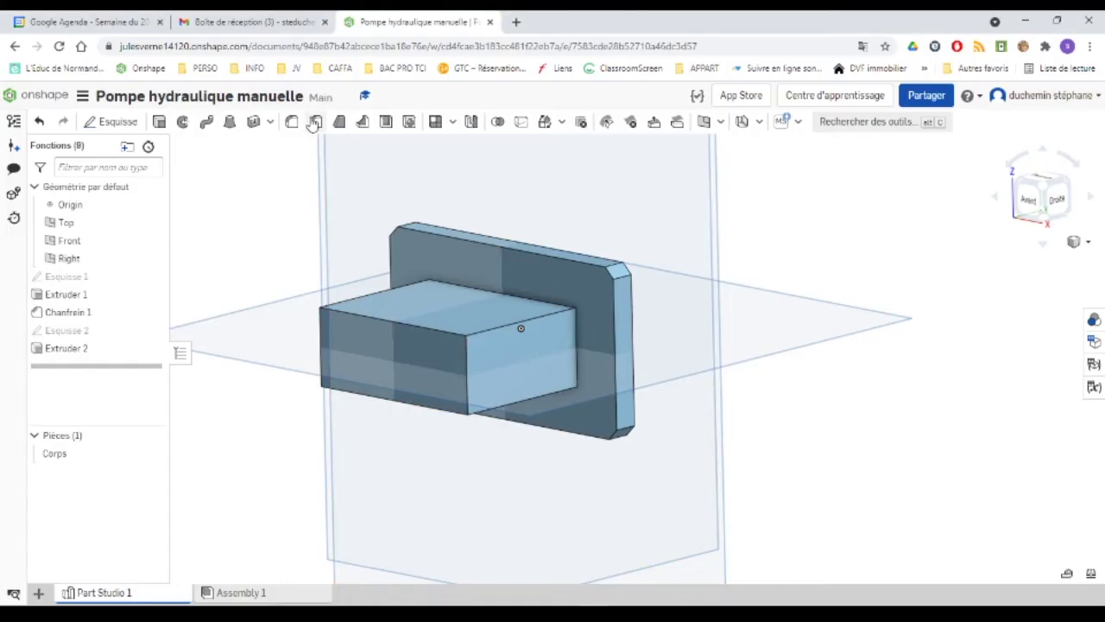
Chamfer the two outer corner edges at the block's free end using Distance et angle, 6 mm at 45°
left_click(316, 121)
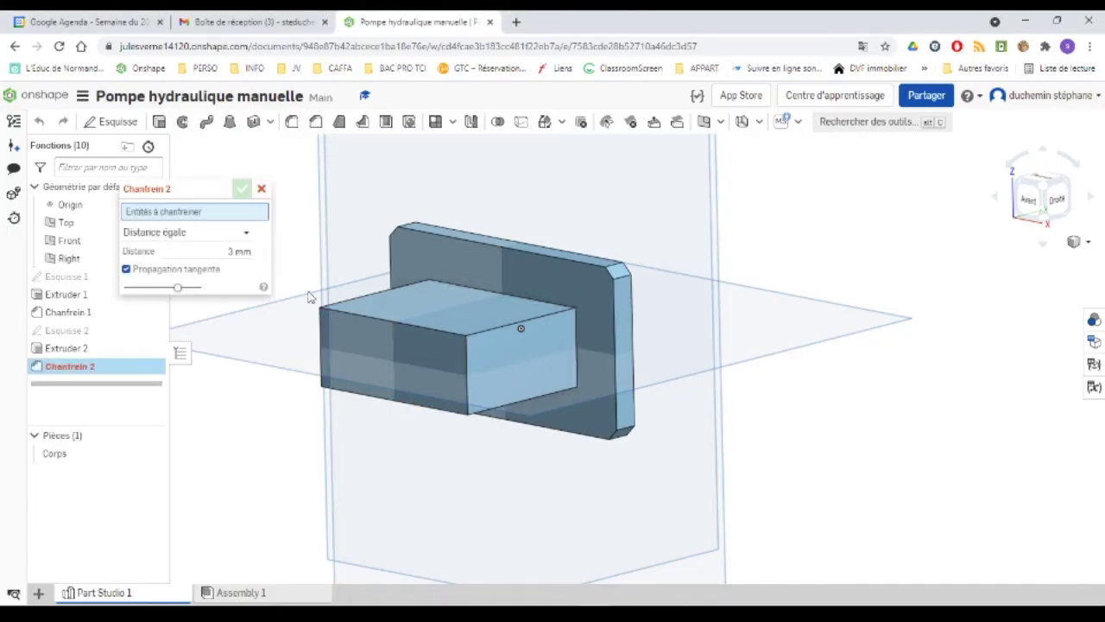
left_click(321, 341)
left_click(467, 367)
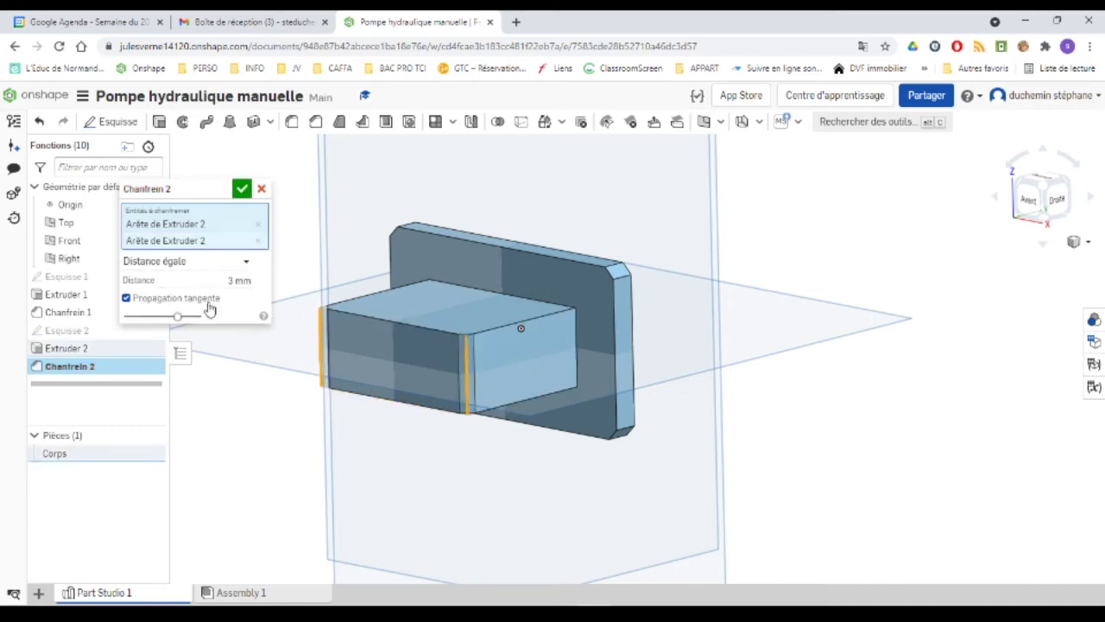
left_click(238, 281)
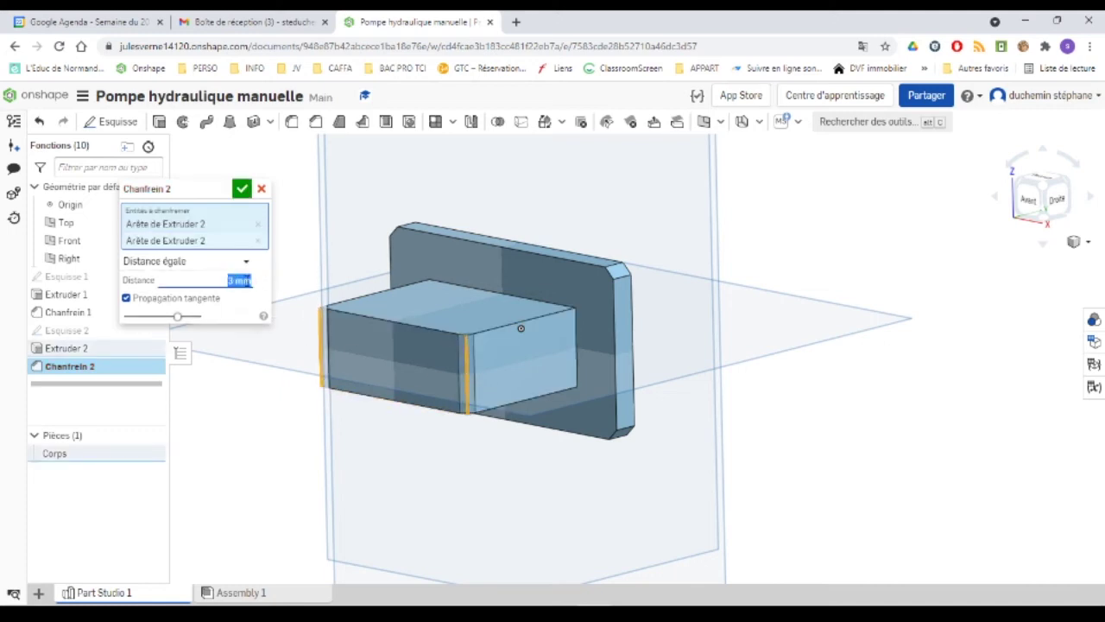
type("2")
left_click(176, 263)
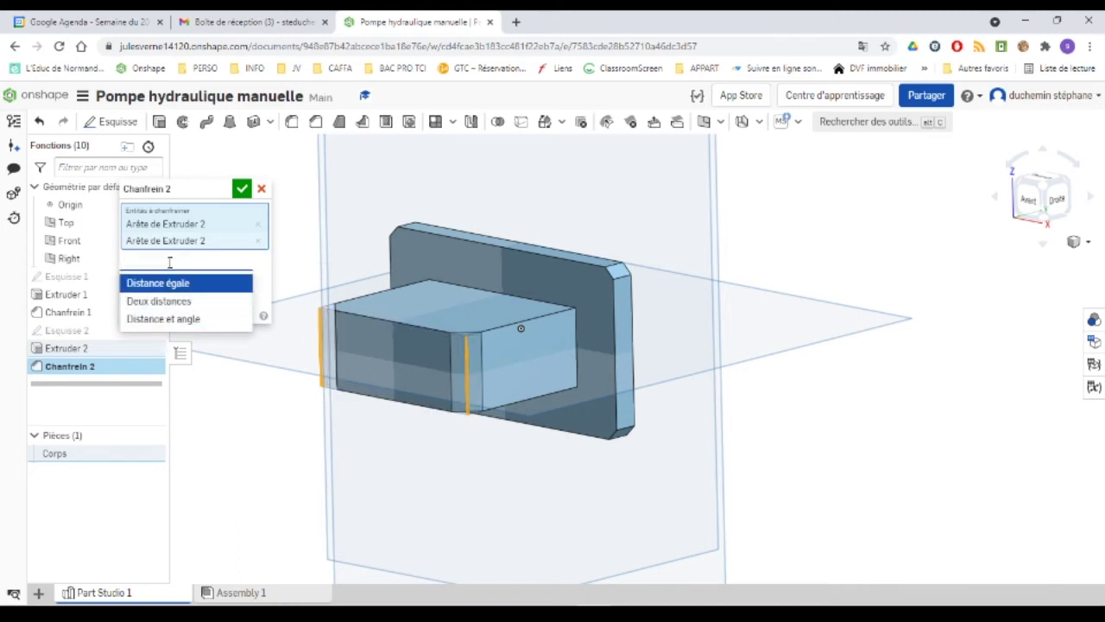
left_click(164, 319)
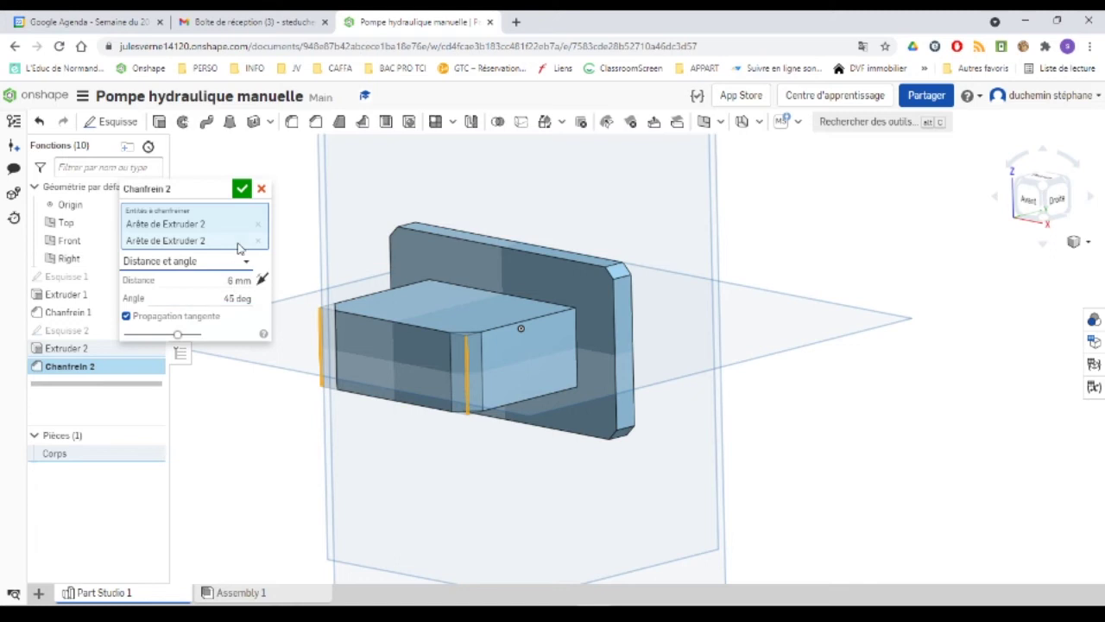
left_click(242, 187)
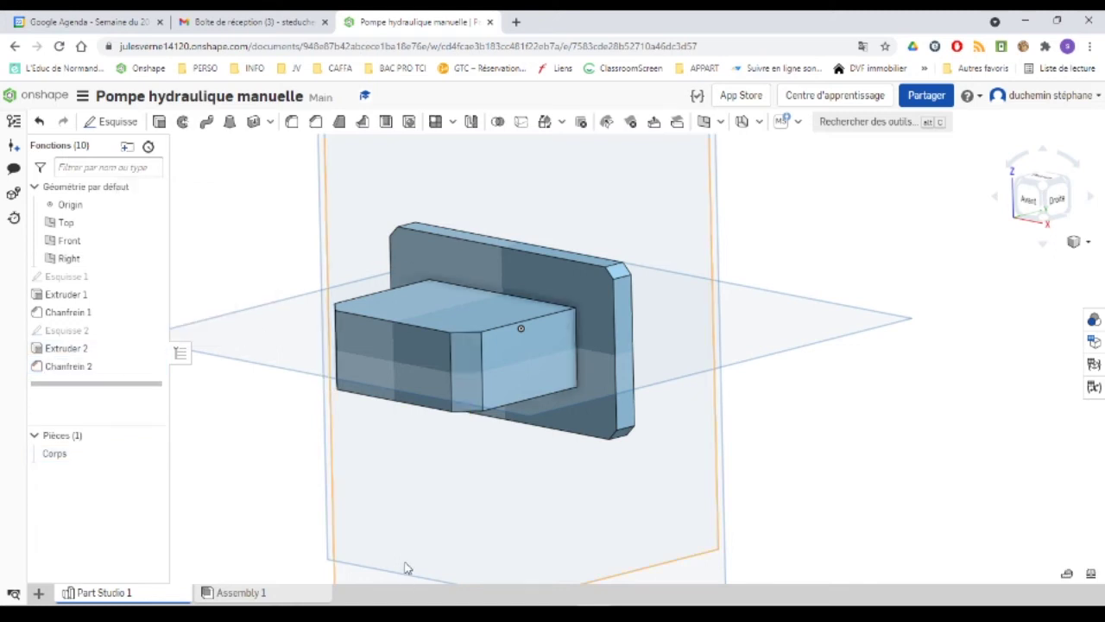
Check the Etape 5 piston bore (Alésage piston) sketch and its dimensions in Tp modélisation corps.pdf in Acrobat Reader, and return to Onshape
middle_click_drag(407, 568, 446, 490)
right_click_drag(420, 511, 415, 434)
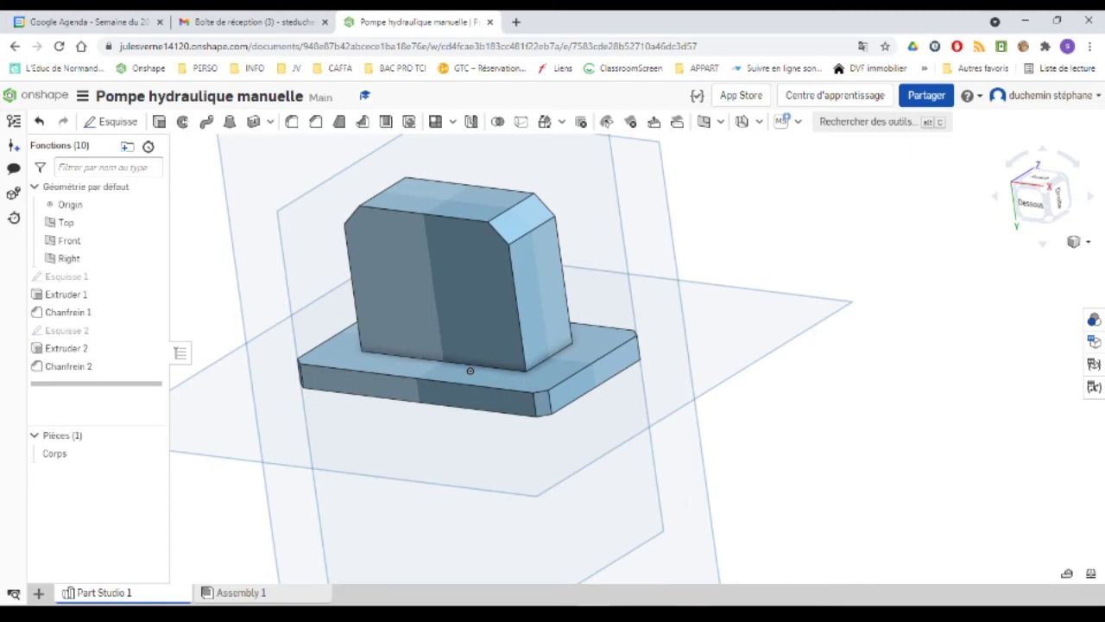
mouse_move(663, 614)
left_click(705, 580)
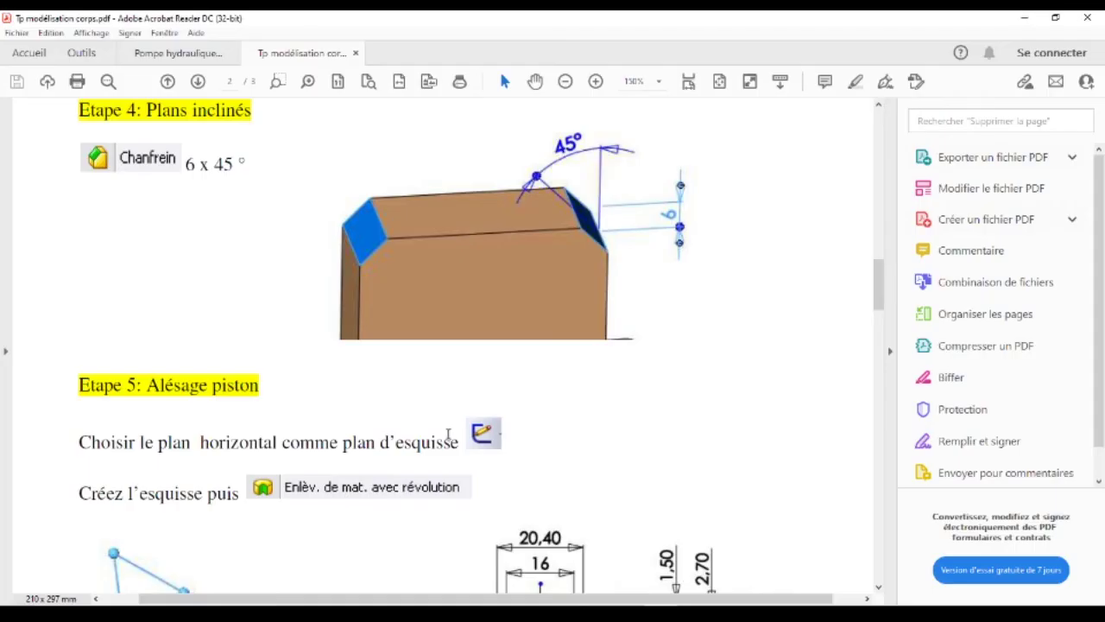
scroll(449, 434, "down", 5)
scroll(443, 436, "down", 1)
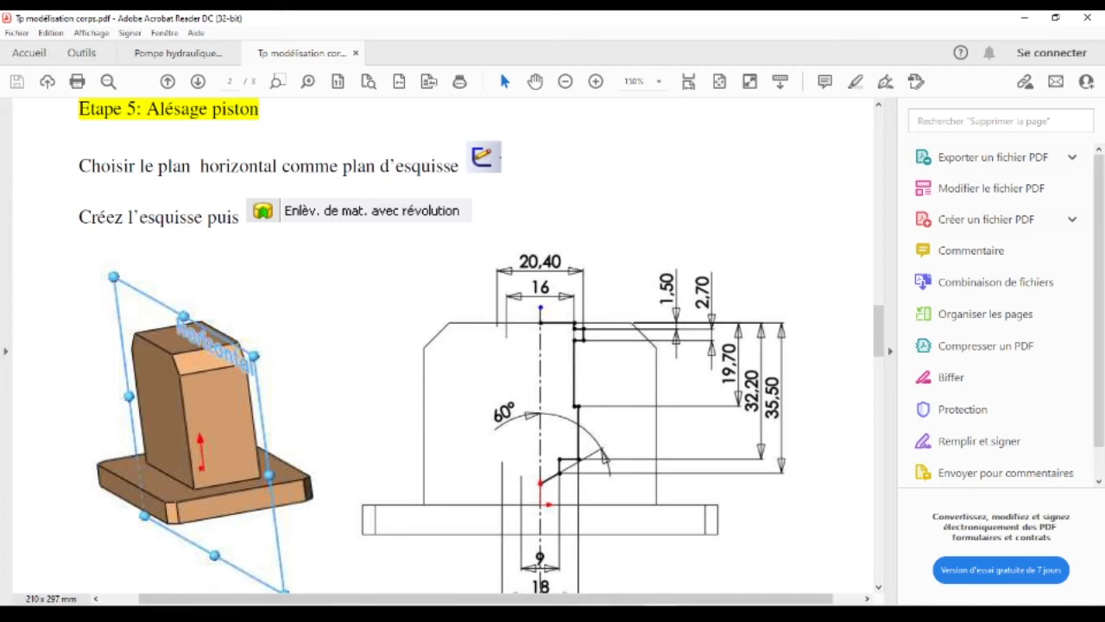
key("alt+Tab")
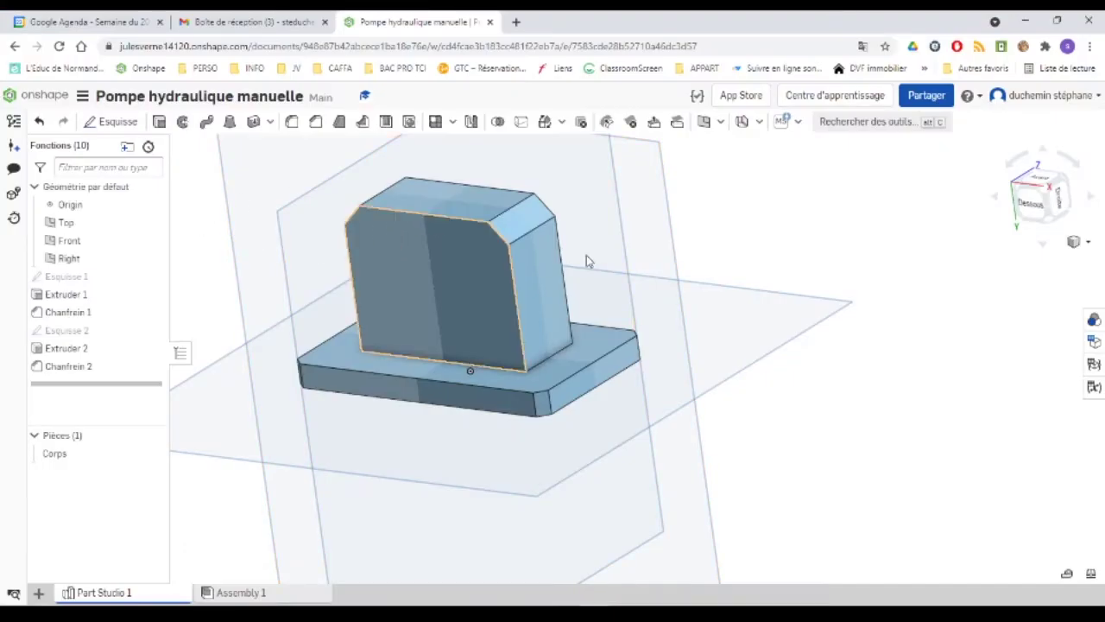
Start a new sketch on the Top plane and view it normal to the sketch plane
scroll(587, 261, "up", 2)
scroll(691, 272, "down", 6)
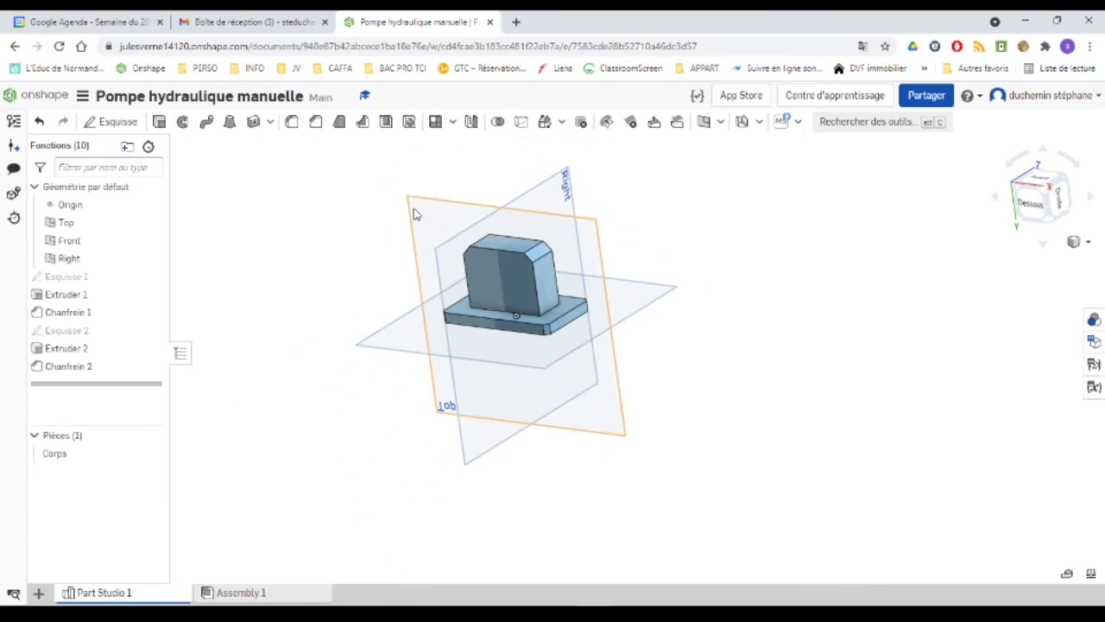
left_click(415, 214)
mouse_move(785, 320)
right_mouse_down()
mouse_move(732, 321)
mouse_move(779, 311)
right_mouse_up()
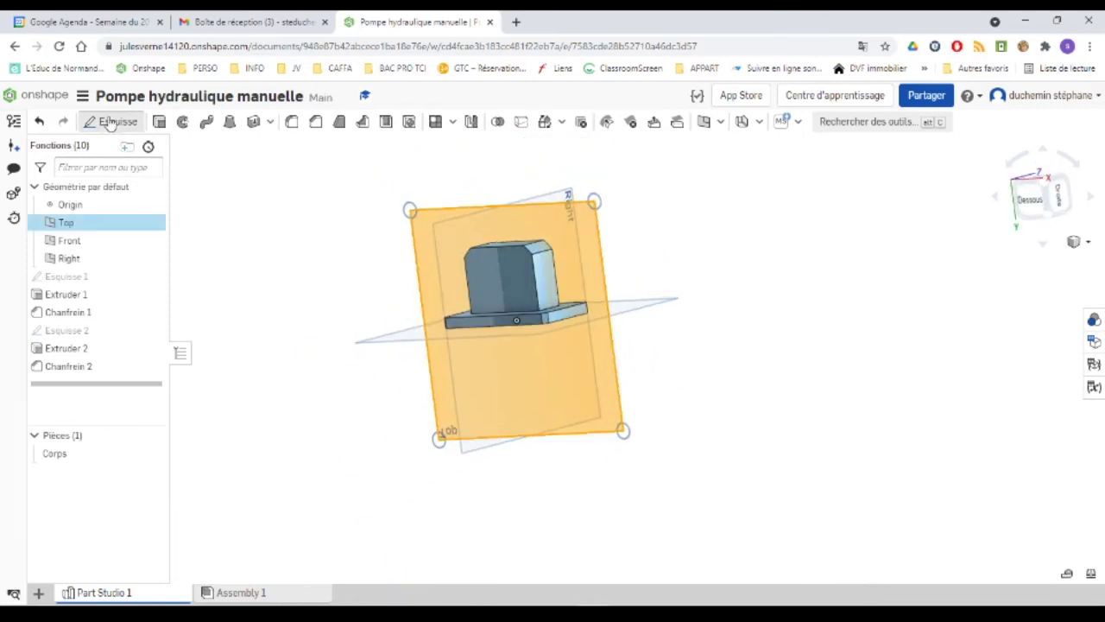
left_click(111, 123)
right_click(337, 211)
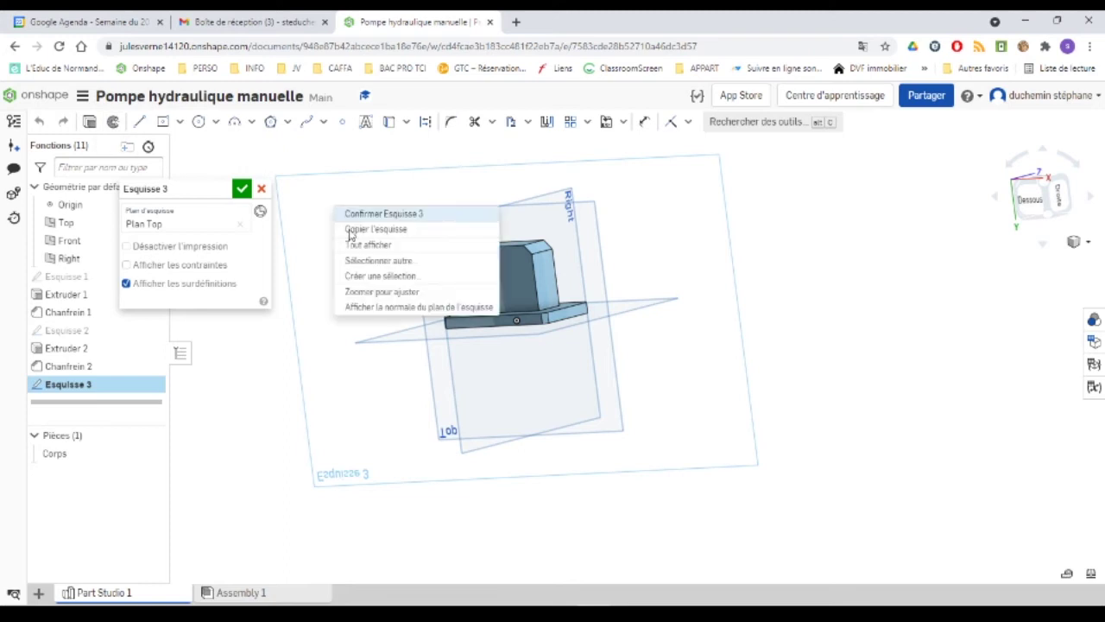
left_click(346, 308)
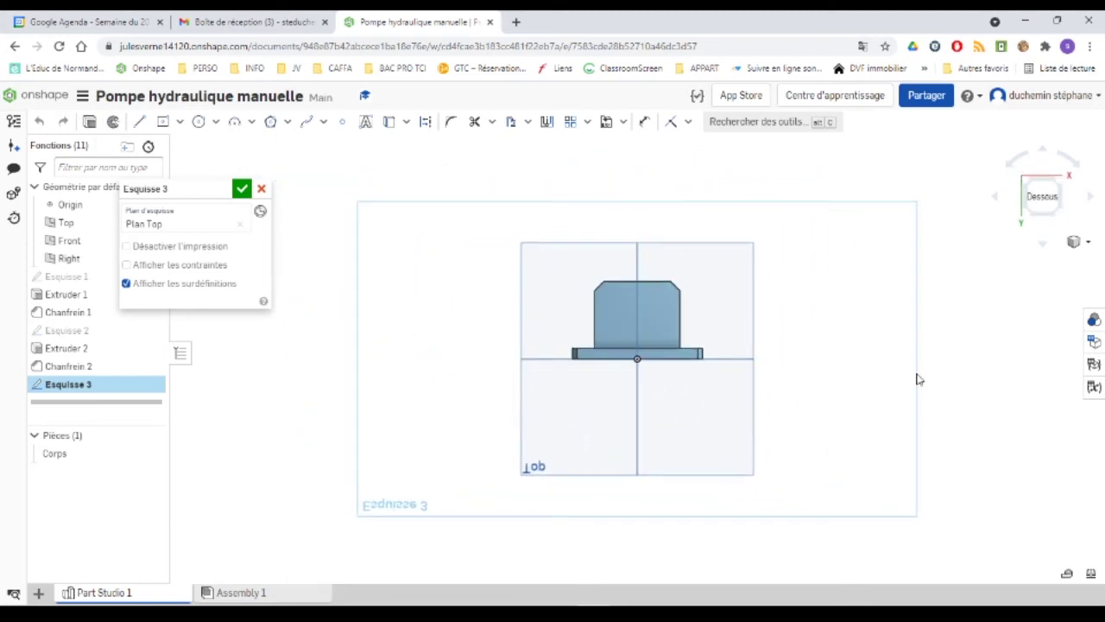
scroll(864, 354, "down", 3)
scroll(823, 345, "up", 5)
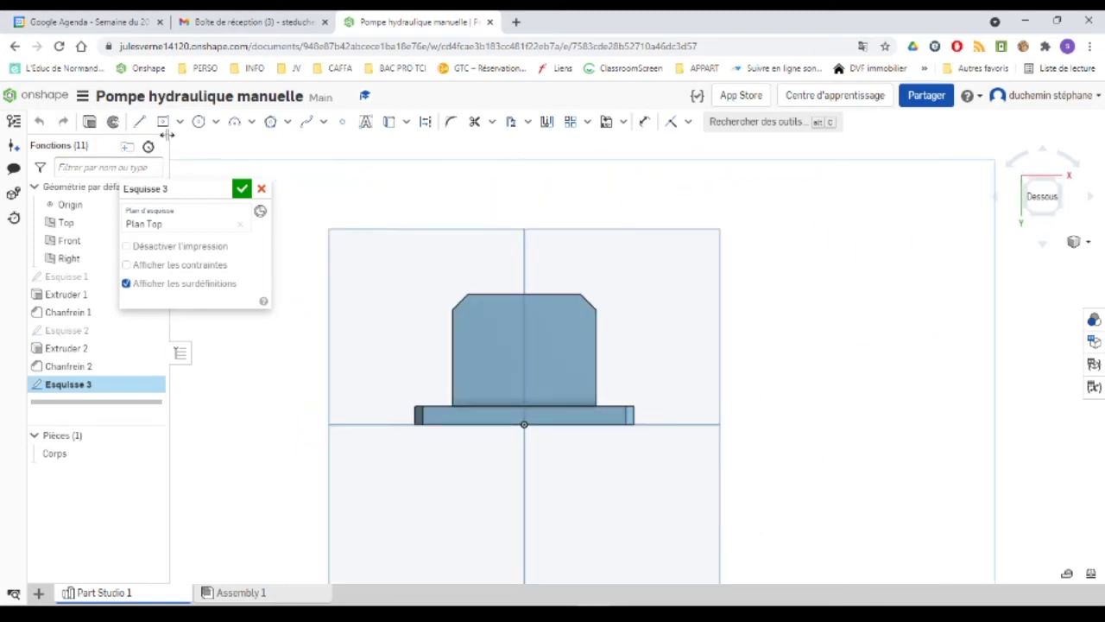
Draw a vertical construction line through the origin along the body's centre axis, about 104 mm long
left_click(139, 122)
left_click(425, 121)
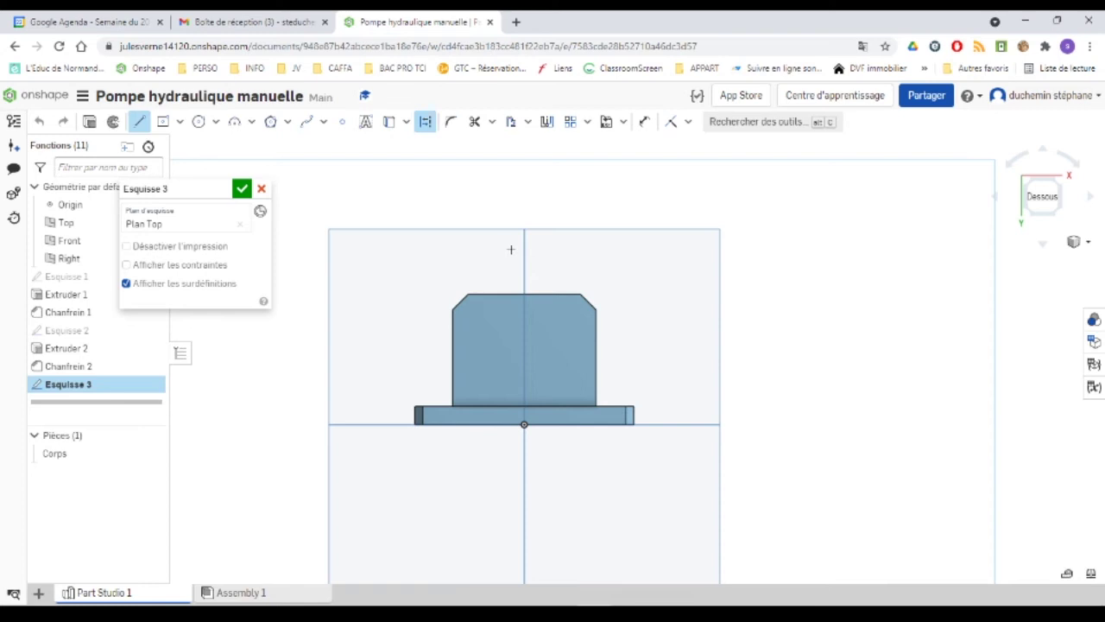
left_click_drag(526, 251, 526, 521)
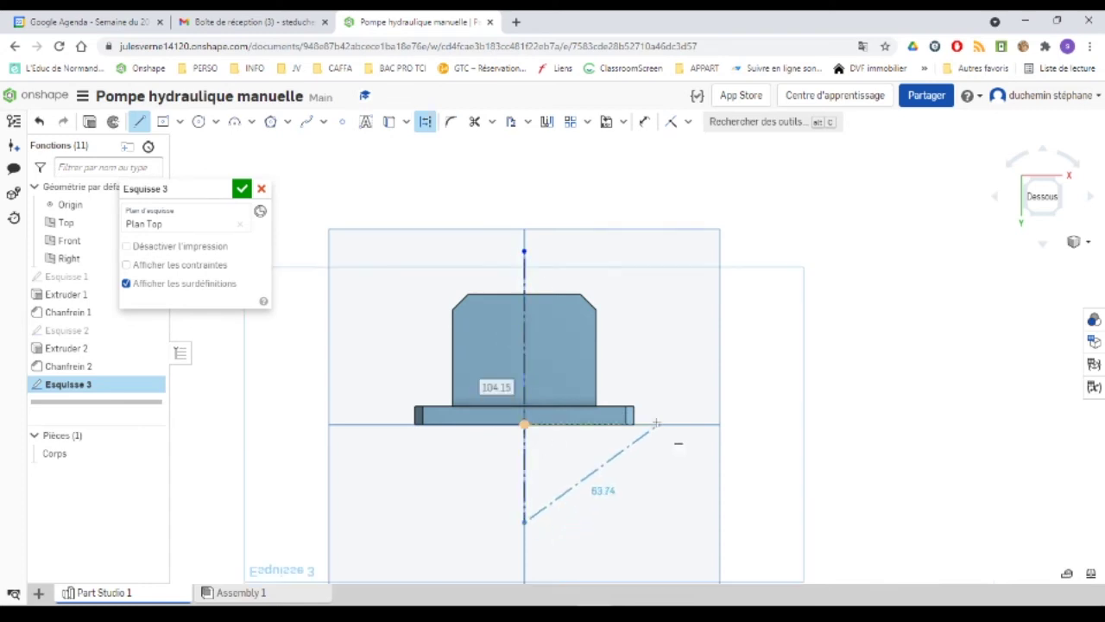
key("Escape")
scroll(574, 352, "down", 2)
scroll(570, 342, "up", 4)
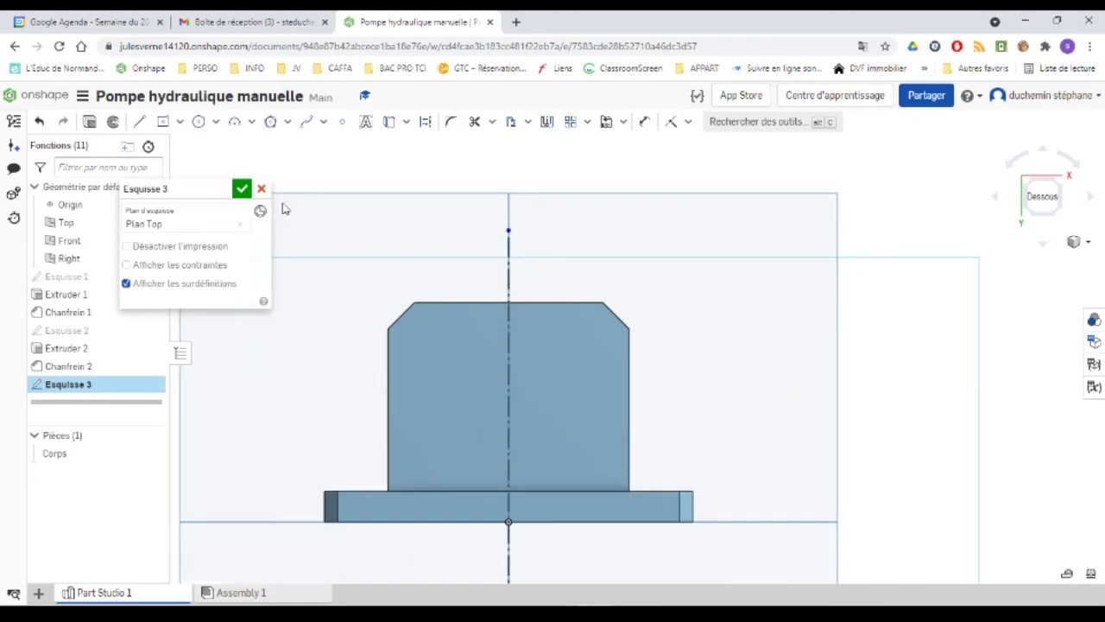
Draw the bore's lower contour from the axis: oblique line, about 2.8 mm vertical, about 3.8 mm outward step, vertical wall, and about 1 mm inward step
left_click(138, 127)
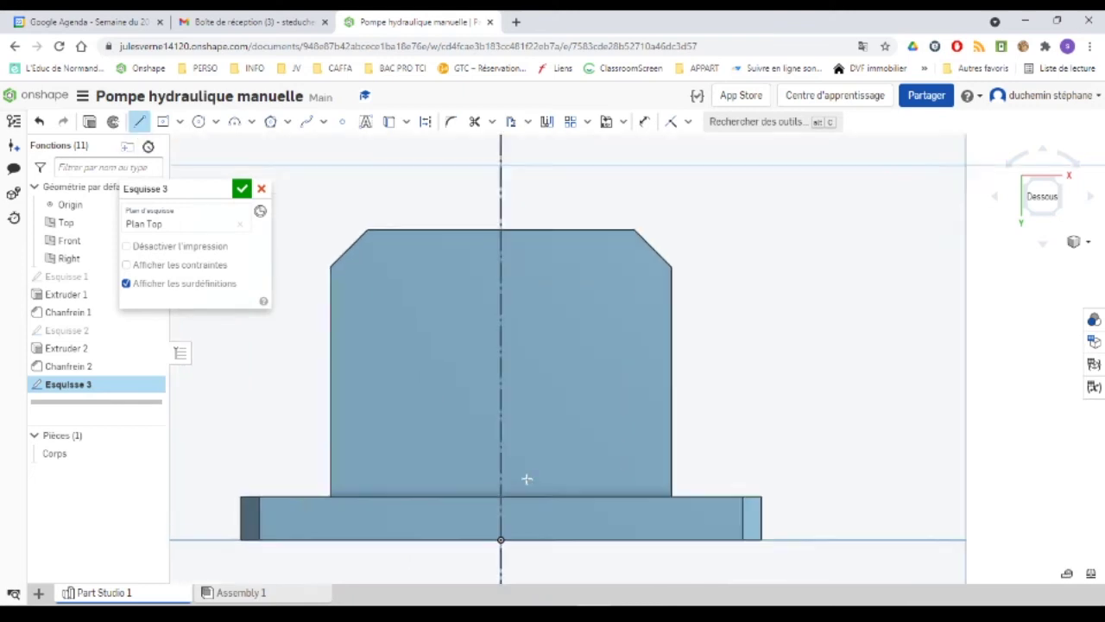
scroll(528, 482, "up", 3)
left_click(491, 480)
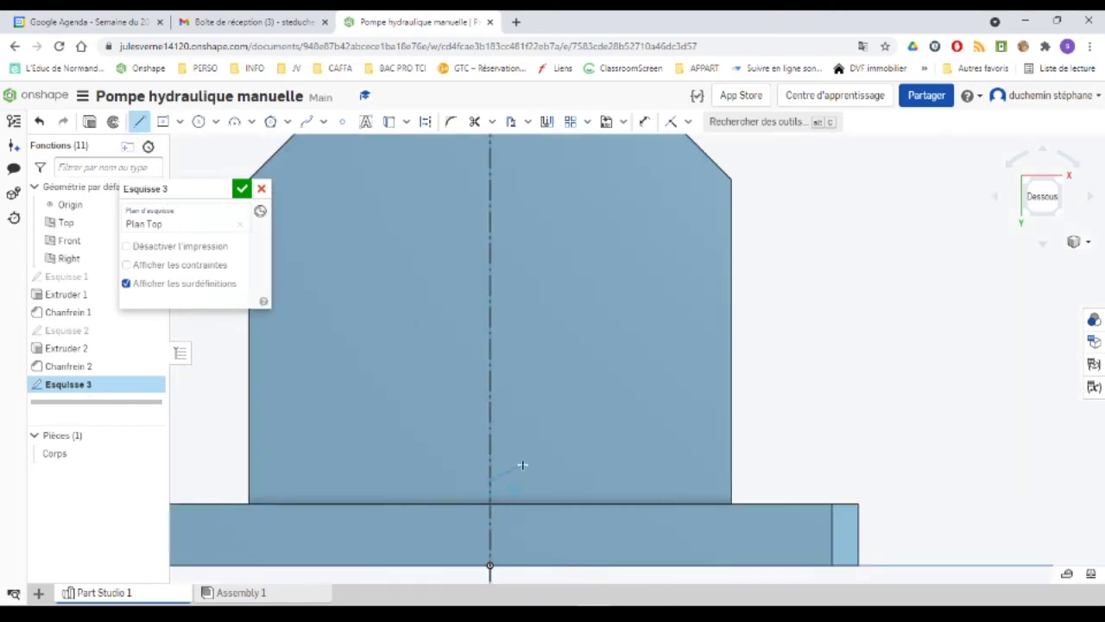
left_click(533, 456)
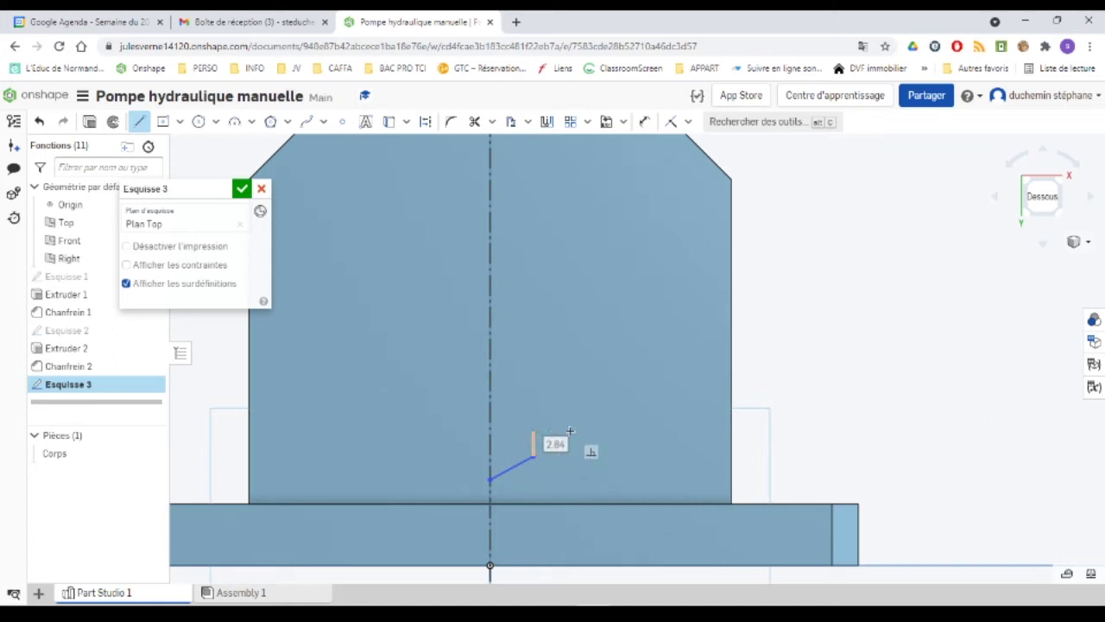
left_click(568, 431)
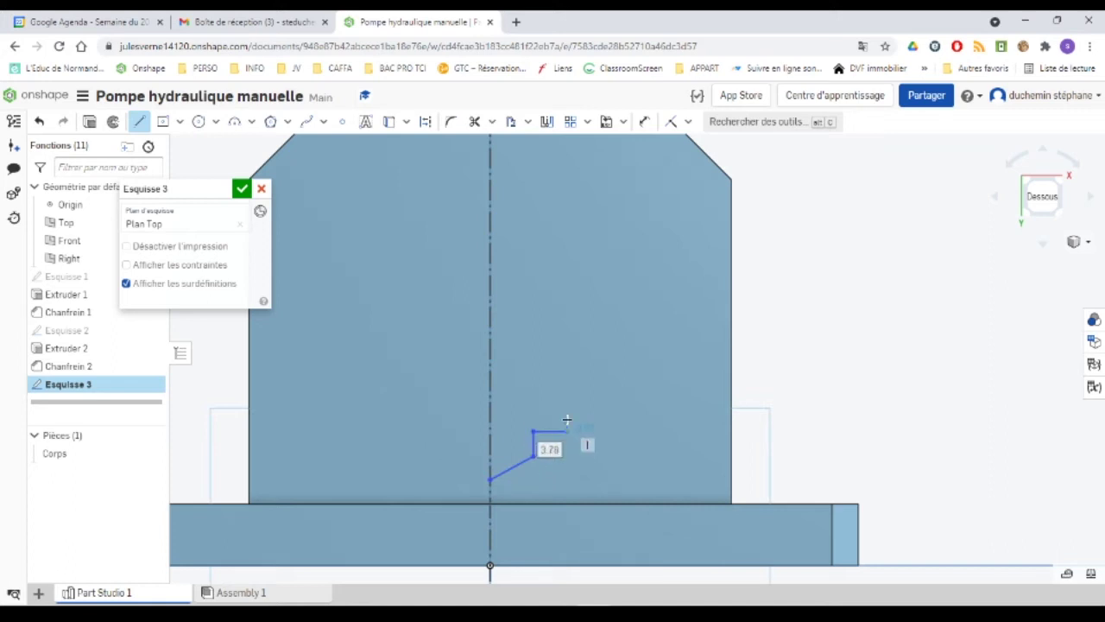
left_click(567, 364)
left_click(557, 365)
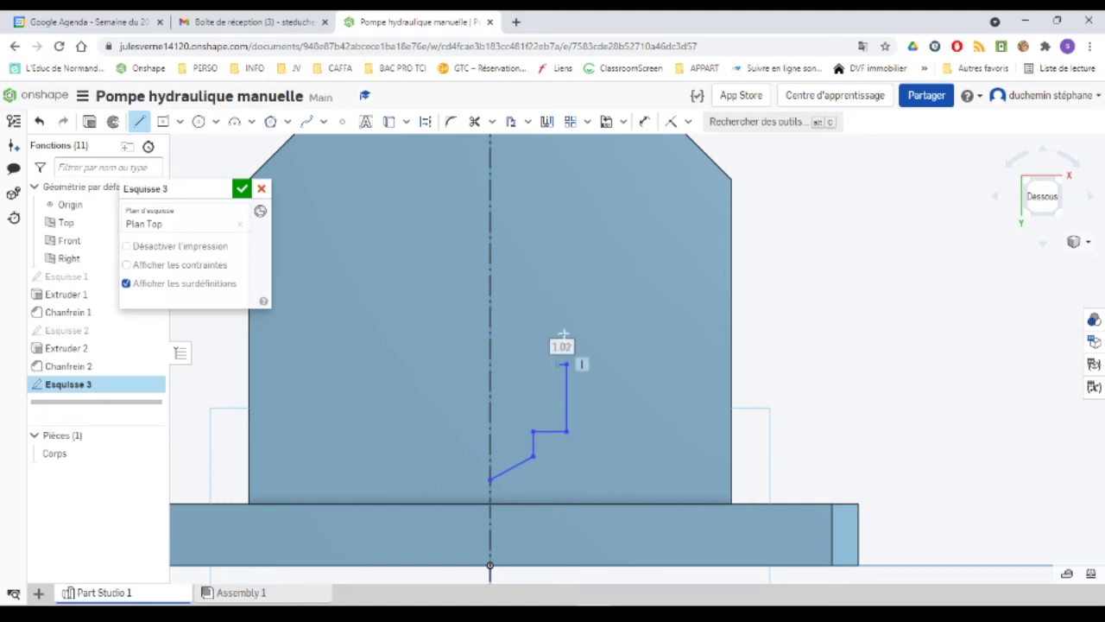
Continue the profile with a vertical wall about 17 mm long and a rectangular groove outline about 3.4 mm deep above it
left_click(558, 215)
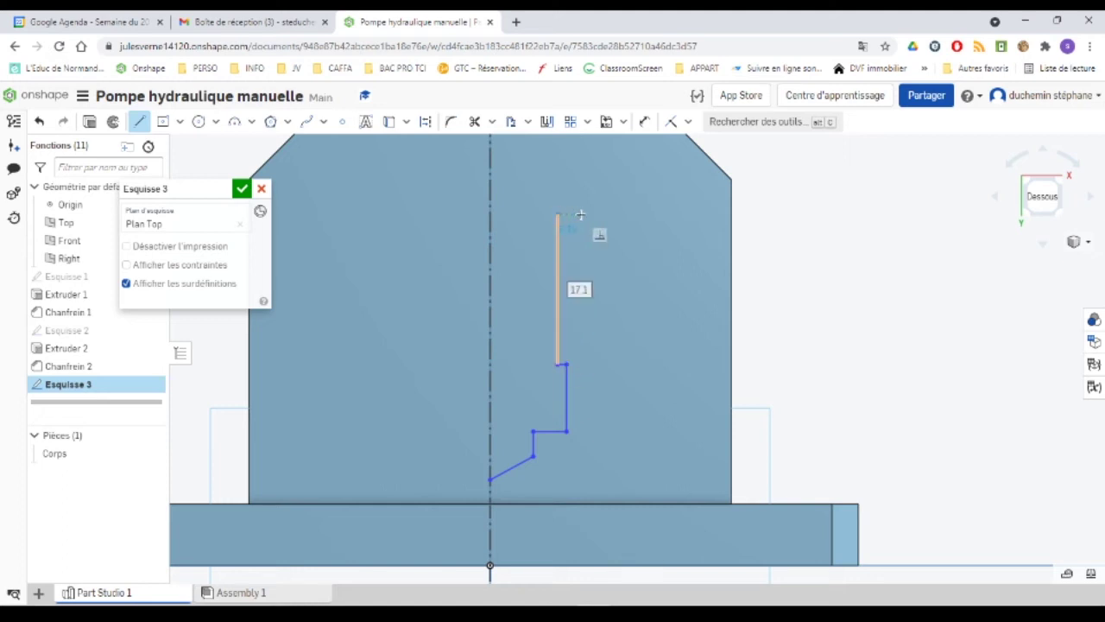
left_click(586, 214)
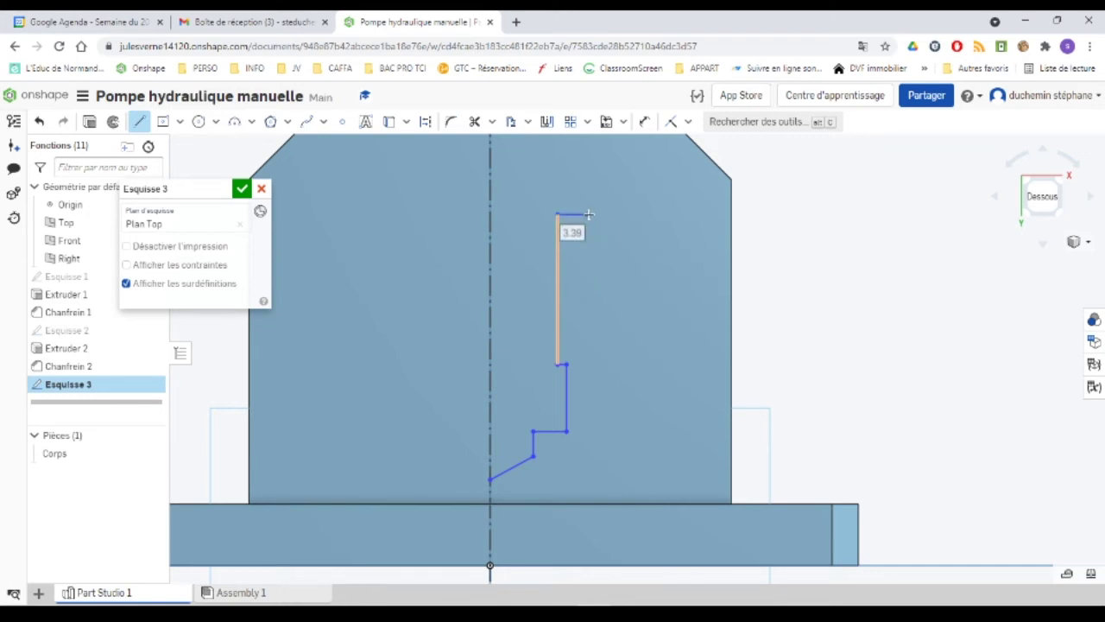
left_click(586, 186)
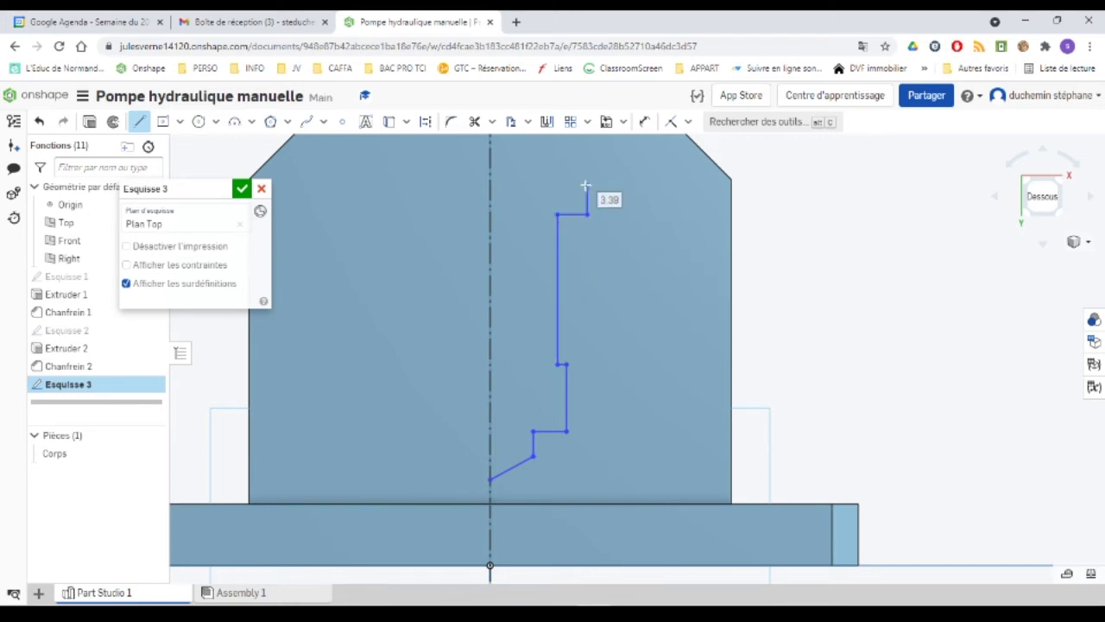
left_click(557, 184)
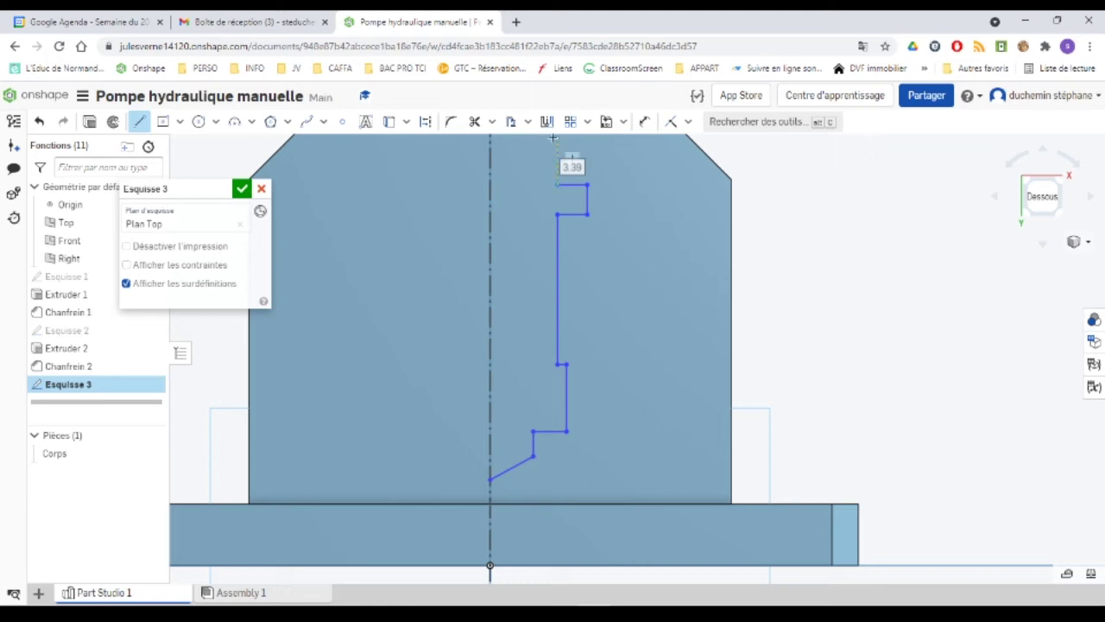
Extend the profile about 6.7 mm to the block's free end, about 7.7 mm across to the axis, and close it along the axis
scroll(553, 139, "up", 2)
scroll(553, 155, "down", 5)
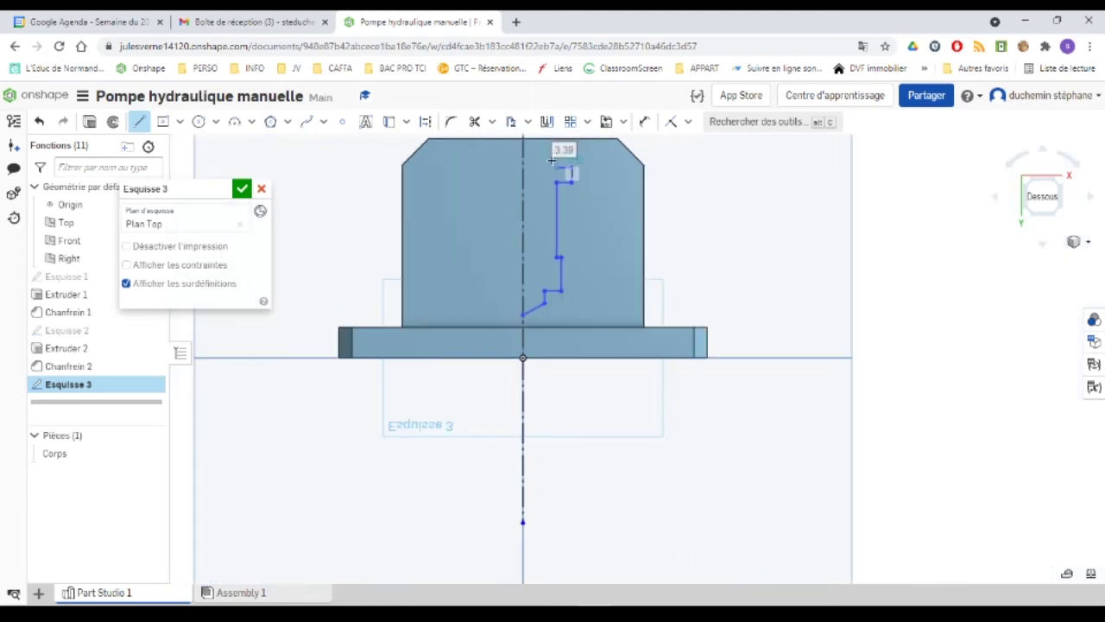
scroll(526, 259, "up", 5)
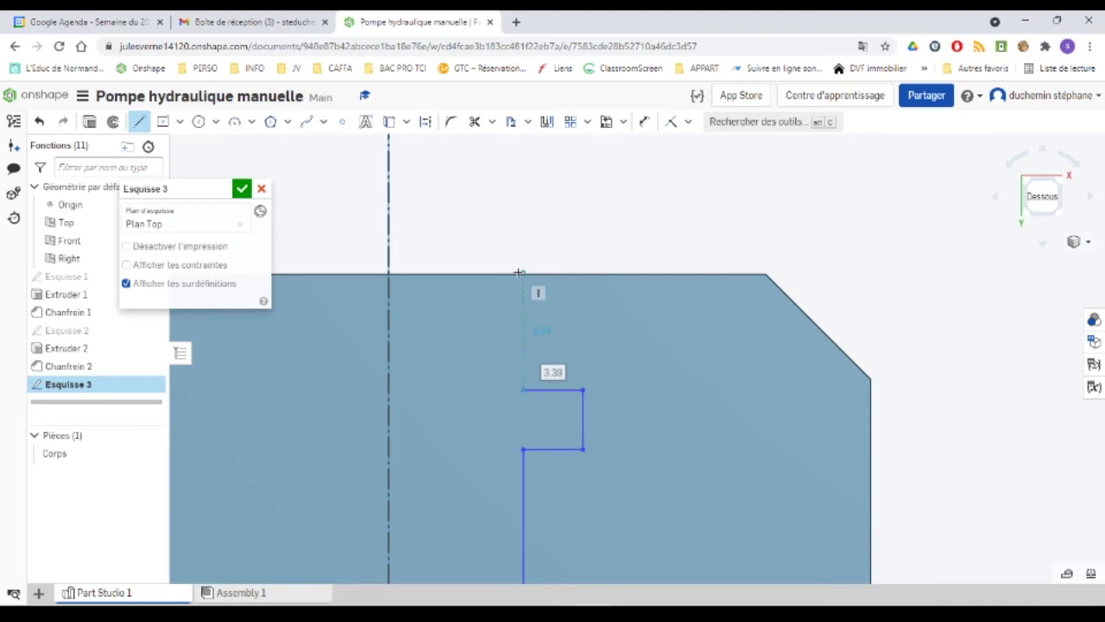
left_click(524, 273)
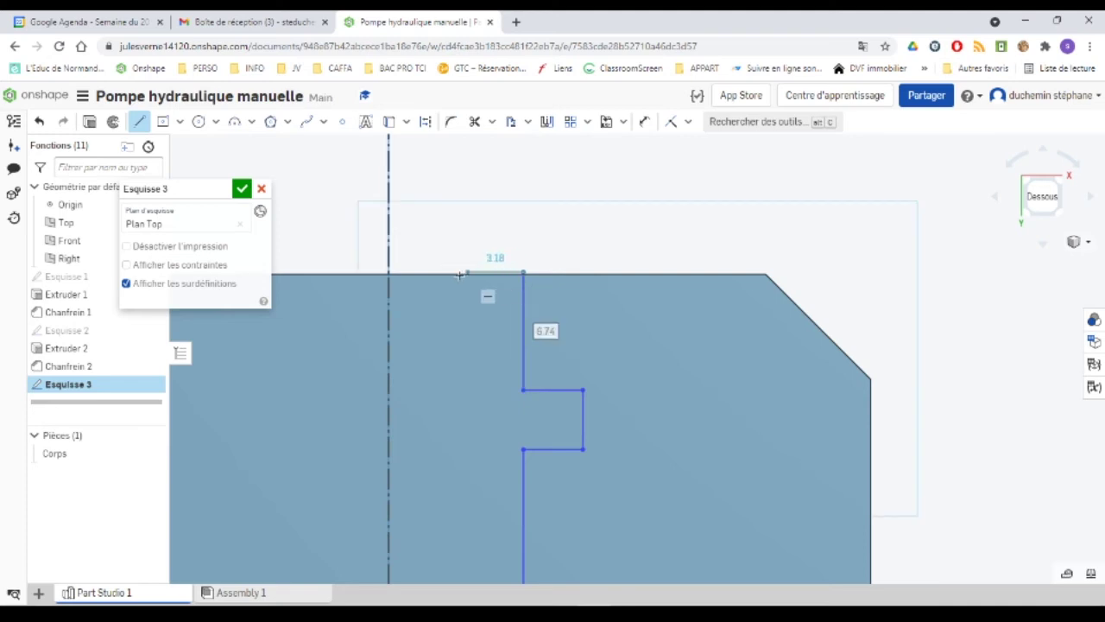
left_click(388, 273)
scroll(406, 358, "up", 3)
scroll(428, 350, "down", 5)
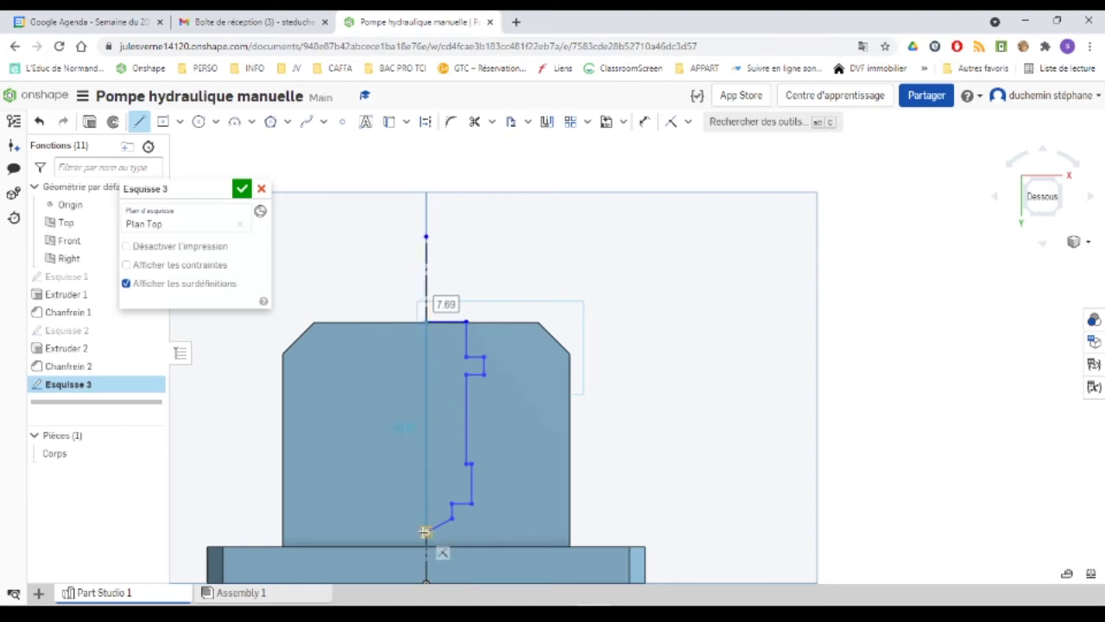
left_click(426, 532)
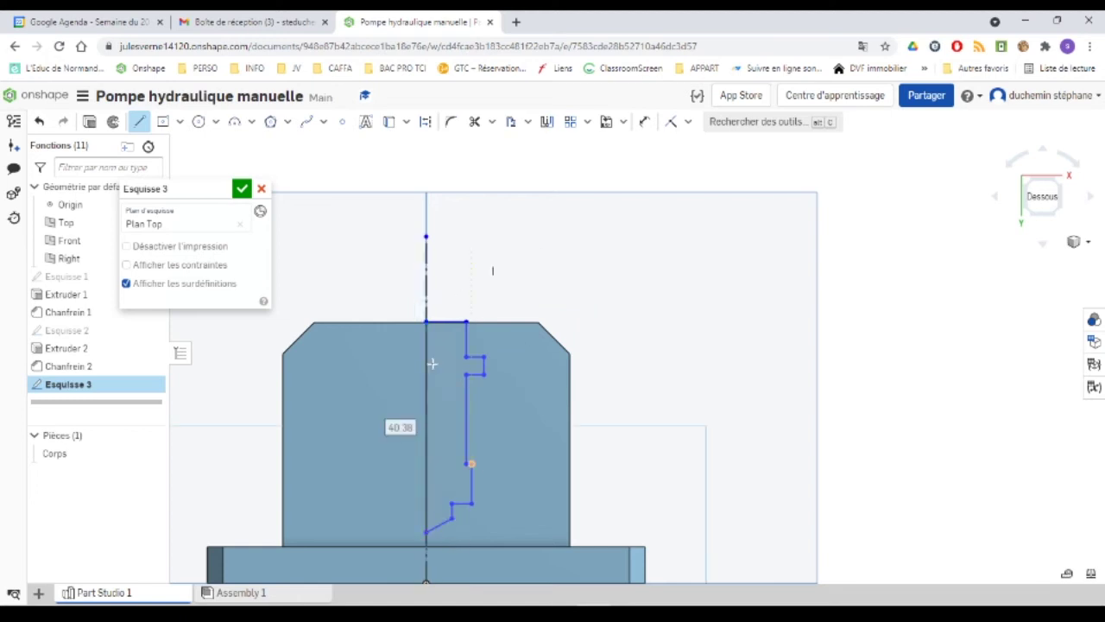
key("Escape")
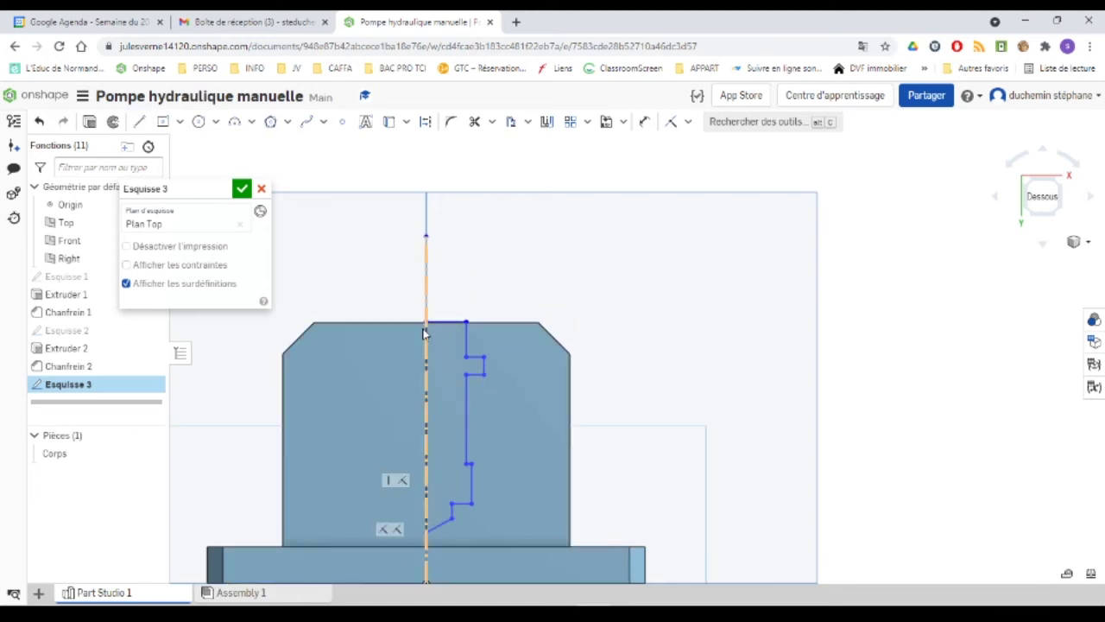
Constrain the profile's upper horizontal line to be coincident with the block's free end edge
scroll(466, 324, "down", 3)
scroll(436, 361, "up", 6)
scroll(267, 413, "up", 5)
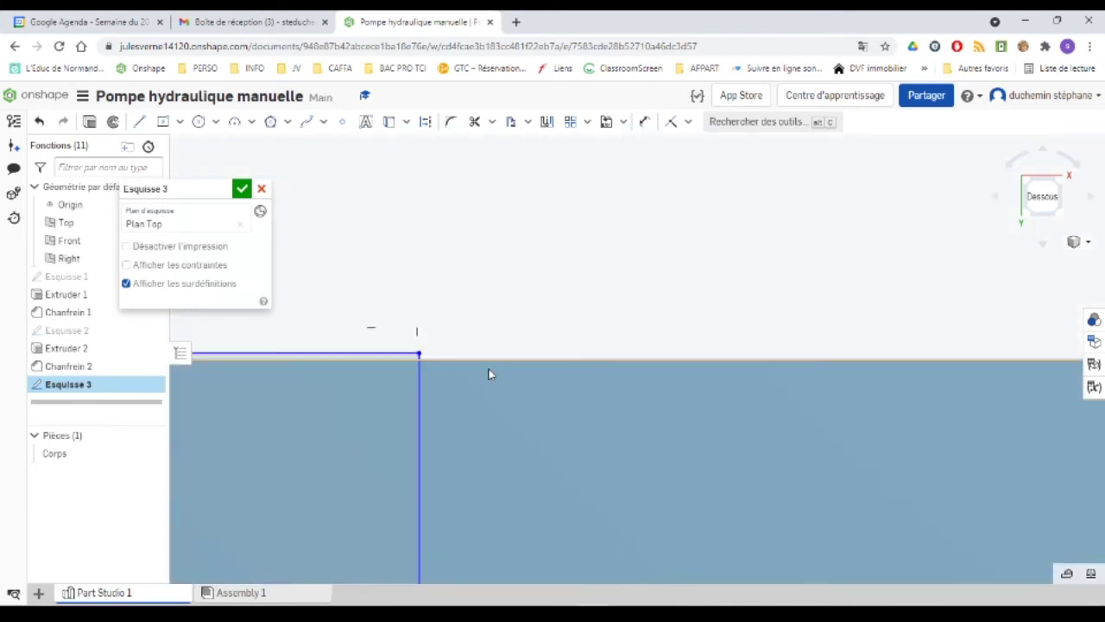
left_click(373, 354)
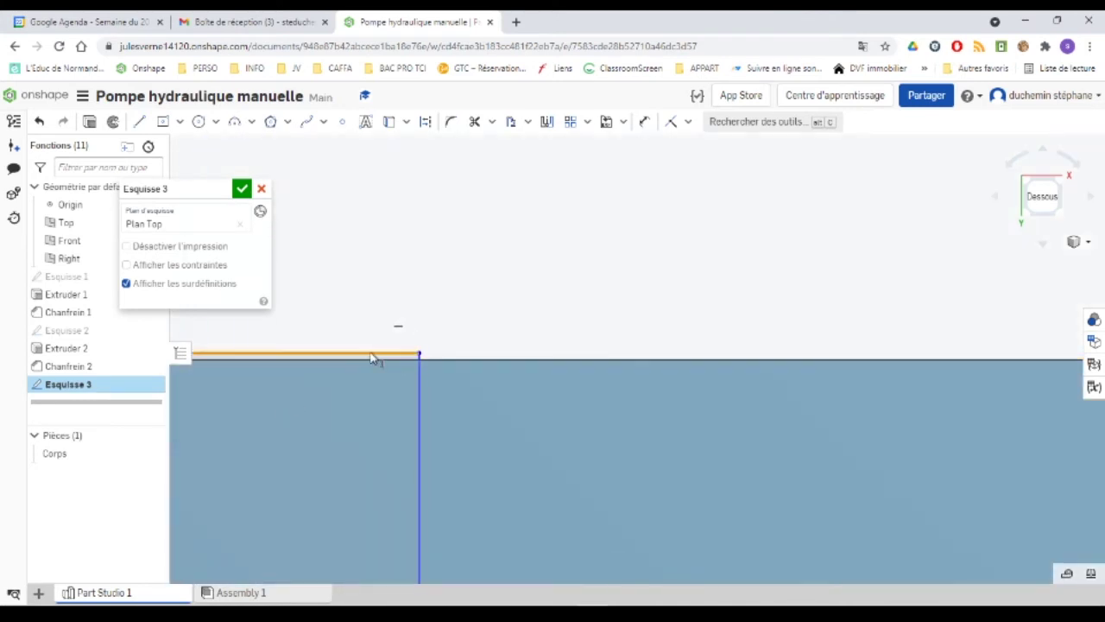
left_click(463, 359)
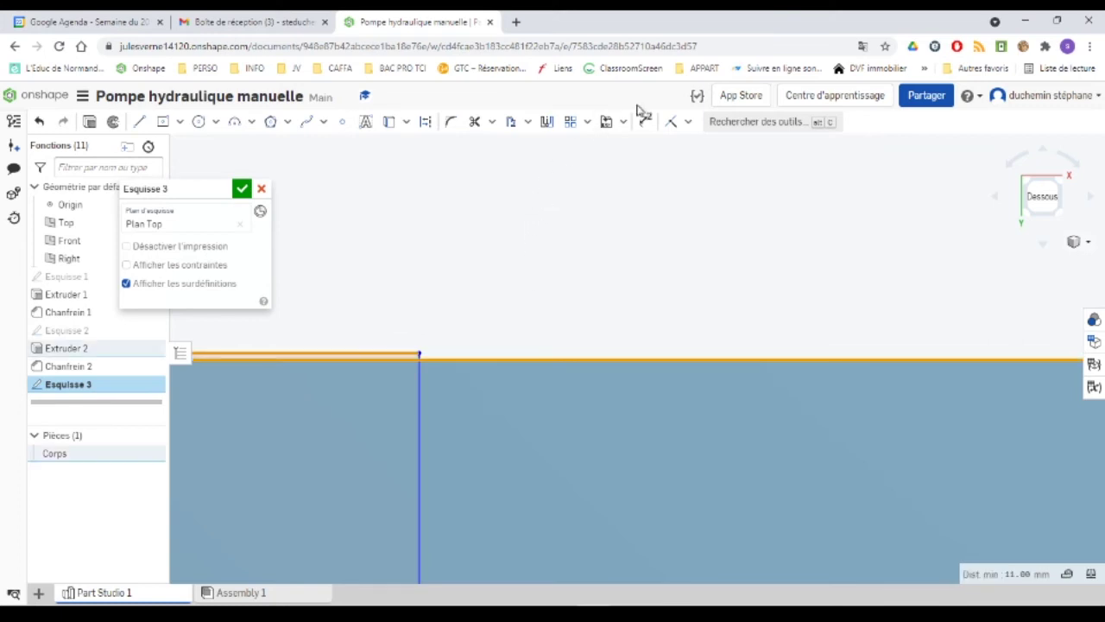
left_click(675, 124)
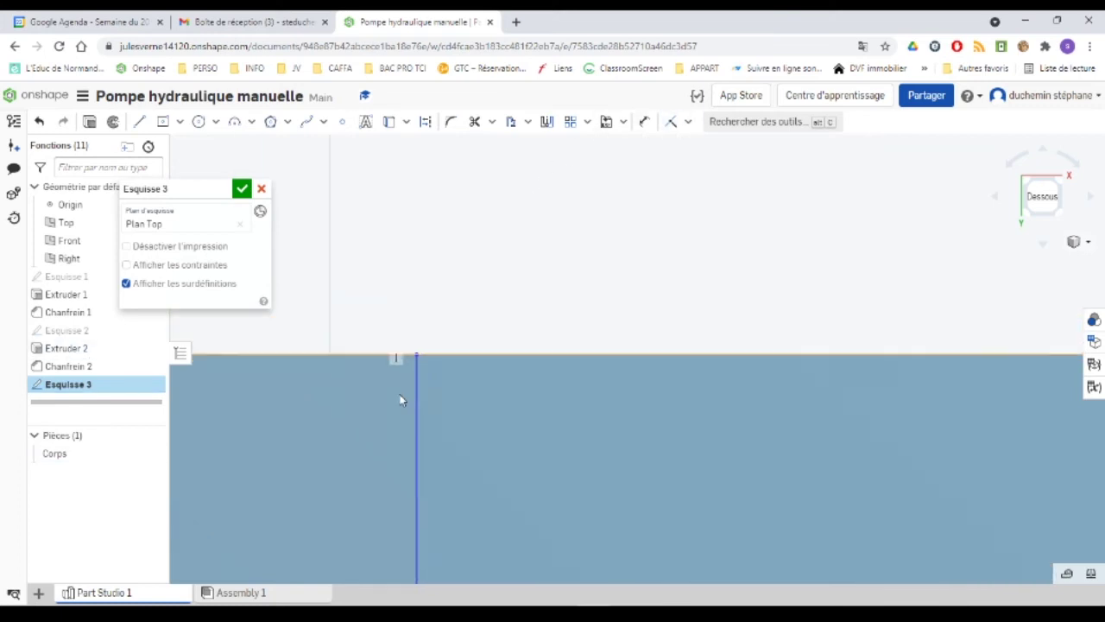
scroll(398, 397, "down", 6)
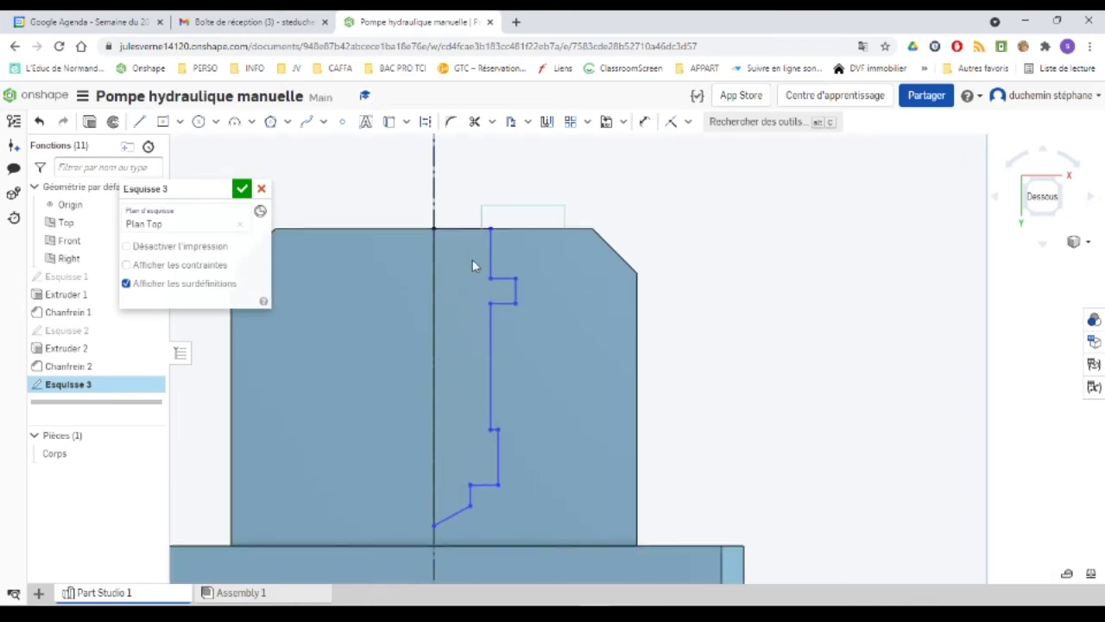
scroll(501, 363, "down", 3)
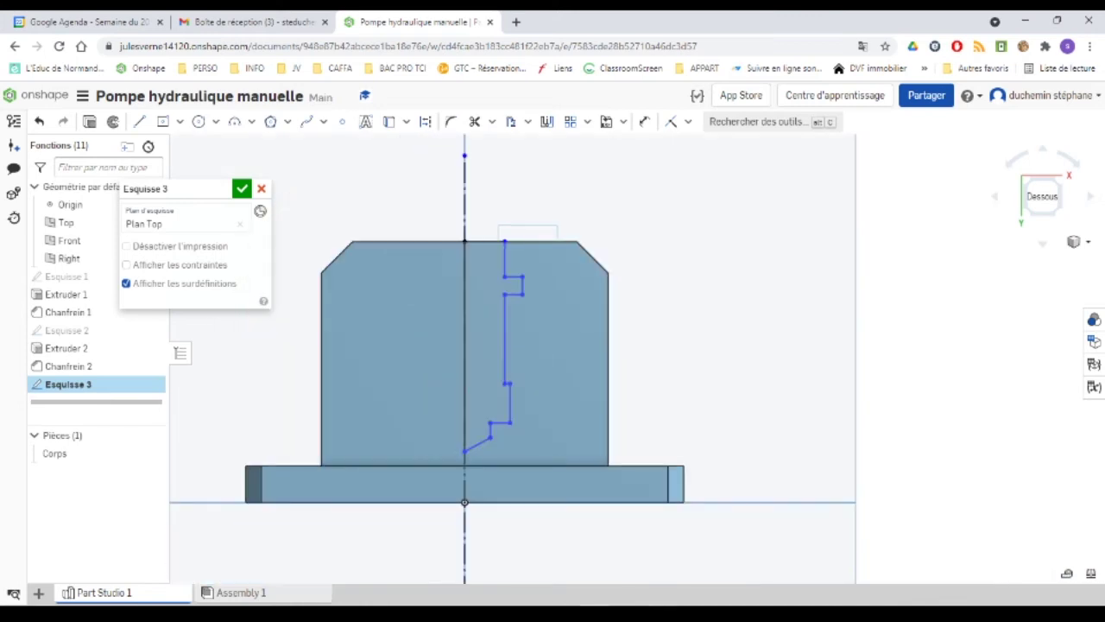
Check the piston bore dimensions of Etape 5 in Tp modélisation corps.pdf in Acrobat Reader, and return to Onshape
mouse_move(662, 590)
left_click(742, 561)
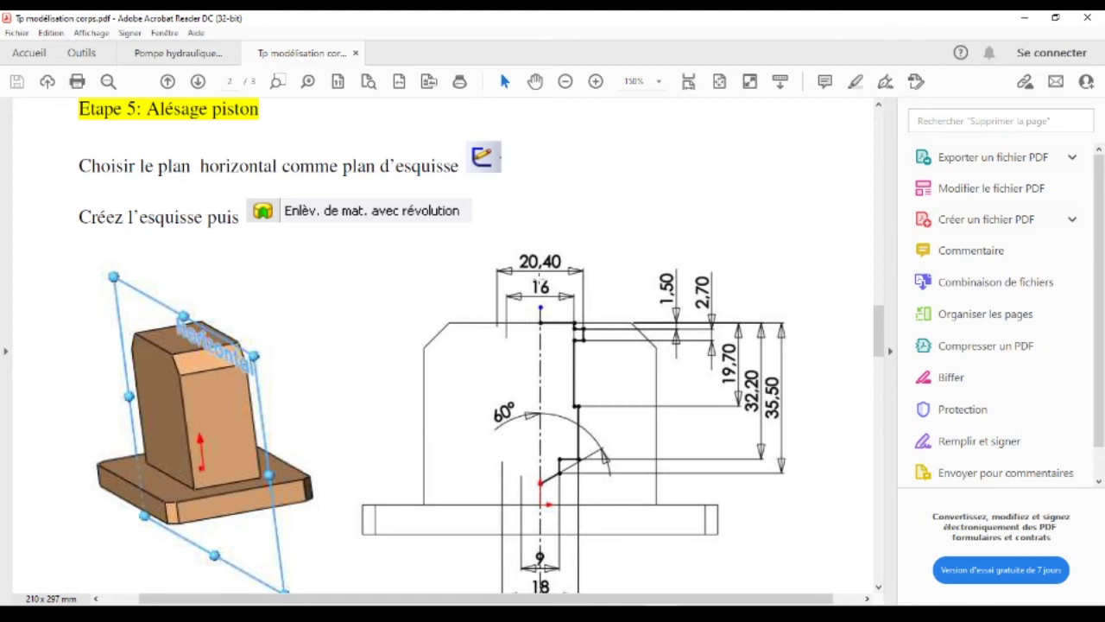
key("alt+Tab")
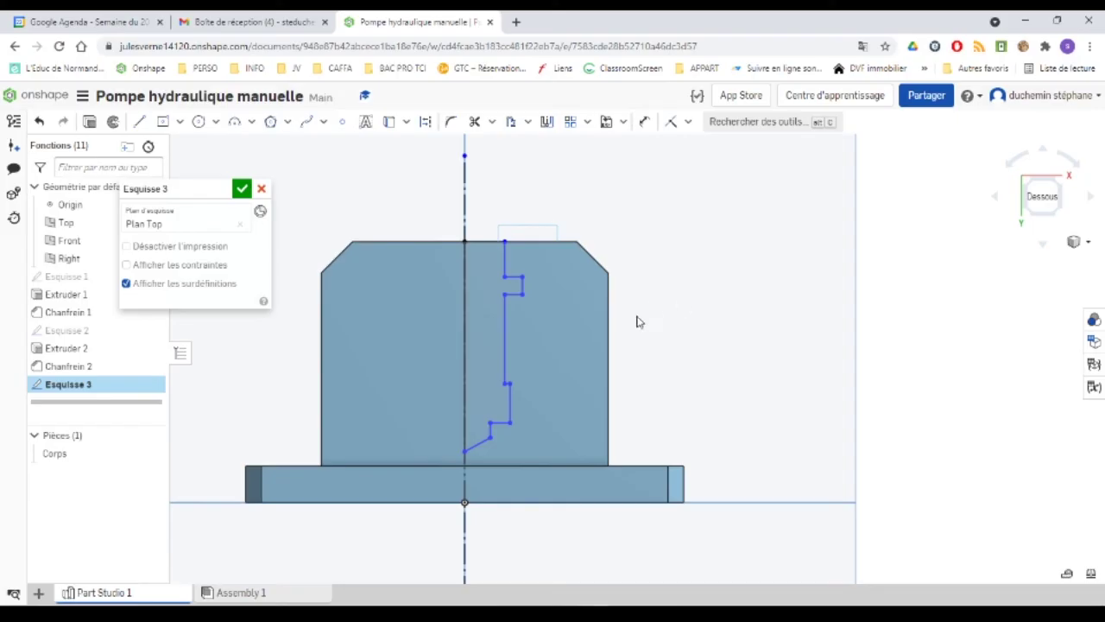
Dimension the upper bore wall as a diameter of 16 mm about the construction axis
left_click(645, 122)
left_click(505, 259)
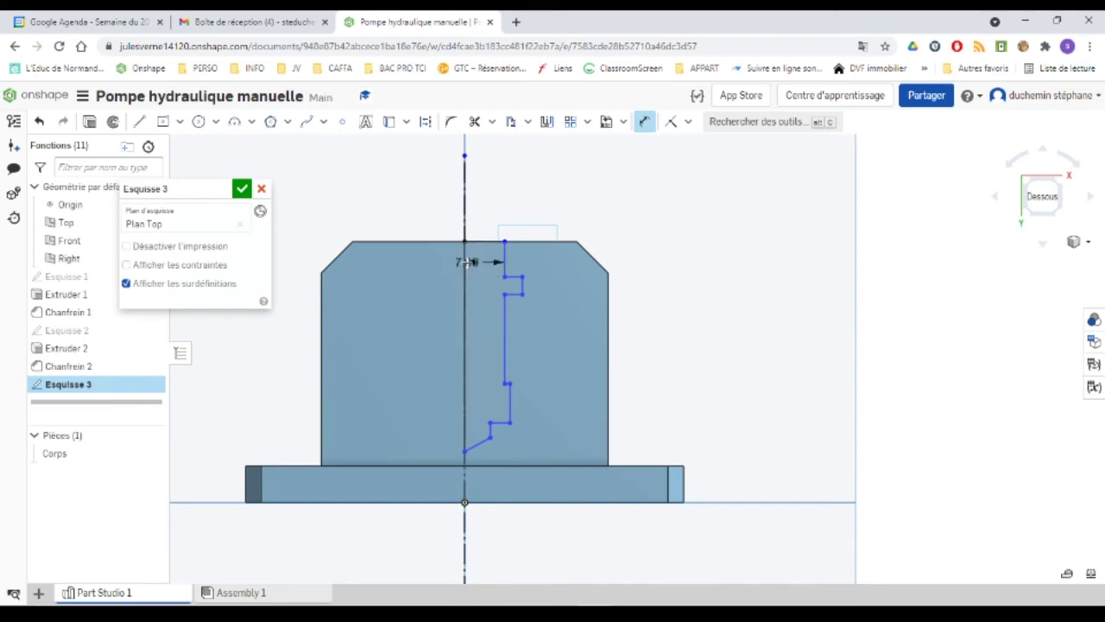
left_click(466, 261)
left_click(412, 171)
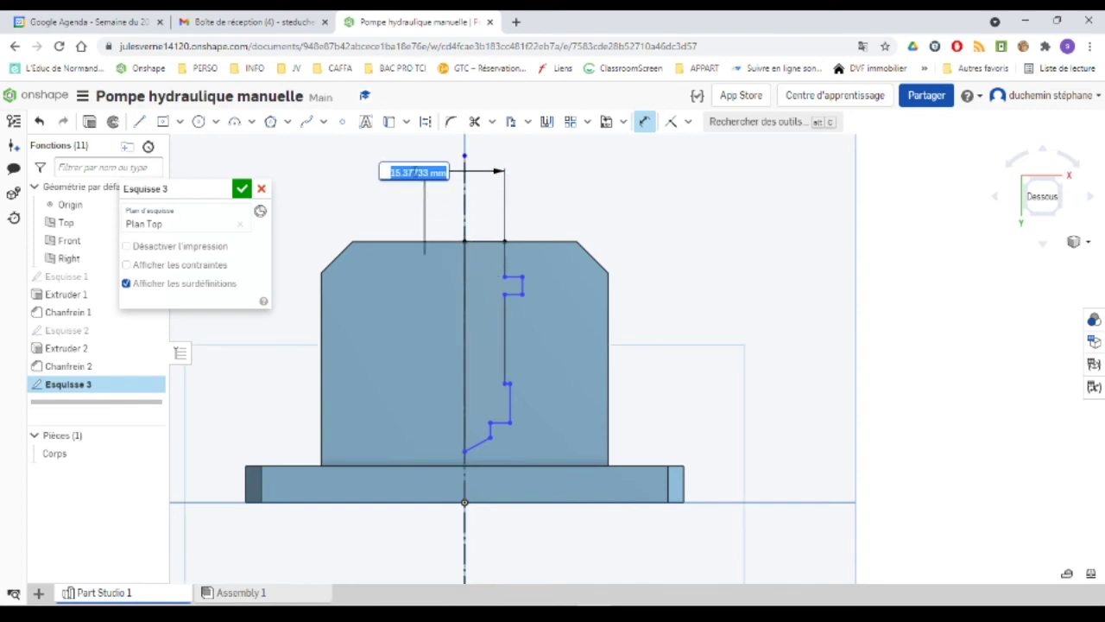
key("Return")
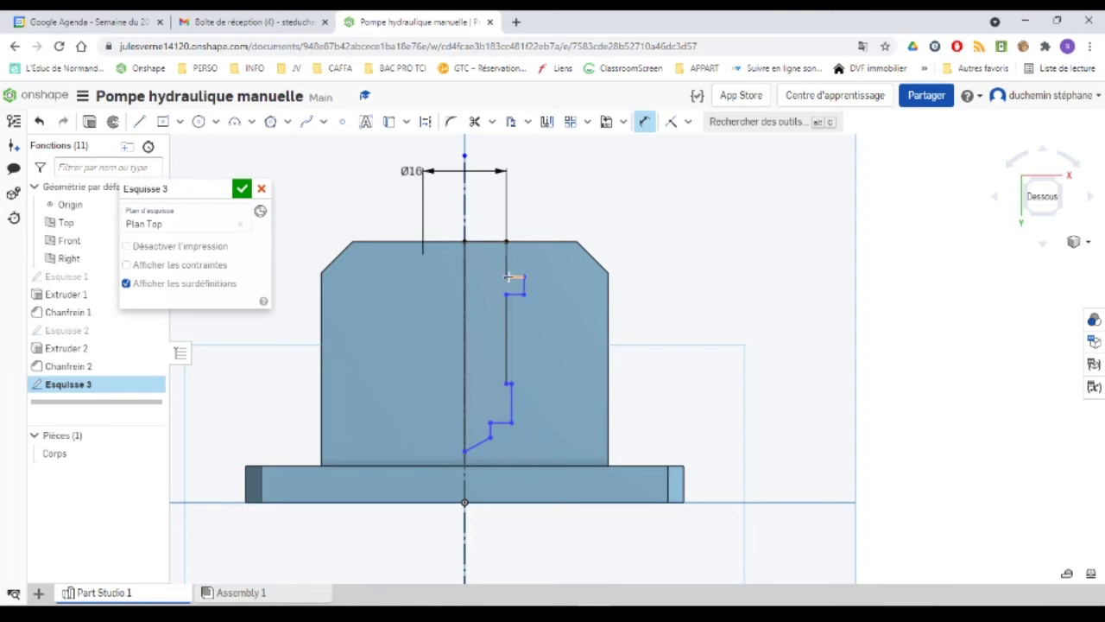
Dimension the groove's outer wall as a diameter of 20.4 mm about the construction axis
left_click(465, 277)
left_click(524, 285)
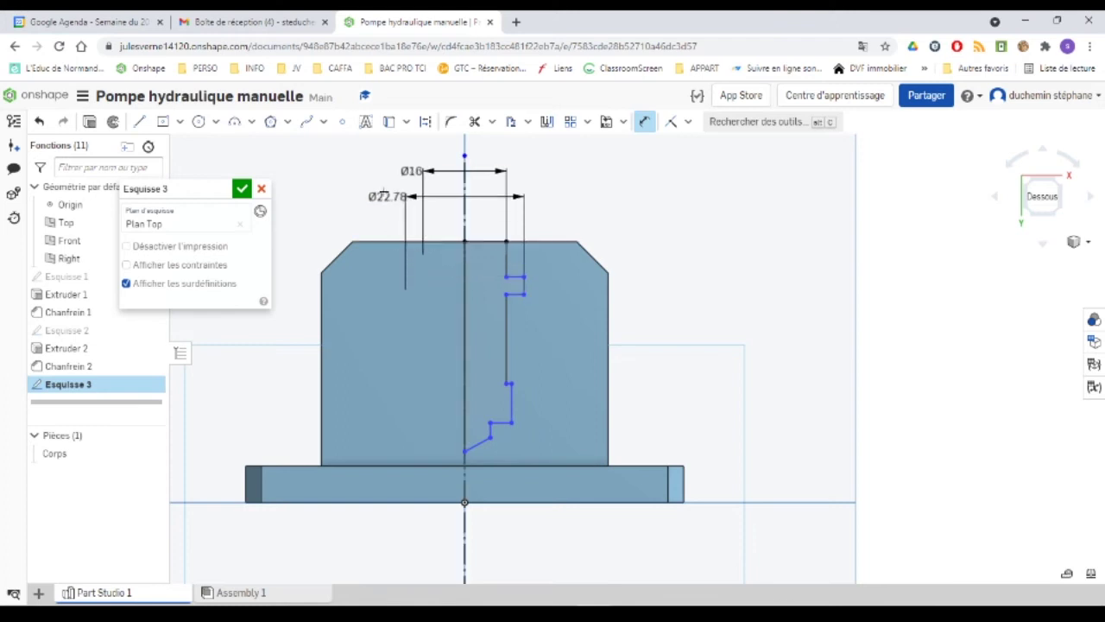
left_click(380, 147)
type("20.4")
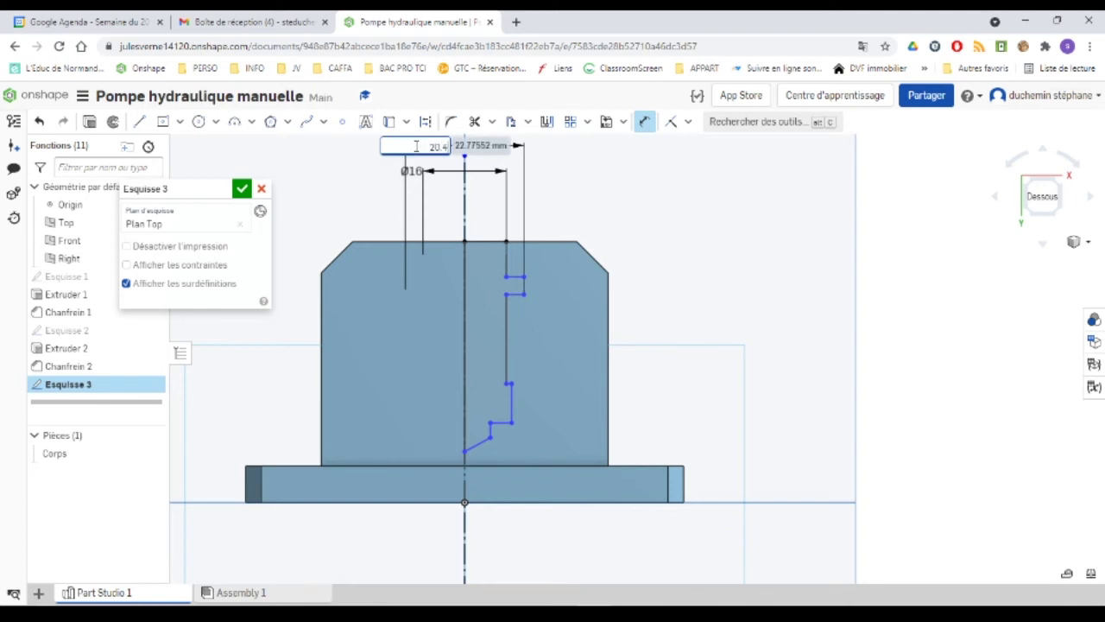
key("Return")
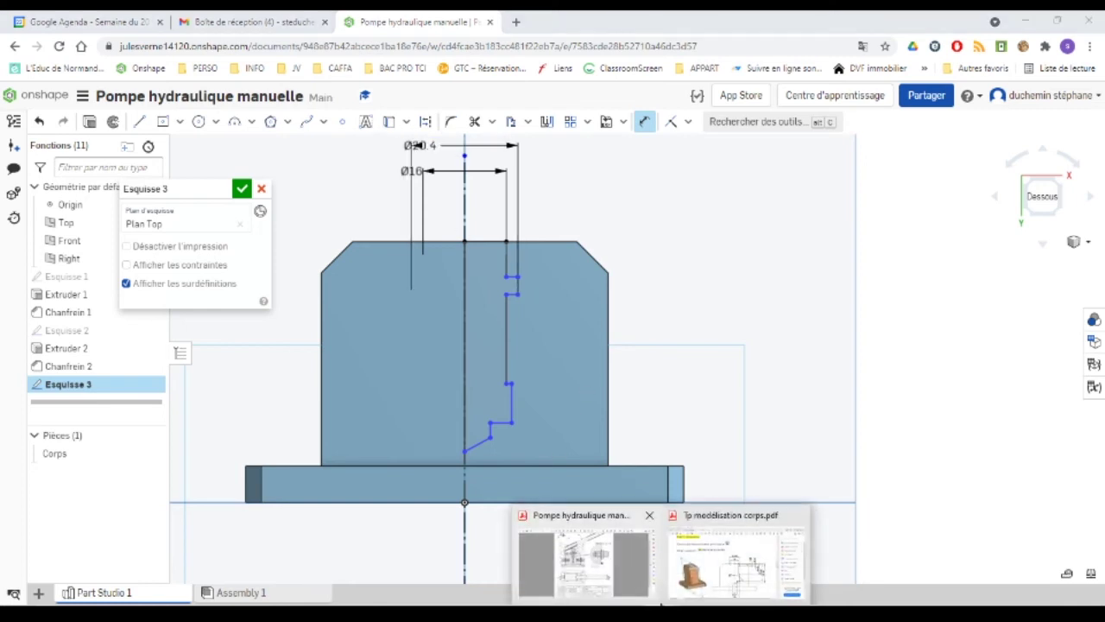
Look up the bore's lower diameters in Tp modélisation corps.pdf in Acrobat Reader, and return to Onshape
left_click(701, 577)
scroll(570, 420, "down", 3)
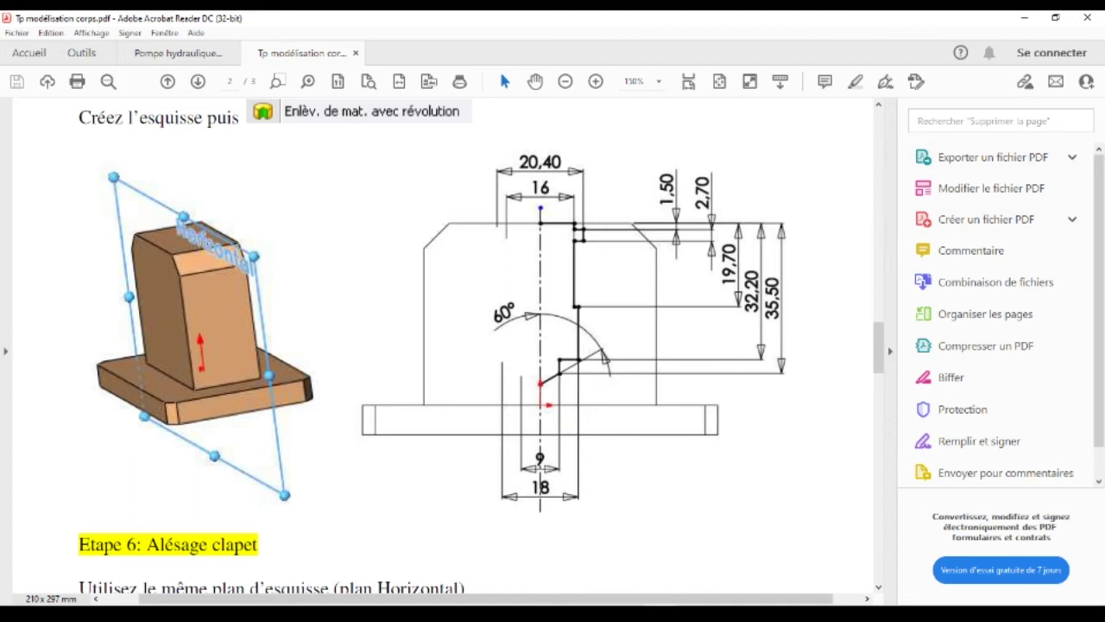
key("alt+Tab")
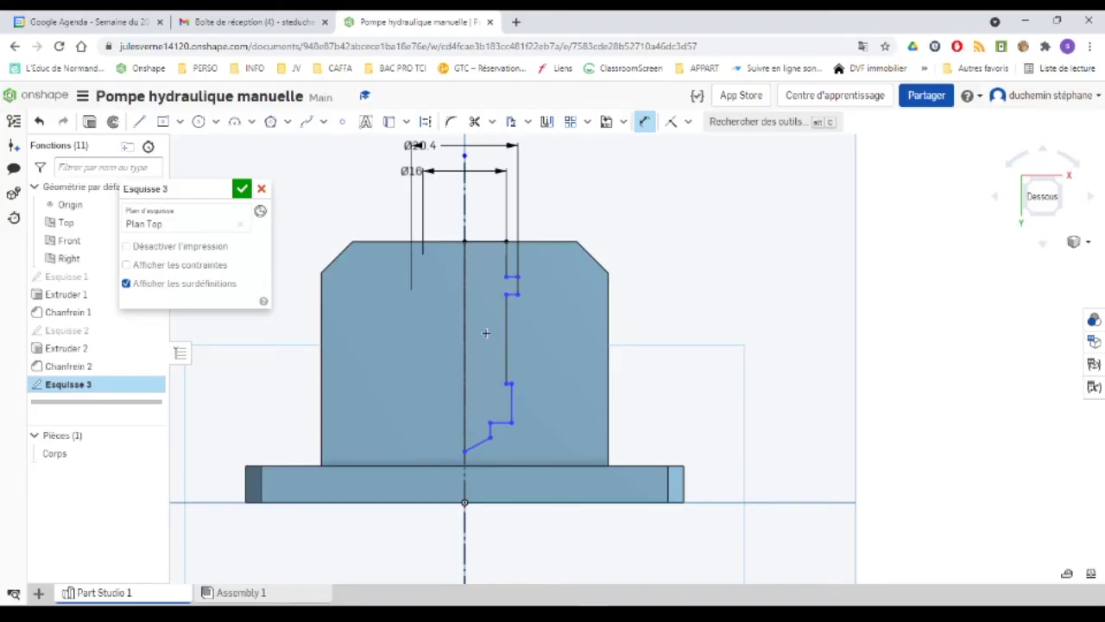
Dimension the small vertical wall above the oblique line as a diameter of 9 mm about the construction axis
left_click(491, 436)
left_click(465, 430)
left_click(419, 535)
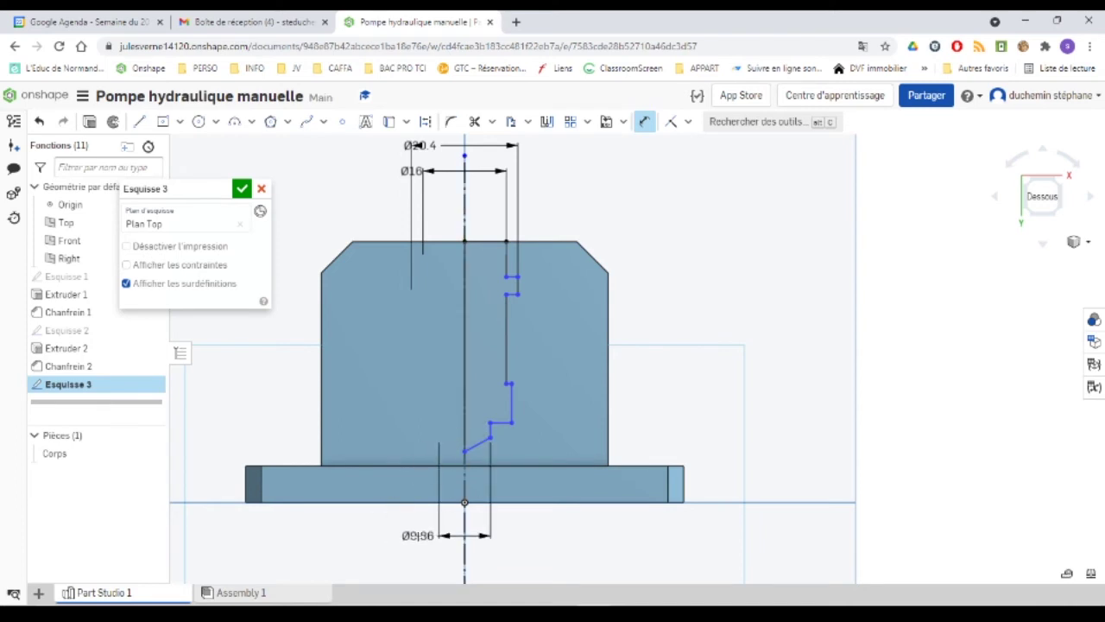
type("9")
key("Return")
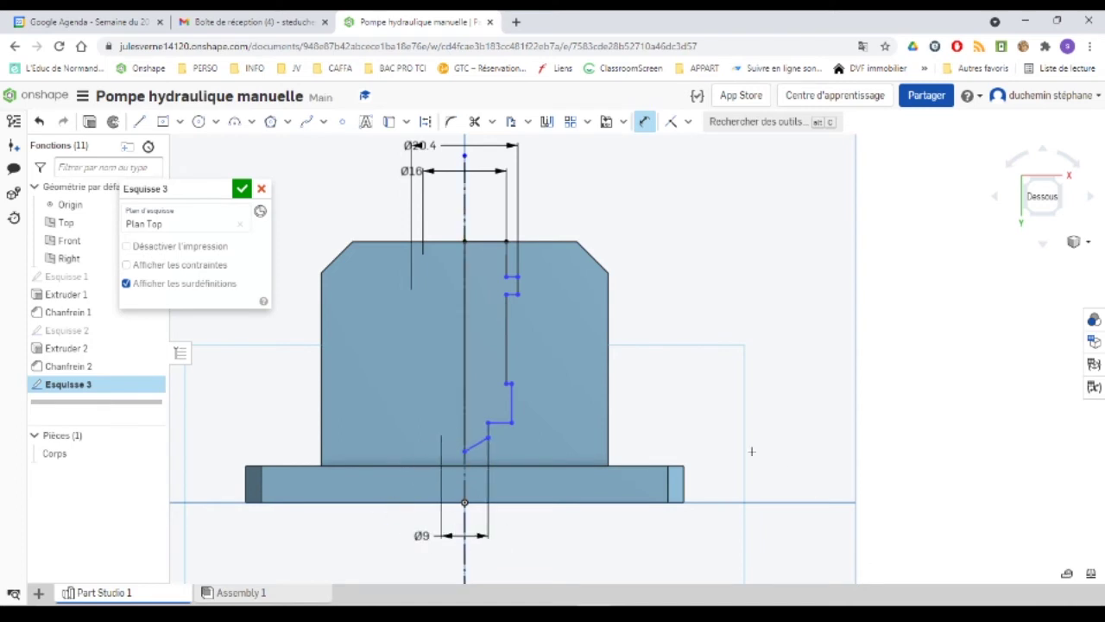
Dimension the wide lower bore wall as a diameter of 18 mm about the construction axis
left_click(511, 403)
left_click(465, 403)
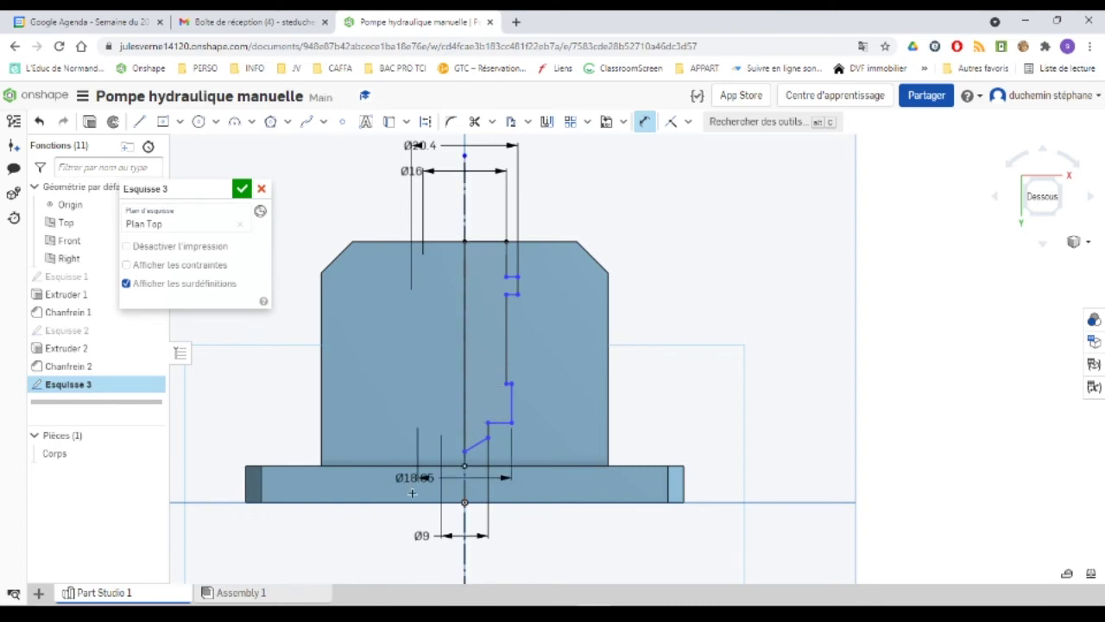
left_click(412, 564)
key("BackSpace")
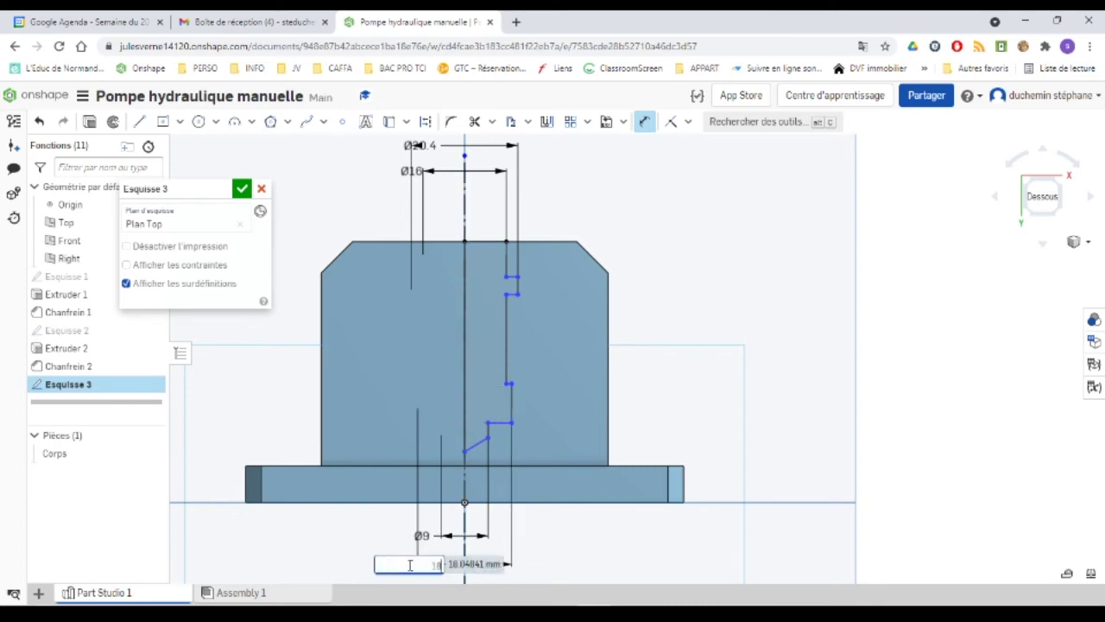
type("18")
key("Return")
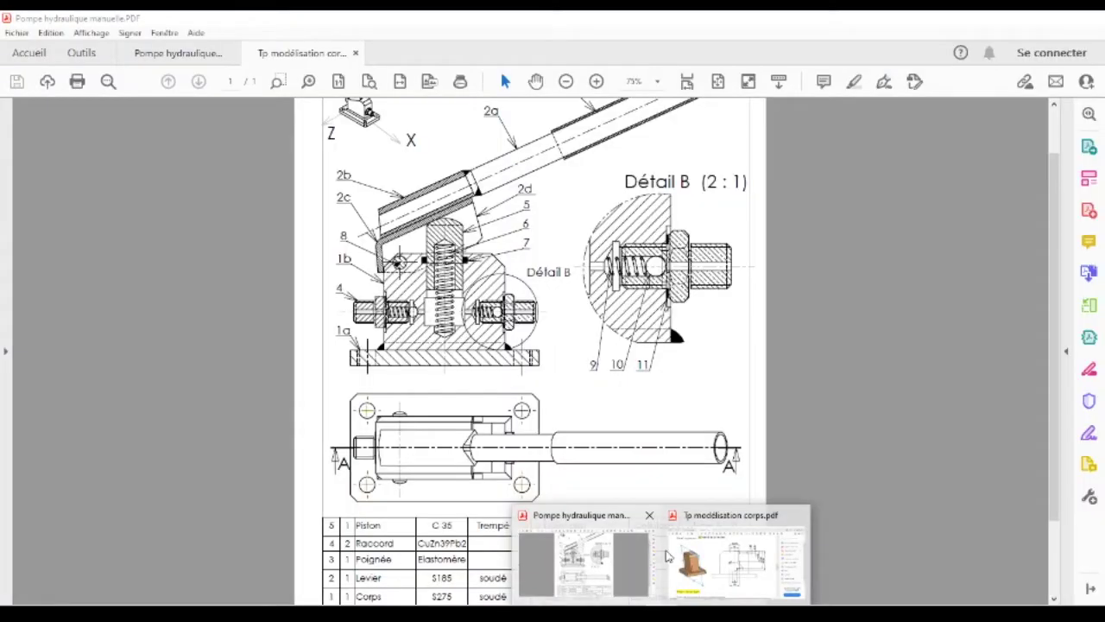
Look up the groove's position and height in Tp modélisation corps.pdf in Acrobat Reader, and return to Onshape
left_click(725, 570)
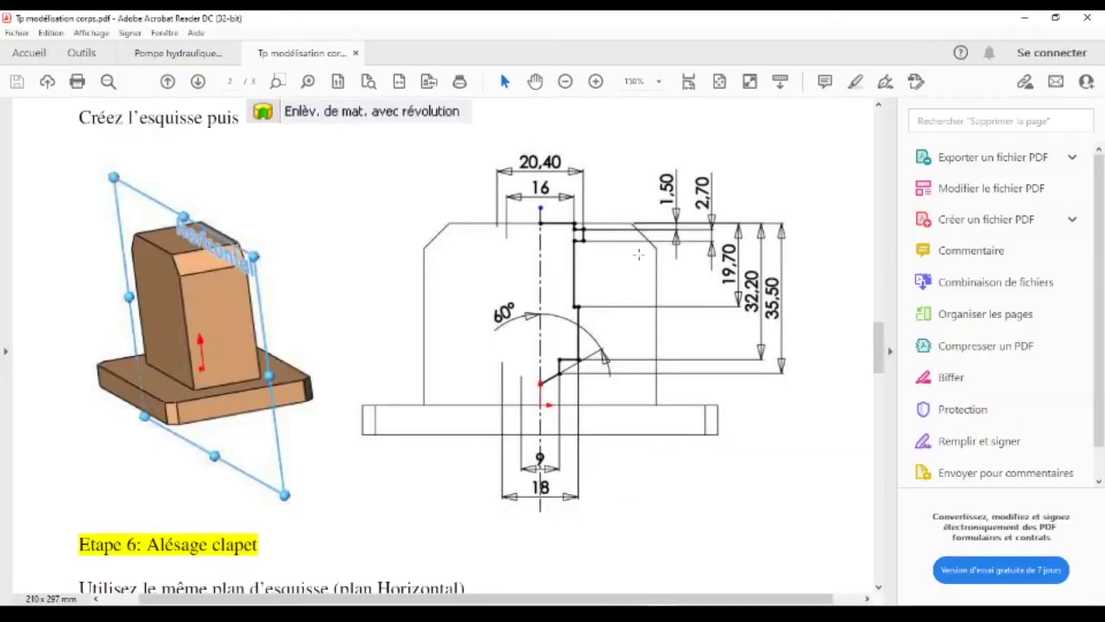
scroll(650, 213, "up", 2, "ctrl")
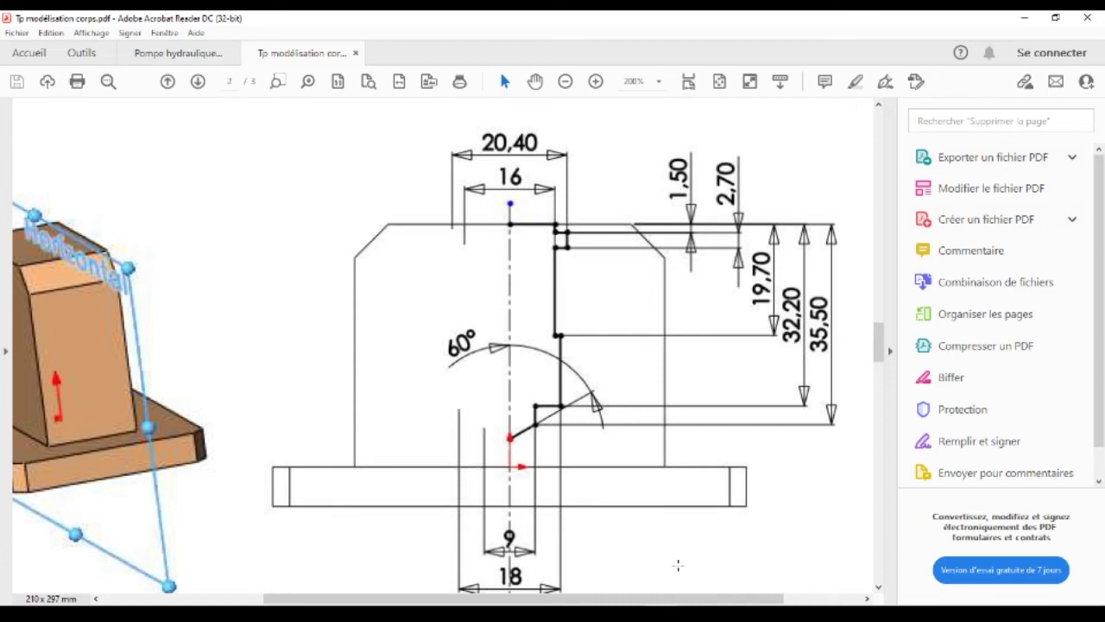
key("alt+Tab")
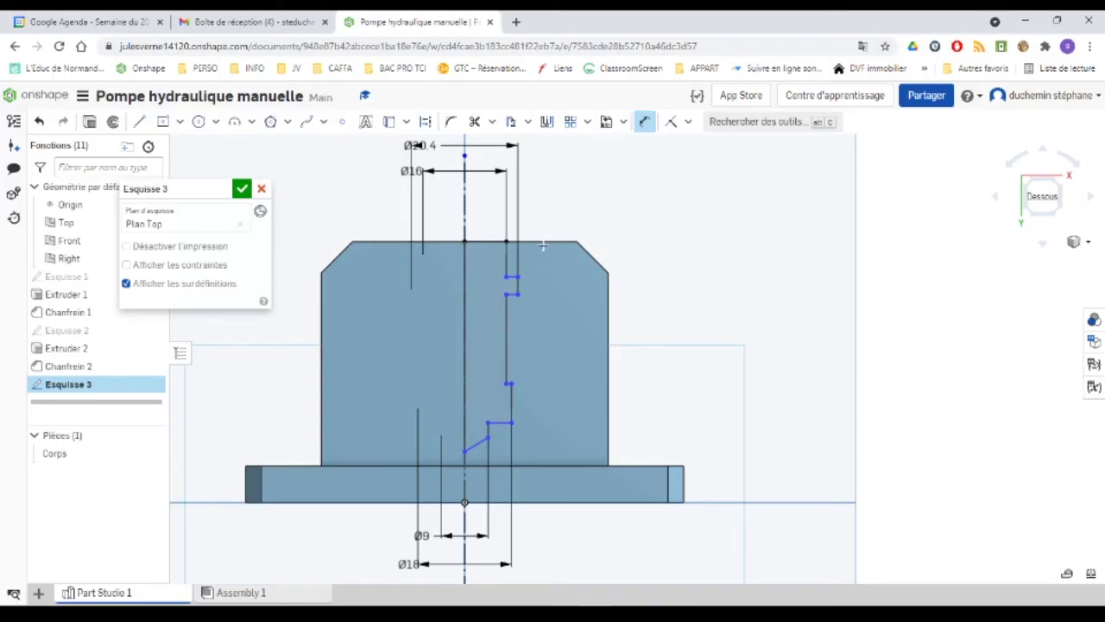
Dimension the groove's upper edge 1.5 mm below the body's top edge and the groove's height as 2.7 mm
left_click(509, 258)
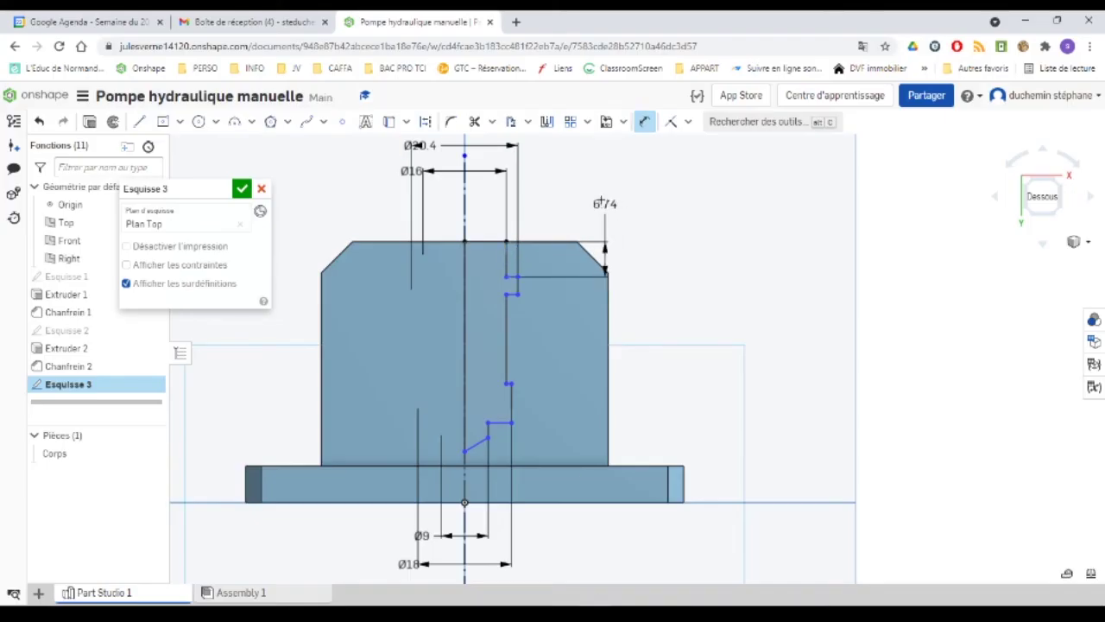
left_click(596, 194)
type("1.5")
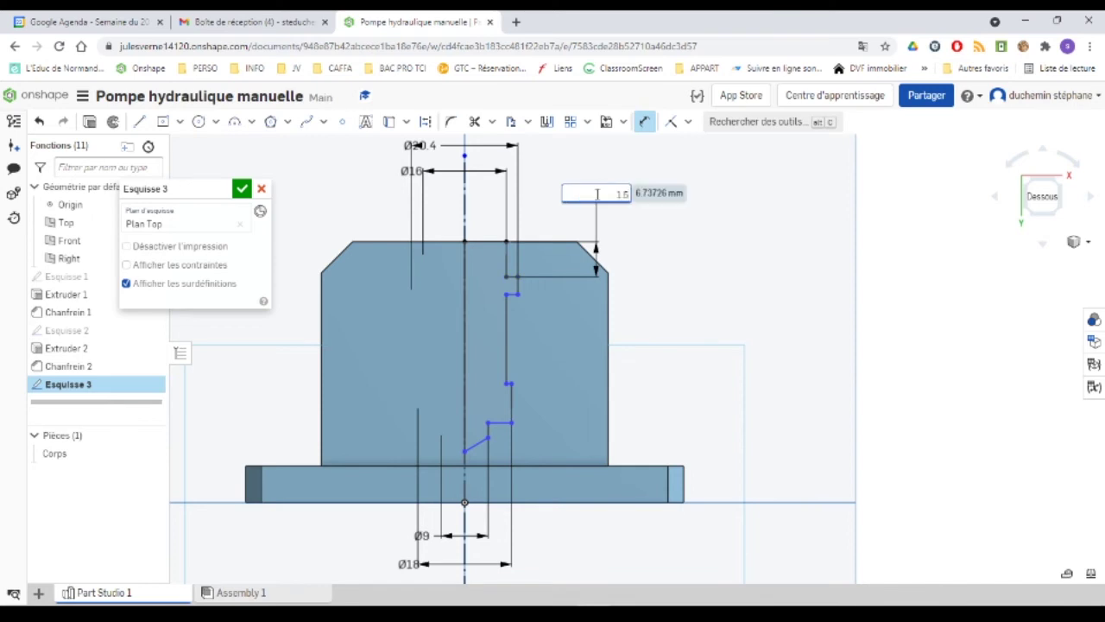
key("Return")
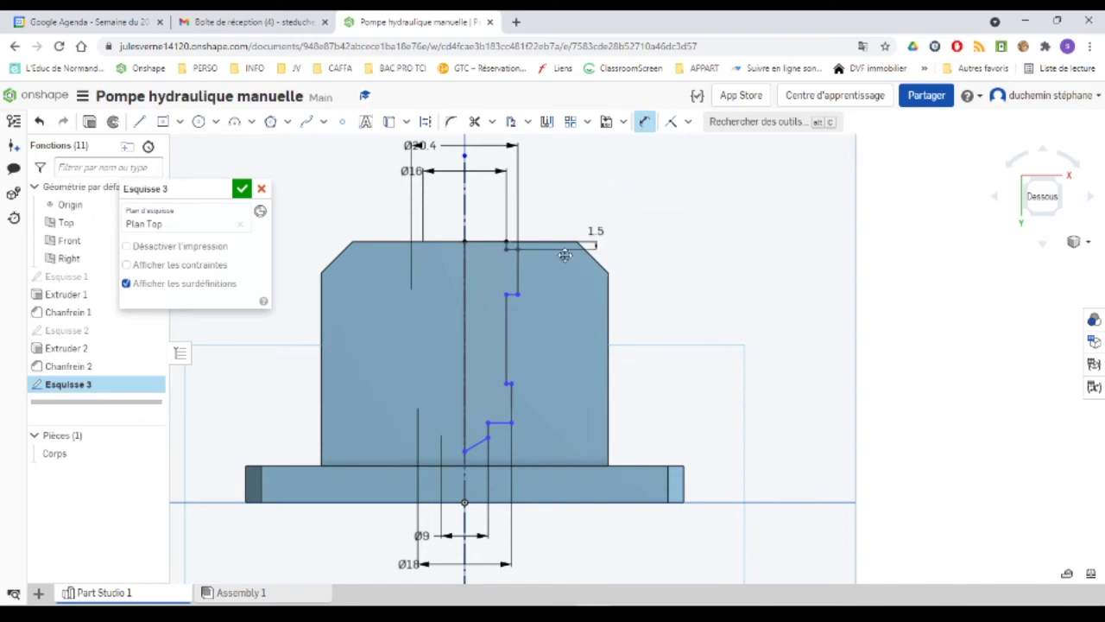
left_click(530, 277)
left_click(635, 273)
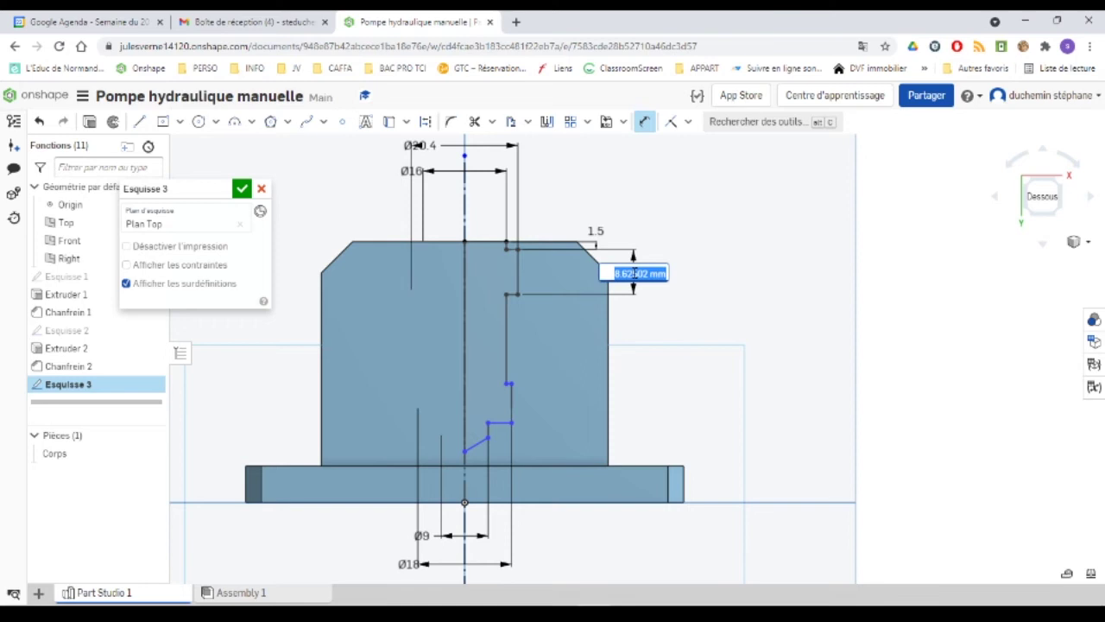
type("2.7")
key("Return")
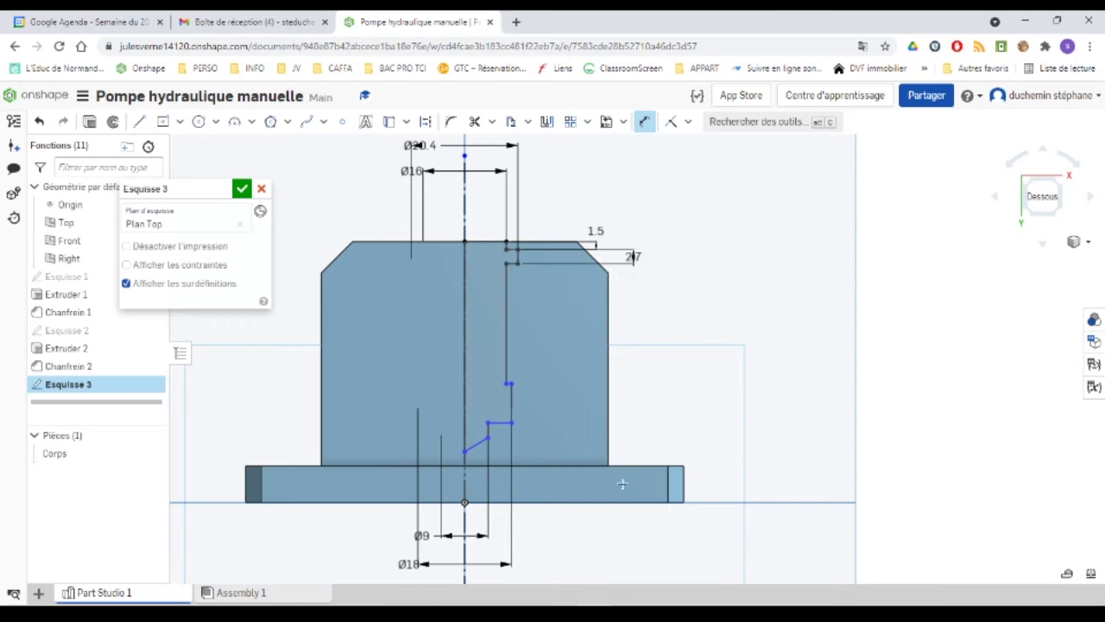
Look up the bore's shoulder depths in Tp modélisation corps.pdf in Acrobat Reader, and return to Onshape
mouse_move(661, 609)
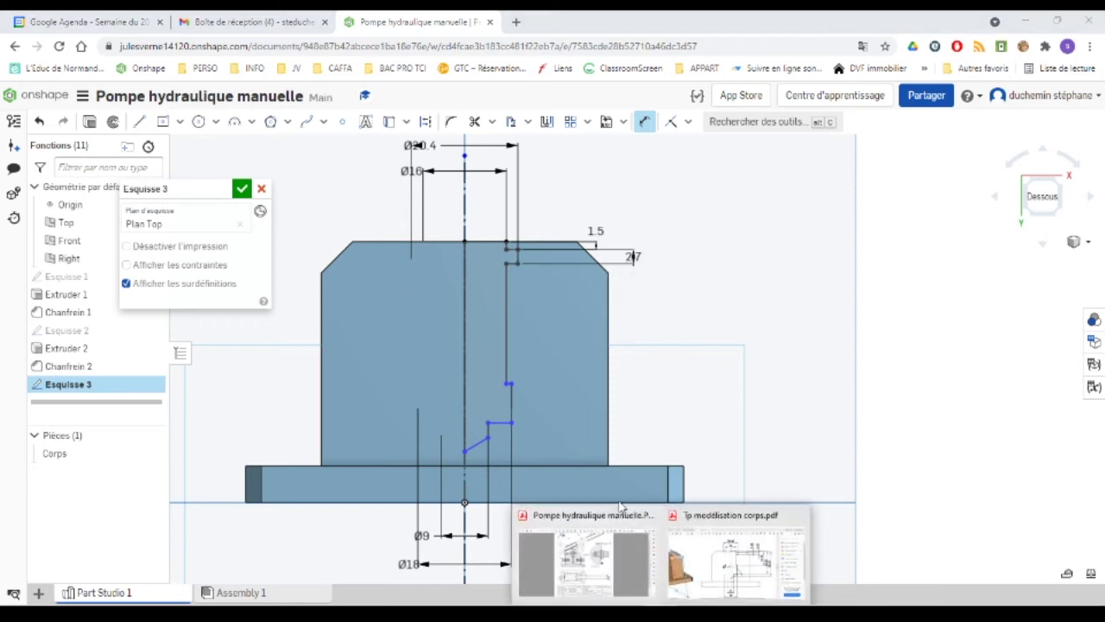
left_click(729, 553)
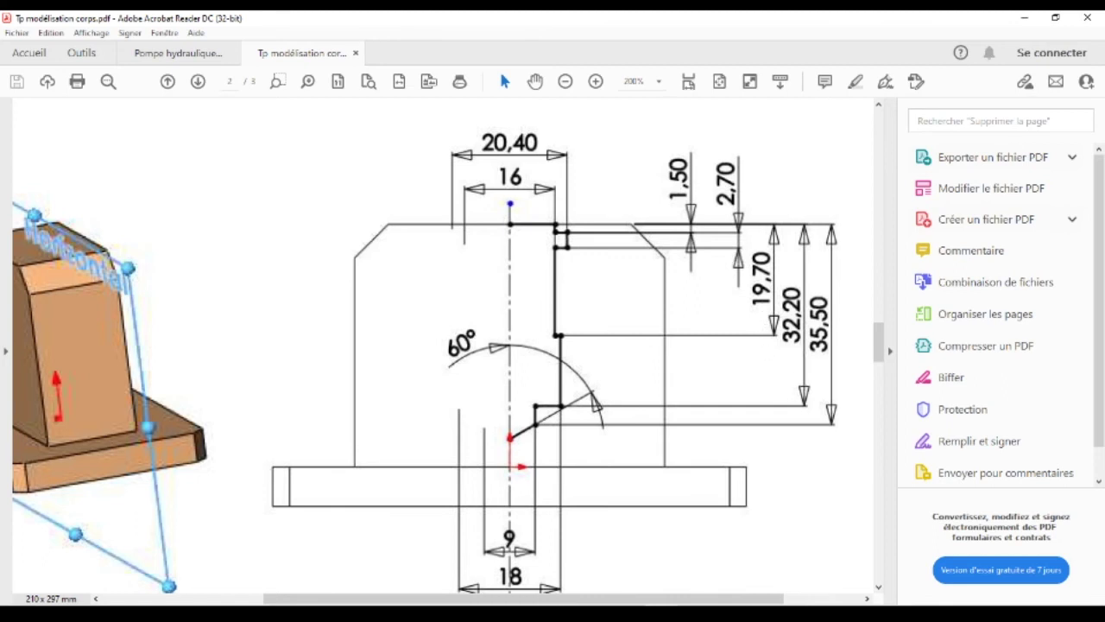
key("alt+Tab")
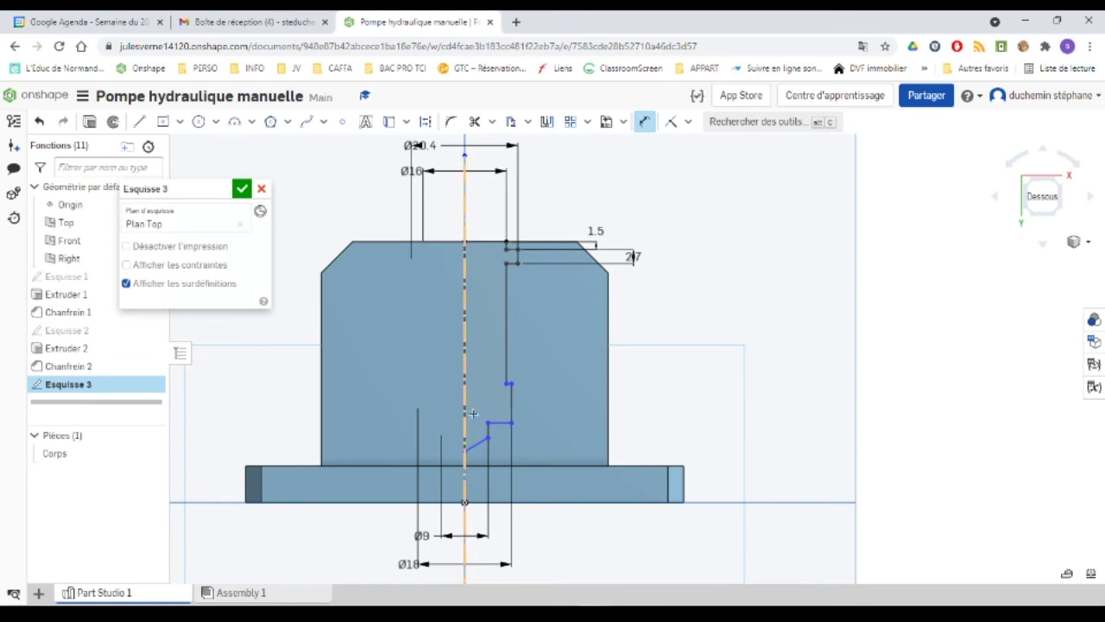
Dimension the depth from the body's top edge to the upper shoulder of the bore as 19.7 mm
left_click(539, 242)
left_click(711, 299)
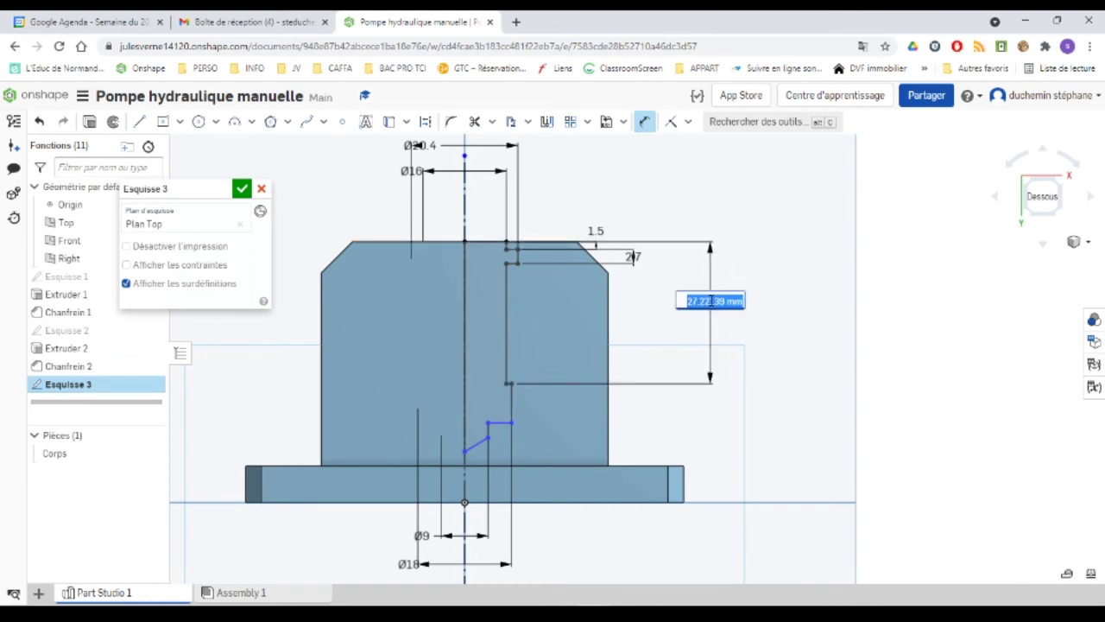
type("19")
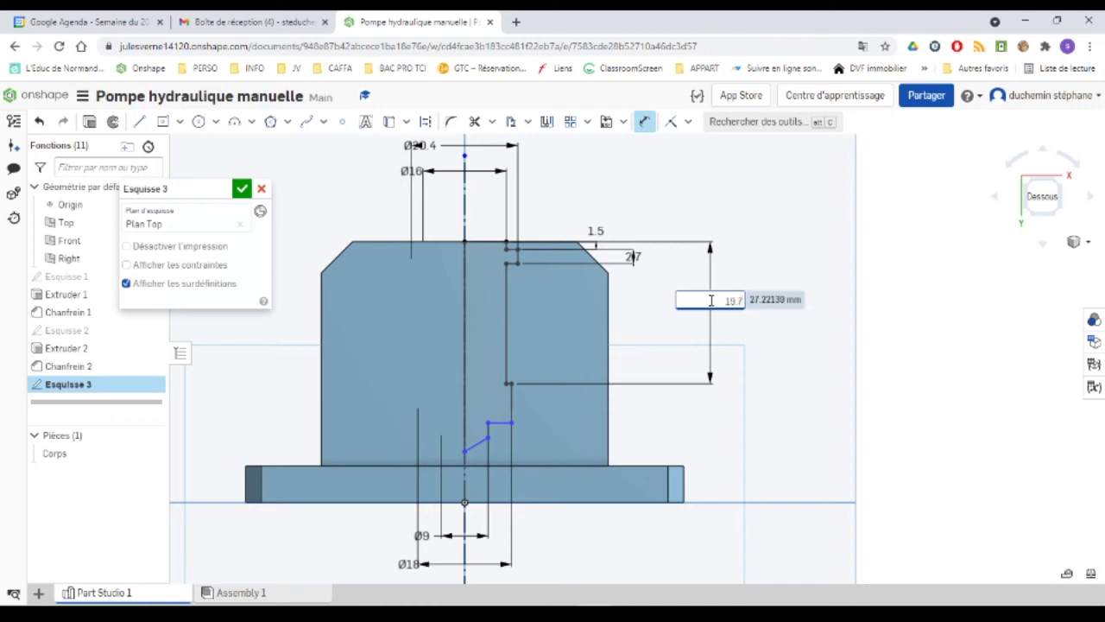
type(".7")
key("Return")
Dimension the depth from the body's top edge to the lower horizontal shoulder of the bore as 32.2 mm
left_click(489, 424)
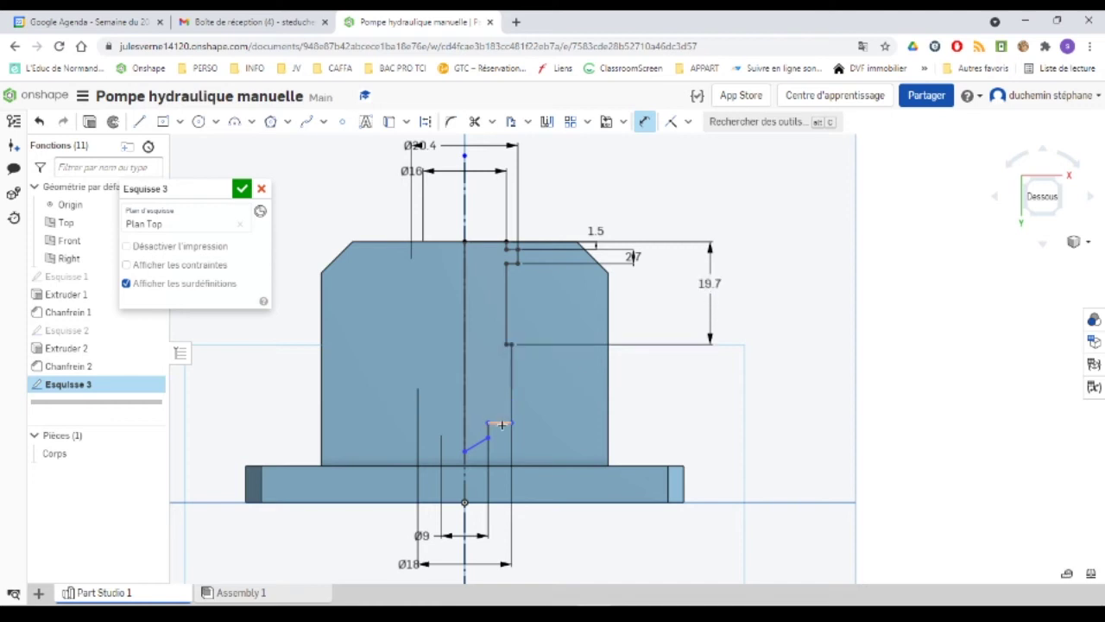
left_click(497, 241)
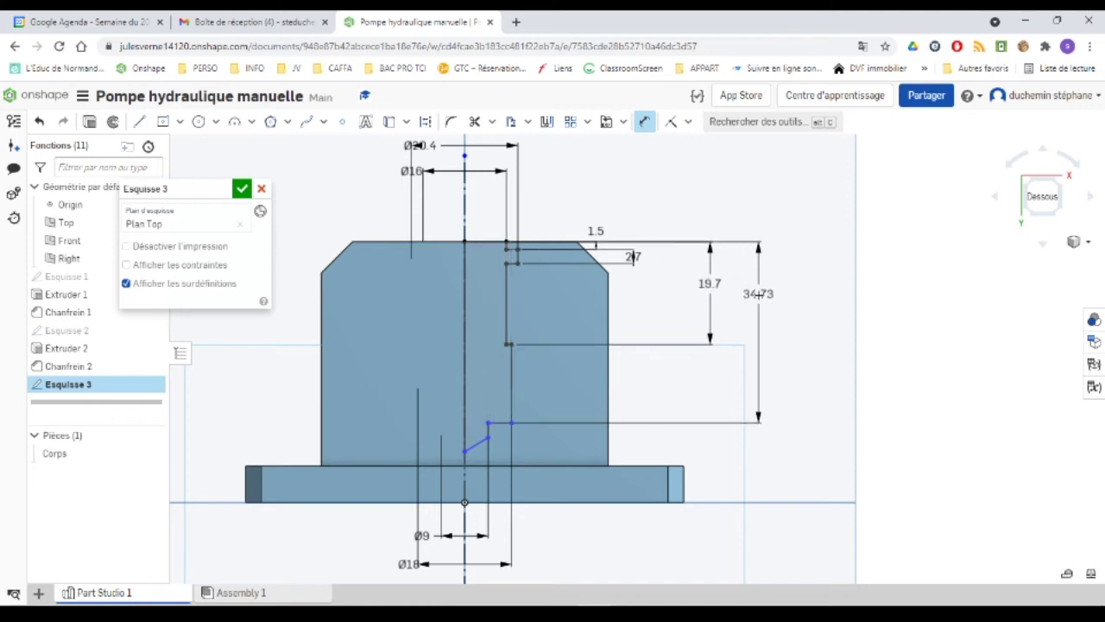
left_click(745, 307)
type("3")
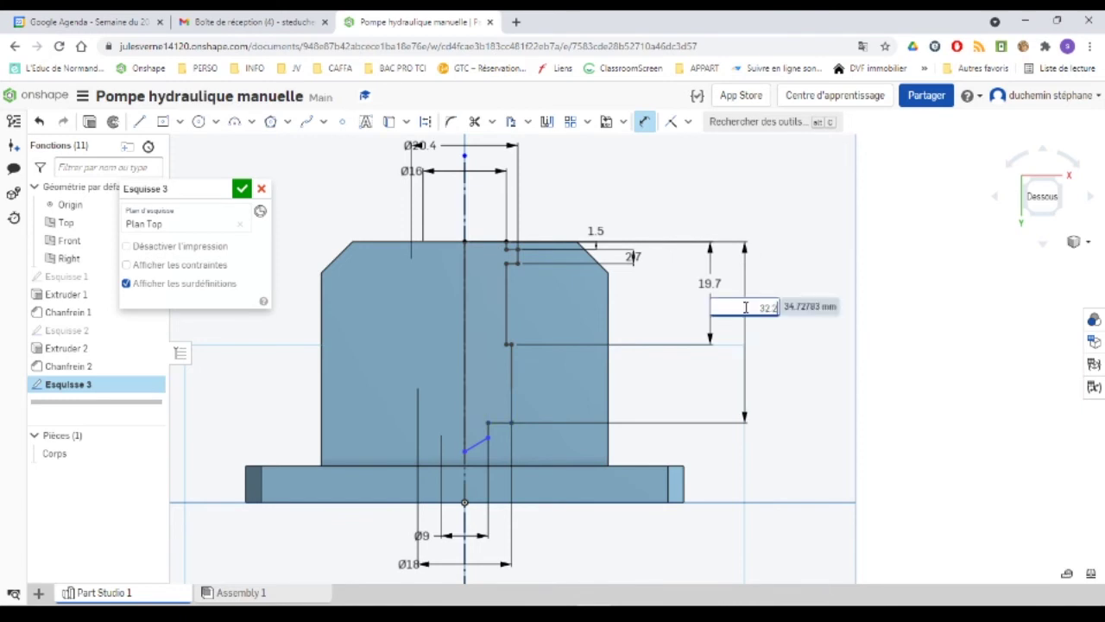
type("2.2")
key("Return")
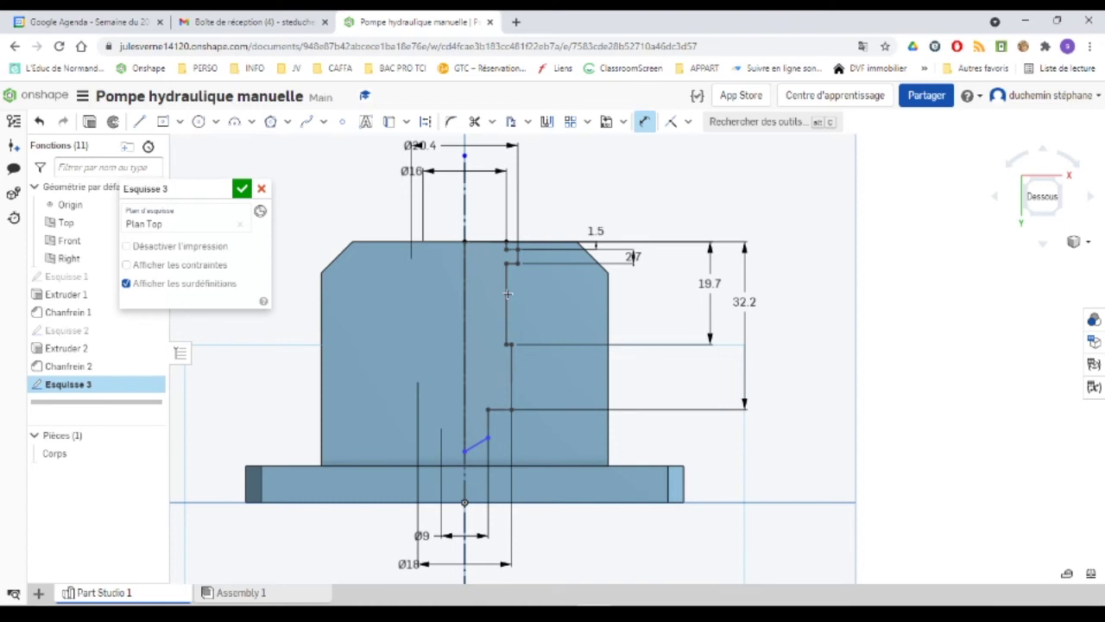
Dimension the depth from the body's top edge to the upper end of the oblique line as 35.5 mm
left_click(478, 239)
left_click(488, 437)
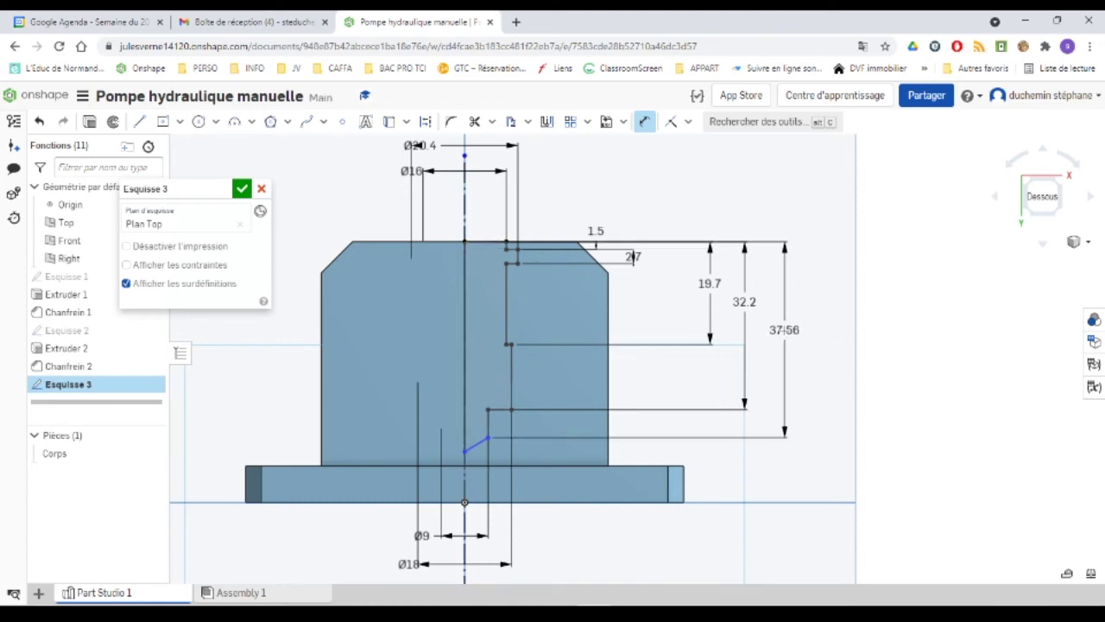
left_click(785, 332)
type("35.5")
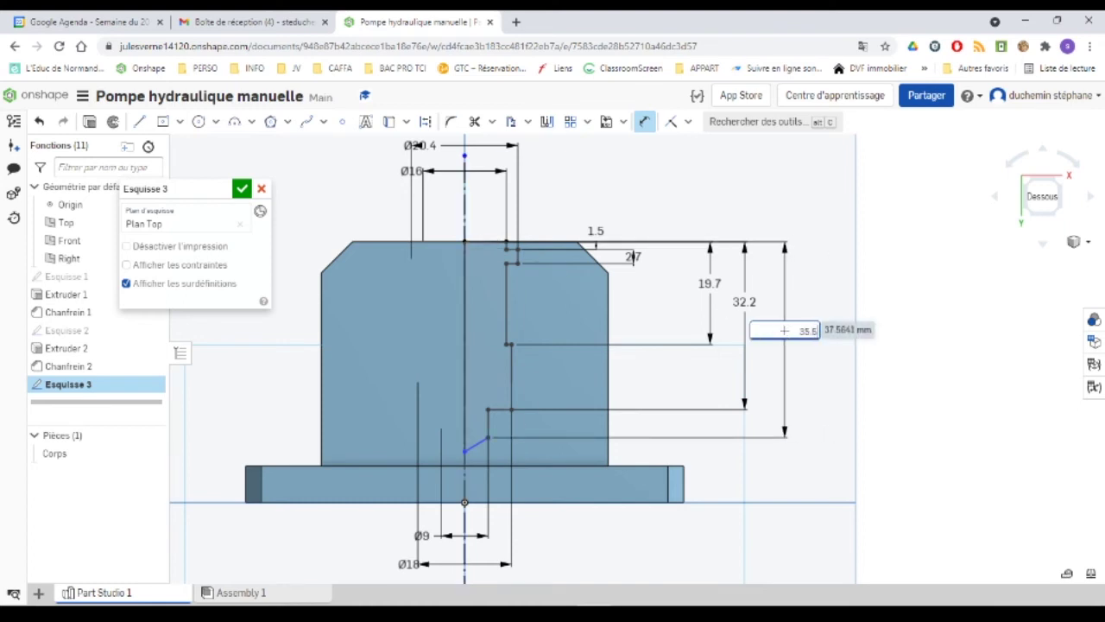
key("Return")
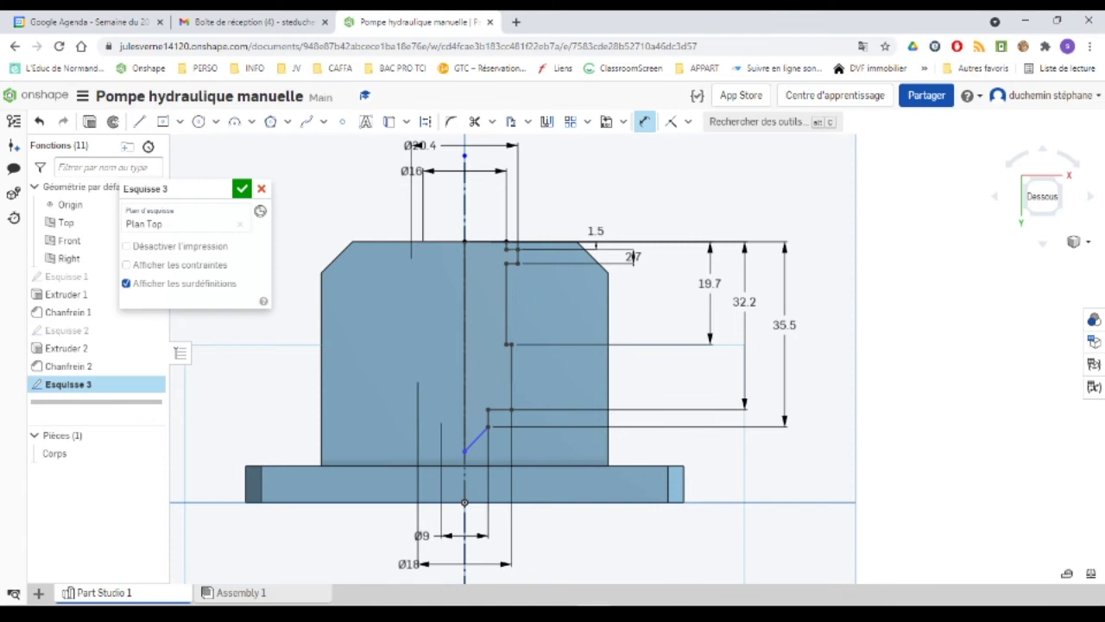
Look up the oblique line's angle in Tp modélisation corps.pdf in Acrobat Reader, and return to Onshape
mouse_move(771, 599)
left_click(750, 575)
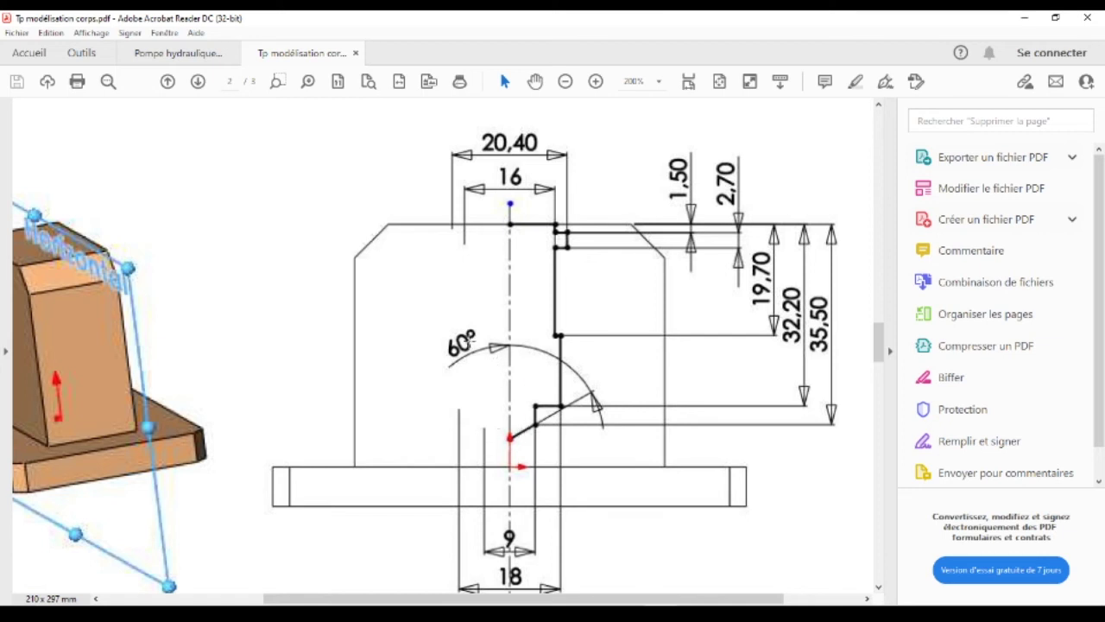
key("alt+Tab")
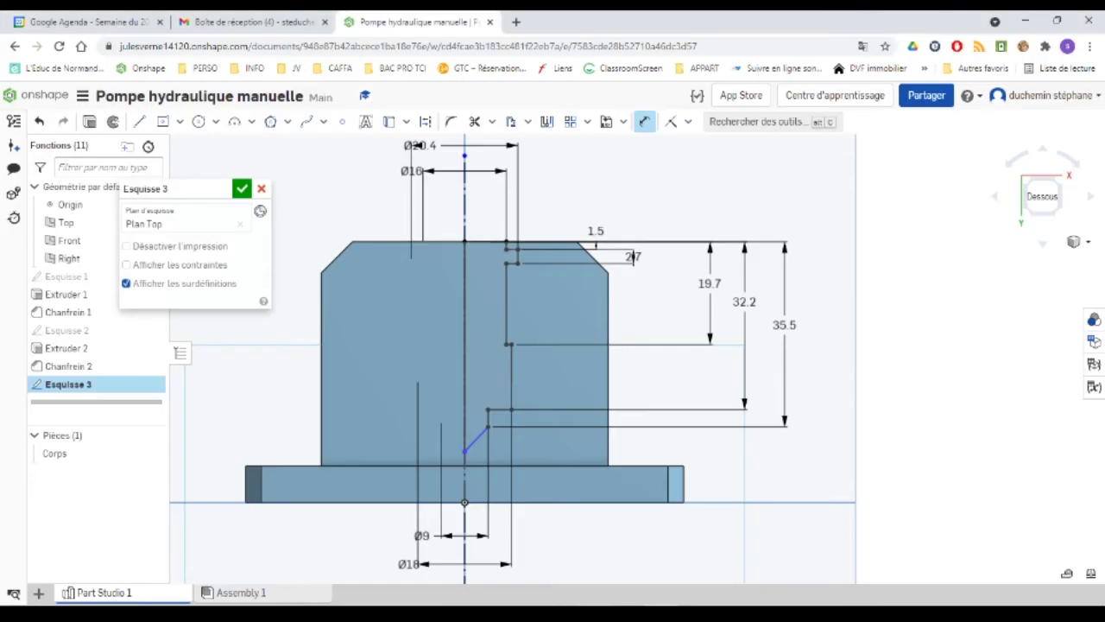
Dimension the angle between the oblique line and the vertical axis as 60°
left_click(464, 449)
key("Tab")
type("60")
key("Return")
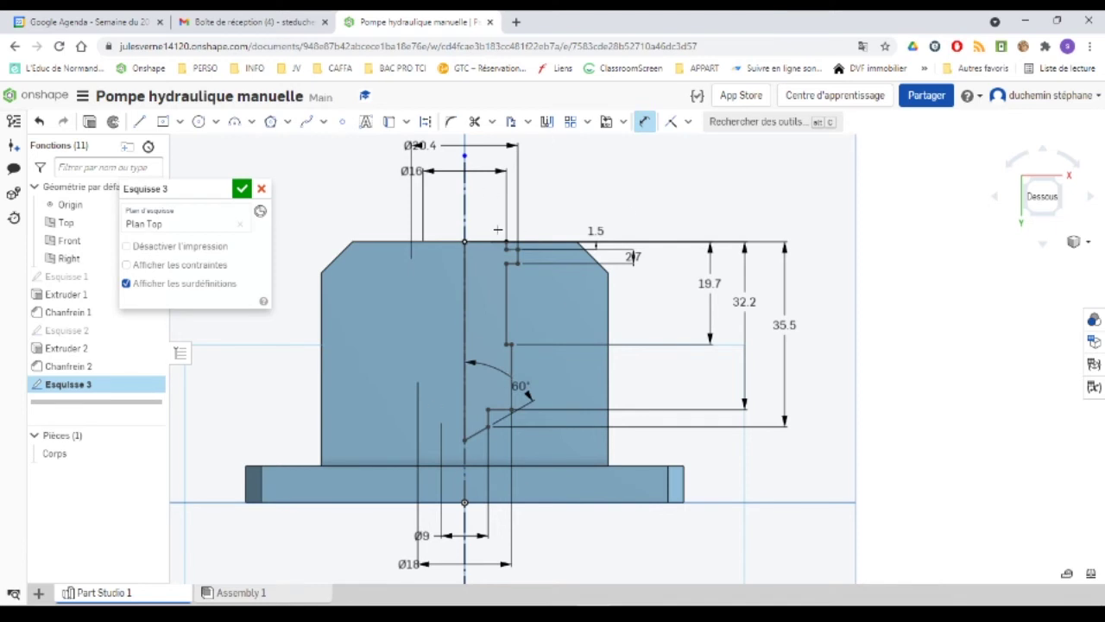
Revolve the Esquisse 3 profile fully about its vertical axis edge with the Supprimer option to cut the piston bore from Corps
left_click(113, 124)
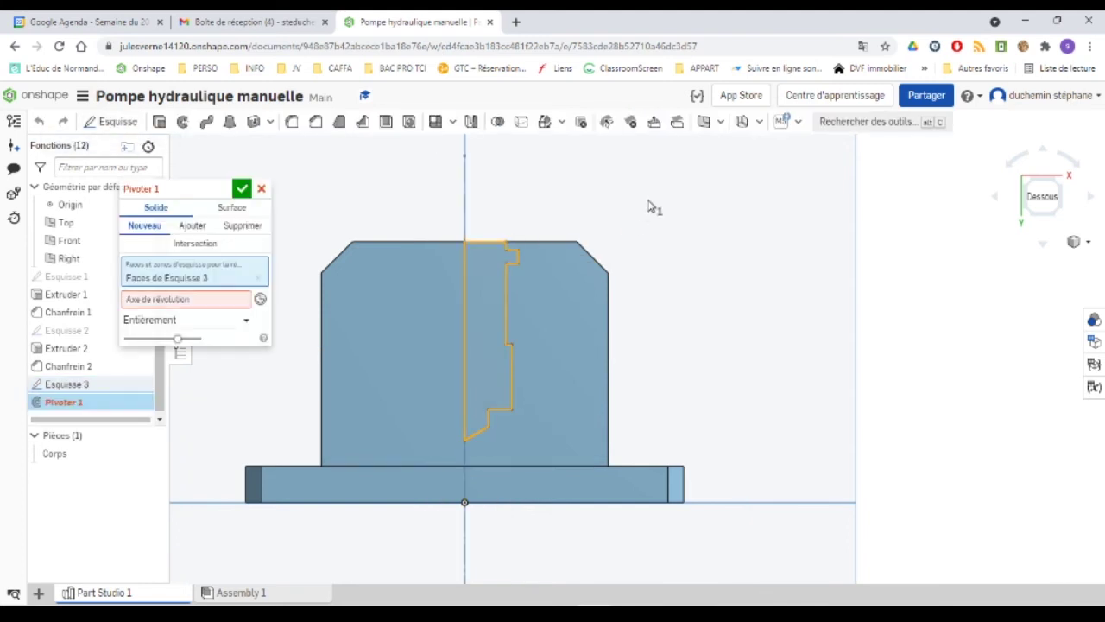
right_click_drag(656, 207, 362, 266)
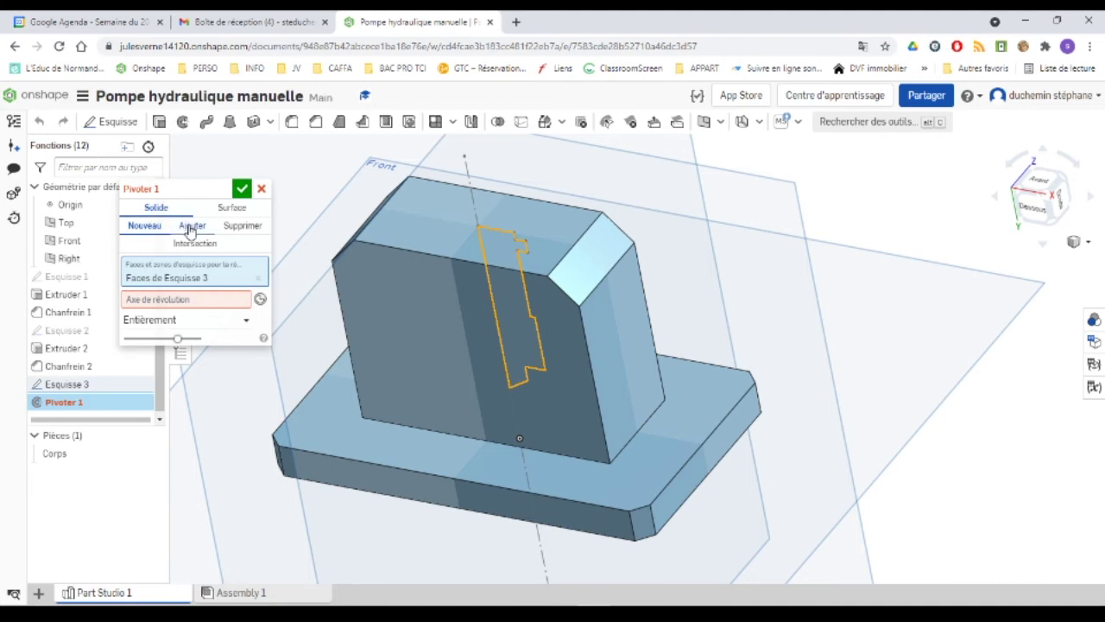
left_click(239, 228)
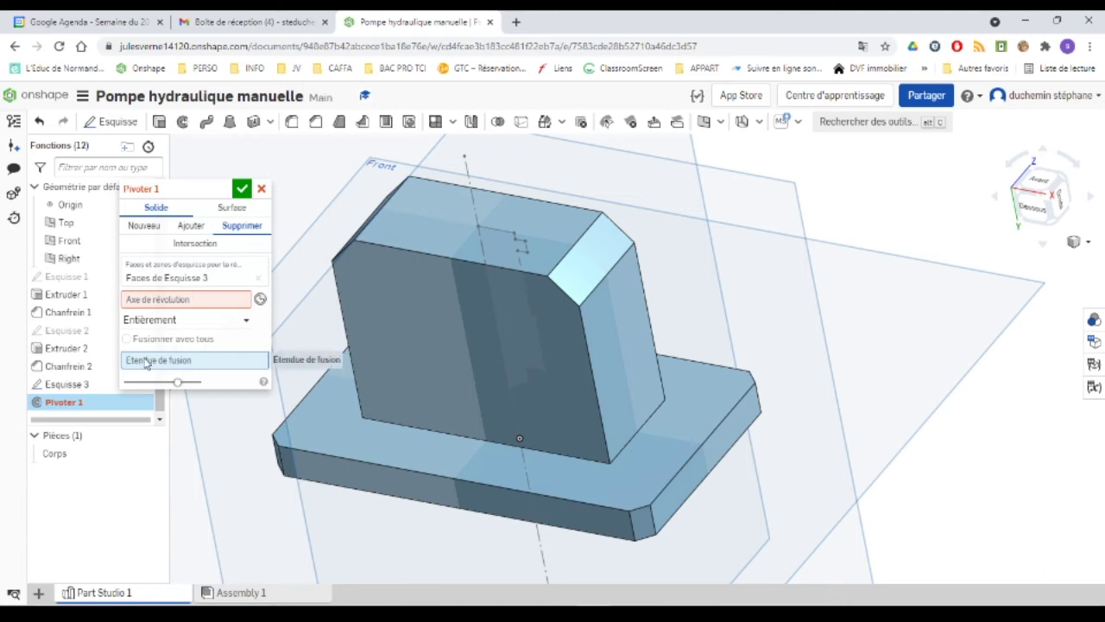
left_click(158, 301)
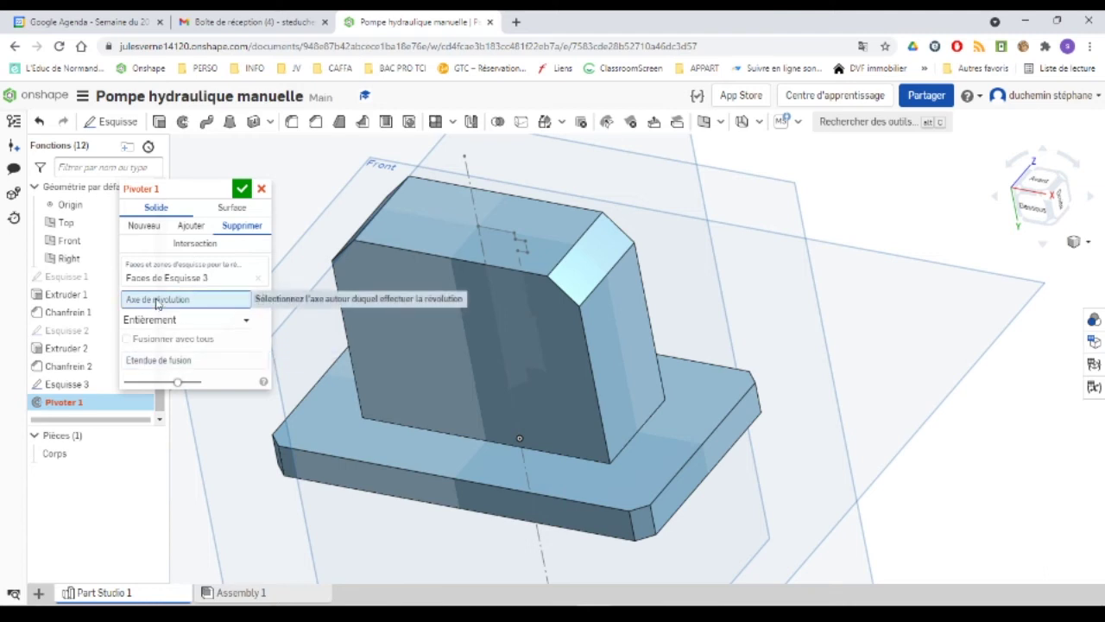
left_click(484, 255)
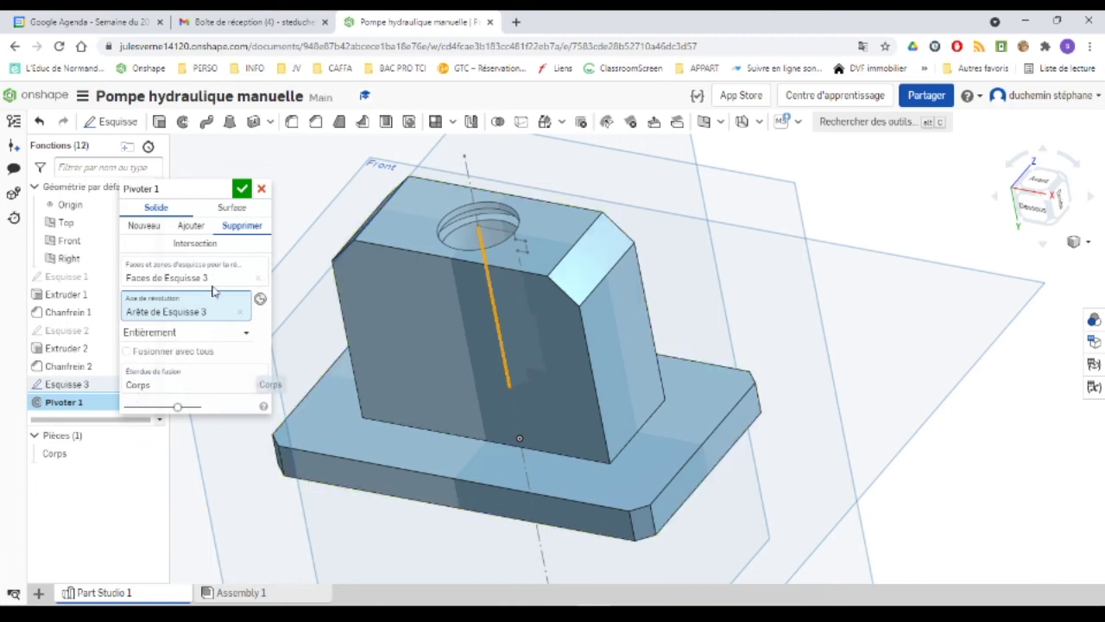
left_click(245, 192)
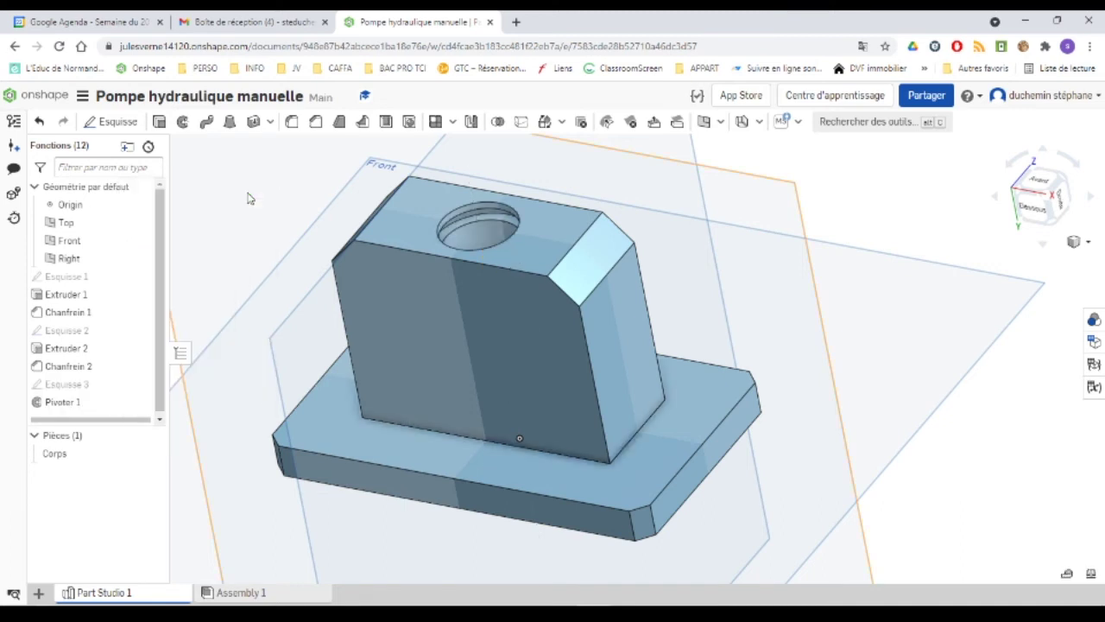
middle_click_drag(571, 326, 581, 384)
right_click_drag(582, 383, 568, 357)
scroll(568, 357, "up", 5)
scroll(568, 357, "down", 10)
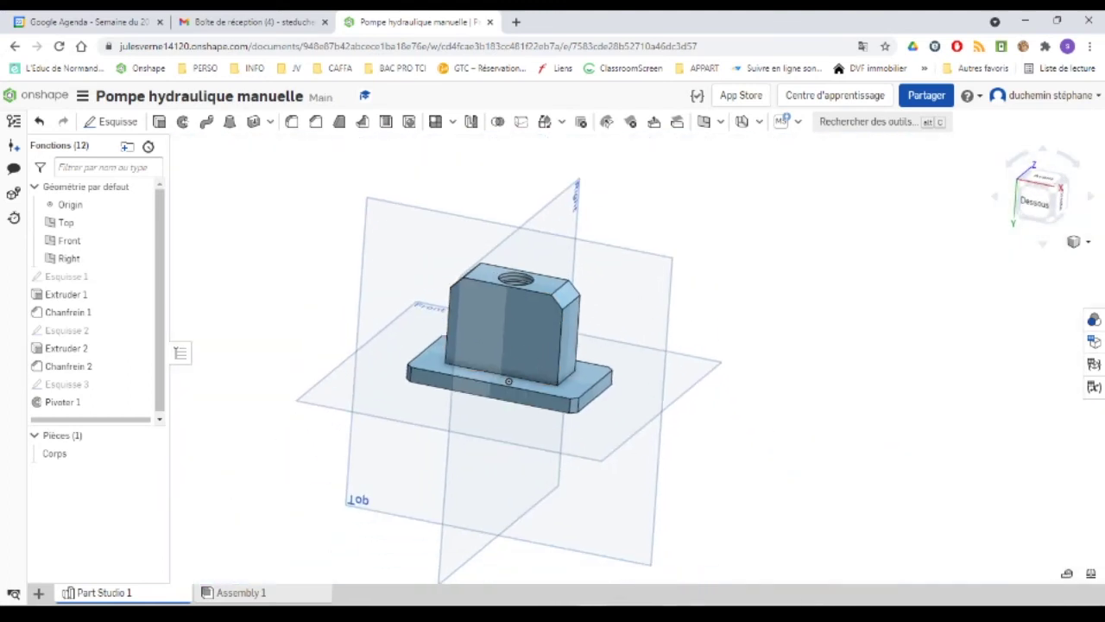
Switch to Tp modélisation corps.pdf in Acrobat Reader and find the section Etape 6: Alésage clapet
mouse_move(660, 605)
left_click(734, 553)
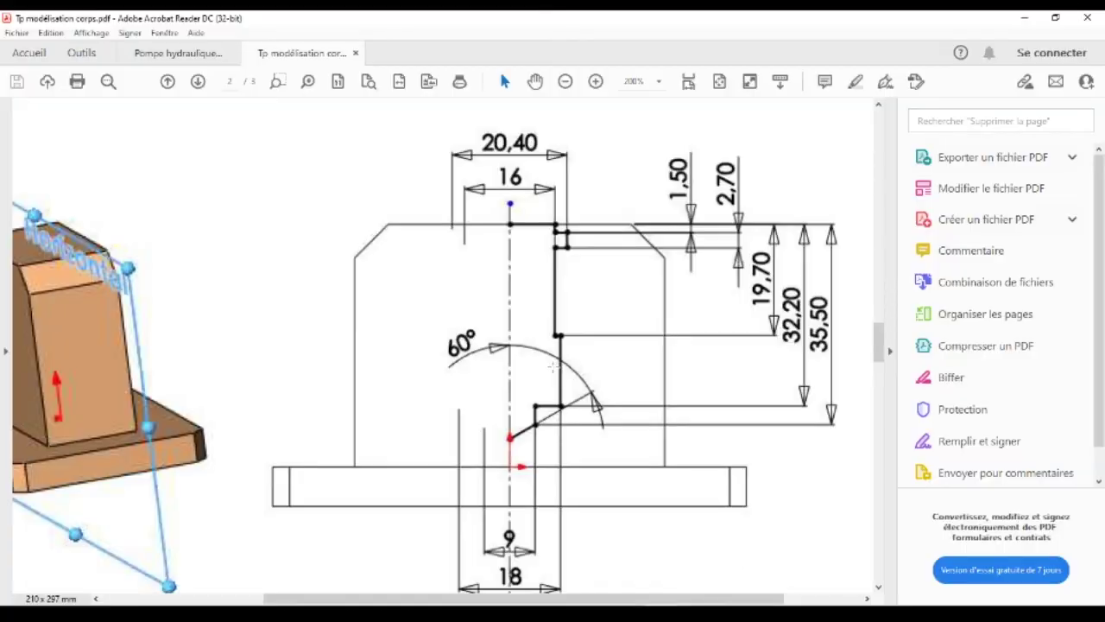
scroll(551, 368, "down", 3)
scroll(278, 222, "down", 3, "ctrl")
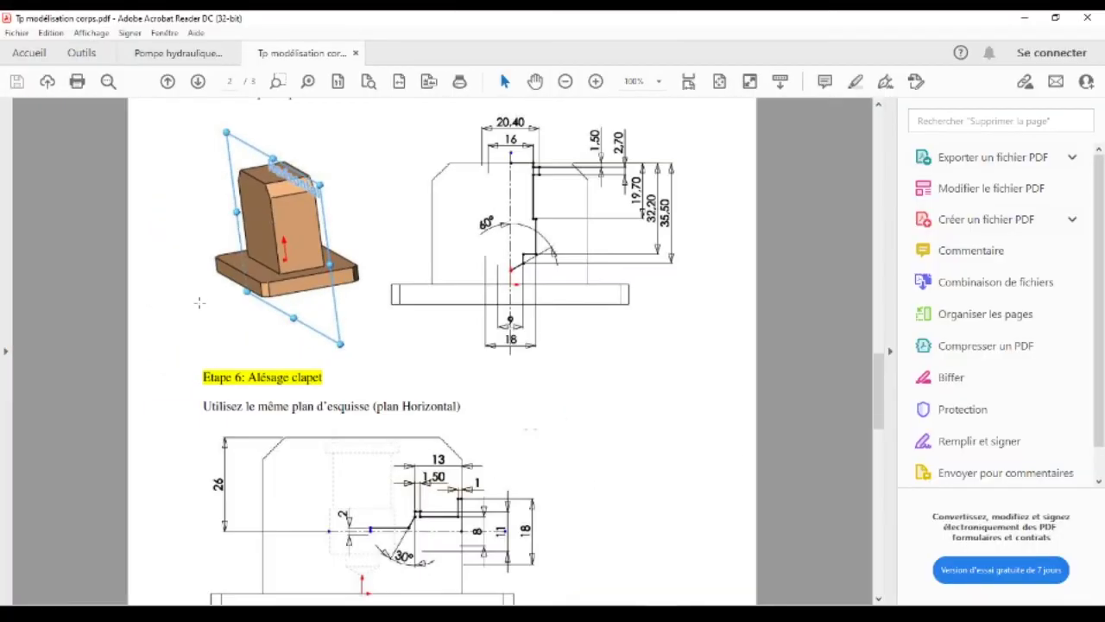
Examine the valve bore drawing under Etape 6: Alésage clapet in Tp modélisation corps.pdf at 200% zoom, and return to Onshape
scroll(198, 302, "down", 10)
scroll(229, 317, "up", 10)
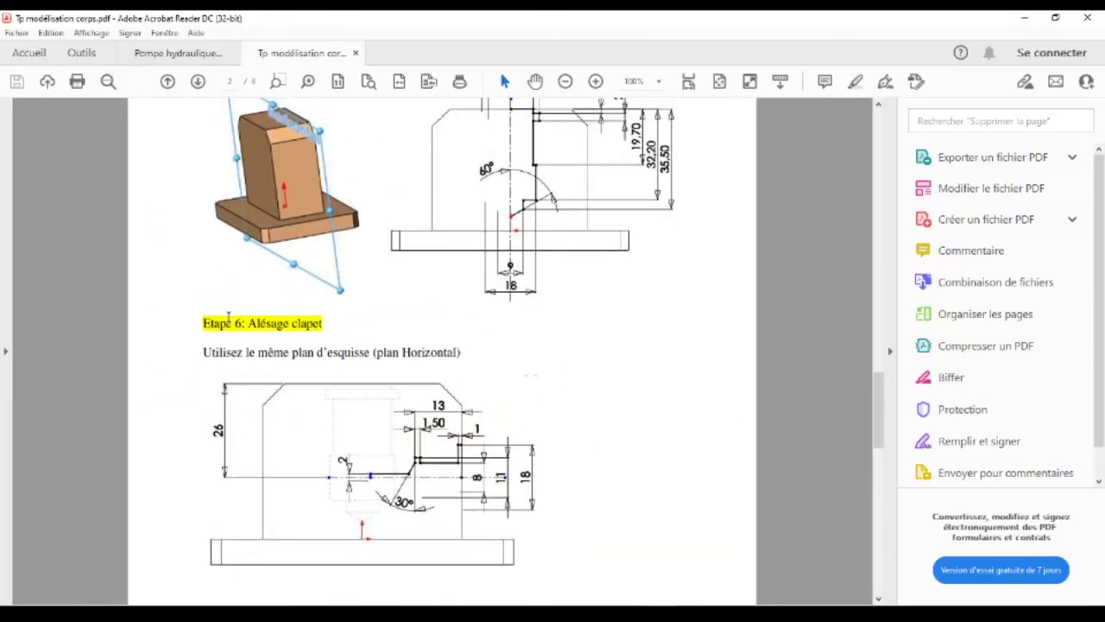
scroll(229, 318, "up", 3, "ctrl")
scroll(200, 311, "down", 5)
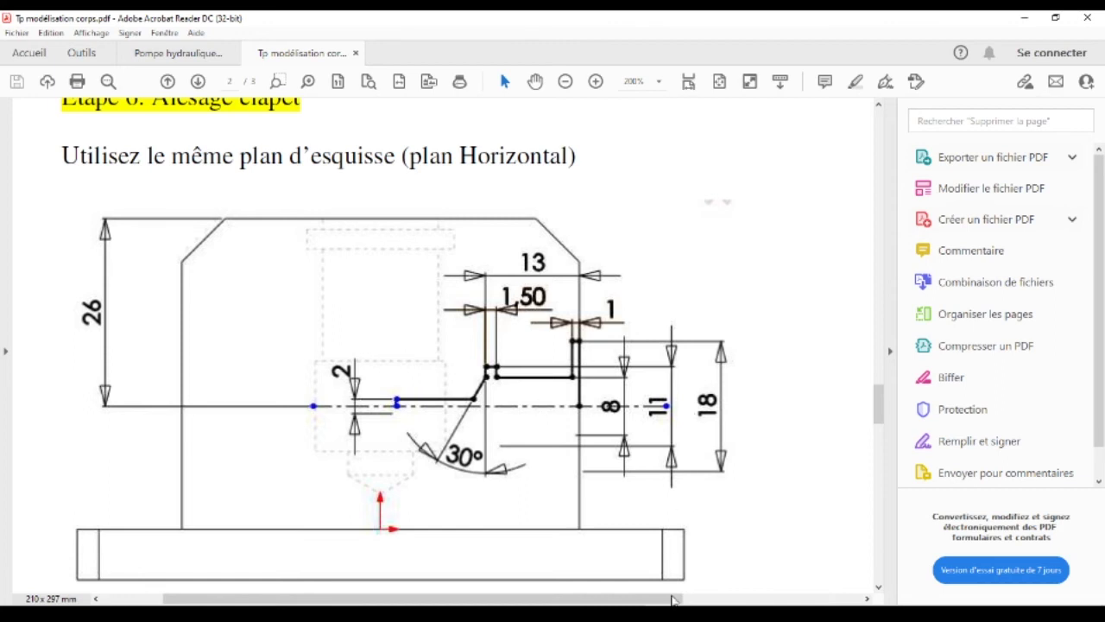
left_click(596, 544)
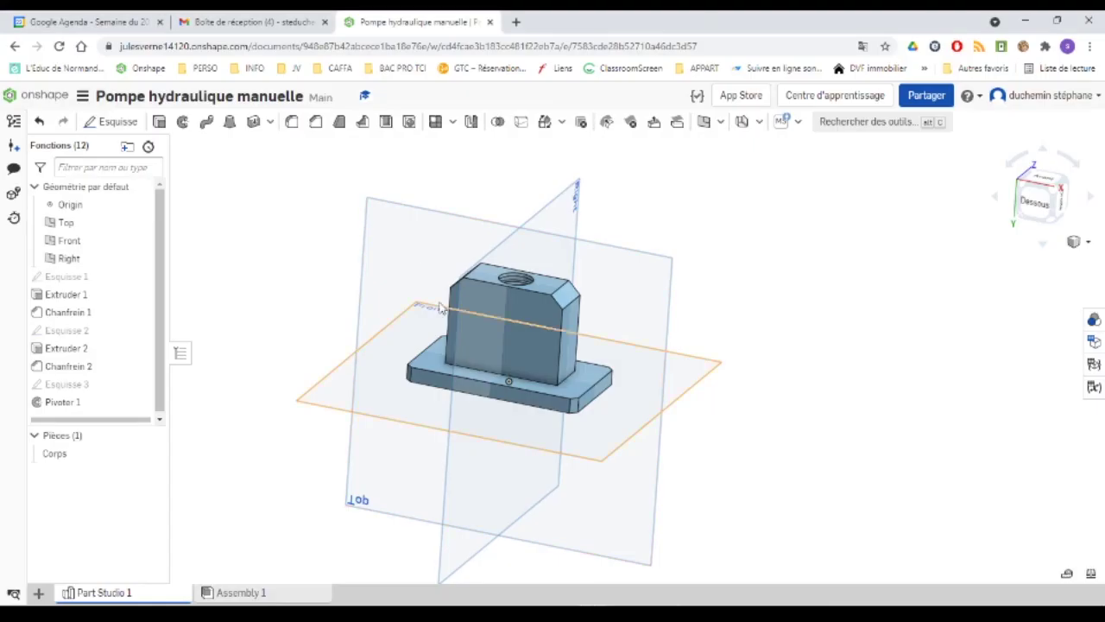
Start a new sketch on the Top plane and view it normal to the sketch plane
left_click(371, 207)
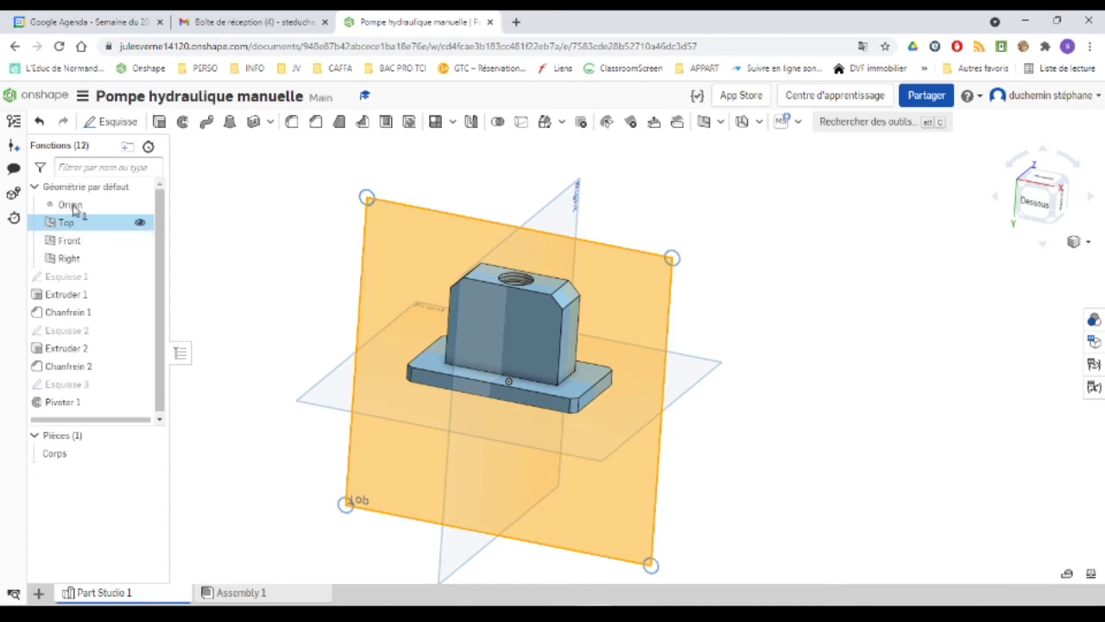
left_click(117, 124)
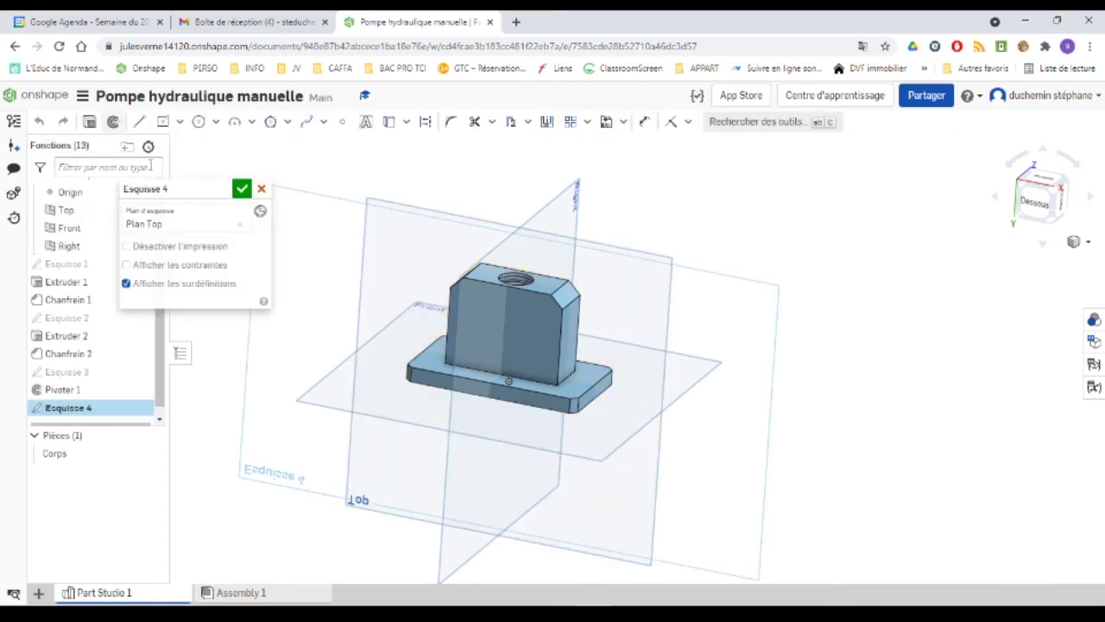
right_click(318, 236)
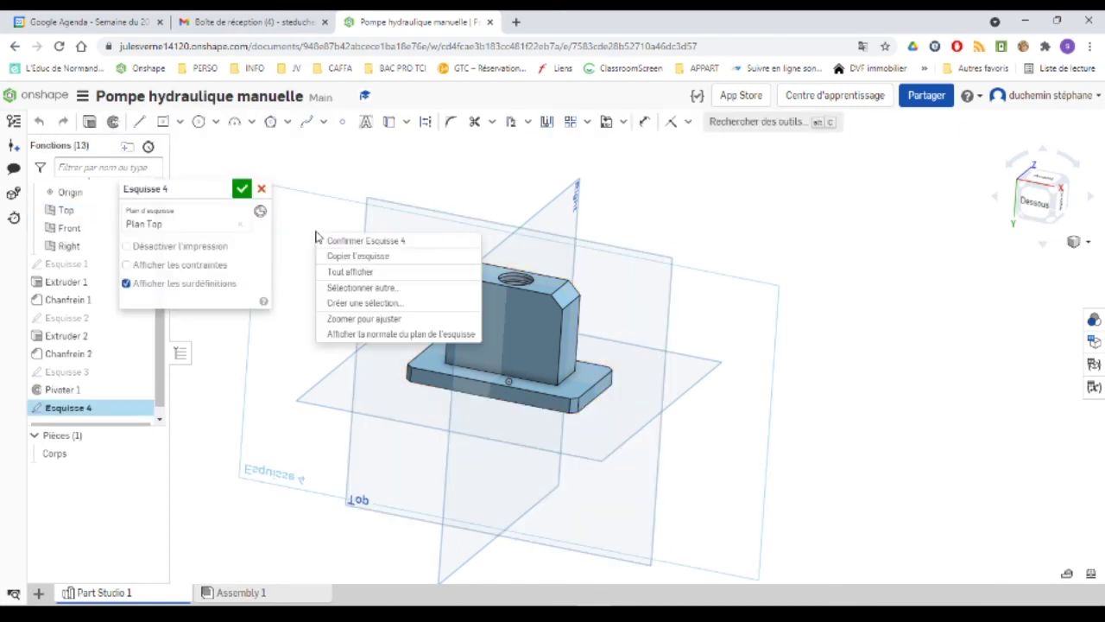
left_click(335, 335)
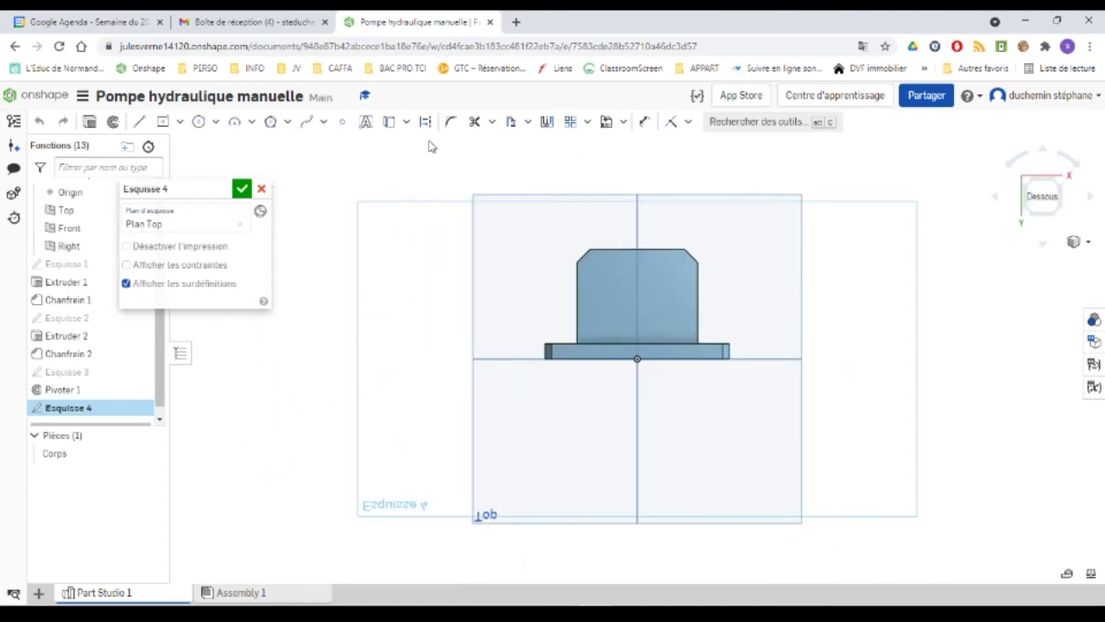
Draw a horizontal construction line about 114 mm long across the upper block of the body, extending past both sides
left_click(138, 124)
left_click(425, 122)
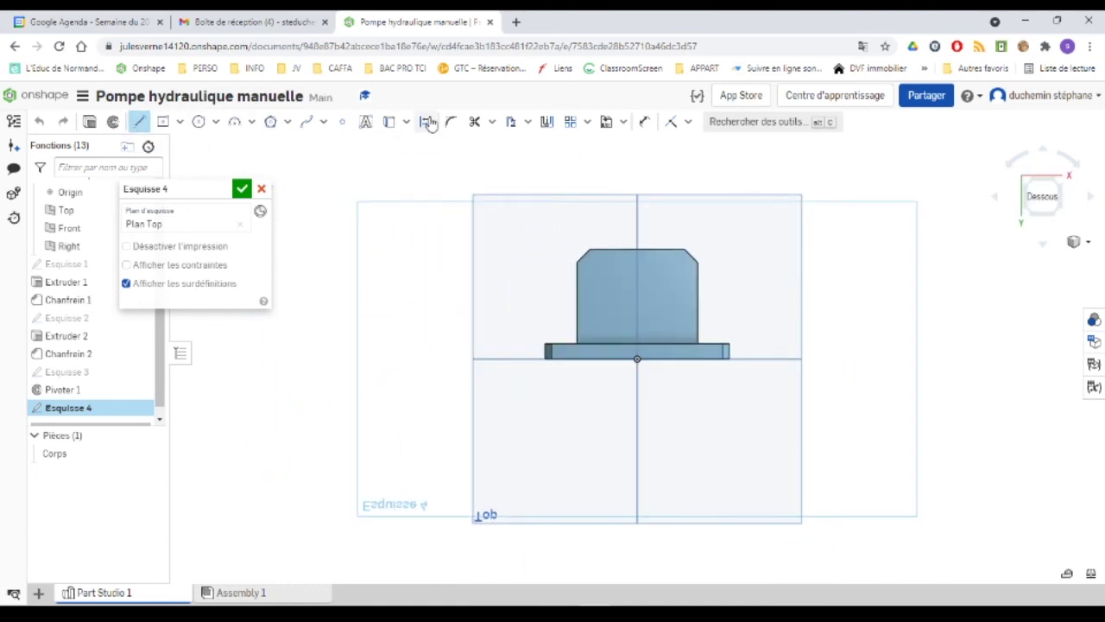
left_click_drag(527, 282, 777, 282)
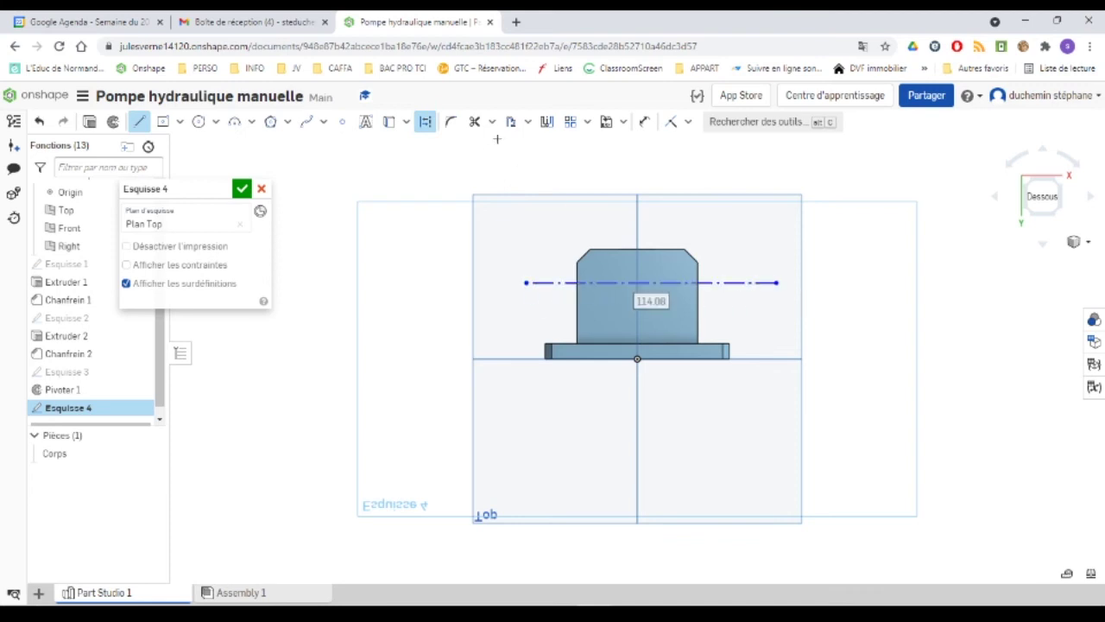
Dimension the distance between the construction line and the body's top edge as 26 mm
left_click(645, 121)
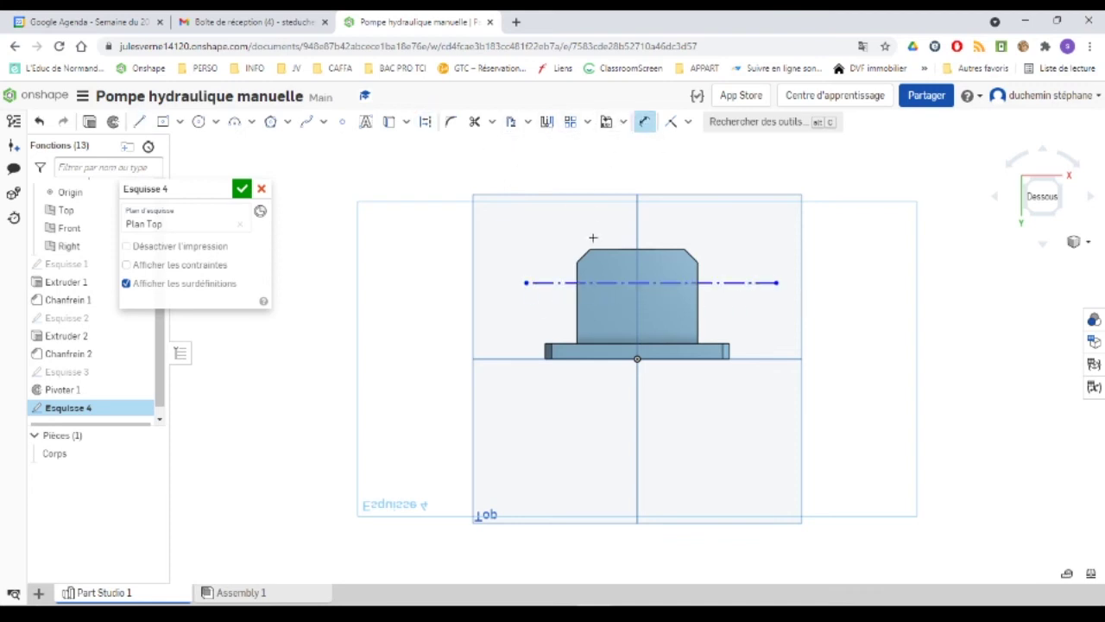
left_click(539, 283)
left_click(587, 250)
left_click(453, 223)
type("2")
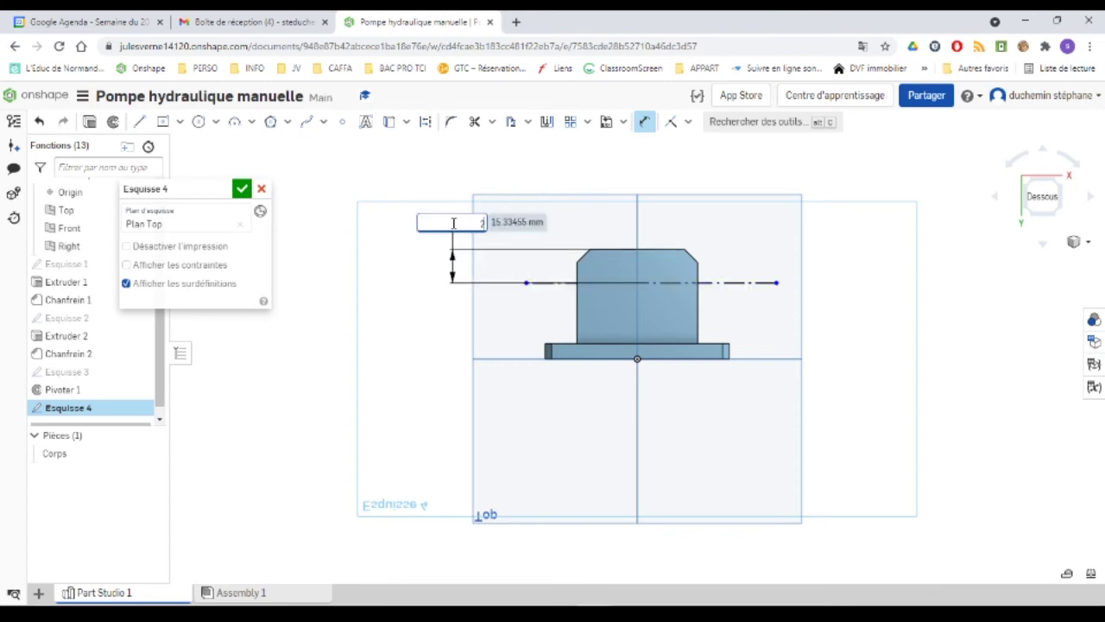
type("6")
key("Return")
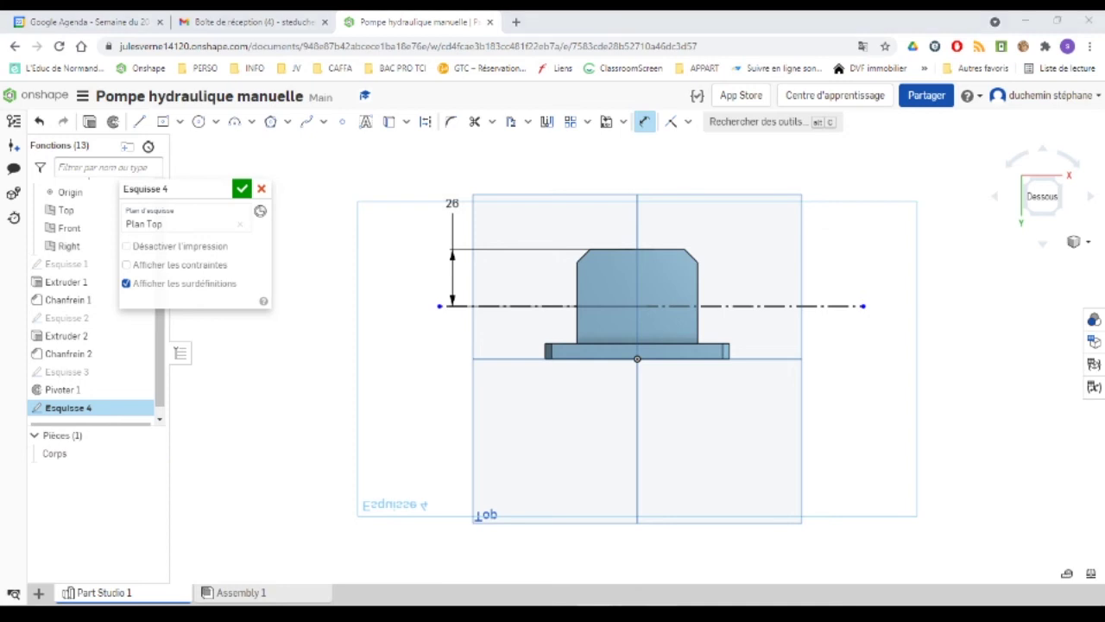
Check the valve bore drawing in Tp modélisation corps.pdf, and in Onshape sketch the profile's stepped contour from the vertical axis to near the body's right edge
left_click(695, 550)
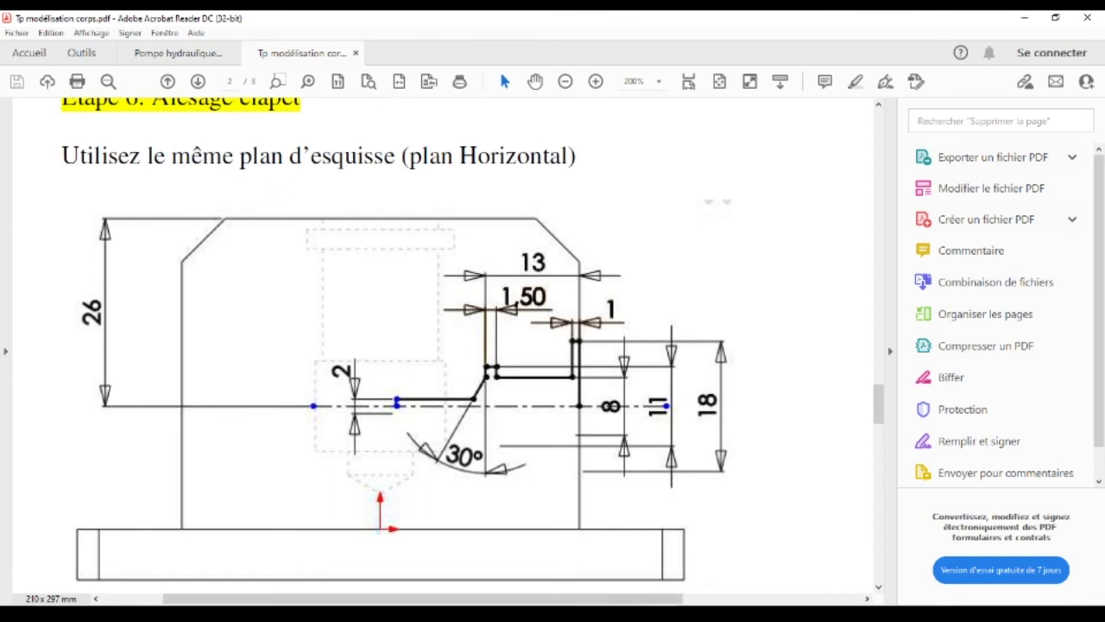
key("alt+Tab")
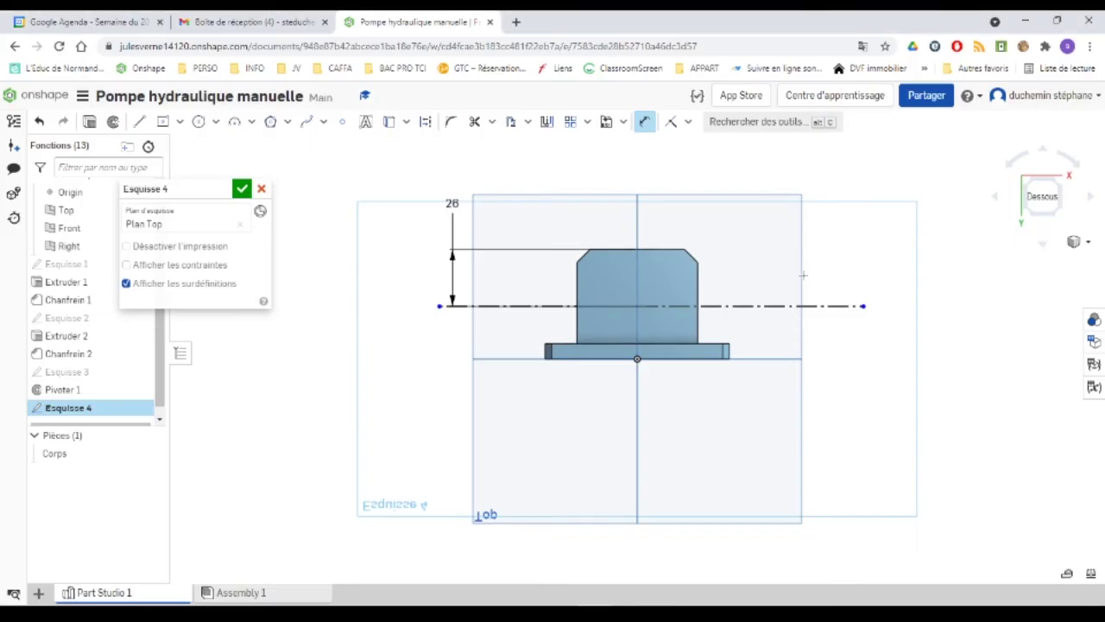
scroll(803, 274, "up", 5)
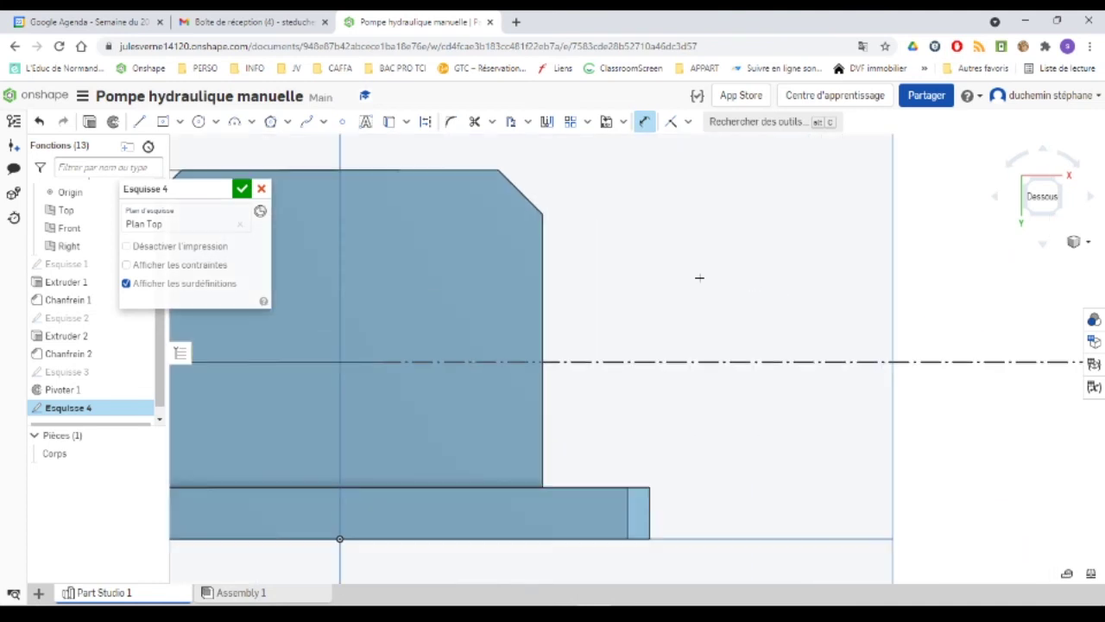
left_click(139, 122)
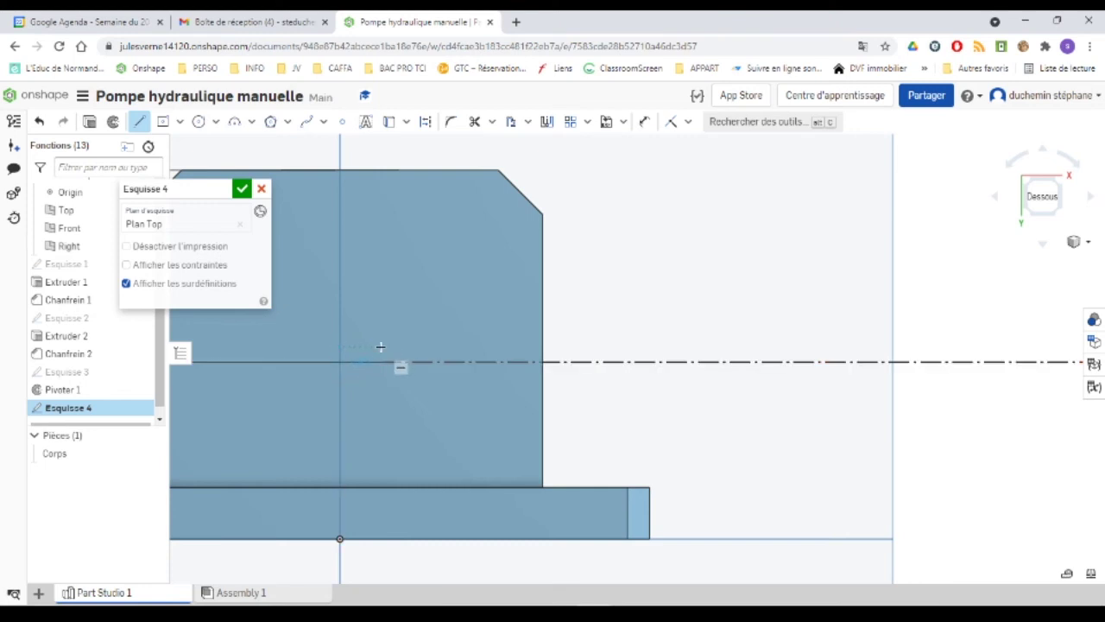
left_click(339, 346)
left_click(385, 346)
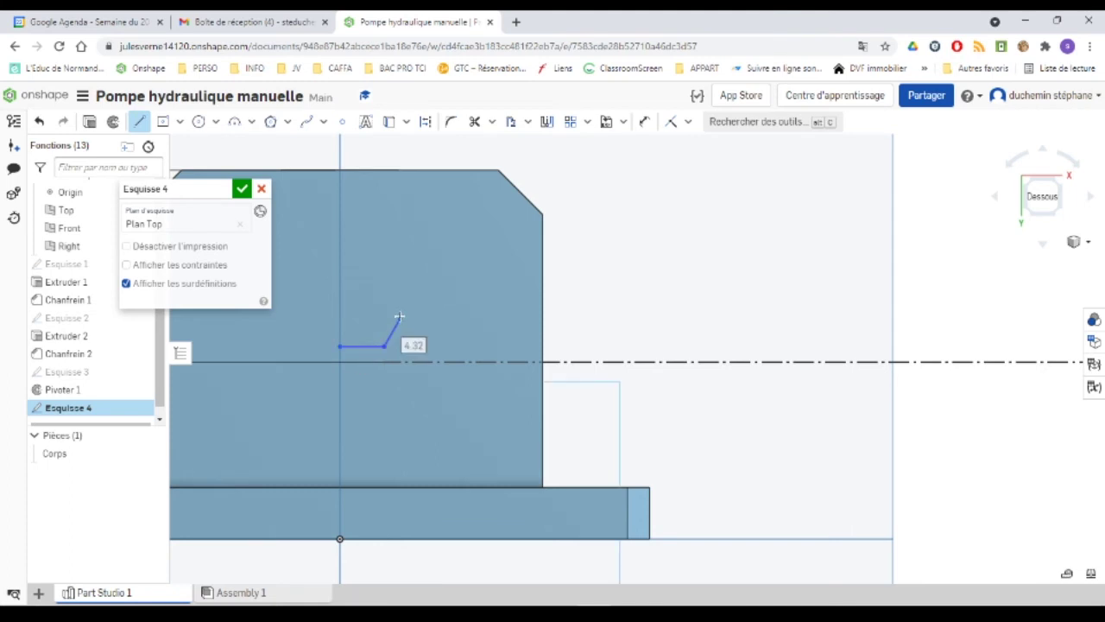
left_click(399, 318)
left_click(399, 298)
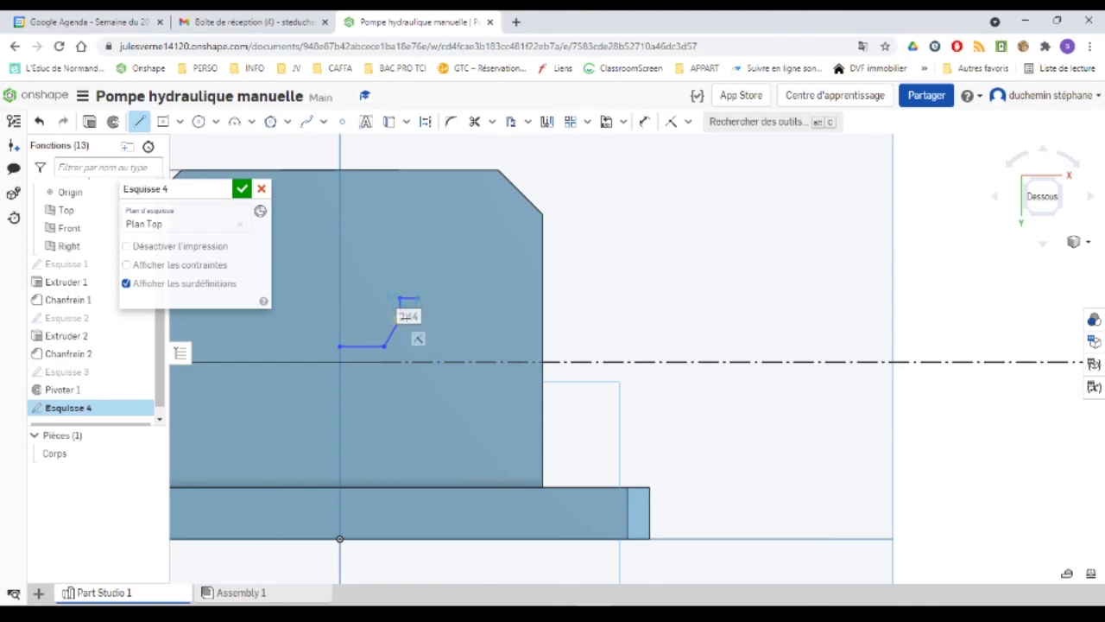
left_click(419, 320)
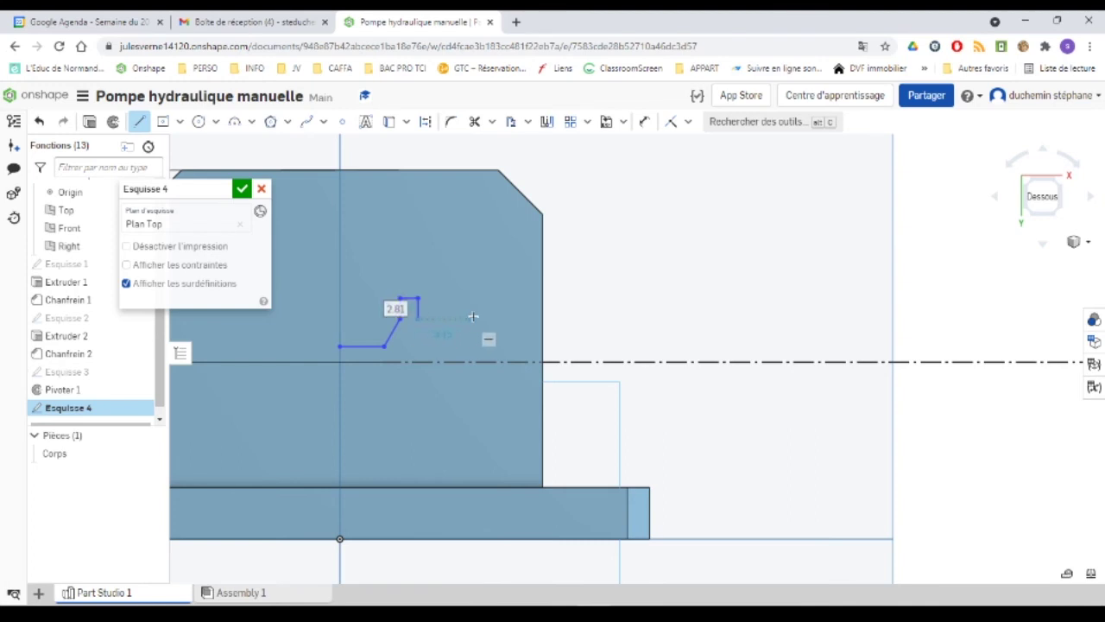
left_click(530, 320)
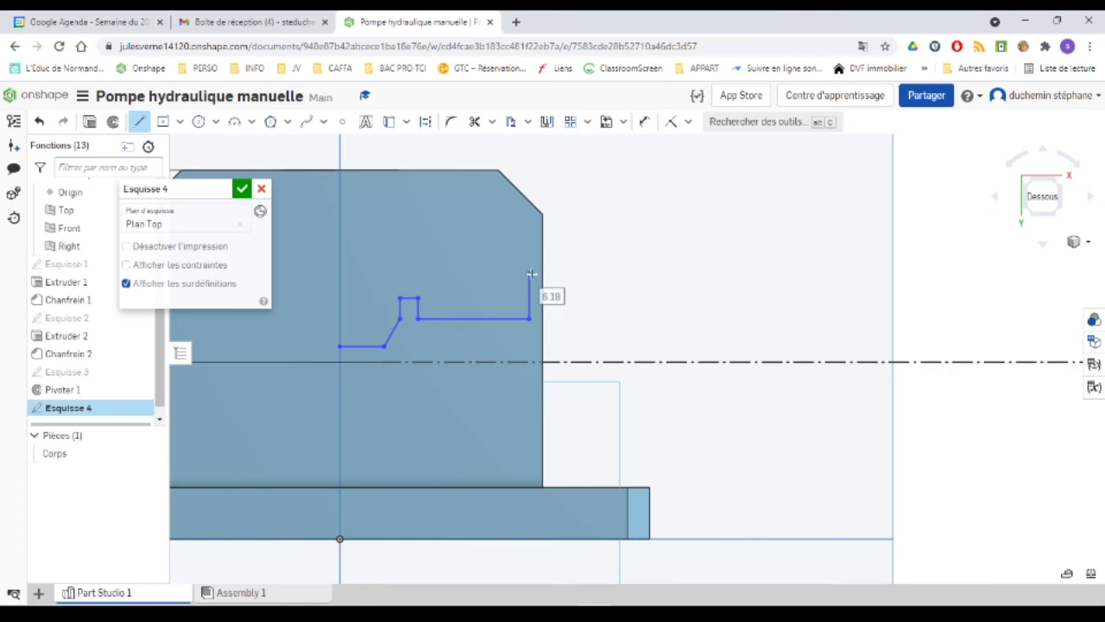
Add the raised end step at the body's right edge, and close the profile along the construction line back to its starting point
left_click(540, 275)
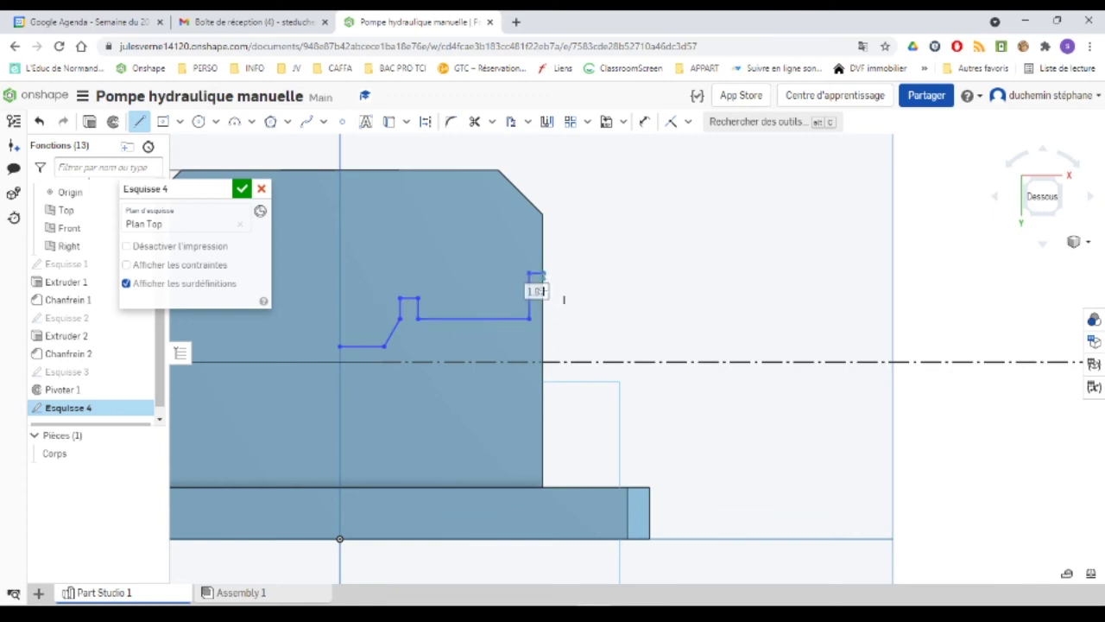
left_click(536, 362)
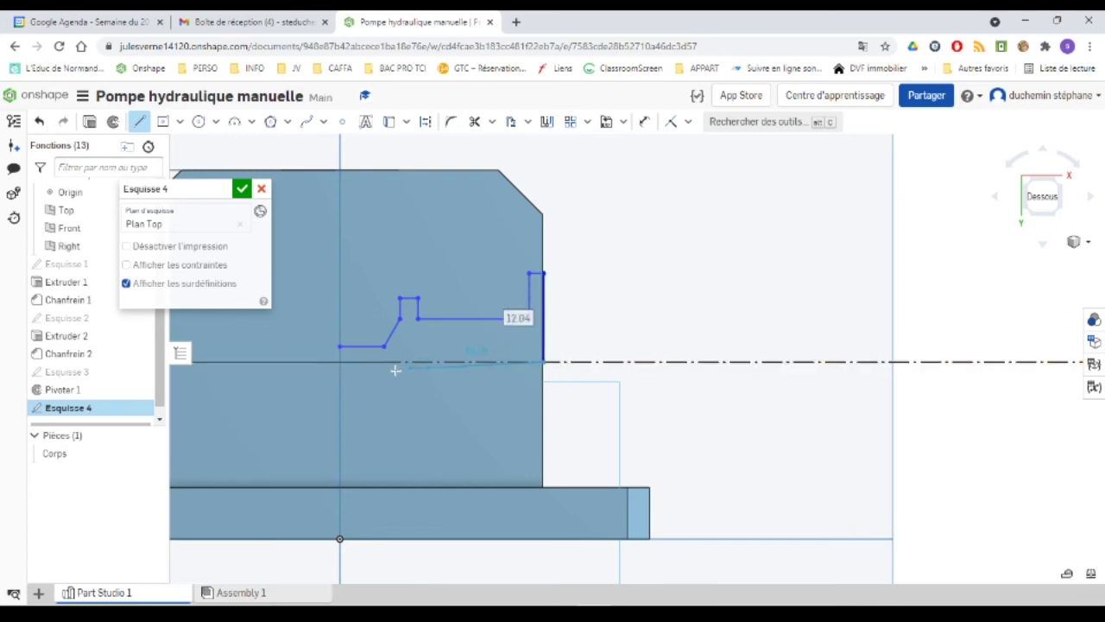
left_click(339, 361)
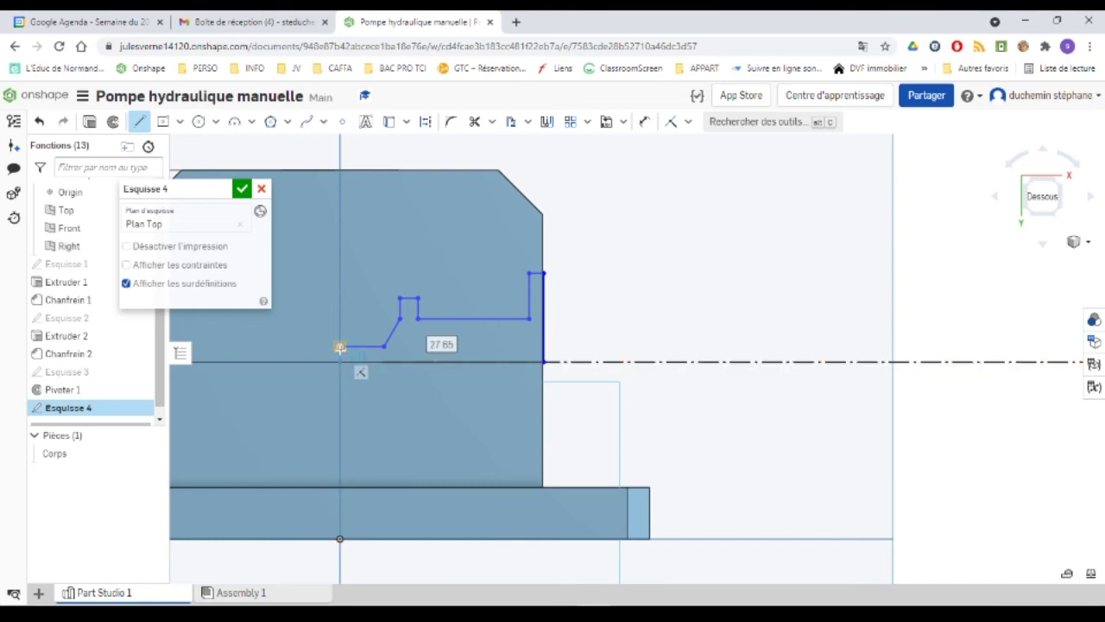
left_click(340, 346)
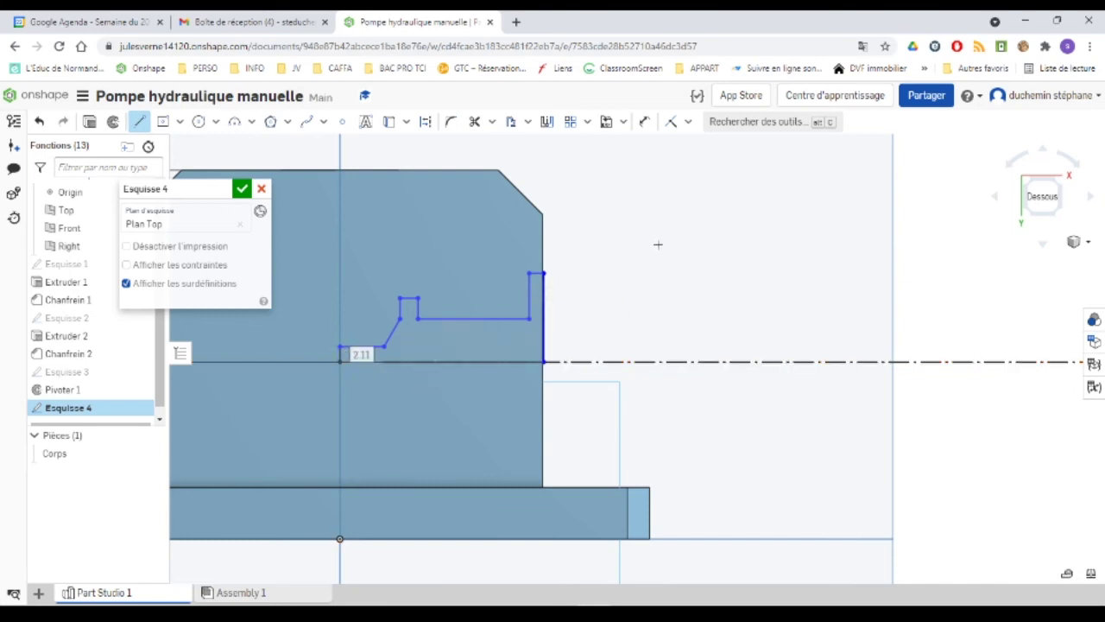
key("Escape")
Make the profile's vertical end line coincident with the right edge of the body
scroll(552, 306, "down", 2)
scroll(550, 311, "up", 5)
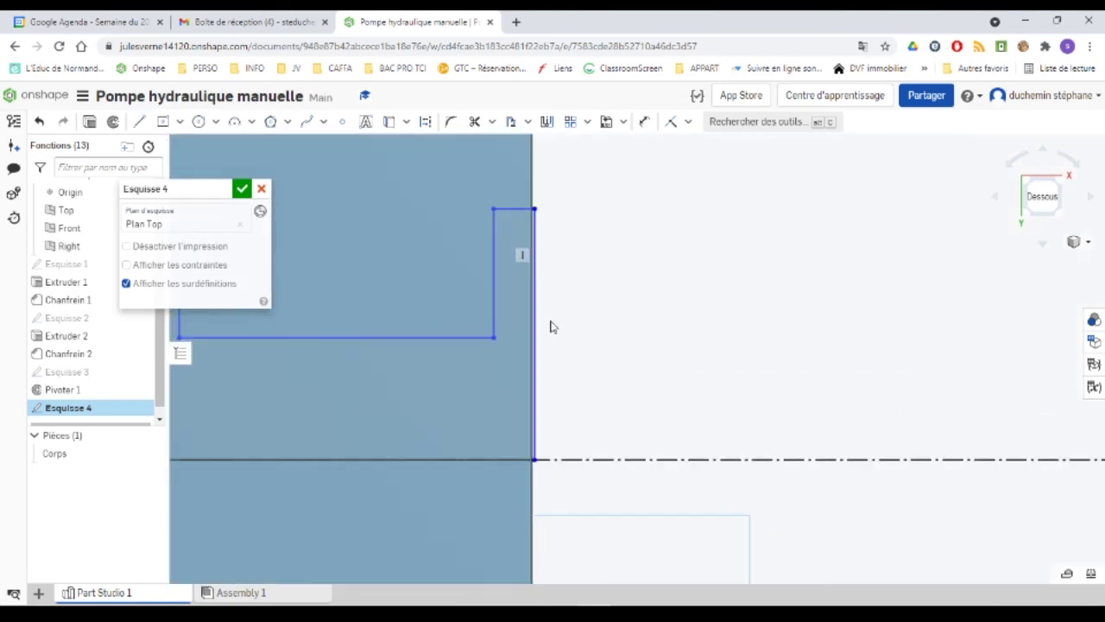
scroll(551, 326, "up", 3)
left_click(521, 229)
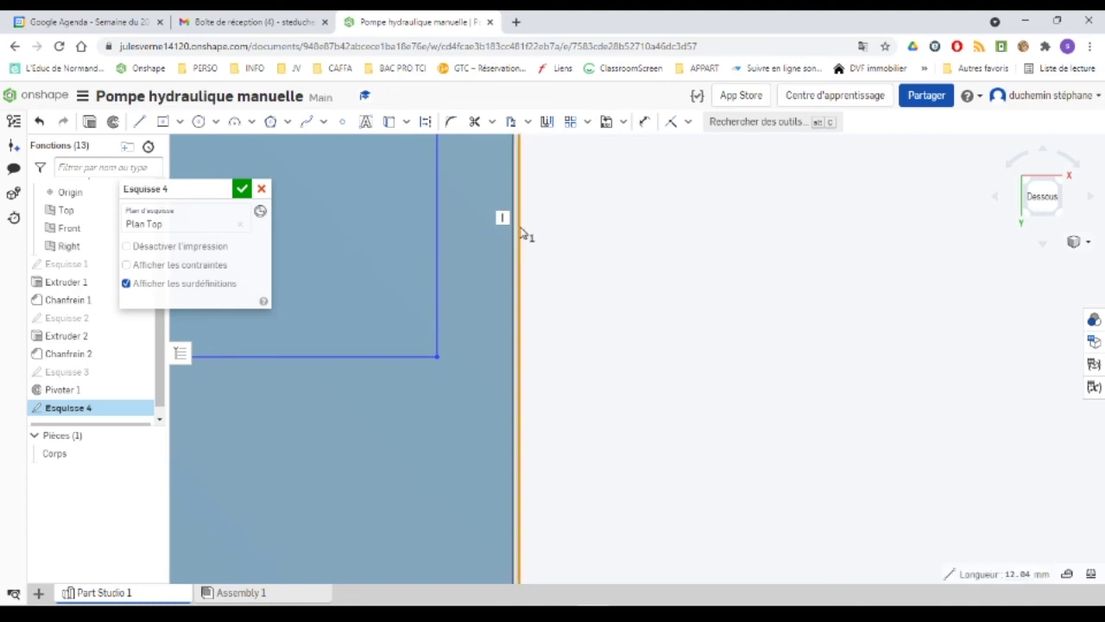
left_click(515, 295)
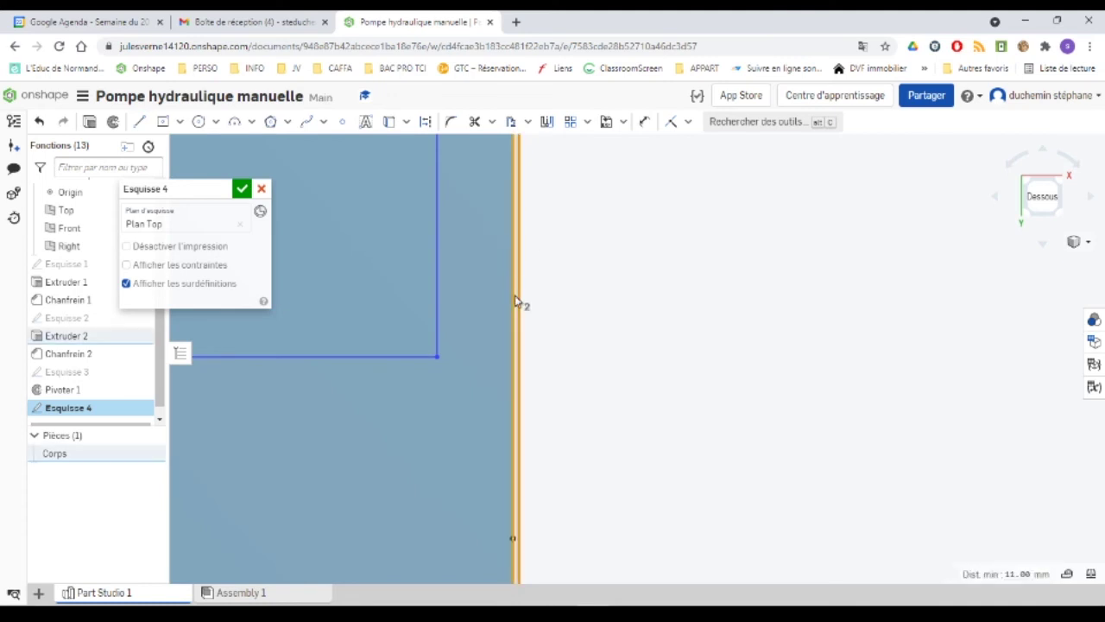
left_click(671, 122)
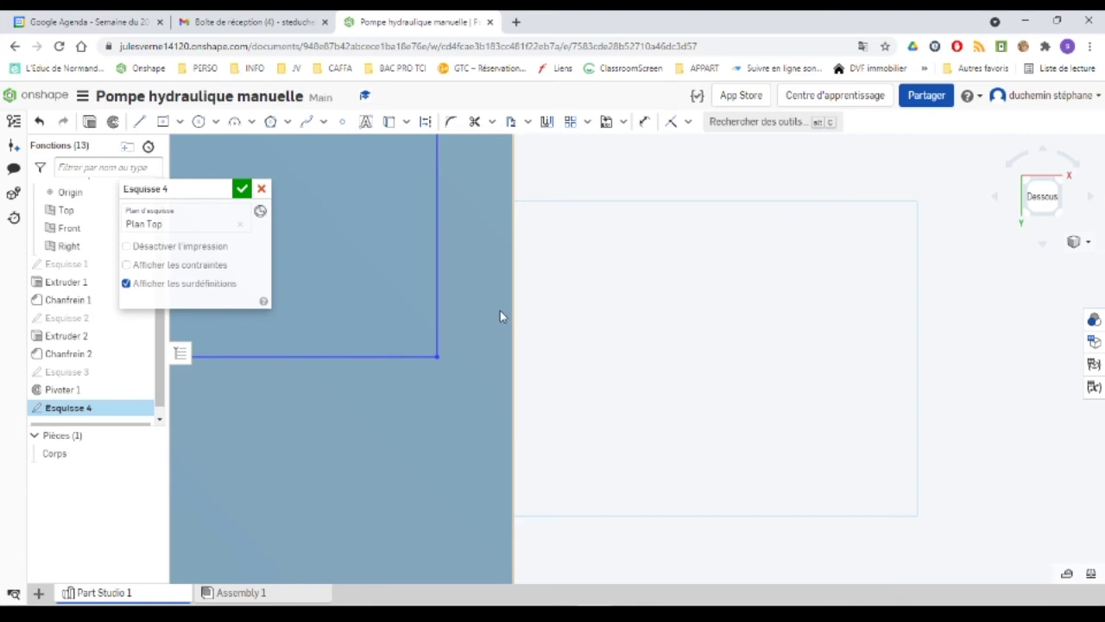
Look up the valve bore profile's dimensions in Tp modélisation corps.pdf, and return to the sketch in Onshape
scroll(500, 316, "down", 5)
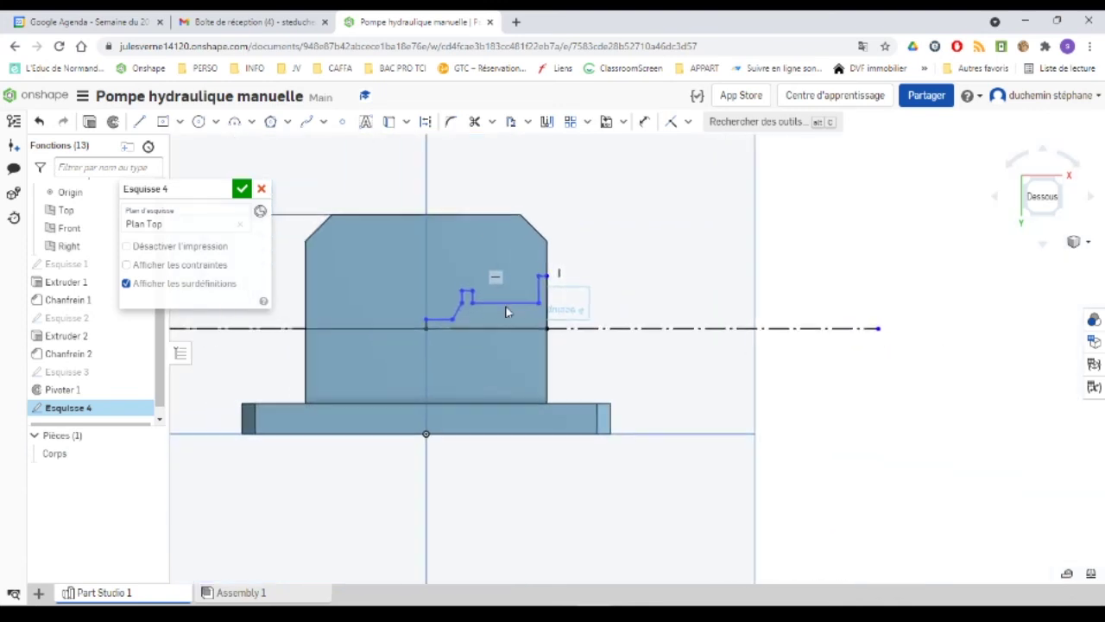
middle_click_drag(507, 312, 526, 312)
mouse_move(639, 602)
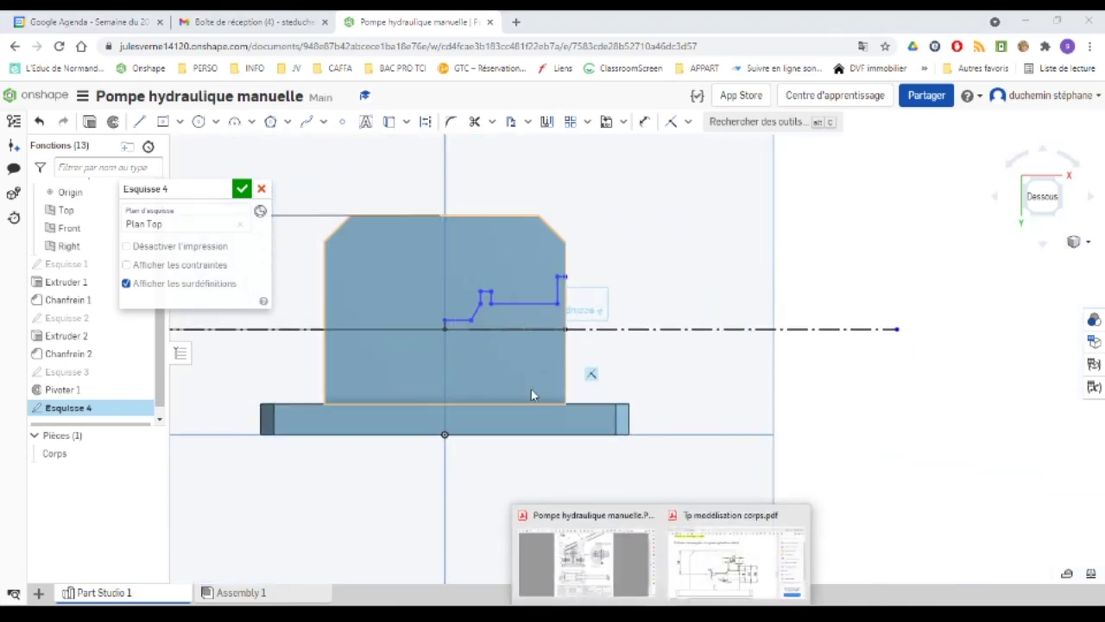
left_click(708, 585)
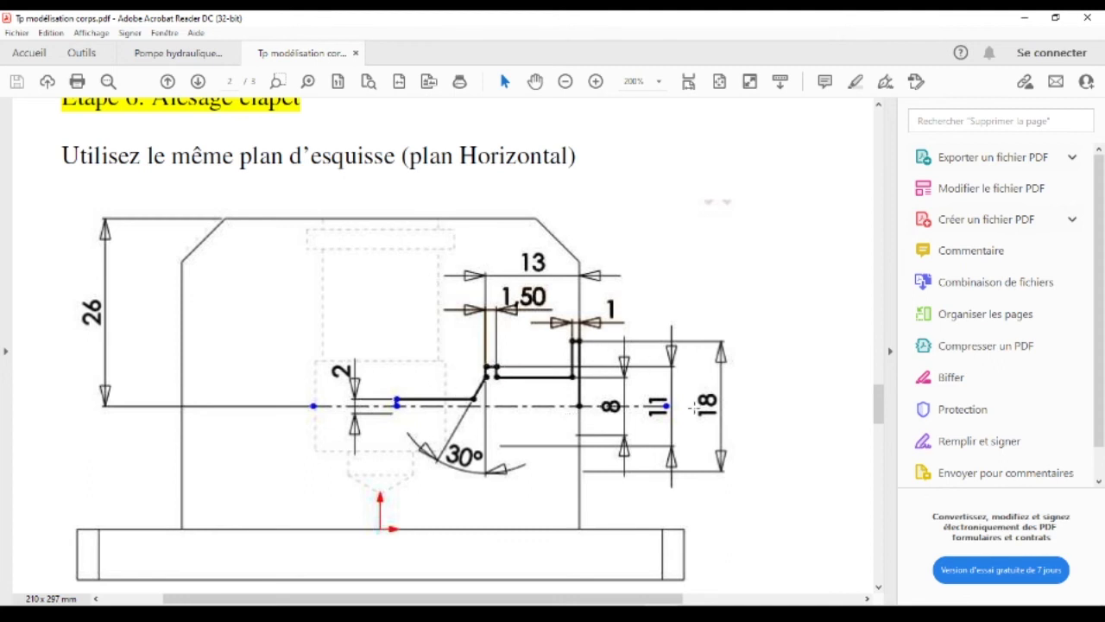
key("alt+Tab")
left_click(526, 328)
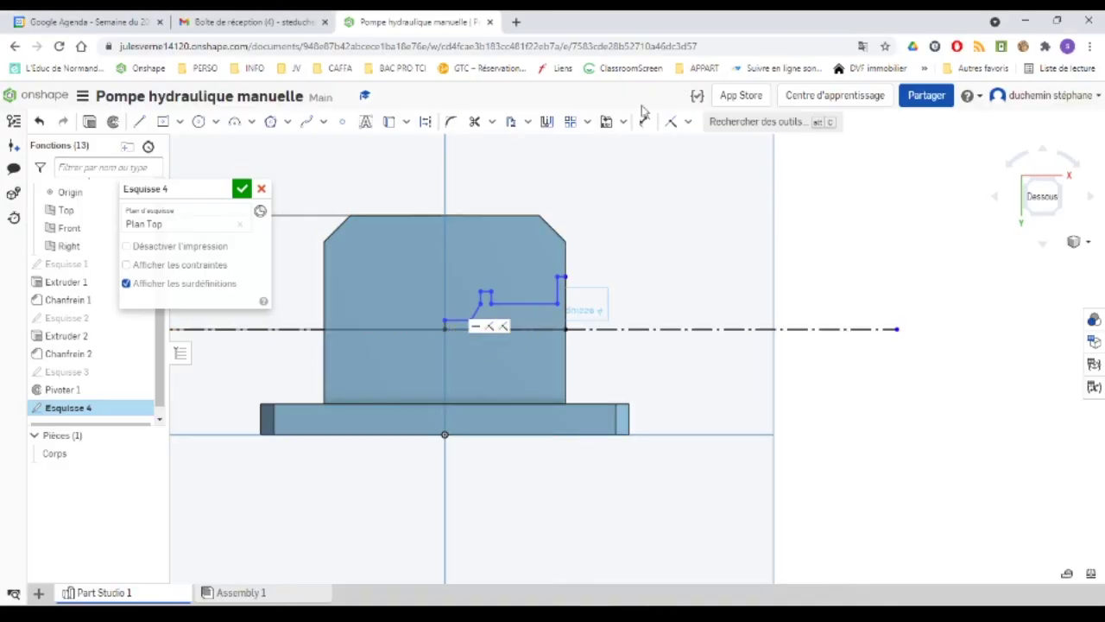
Dimension the diameter of the profile's short inner horizontal line about the construction line as 2 mm
left_click(645, 122)
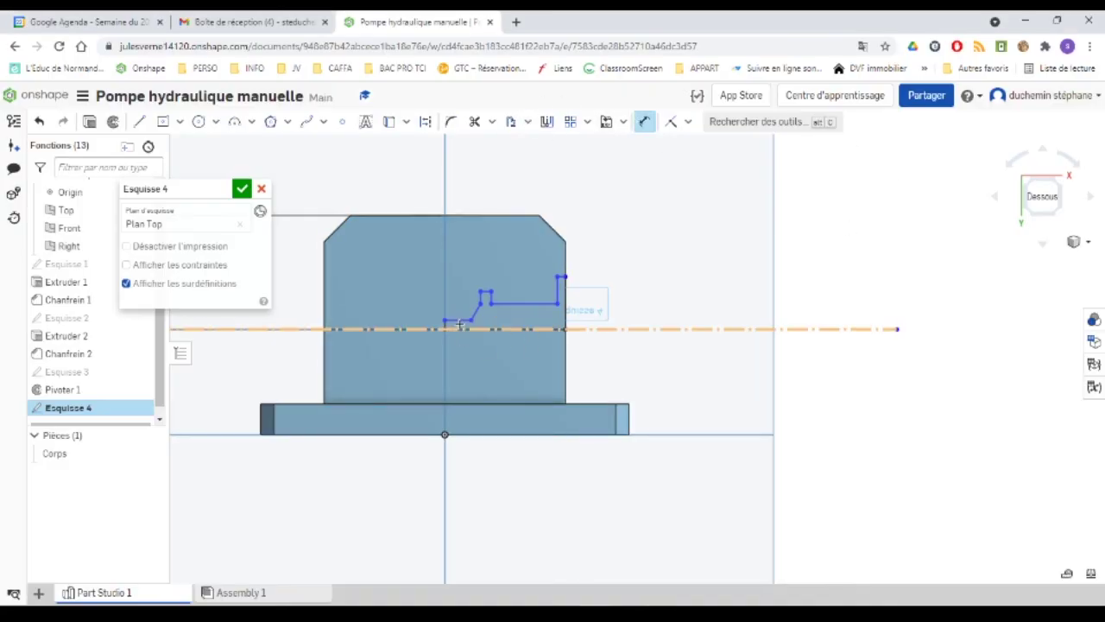
left_click(457, 328)
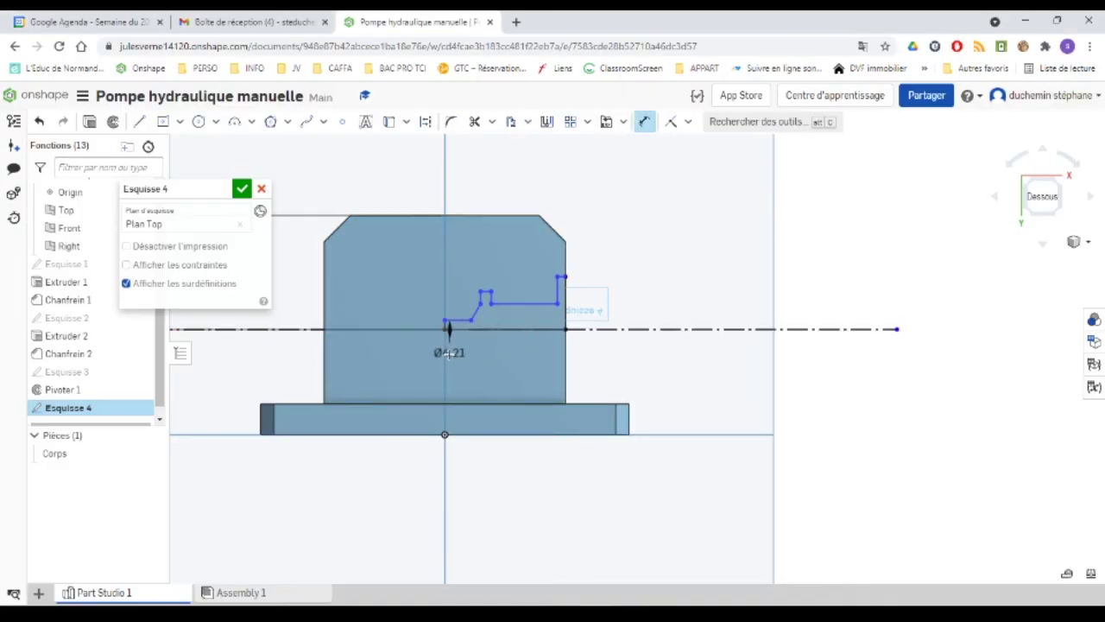
left_click(411, 359)
type("2")
key("Return")
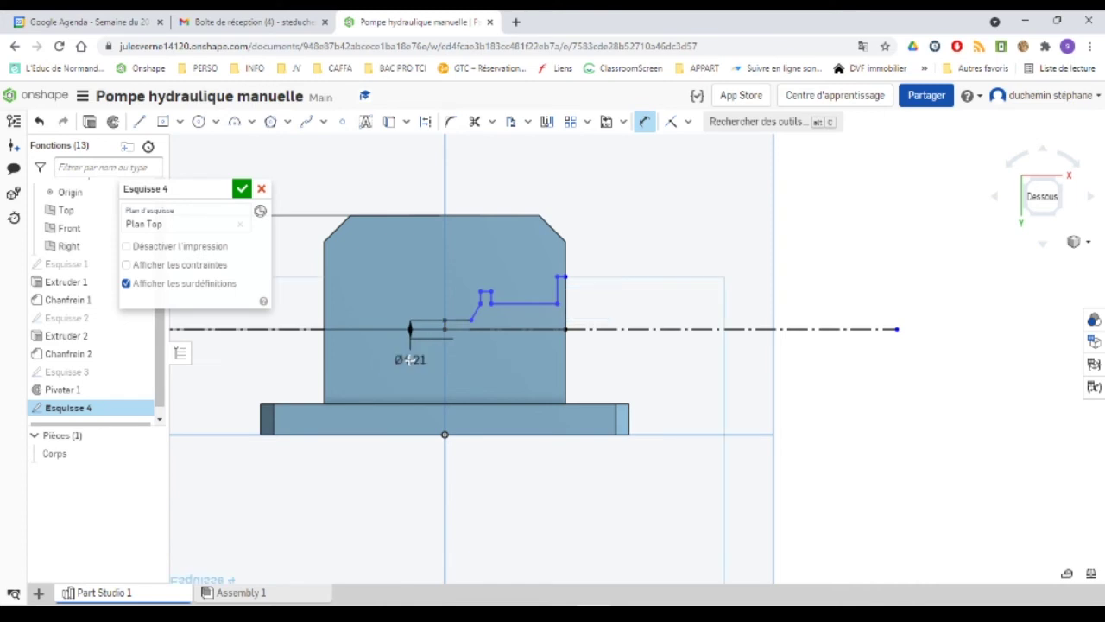
Dimension the diameter of the profile's long horizontal line about the construction line as 8 mm
left_click(518, 308)
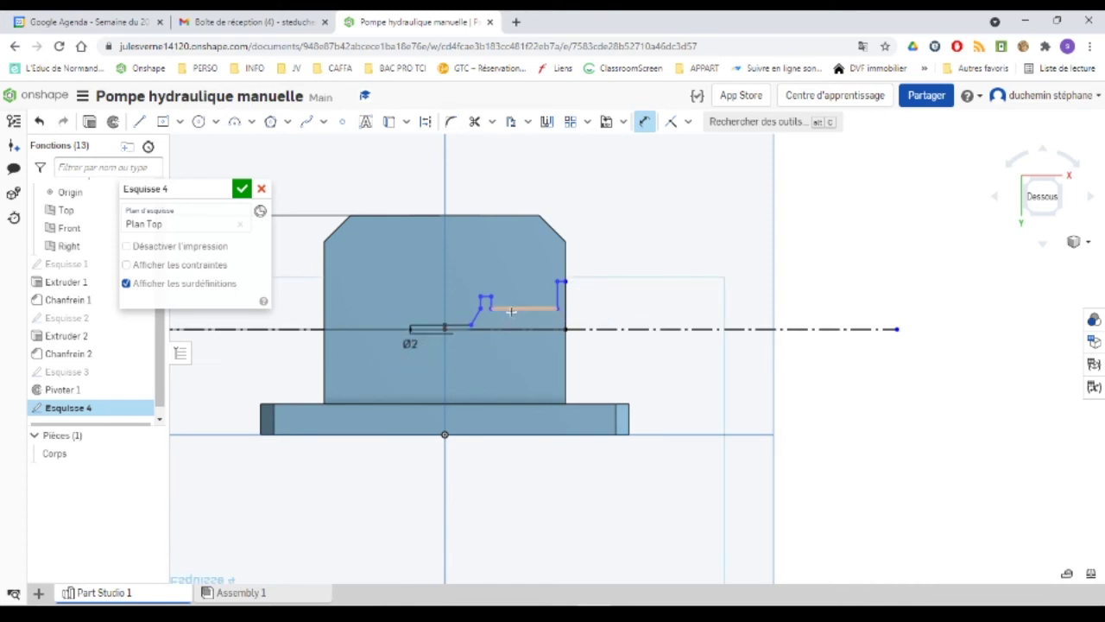
left_click(553, 329)
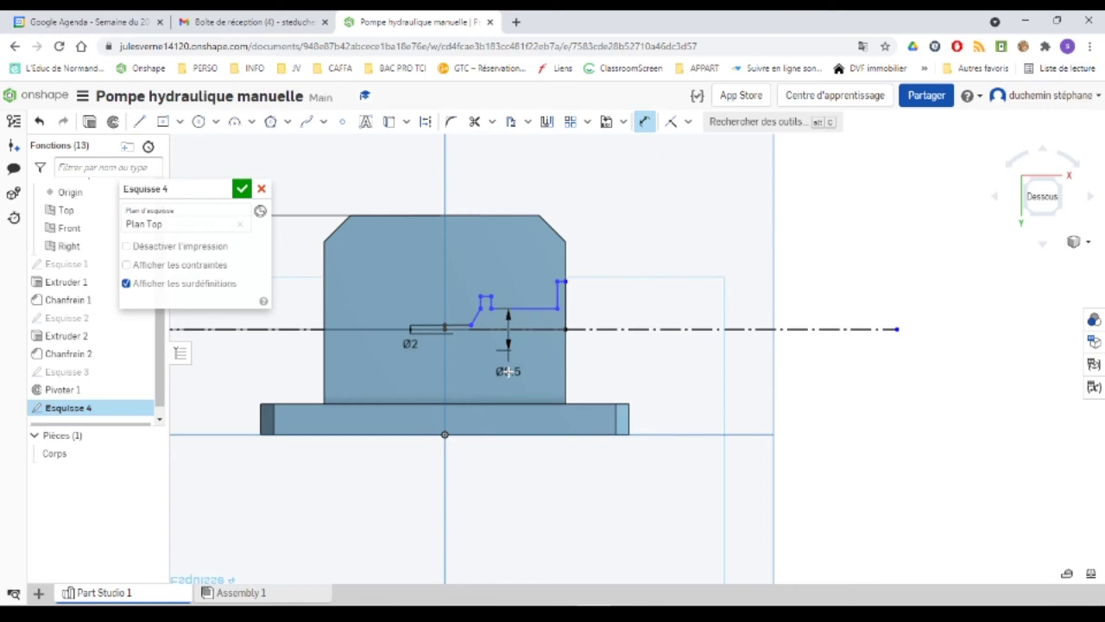
left_click(510, 372)
type("8")
key("Return")
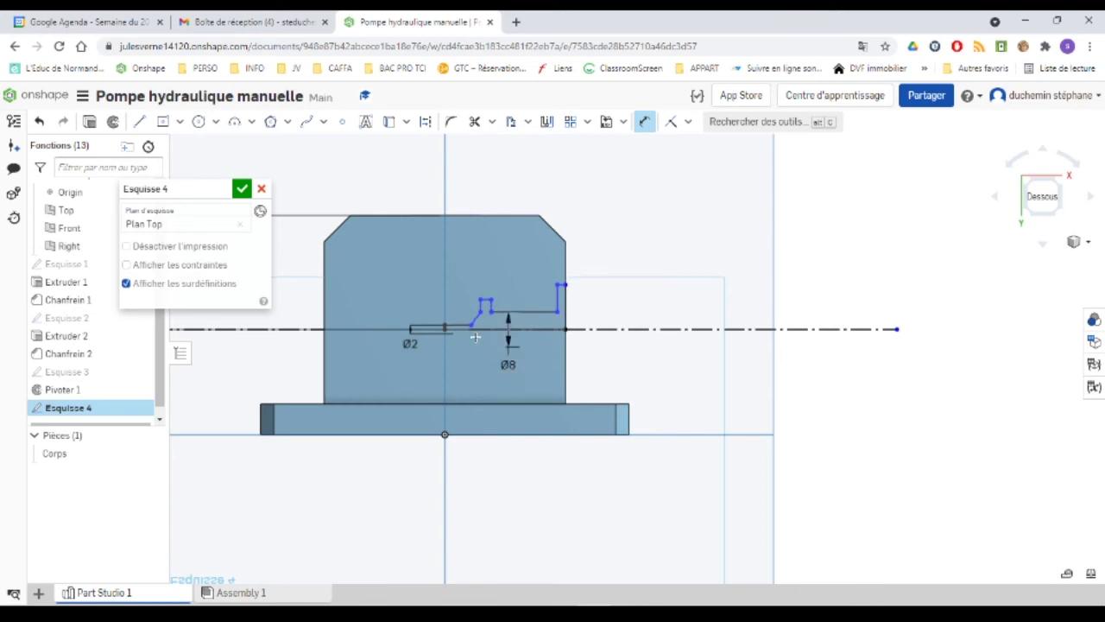
Dimension the diameter of the small groove's horizontal line about the construction line as 11 mm
left_click(480, 301)
left_click(432, 328)
left_click(464, 365)
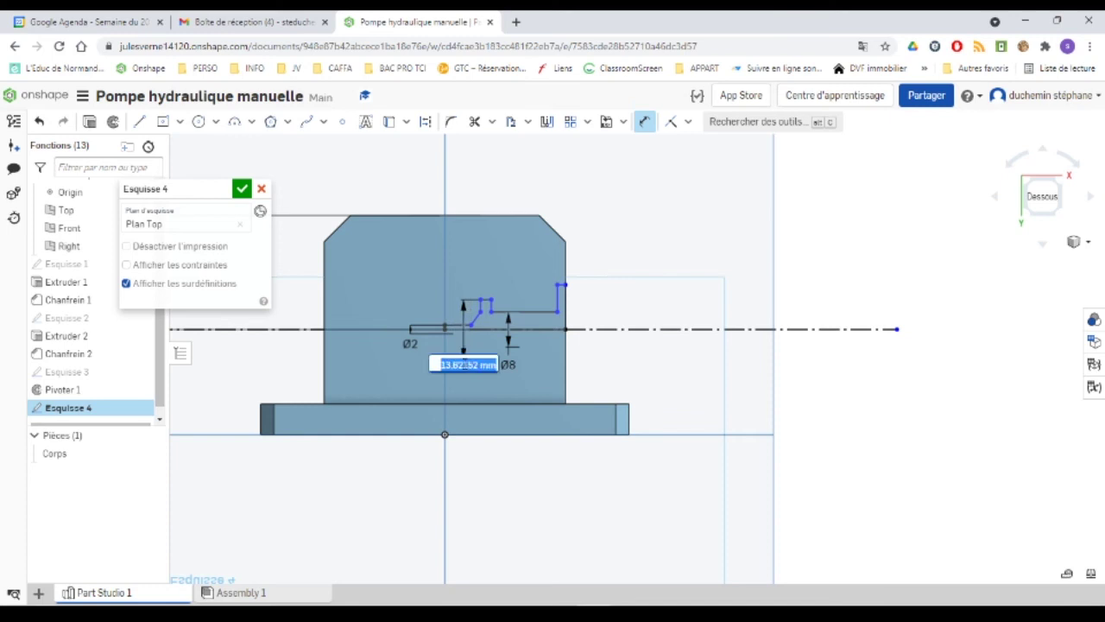
type("11")
key("Return")
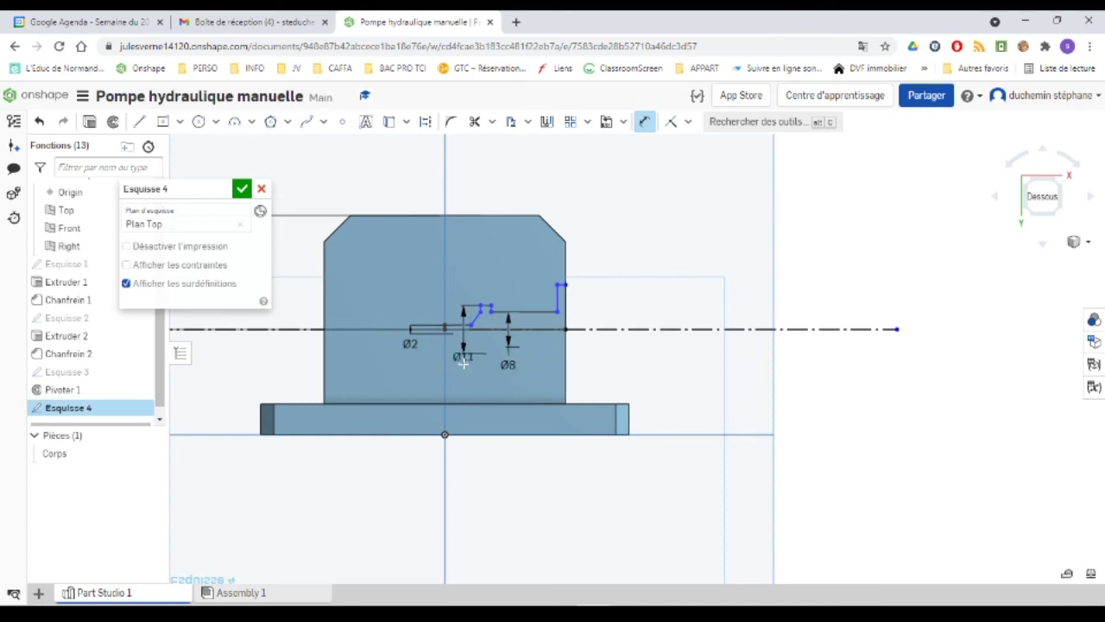
Dimension the diameter of the raised end step at the body's right edge about the construction line as 18 mm
left_click(558, 329)
left_click(603, 367)
type("18")
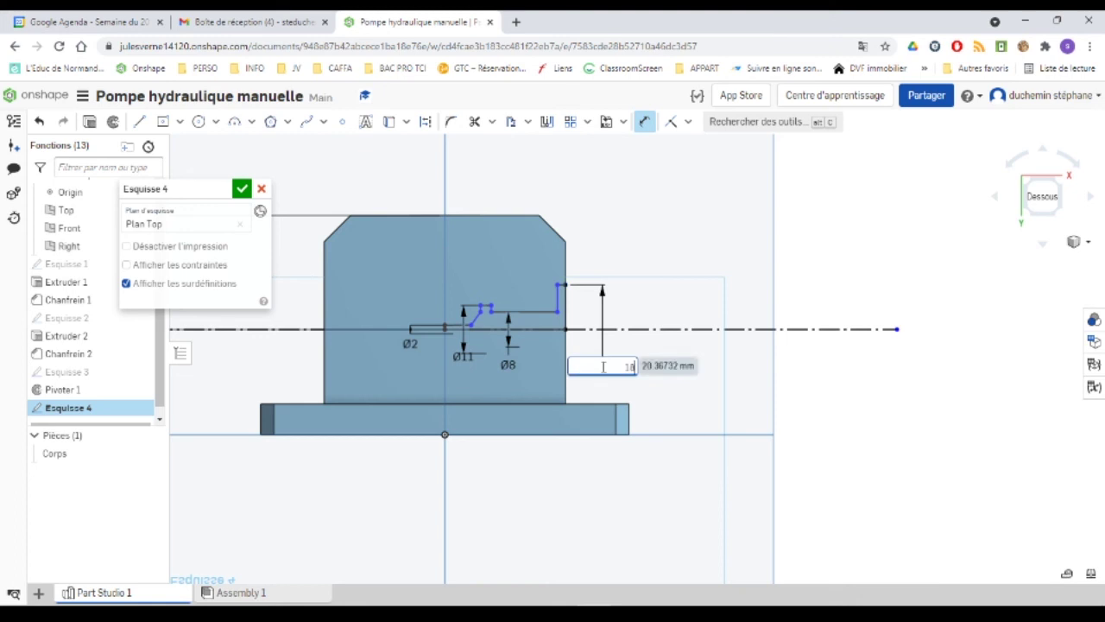
key("Return")
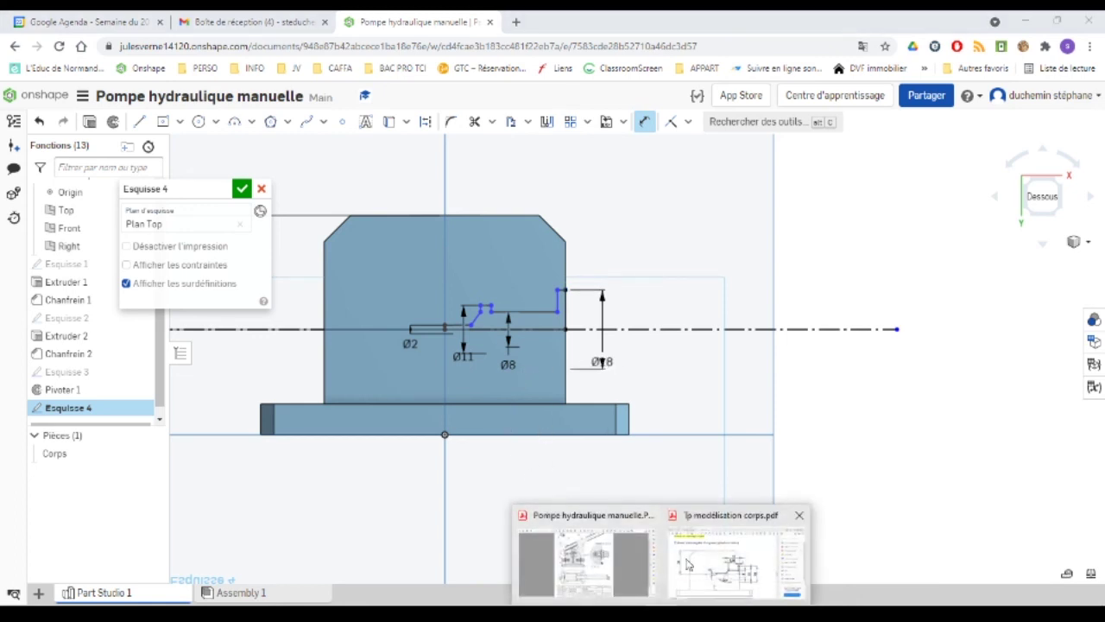
Check the lengths in Tp modélisation corps.pdf, then in Onshape dimension the raised end step's width from the body's right edge as 1 mm
left_click(725, 552)
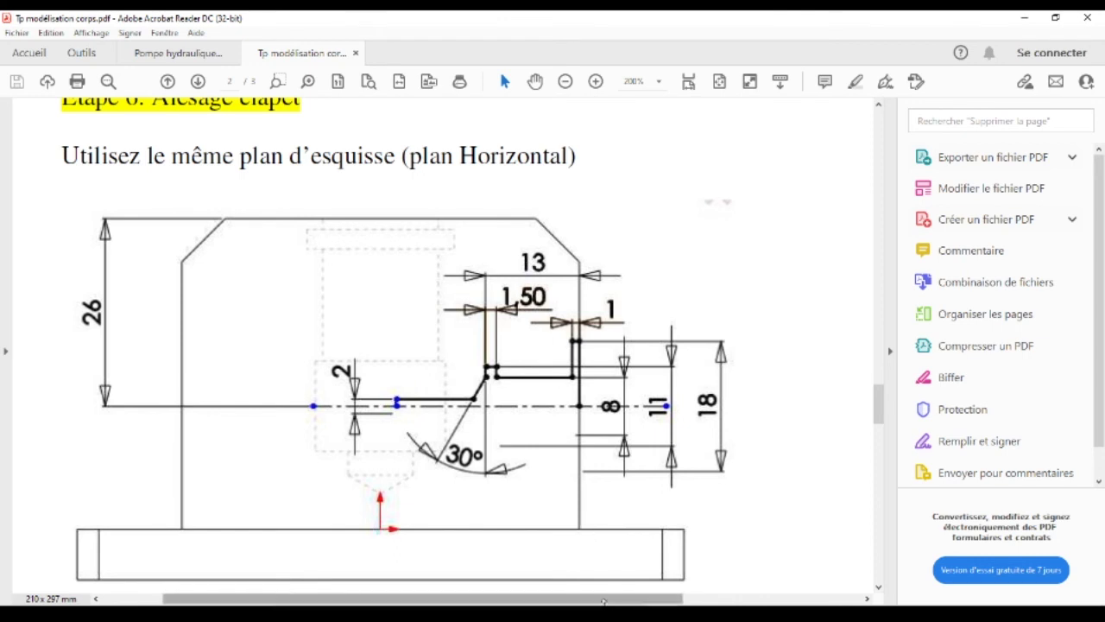
key("alt+Tab")
scroll(564, 317, "up", 5)
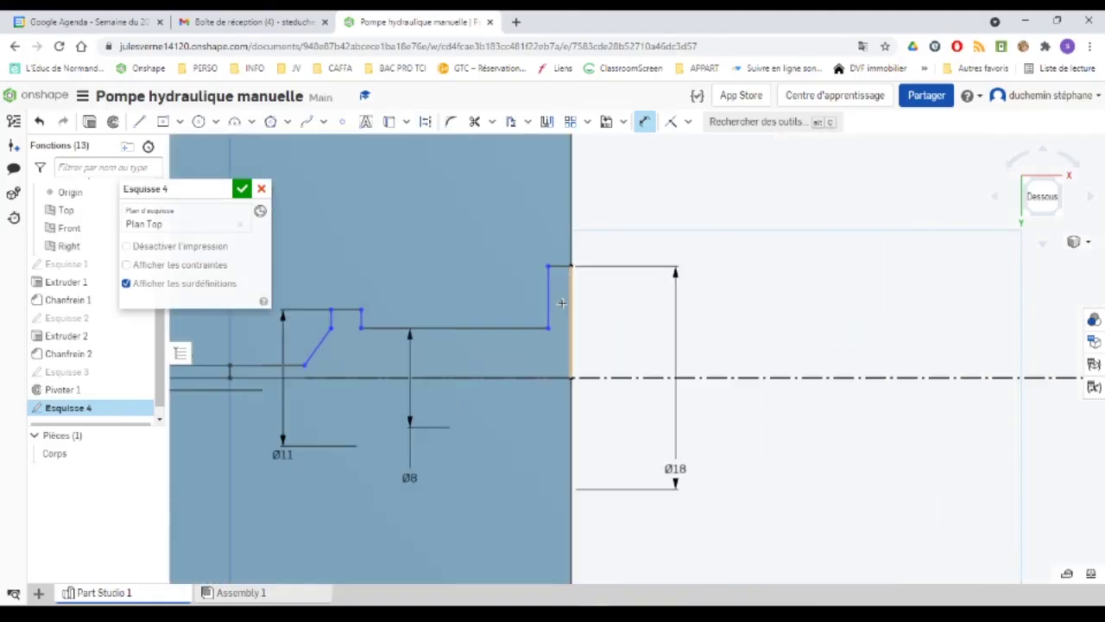
left_click(570, 286)
left_click(548, 266)
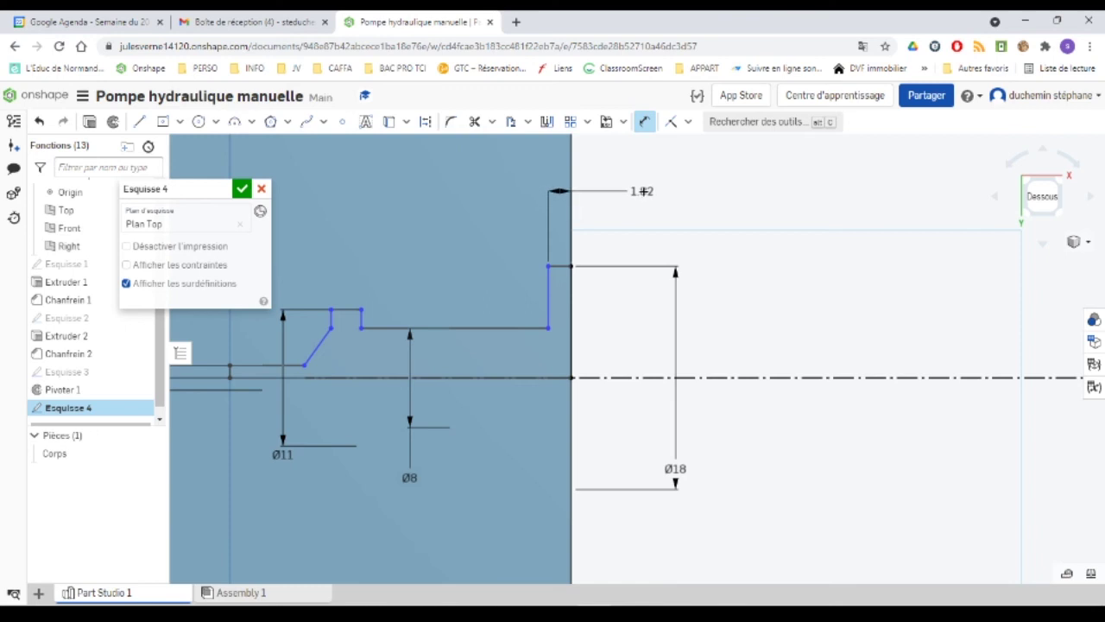
left_click(648, 193)
type("1")
key("Return")
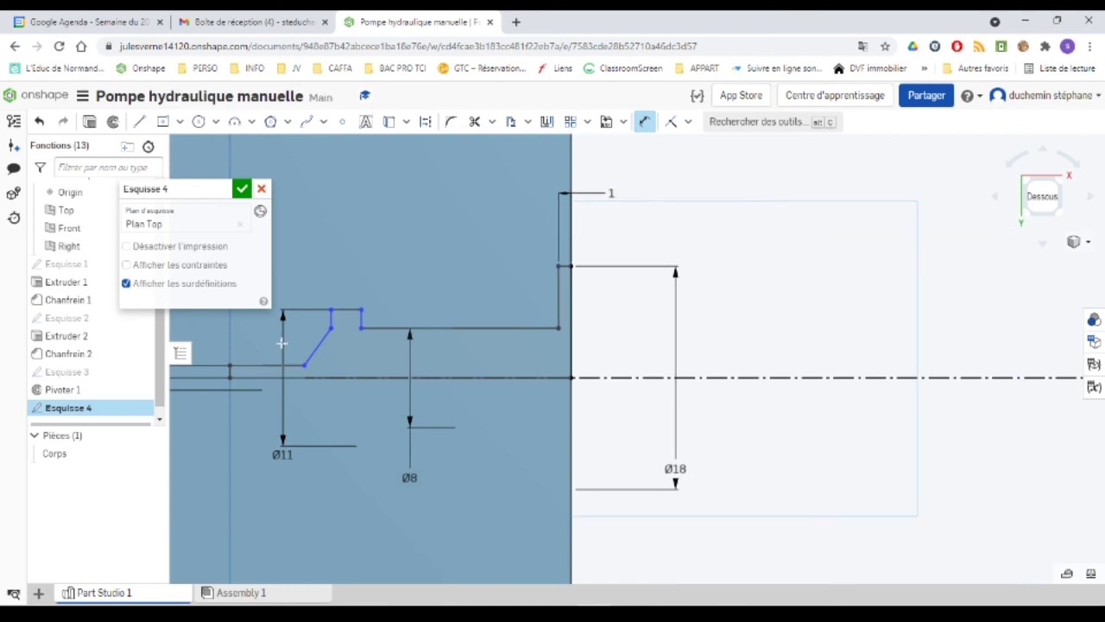
Dimension the width of the small groove between its two vertical lines as 1.5 mm
left_click(357, 308)
left_click(332, 311)
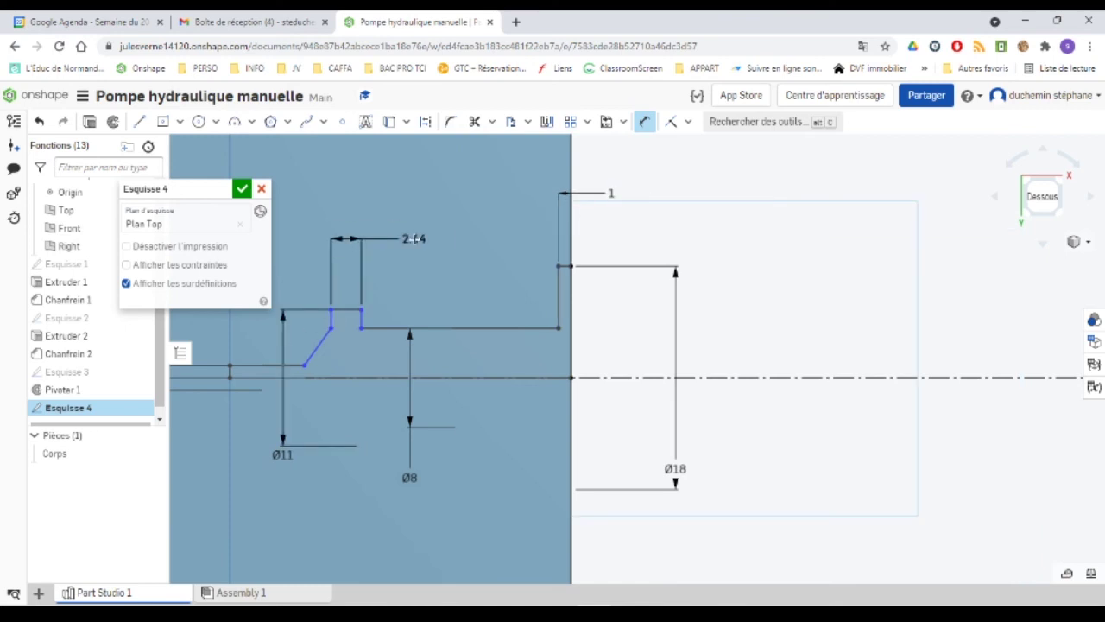
left_click(416, 239)
type("1.5")
key("Return")
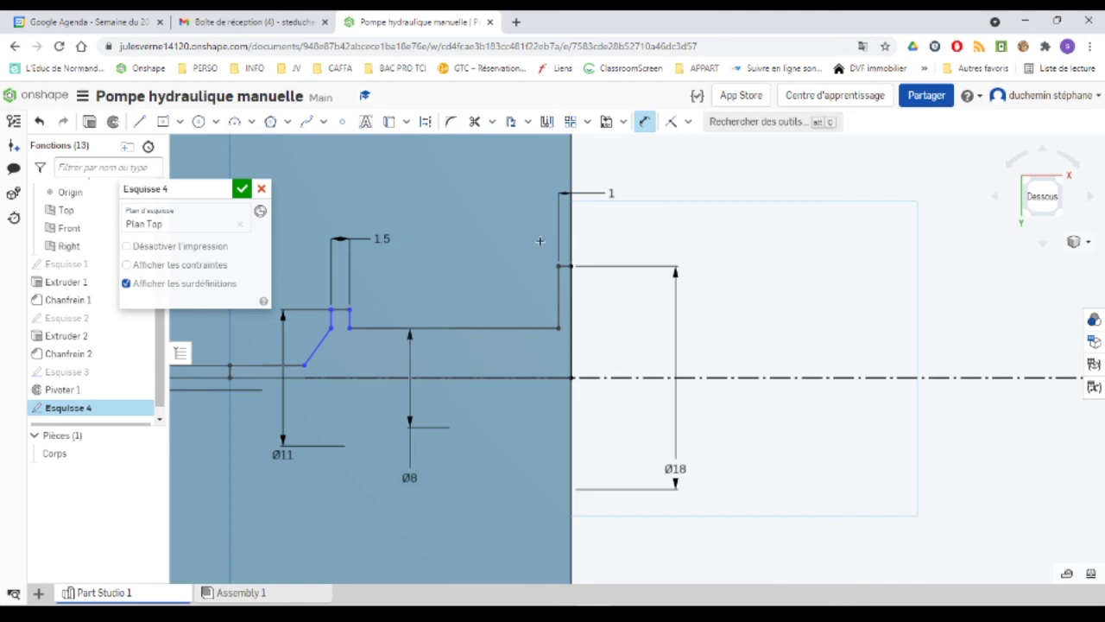
Dimension the distance from the body's right edge to the groove's inner vertical line as 13 mm
left_click(572, 239)
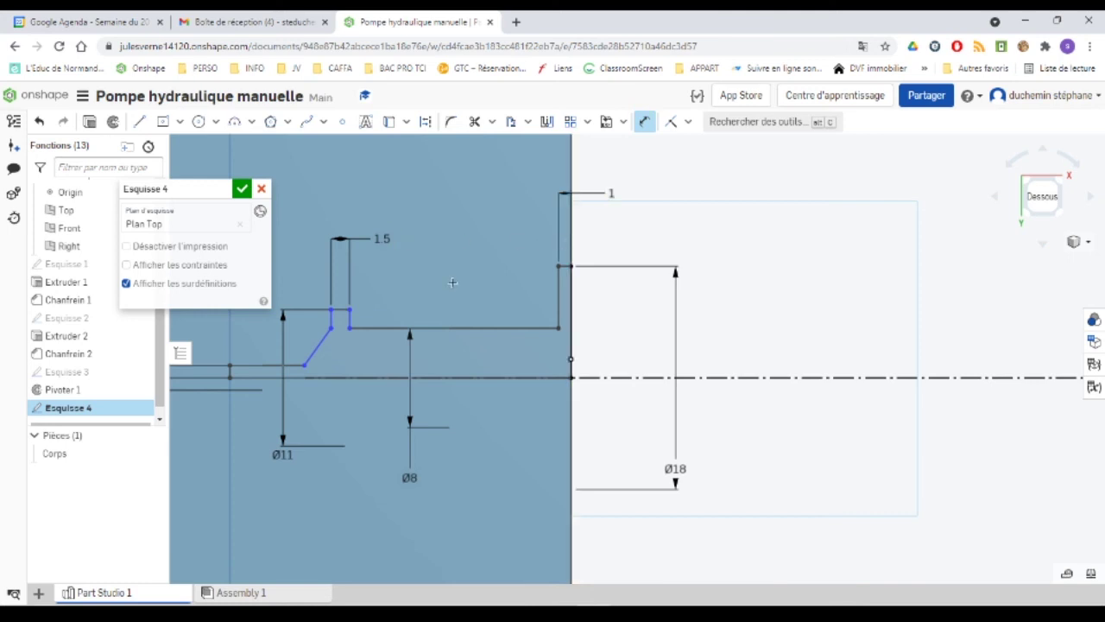
left_click(332, 311)
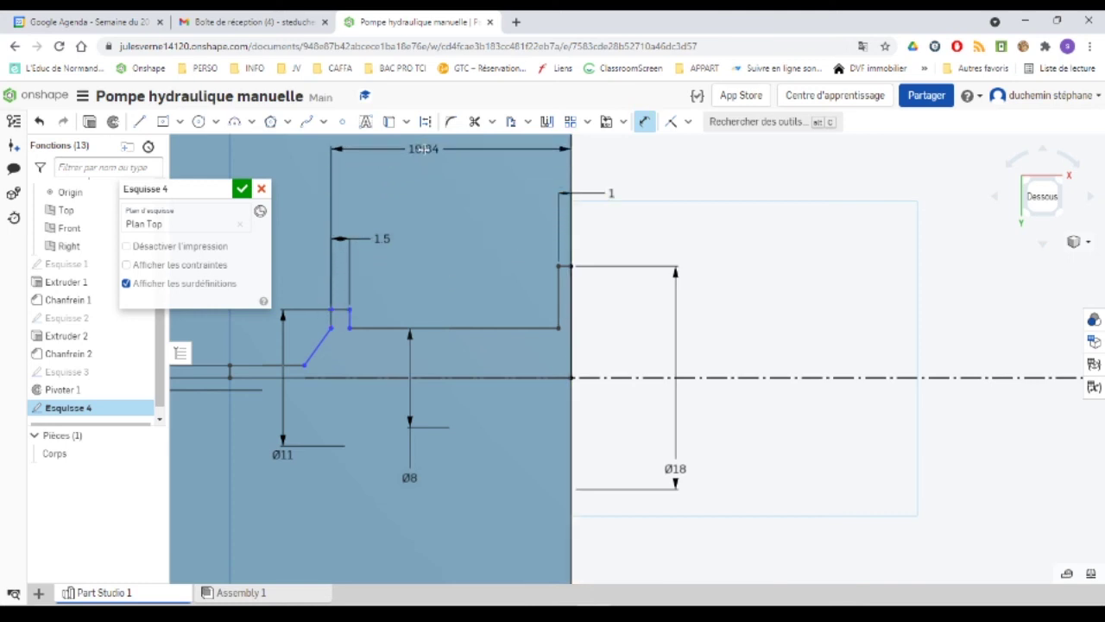
left_click(425, 149)
type("13")
key("Return")
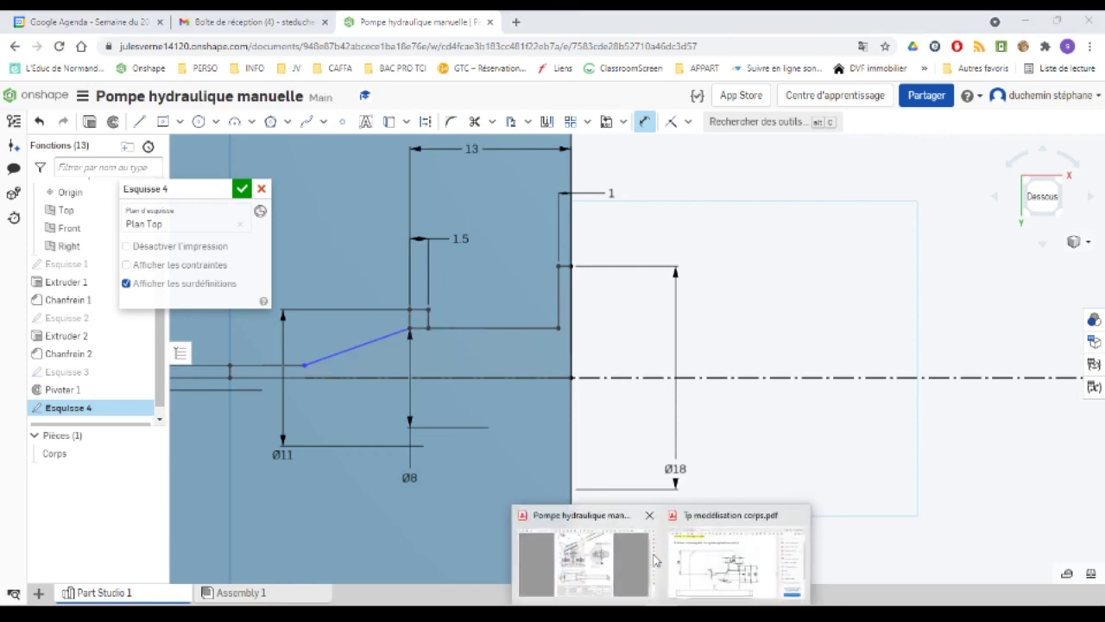
Check the cone angle in Tp modélisation corps.pdf, and dimension the slanted line against the groove's inner vertical line as 30°, with the label clear of the profile
left_click(660, 542)
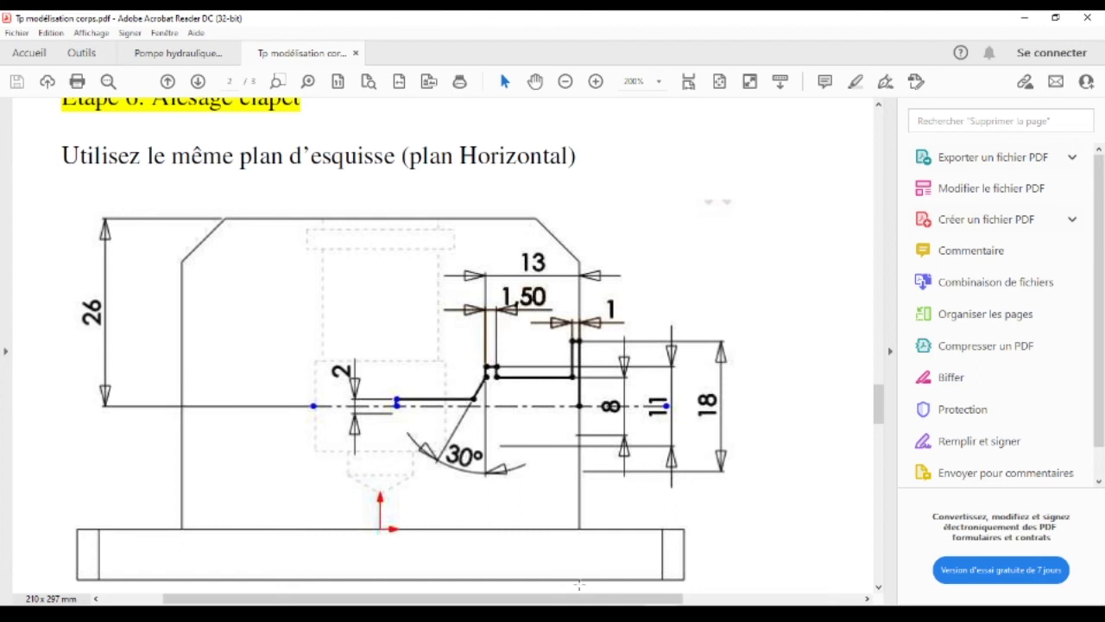
key("alt+Tab")
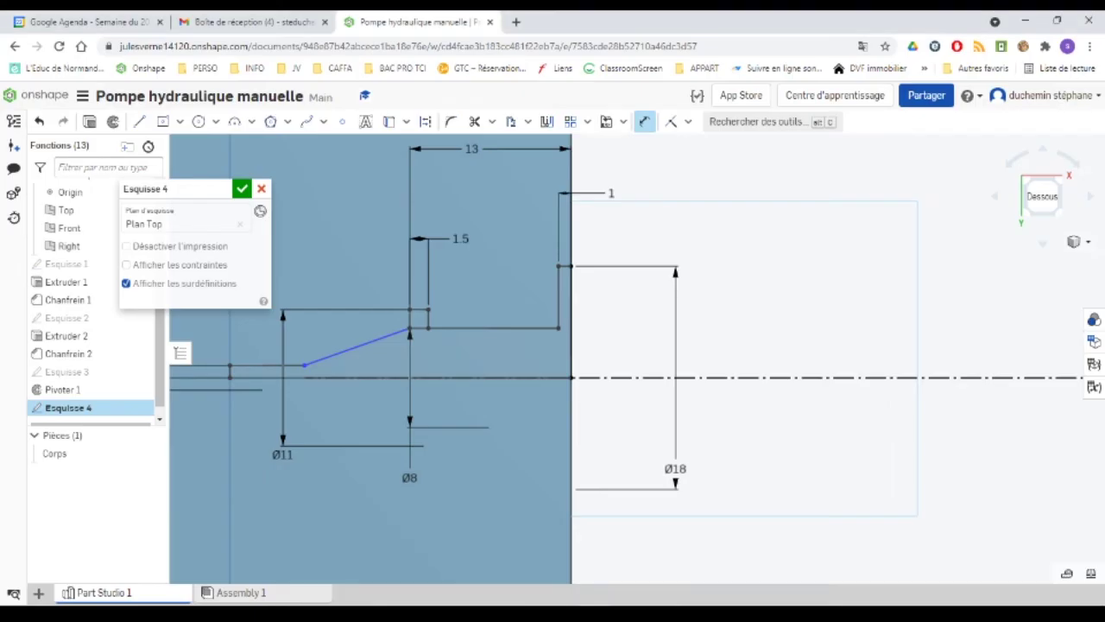
left_click(411, 331)
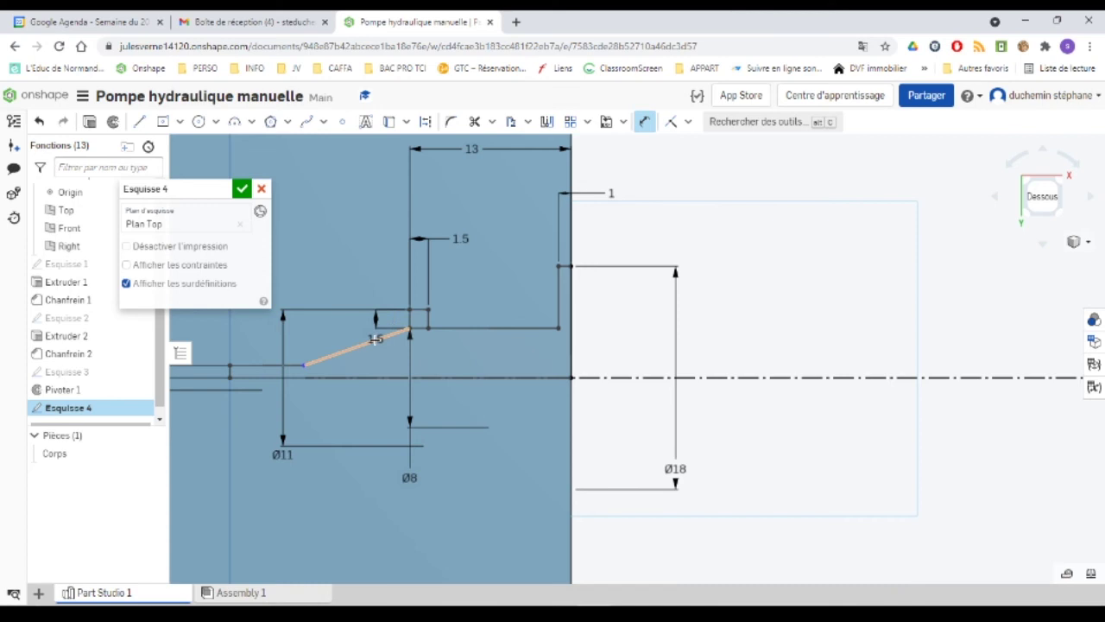
left_click(376, 339)
left_click(374, 376)
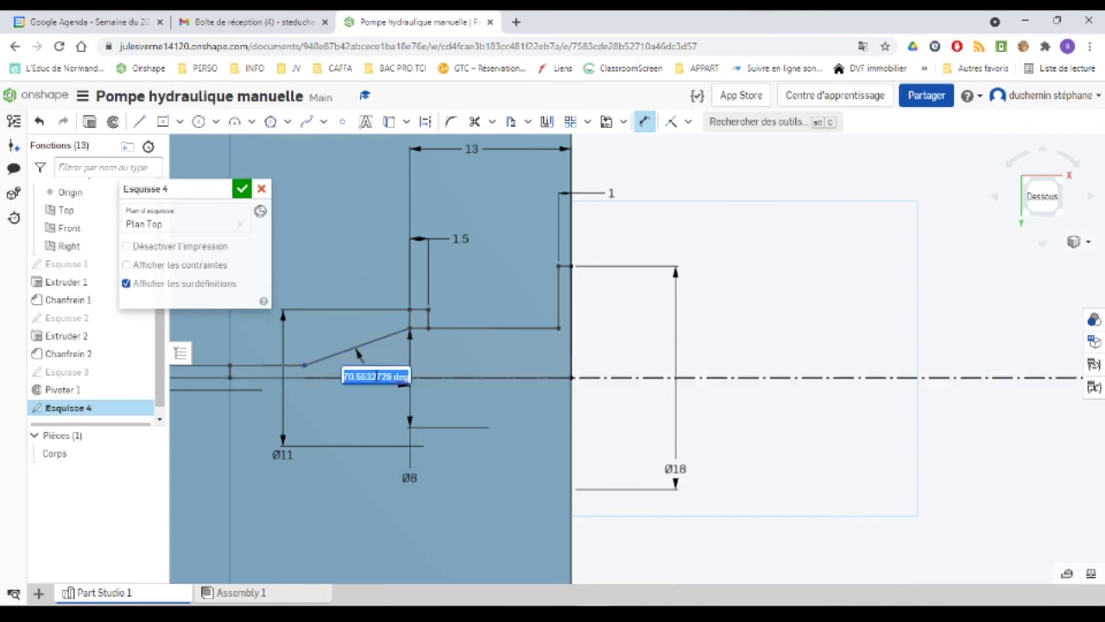
type("30")
key("Return")
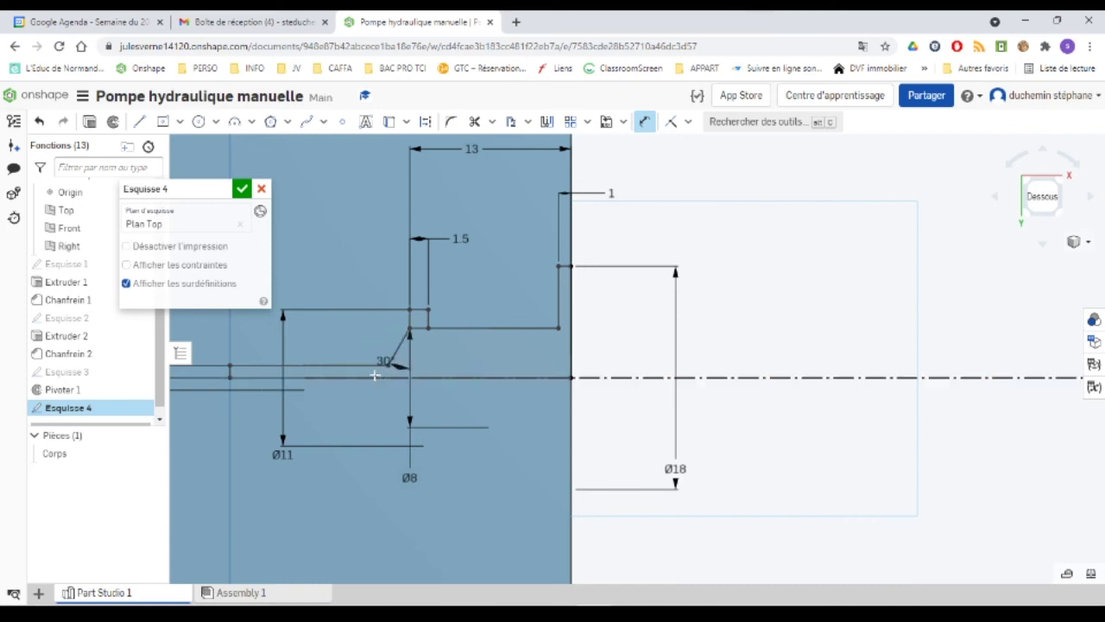
left_click_drag(383, 360, 346, 340)
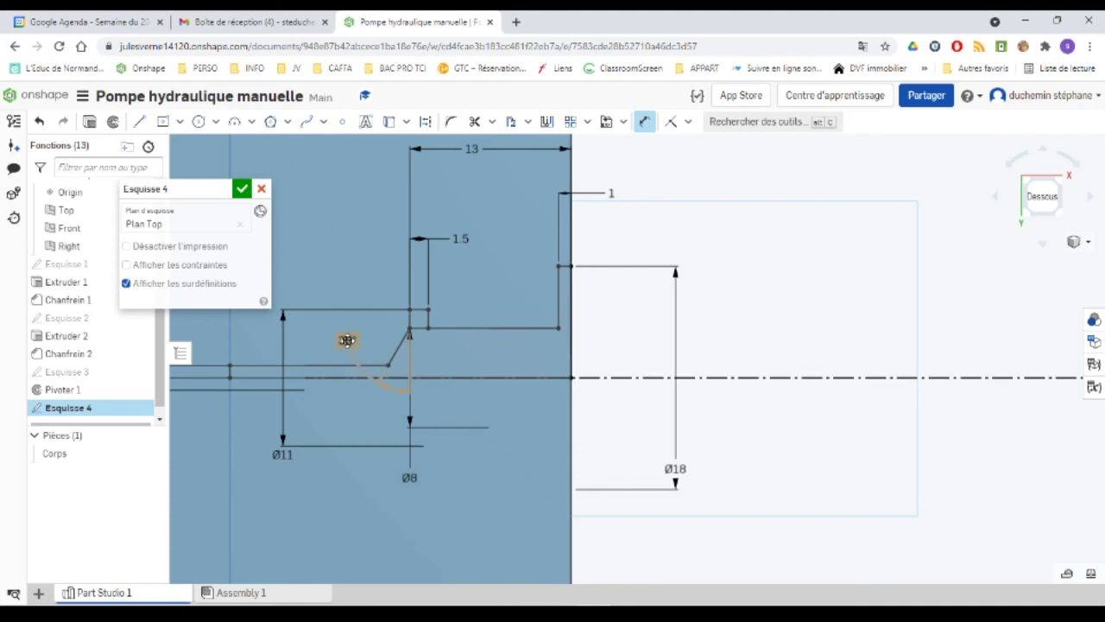
Revolve the Esquisse 4 profile fully around its axis edge as a material removal from the Corps part
scroll(403, 447, "down", 1)
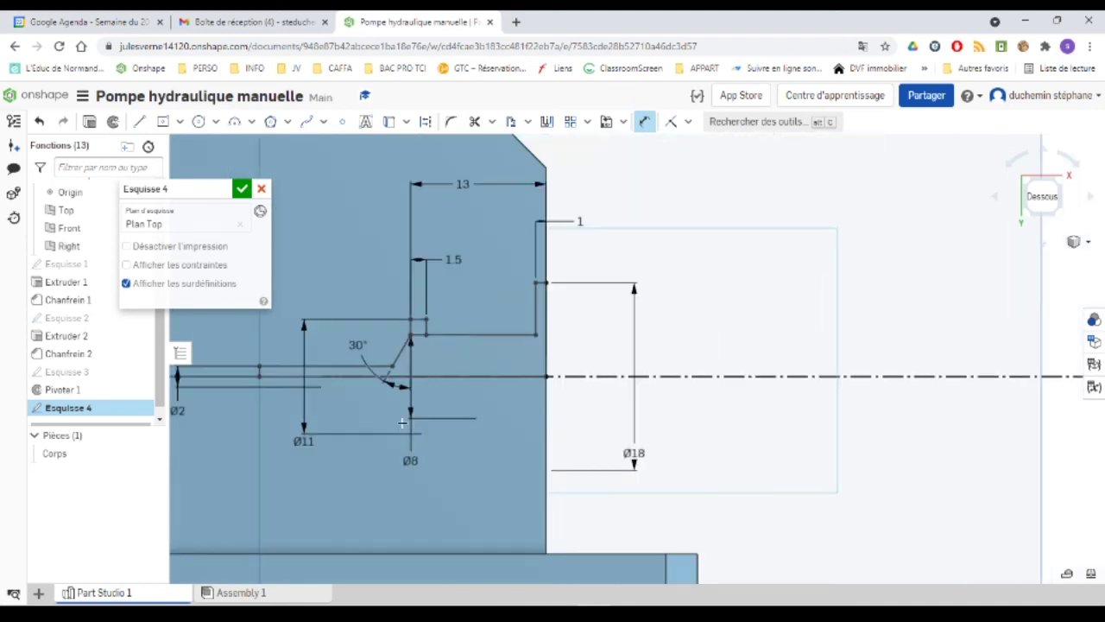
scroll(397, 414, "down", 3)
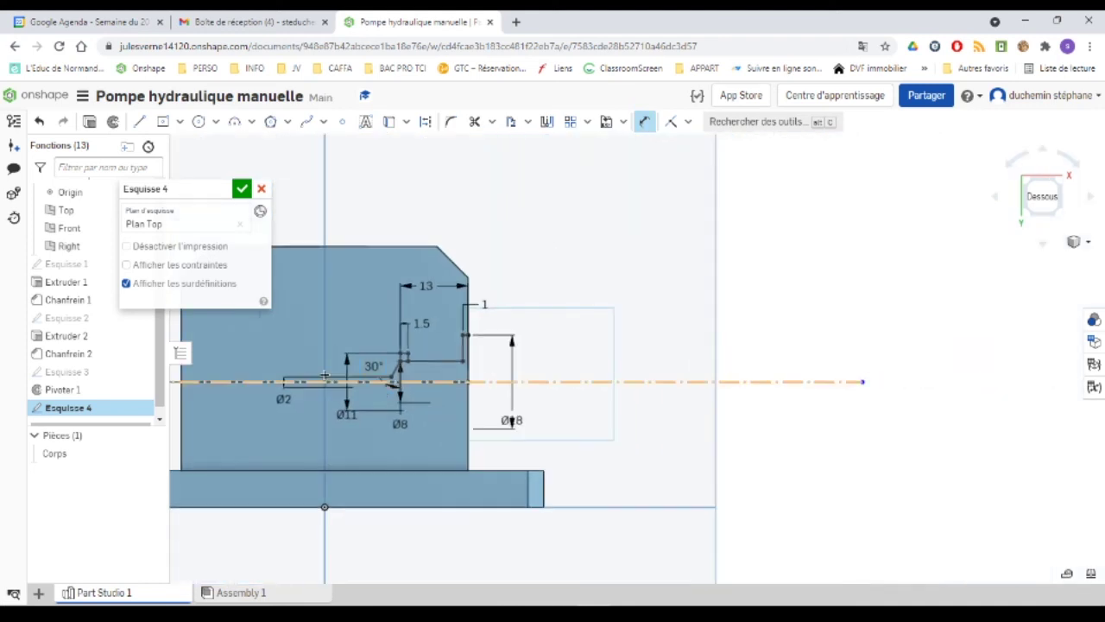
left_click(111, 122)
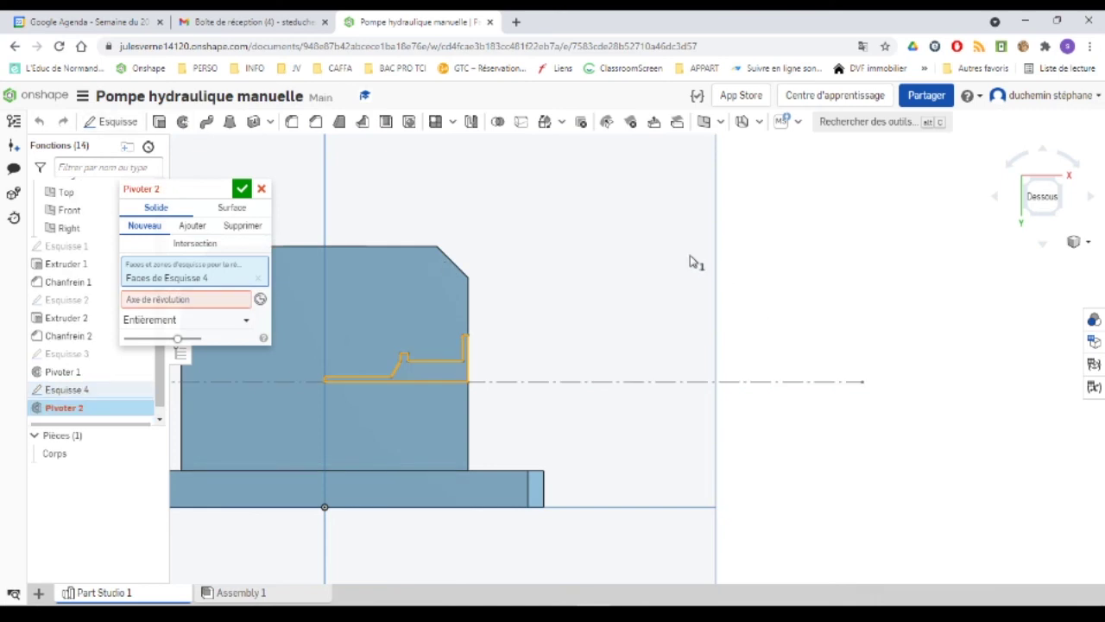
key("shift+7")
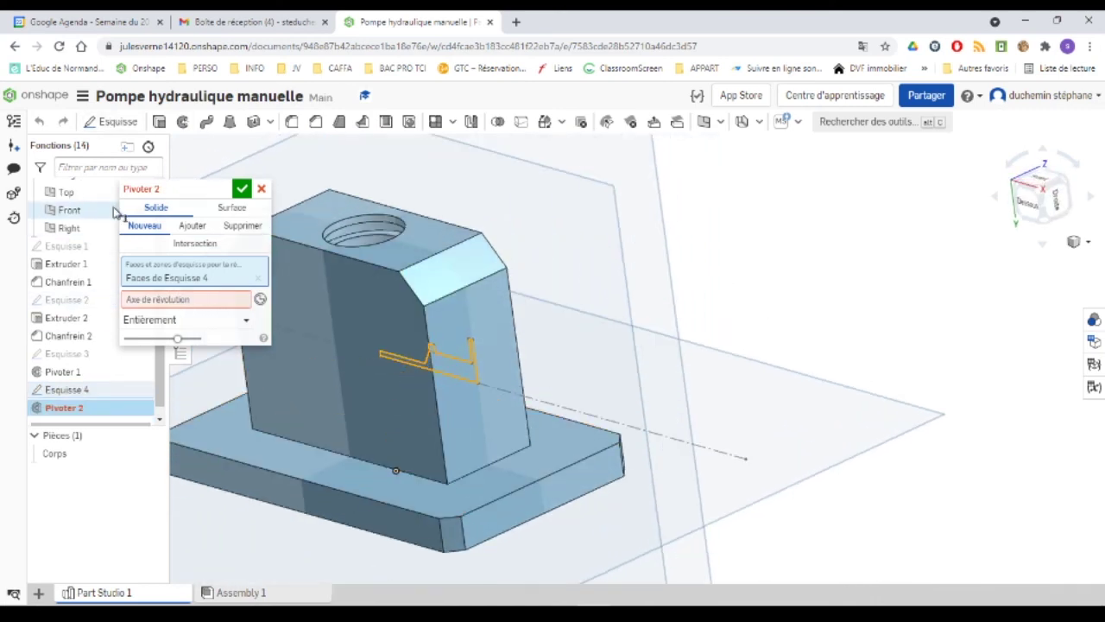
left_click(231, 226)
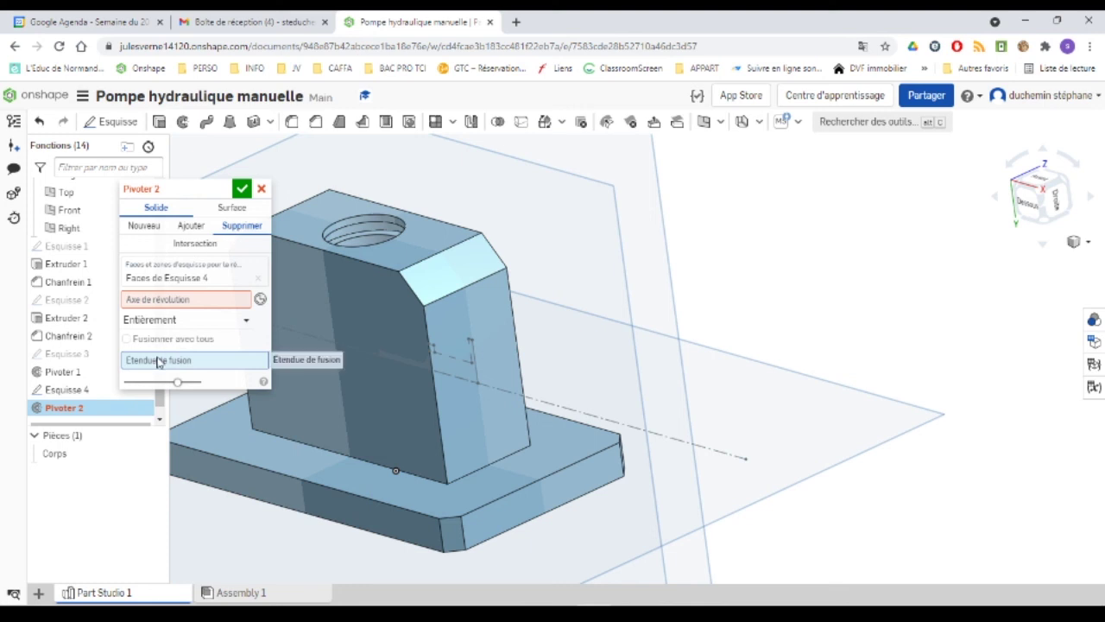
left_click(161, 300)
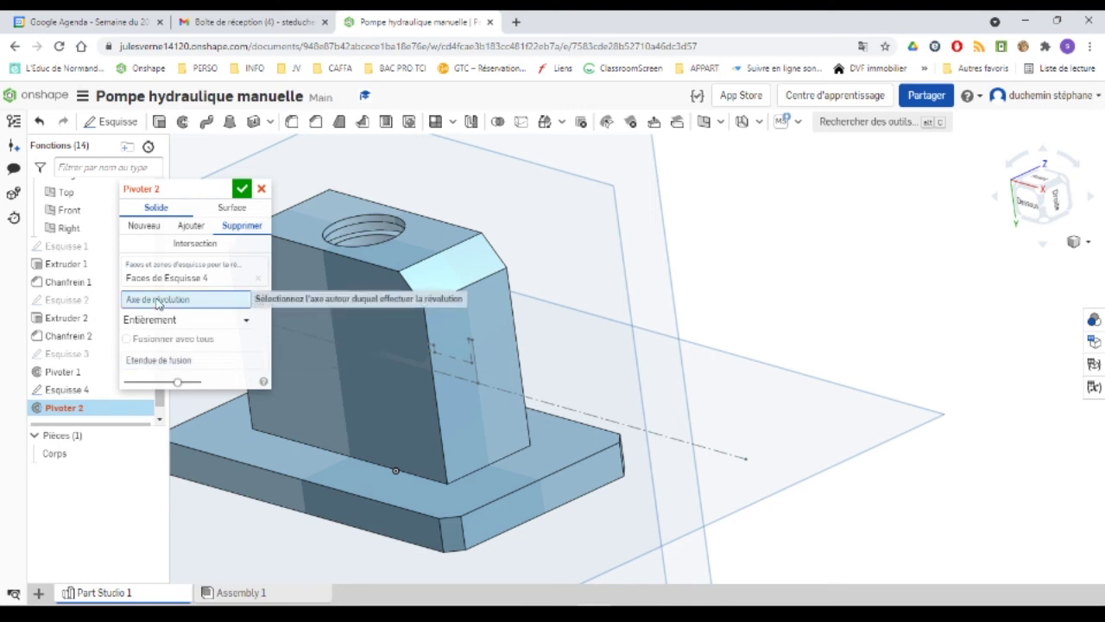
left_click(460, 381)
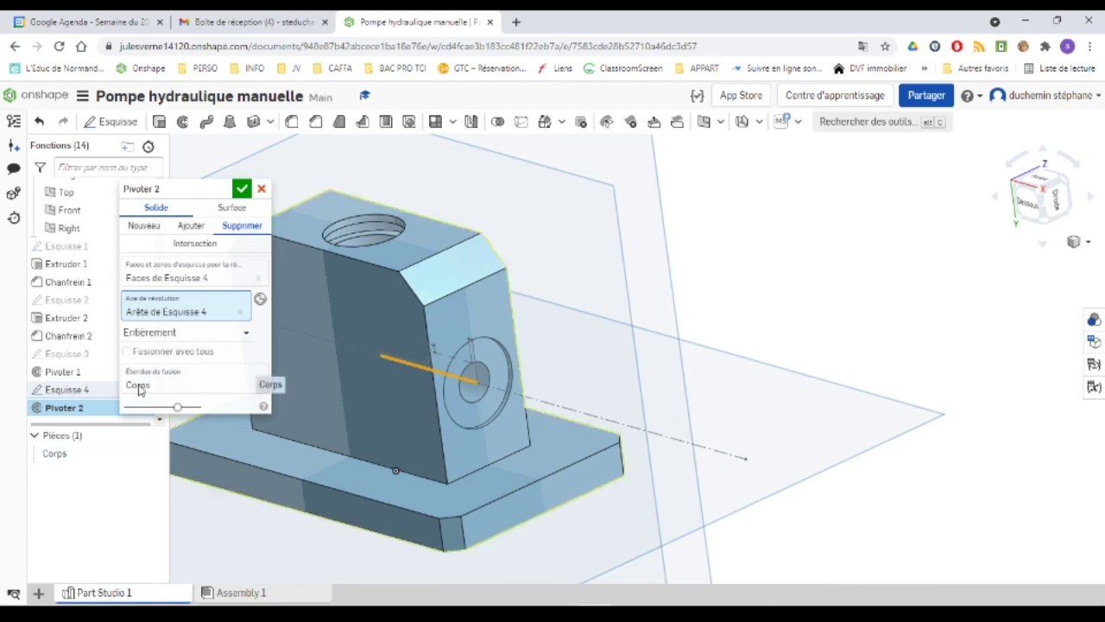
left_click(242, 188)
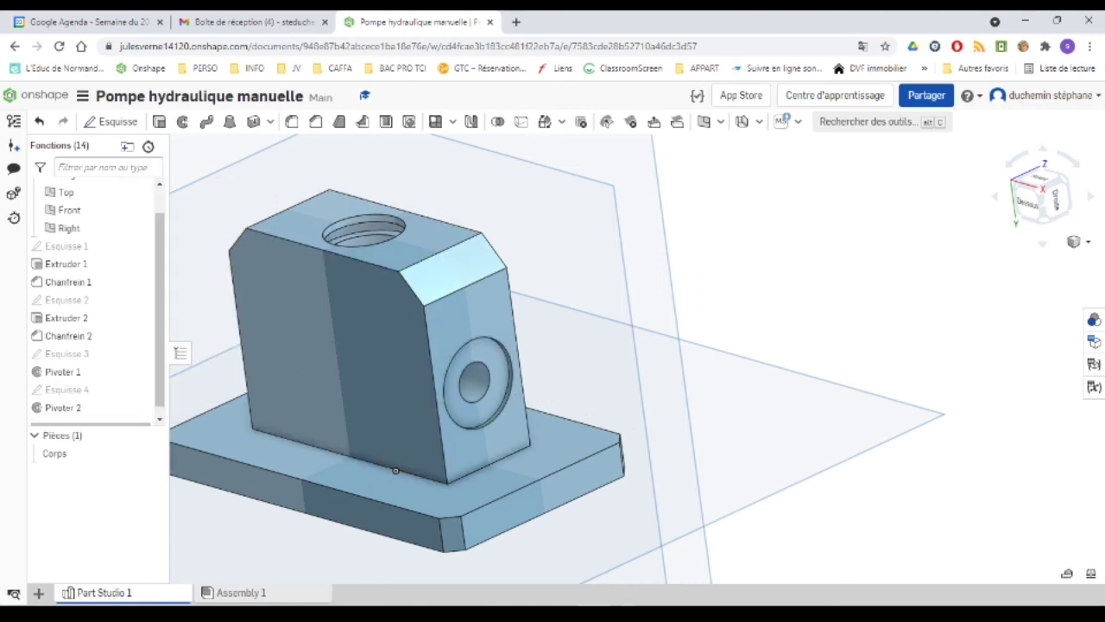
Read the next modelling step, Etape 7, in Tp modélisation corps.pdf, and return to the part in Onshape
mouse_move(661, 611)
left_click(691, 570)
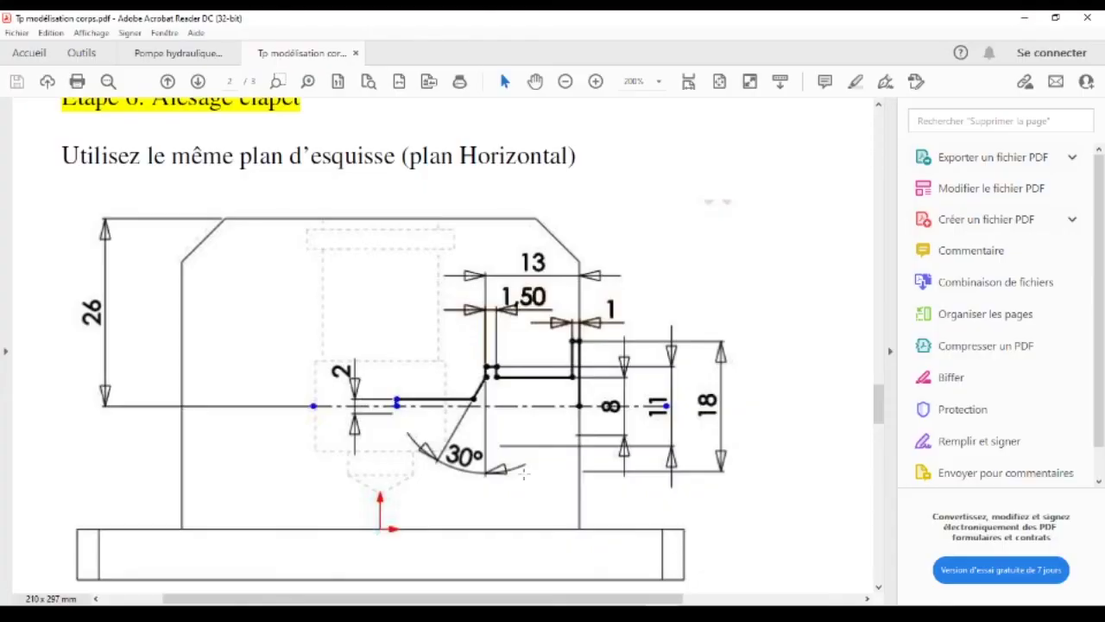
scroll(391, 375, "down", 5)
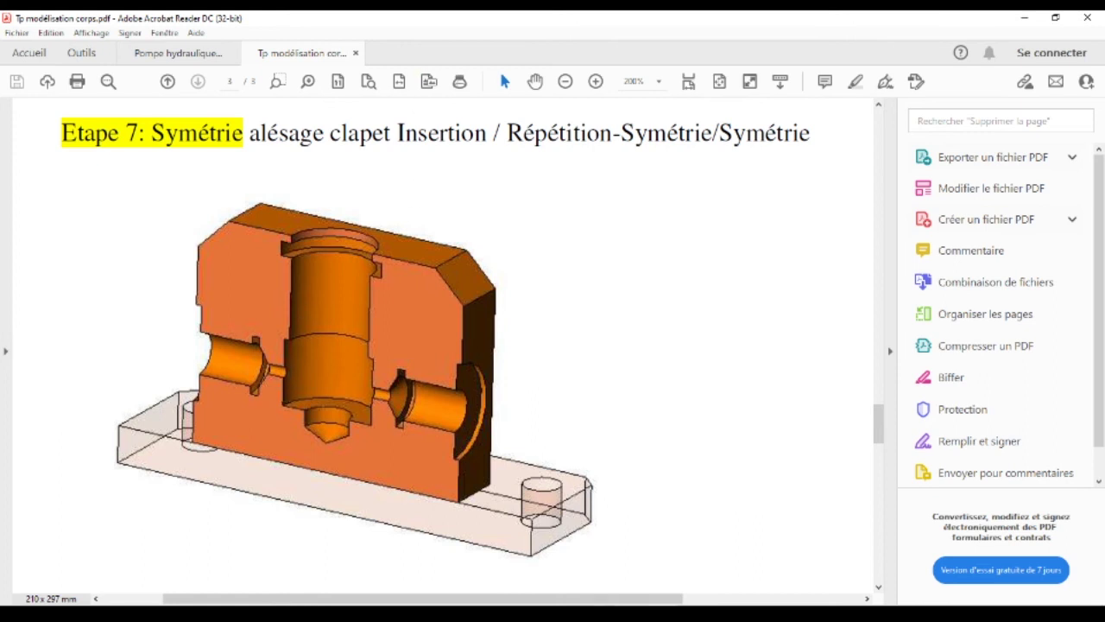
key("alt+Tab")
Mirror the Pivoter 2 valve bore about the Right plane, using the Symétrie de fonction type
scroll(366, 234, "up", 5)
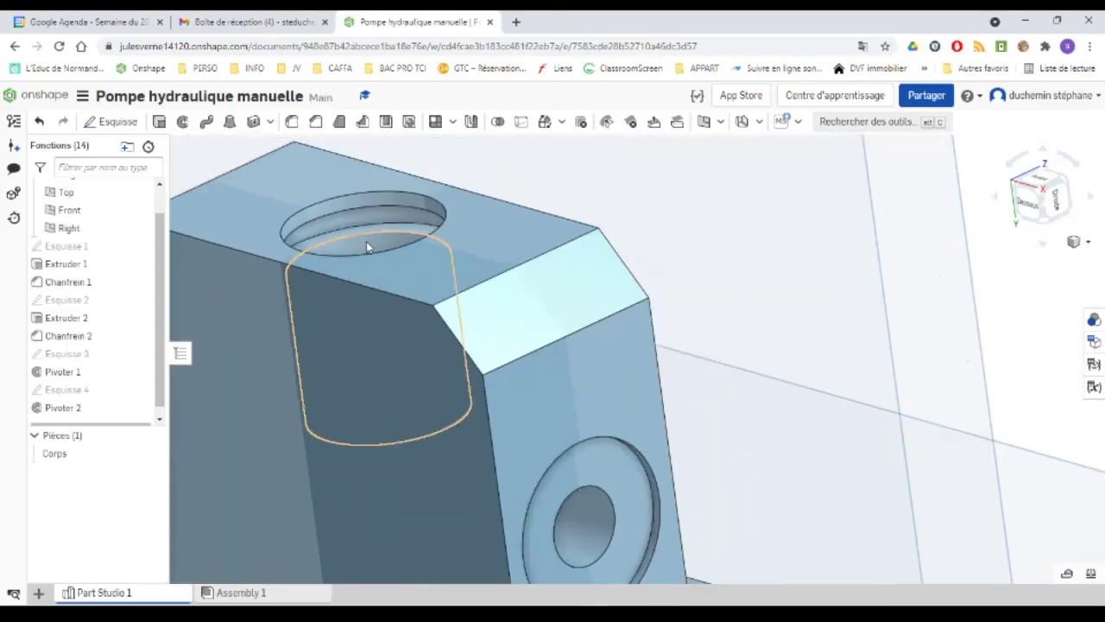
scroll(366, 244, "down", 8)
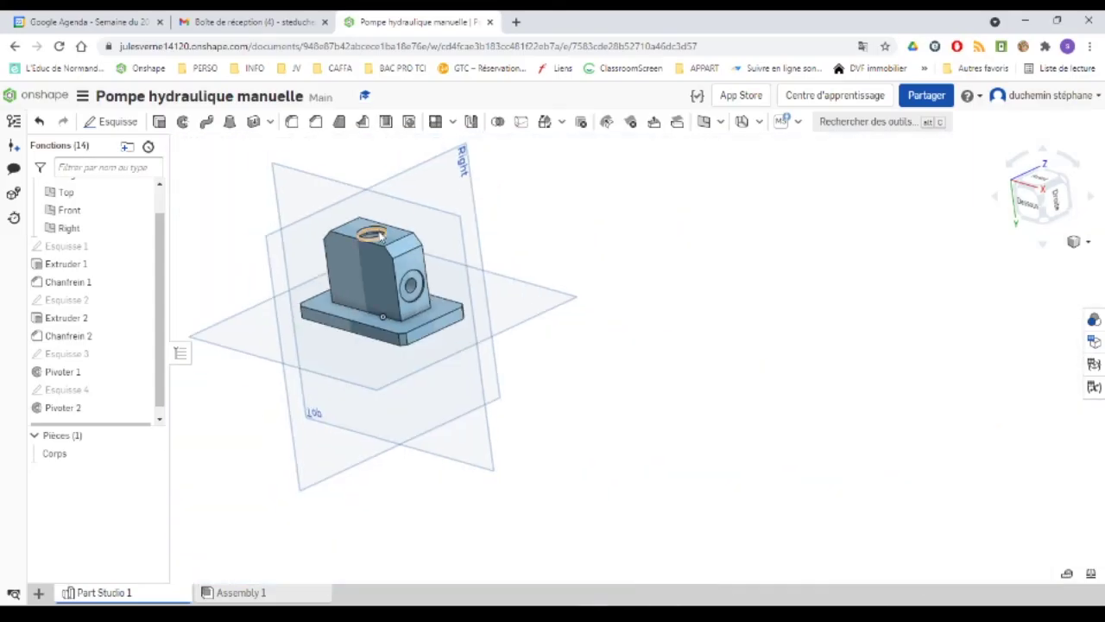
left_click(472, 122)
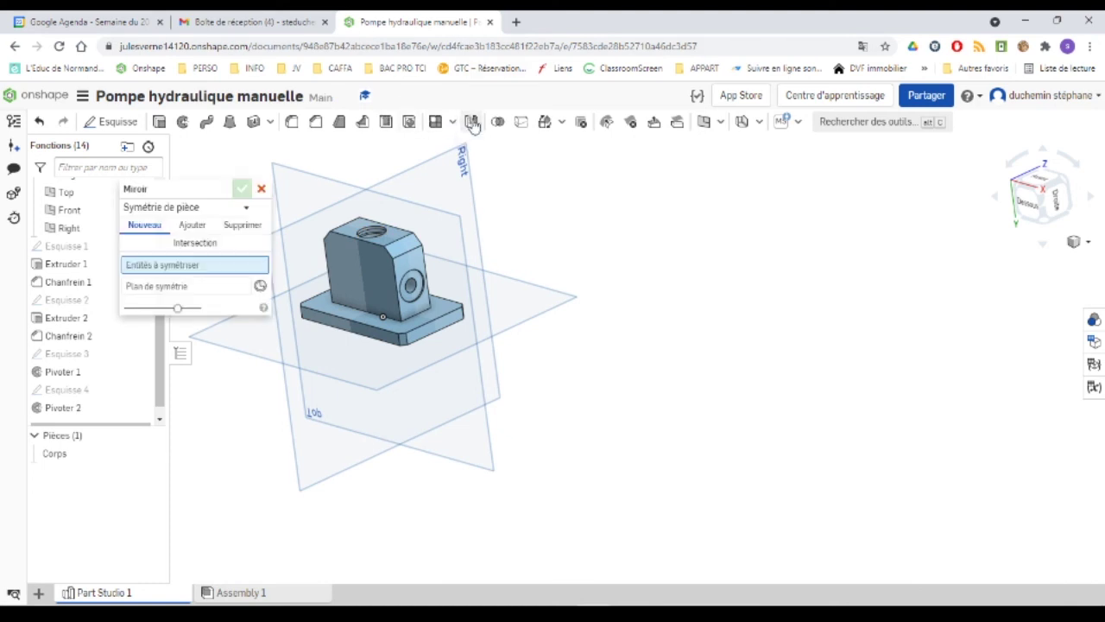
left_click(153, 286)
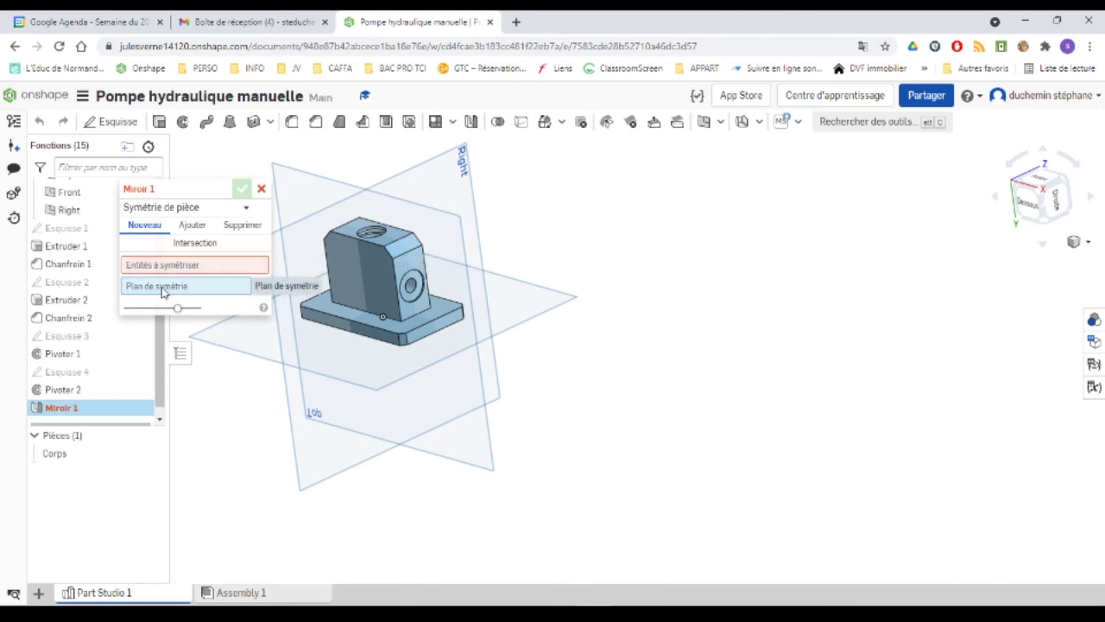
left_click(464, 164)
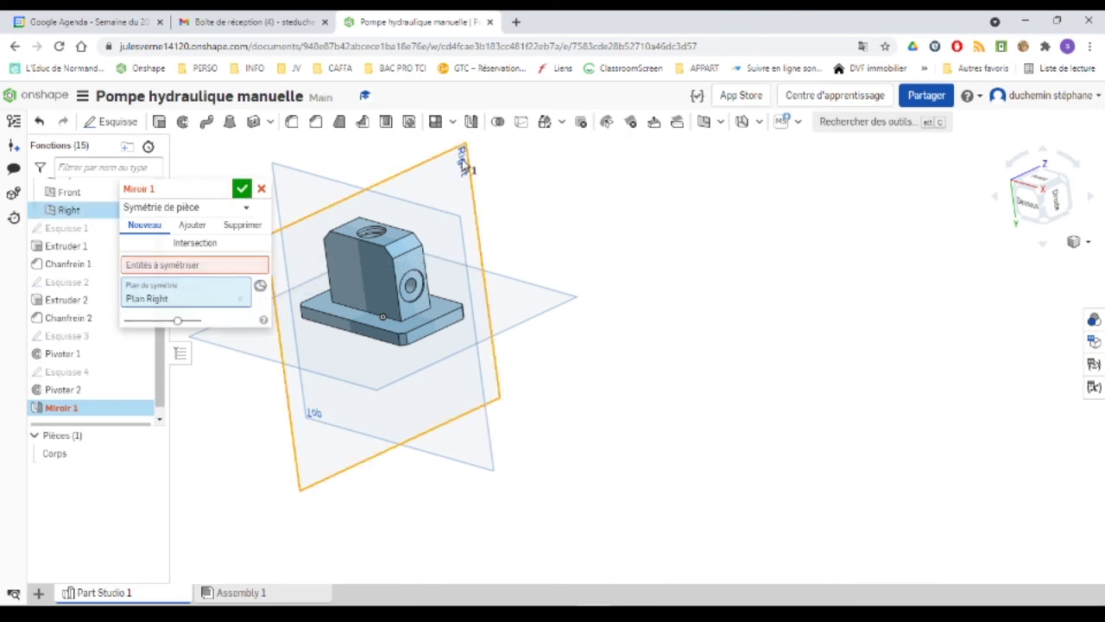
left_click(160, 268)
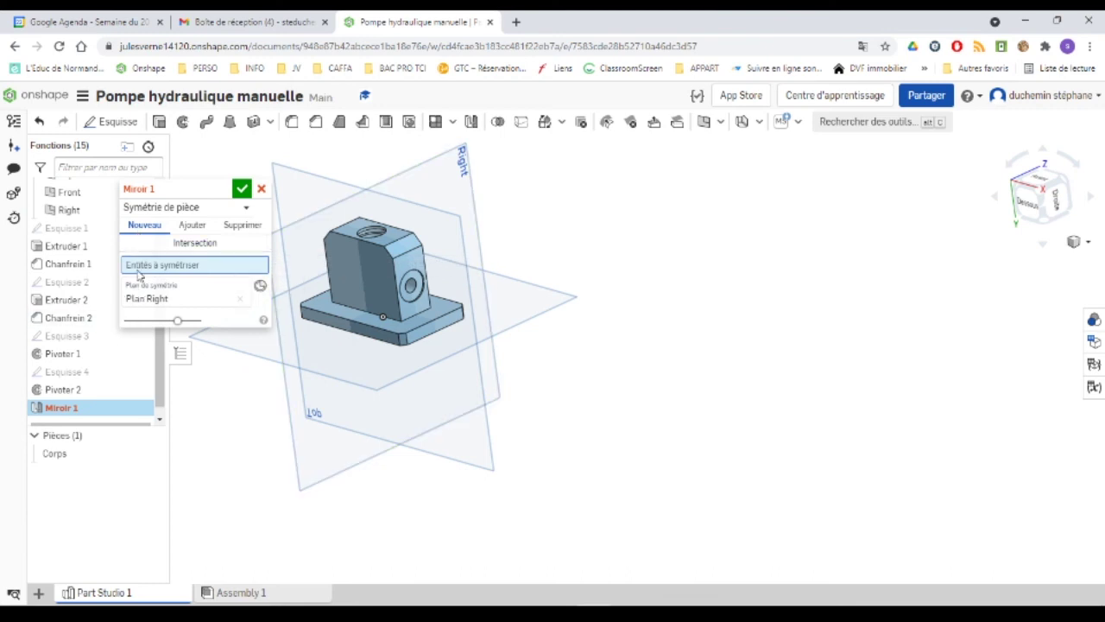
left_click(193, 210)
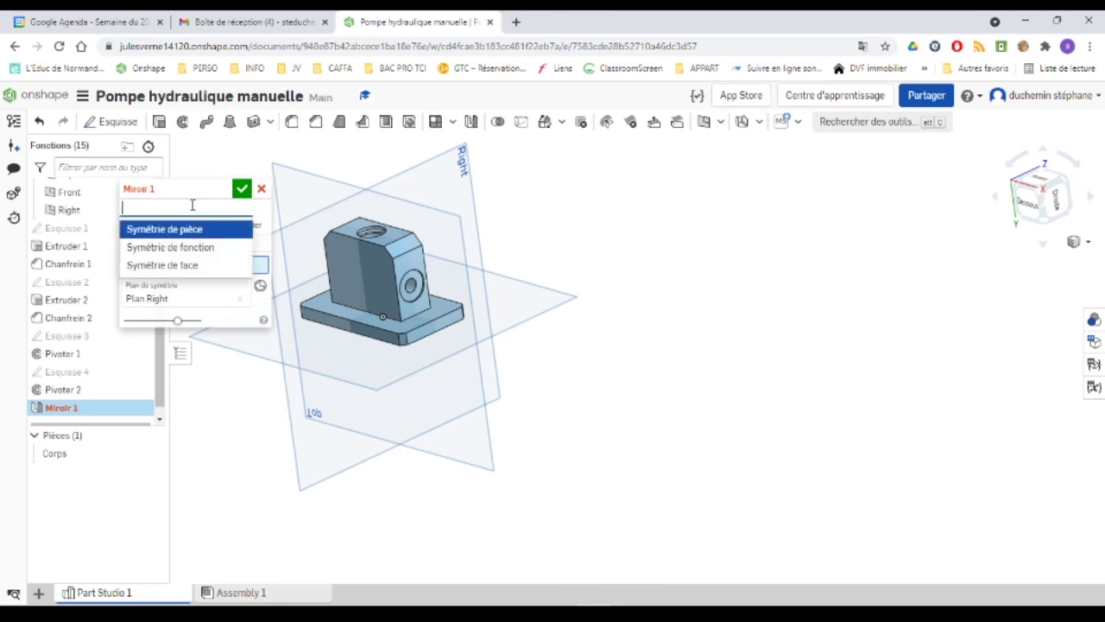
left_click(184, 248)
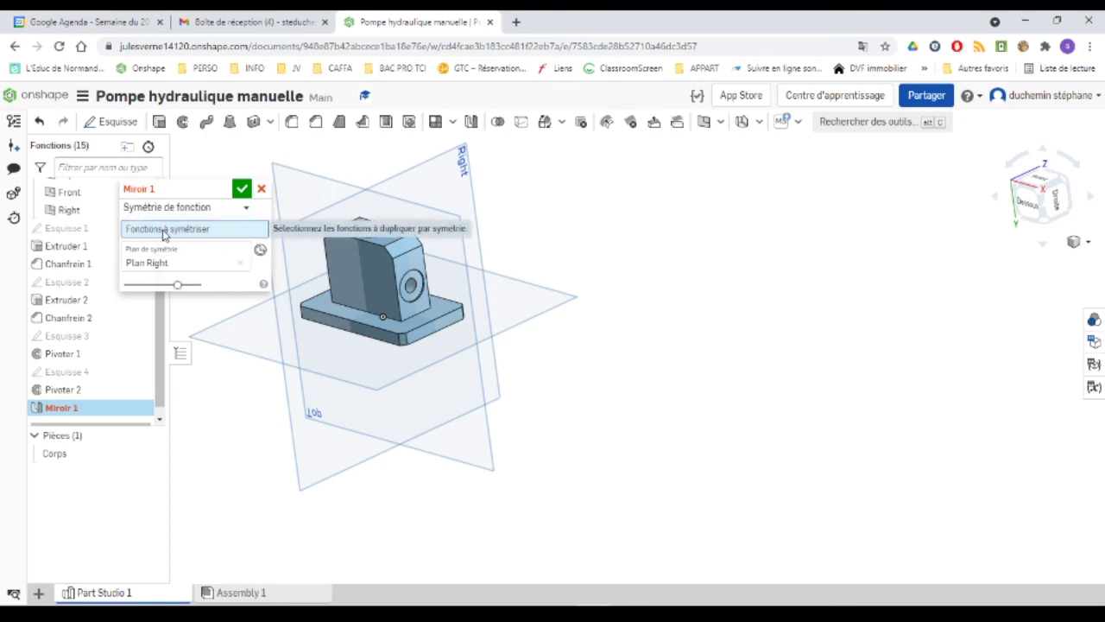
left_click(59, 393)
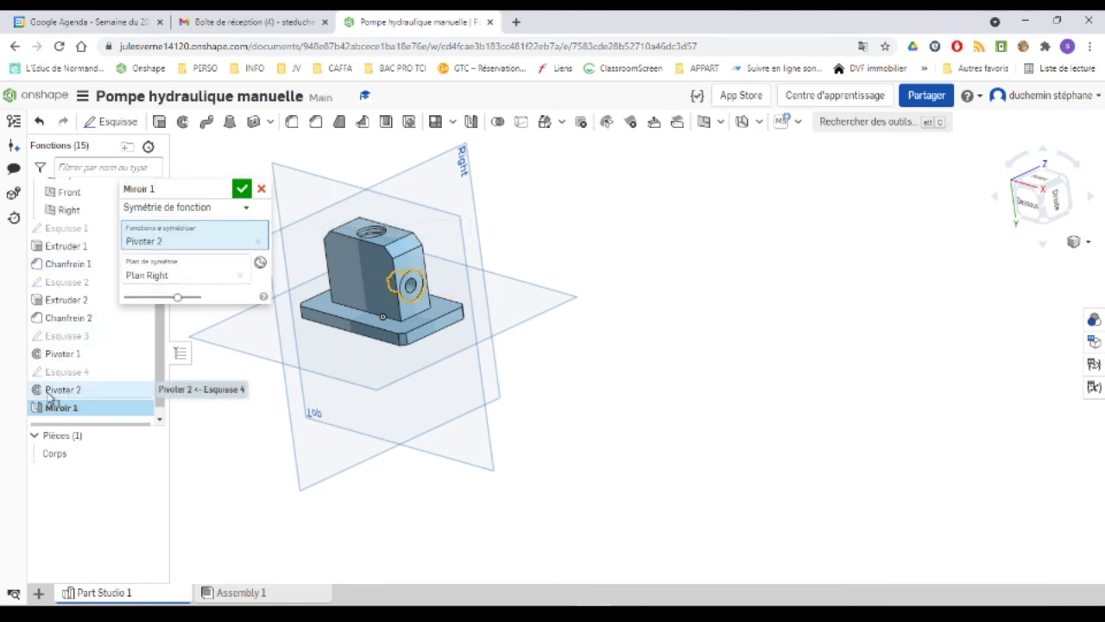
right_click_drag(375, 388, 350, 335)
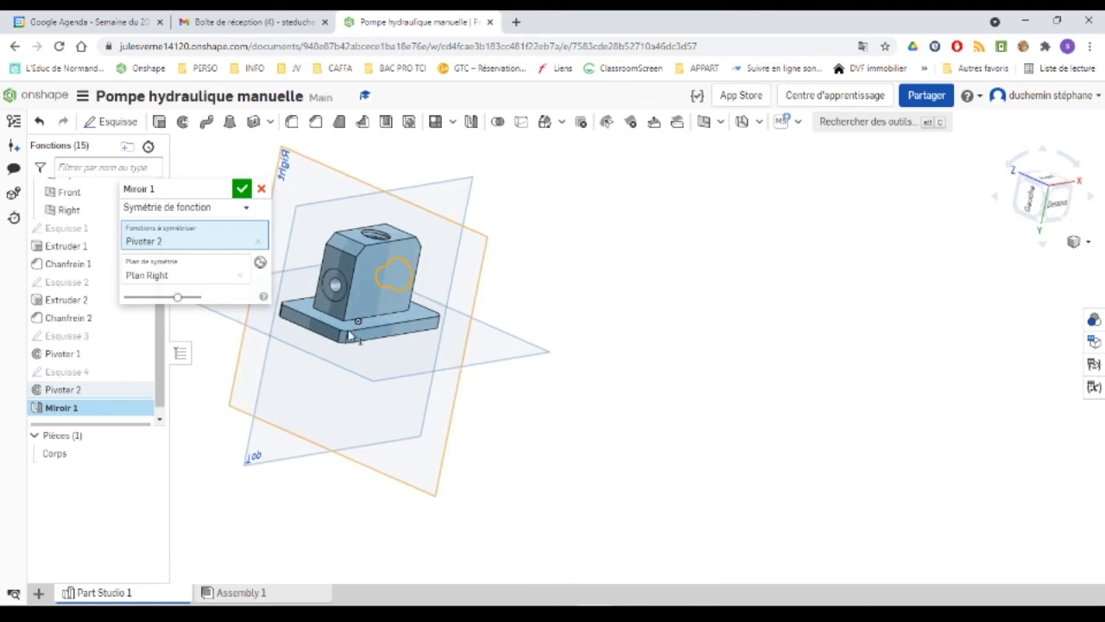
left_click(242, 190)
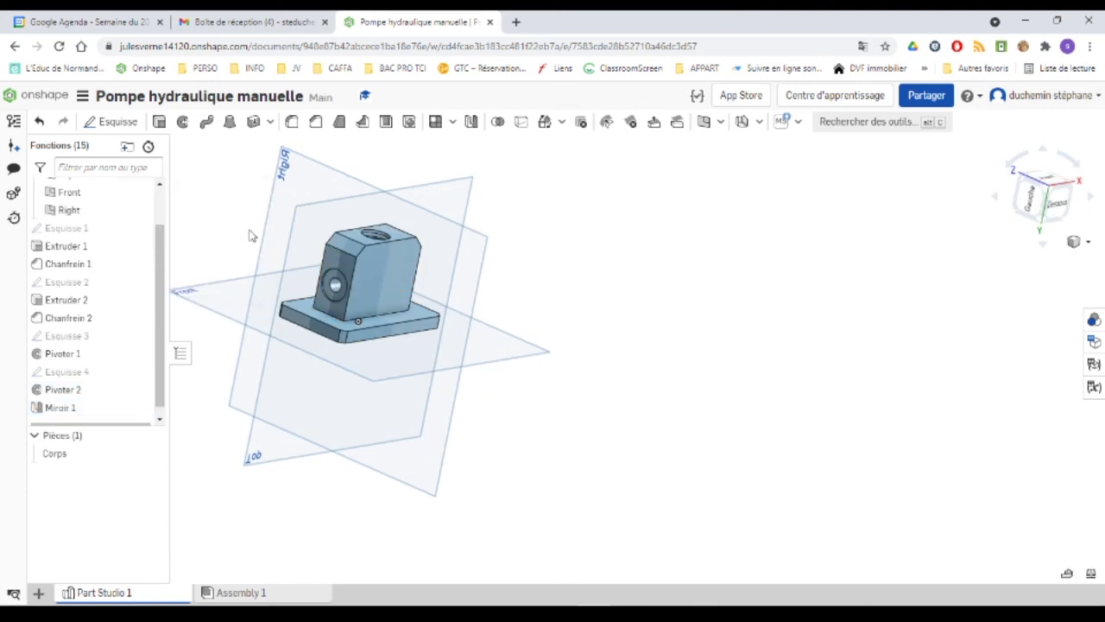
Inspect both ends of the mirrored body, and read Etape 8, Trou débouchant, in Tp modélisation corps.pdf before returning to Onshape
scroll(400, 276, "down", 2)
scroll(399, 276, "up", 5)
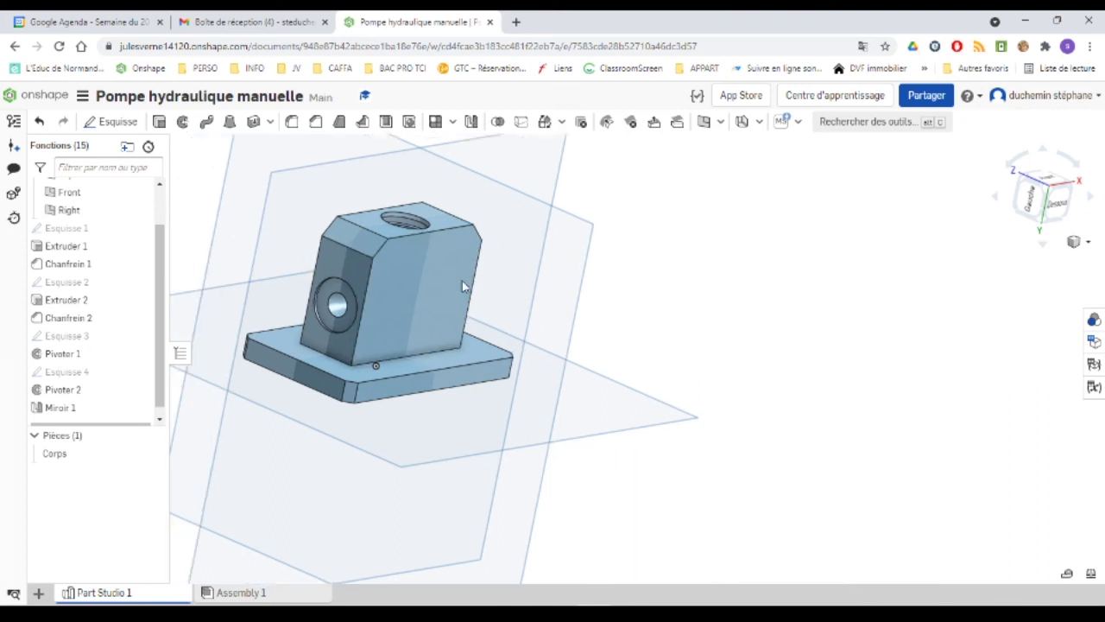
middle_click_drag(462, 280, 698, 310)
right_click_drag(698, 310, 648, 373)
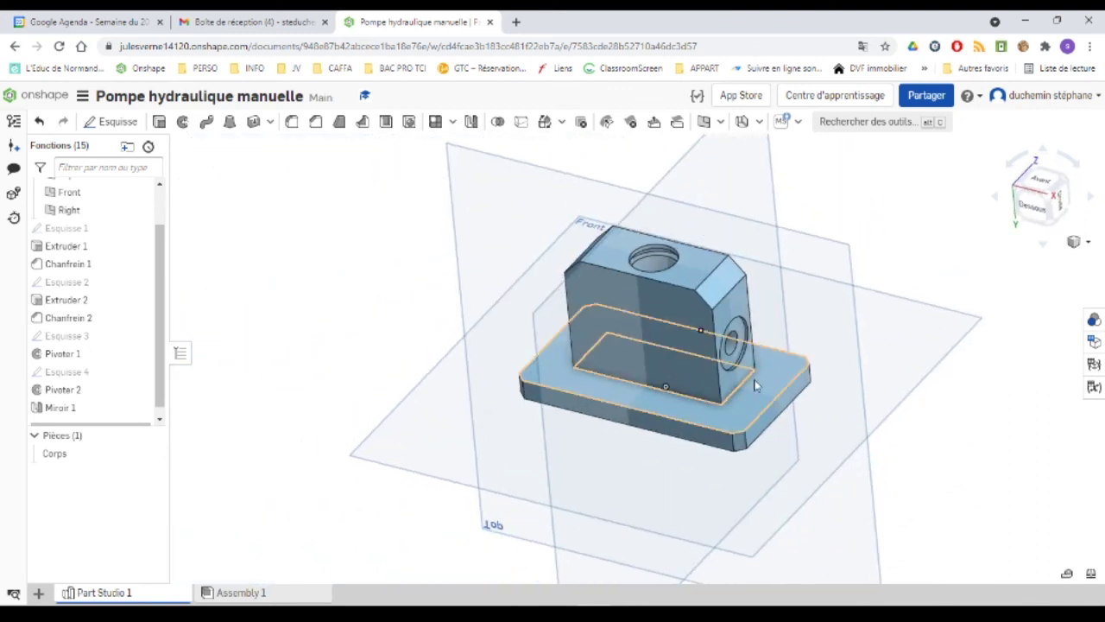
middle_click_drag(755, 386, 583, 347)
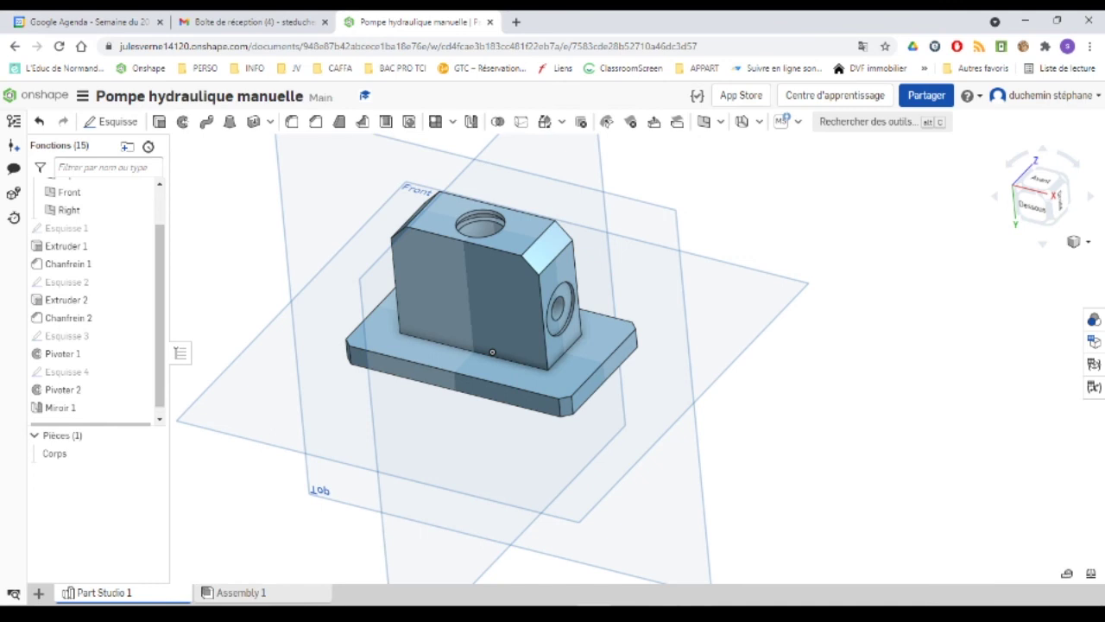
mouse_move(681, 615)
left_click(720, 573)
scroll(448, 335, "down", 5)
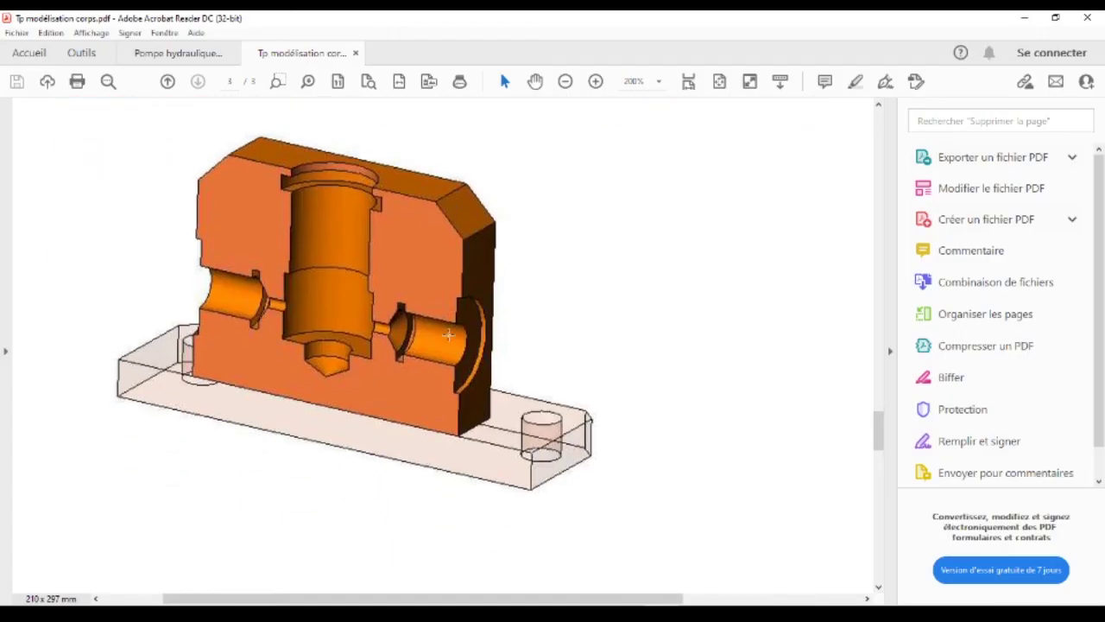
scroll(325, 311, "down", 10)
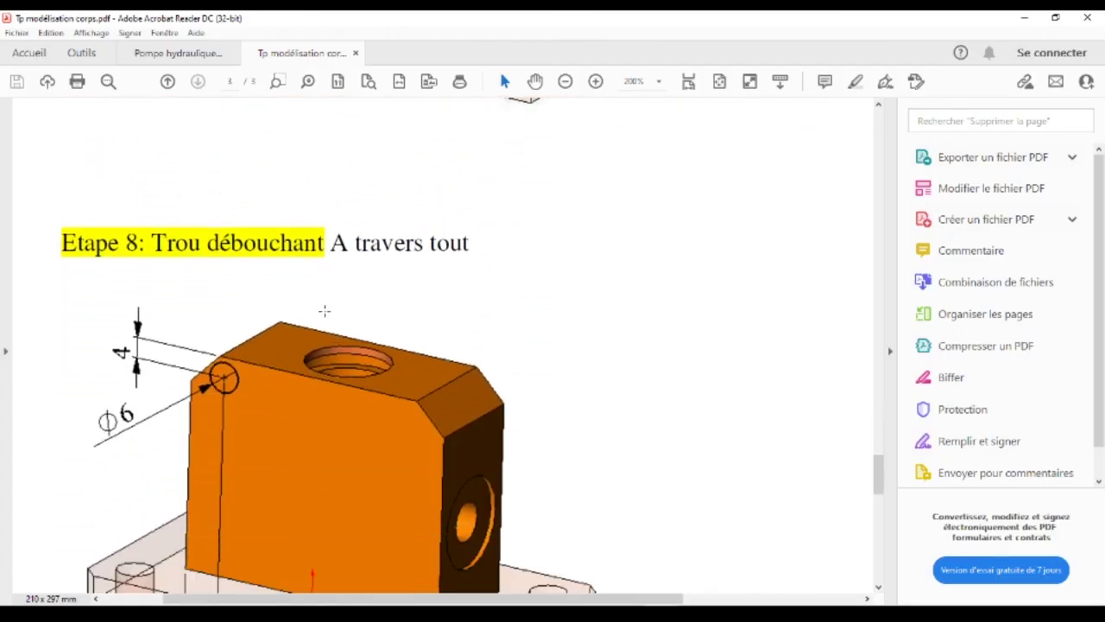
scroll(325, 311, "down", 3)
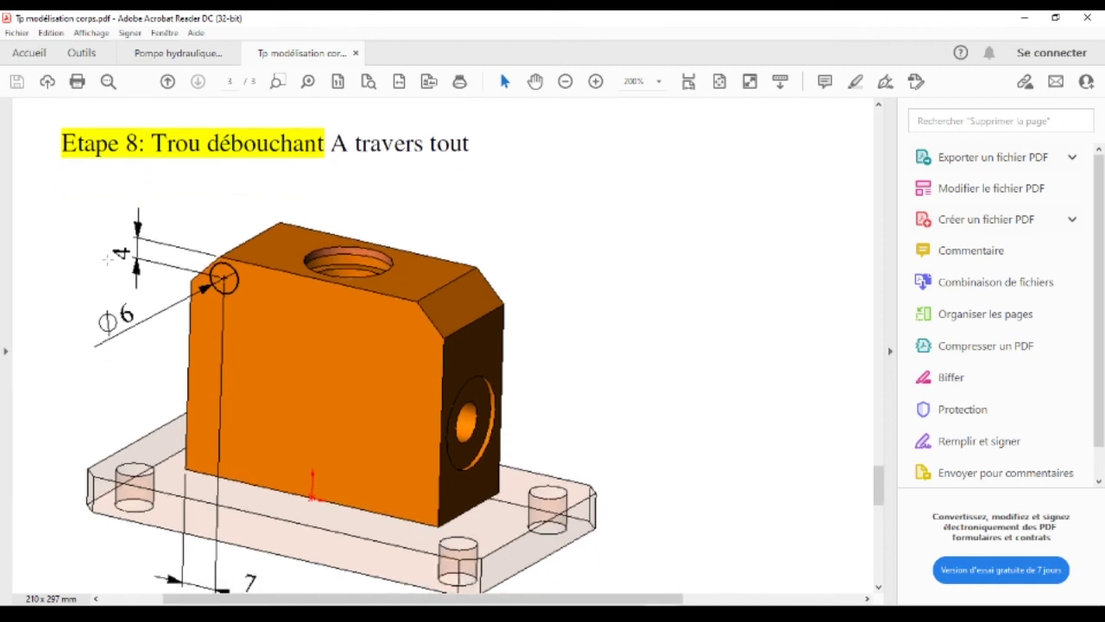
scroll(167, 319, "down", 1)
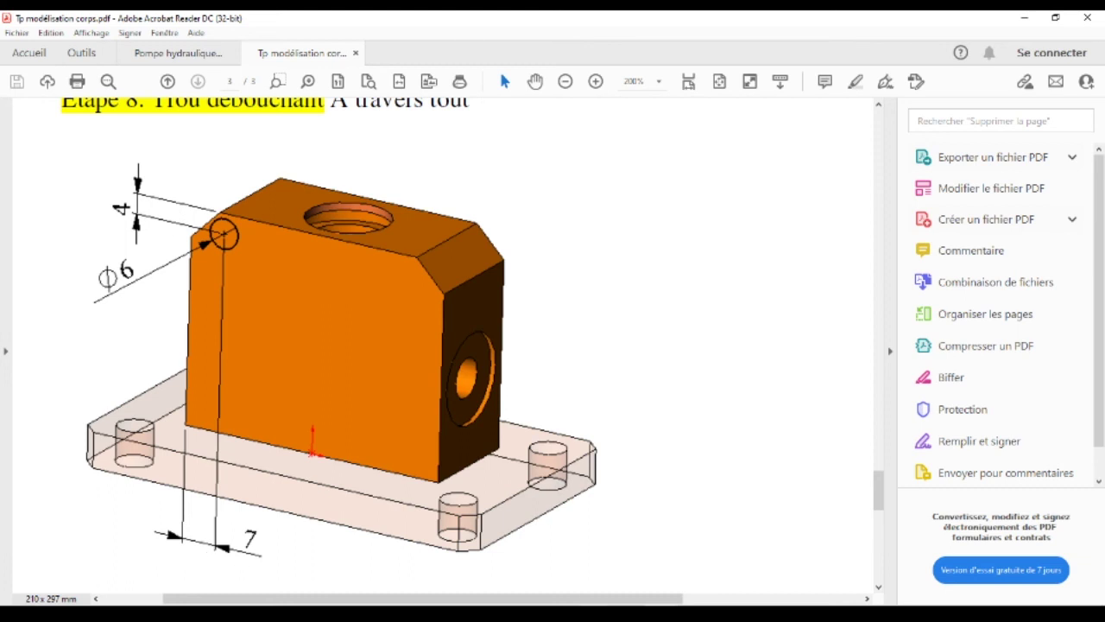
key("alt+Tab")
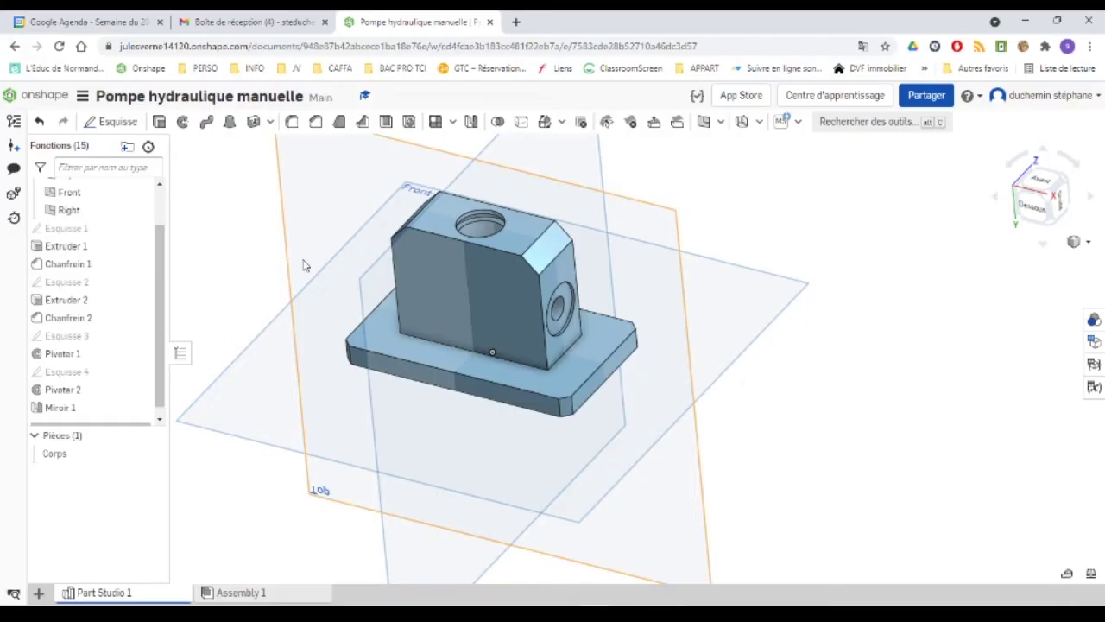
Start a sketch on the body's large front face and draw a circle about 8.6 mm in diameter near the upper-left chamfer
left_click(416, 264)
left_click(127, 123)
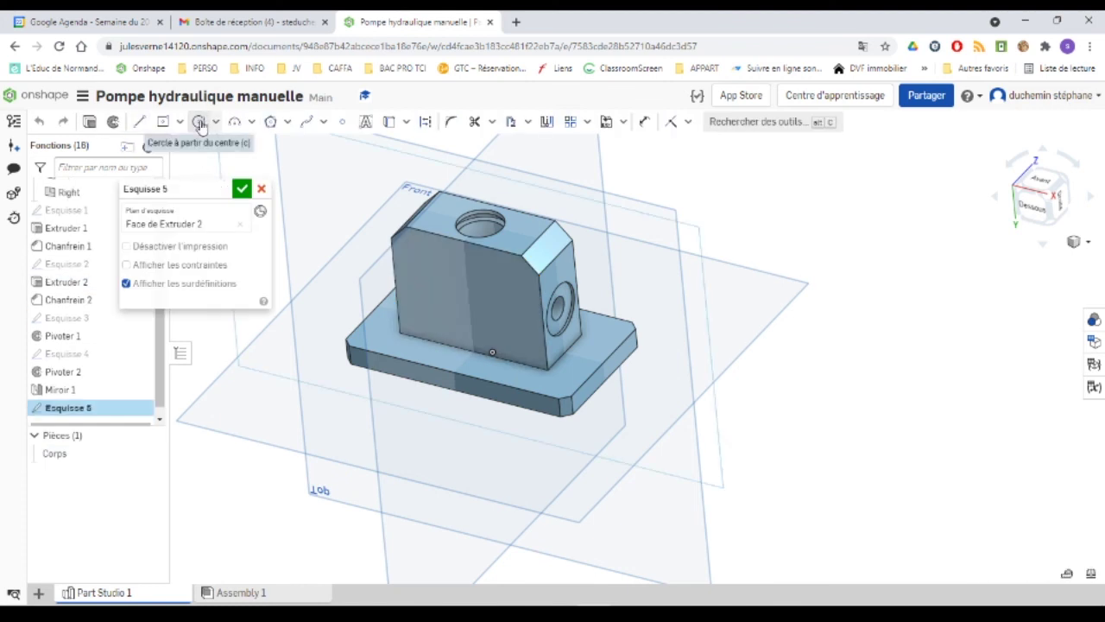
left_click(199, 123)
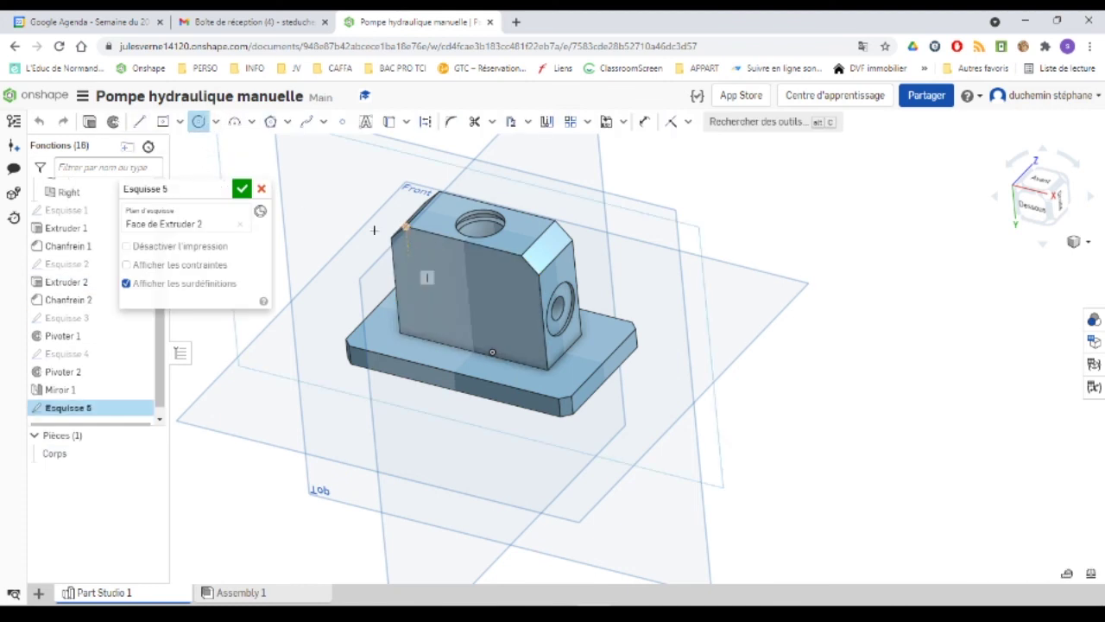
right_click(665, 519)
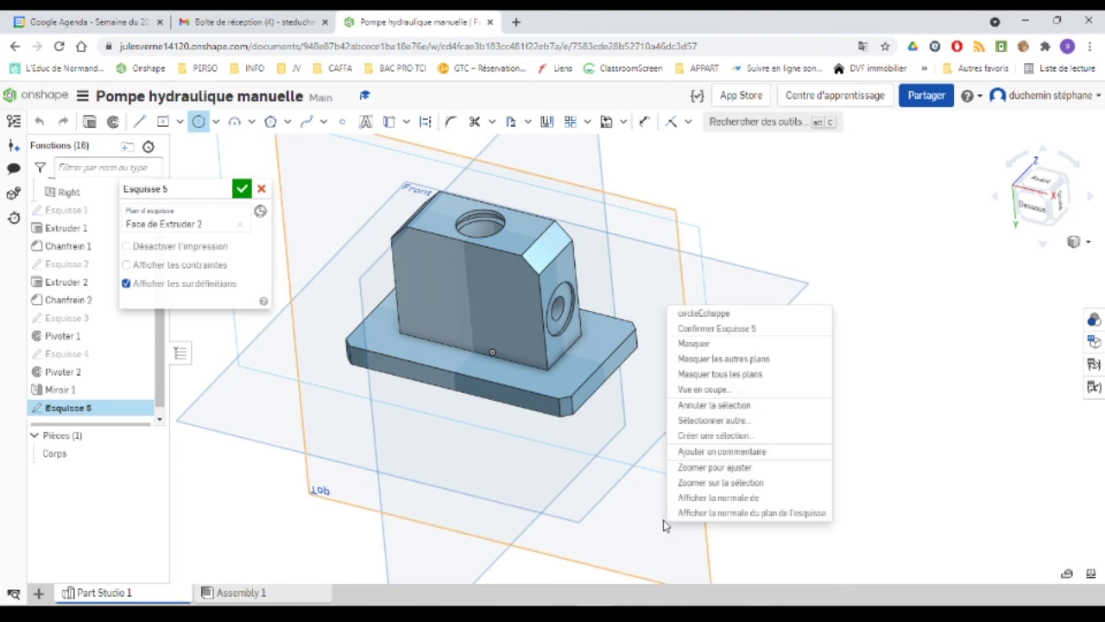
left_click(710, 497)
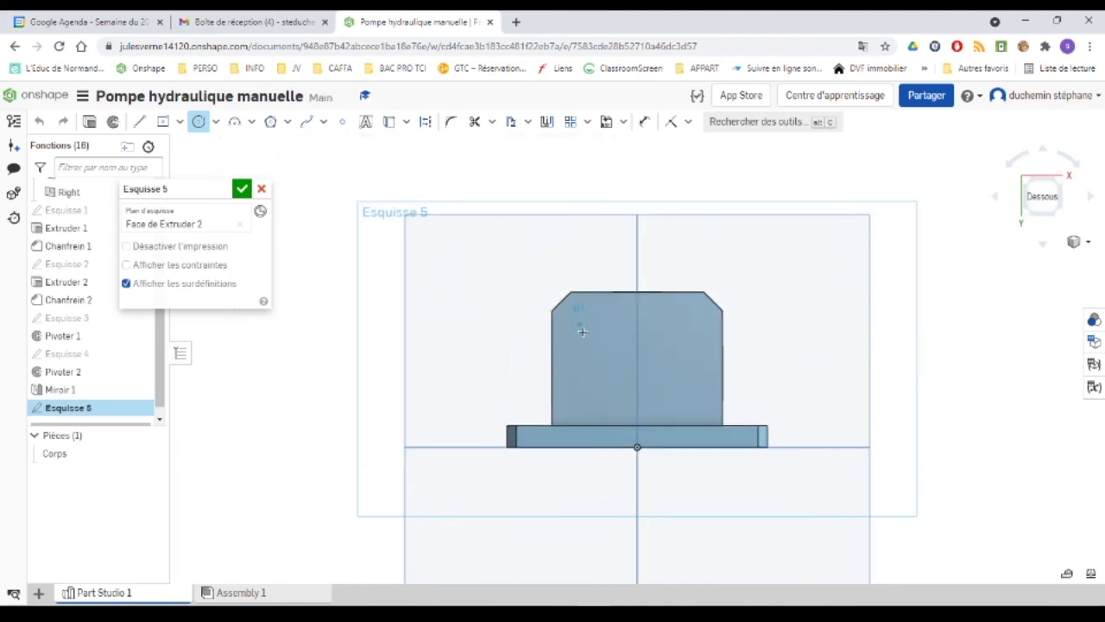
left_click(586, 336)
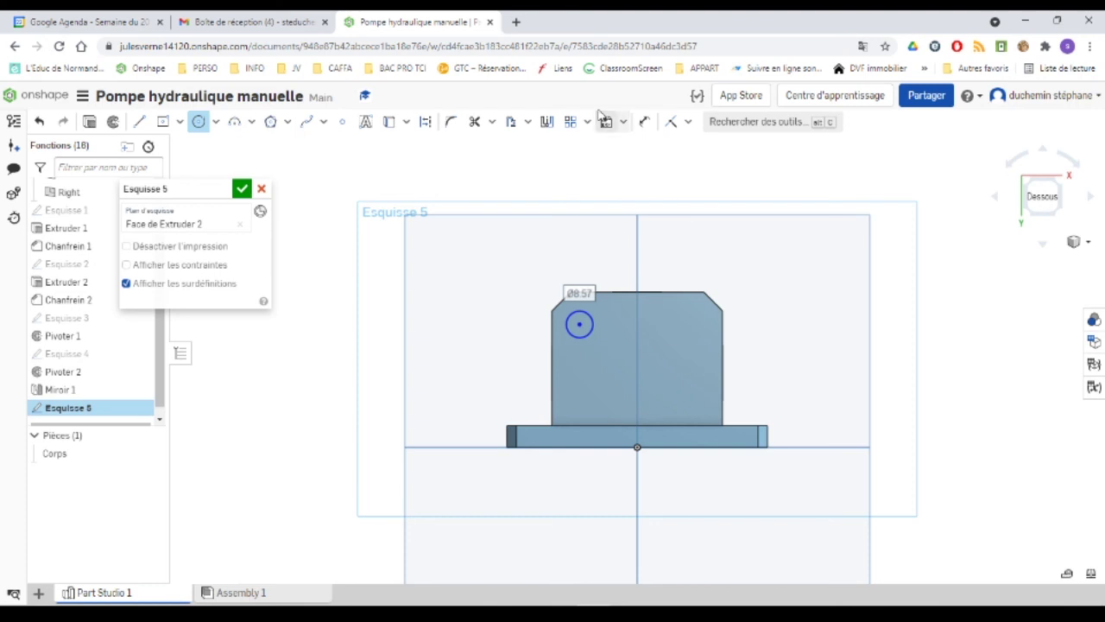
Dimension the circle's diameter as 6 mm
left_click(646, 124)
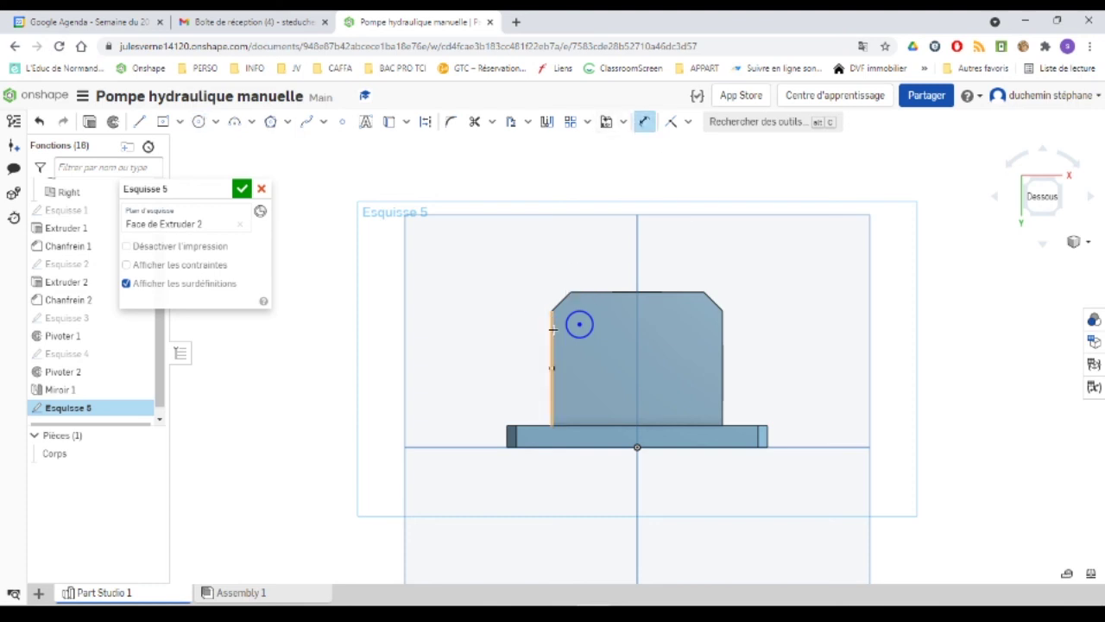
left_click(585, 323)
left_click(494, 303)
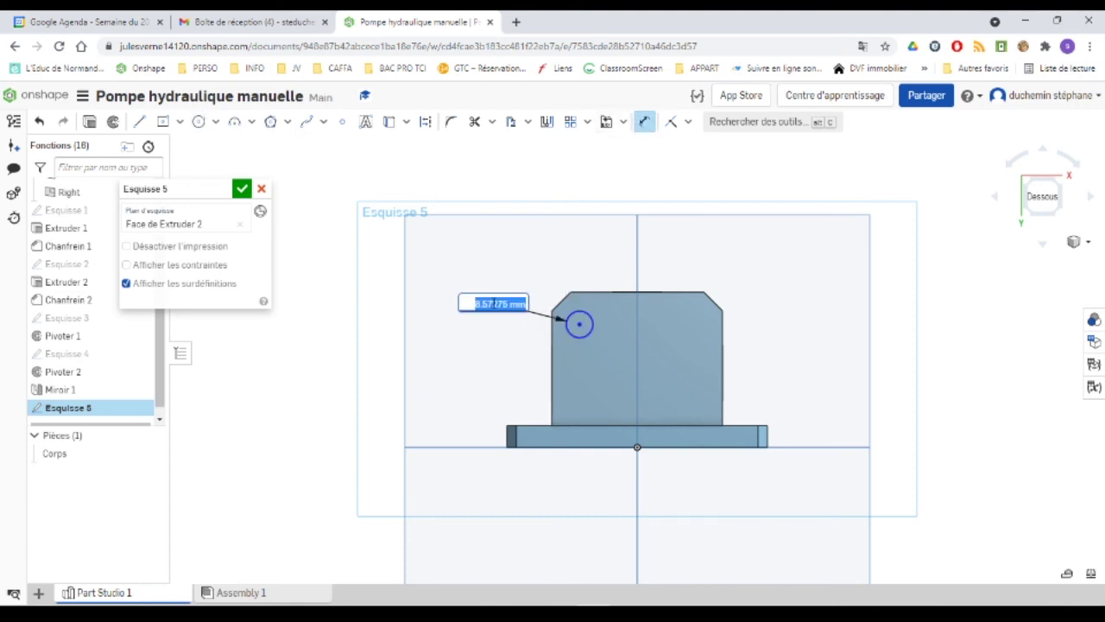
type("6")
key("Return")
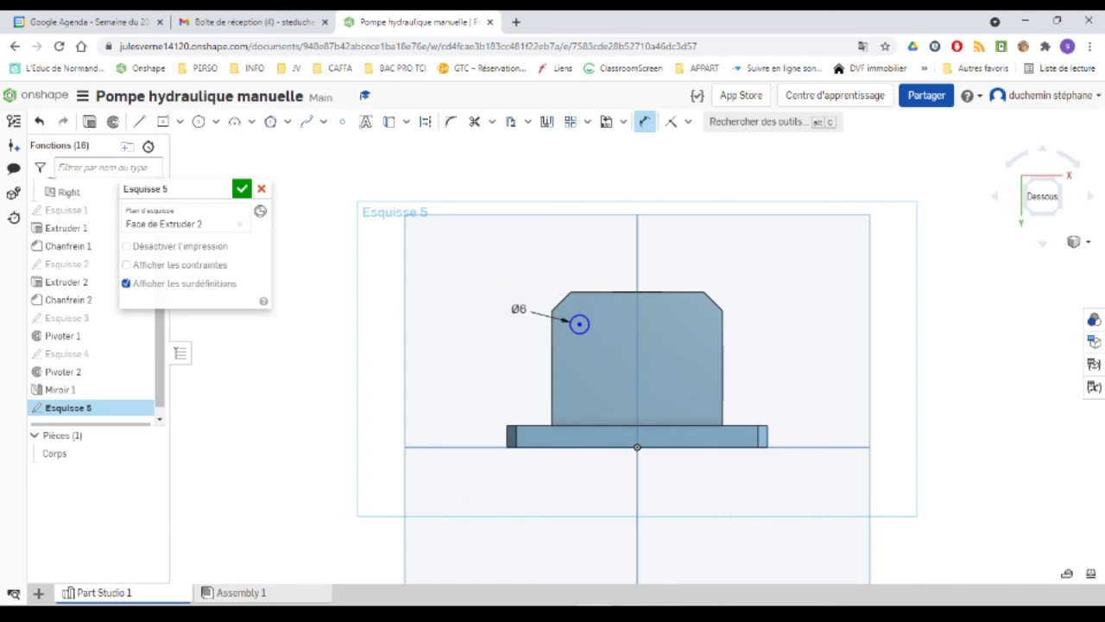
Check the hole position in Tp modélisation corps.pdf, and dimension the circle's centre 4 mm below the body's top edge
mouse_move(661, 615)
left_click(712, 587)
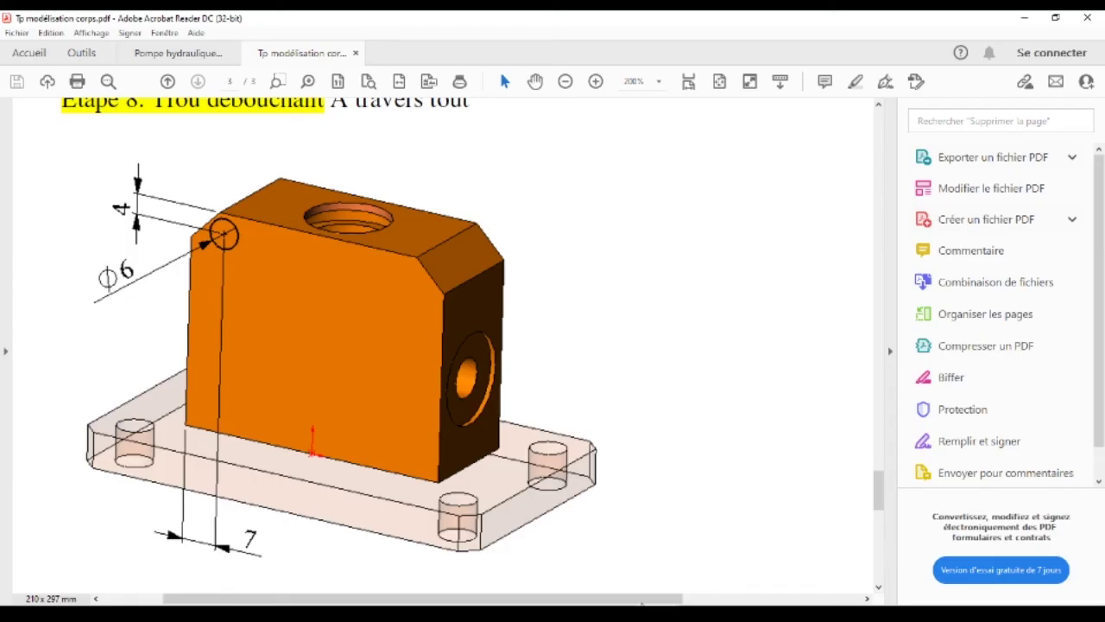
key("alt+Tab")
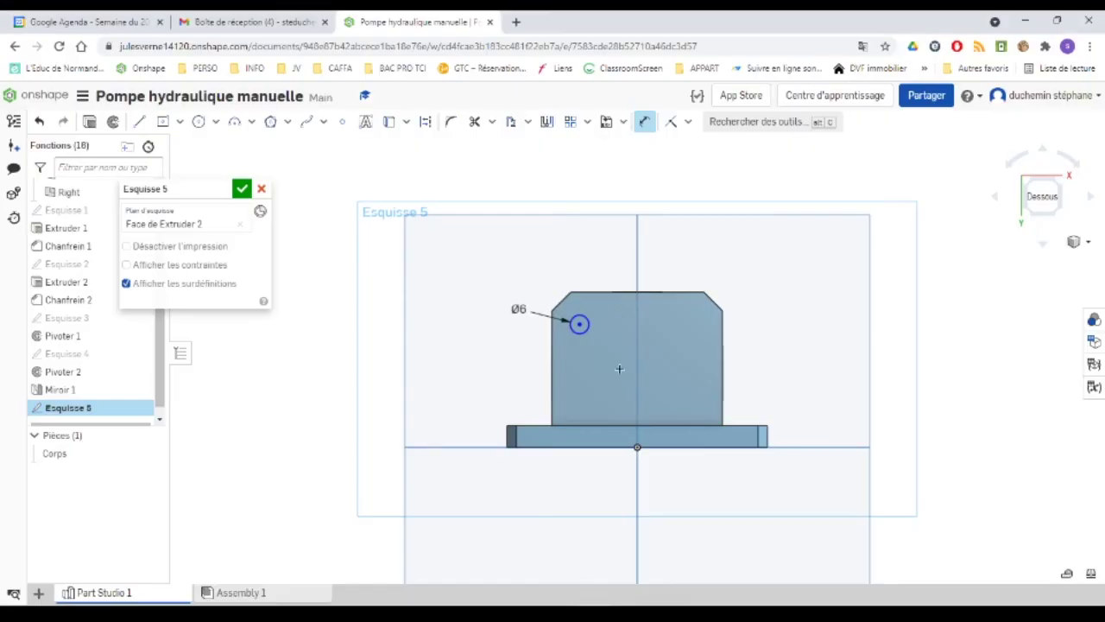
left_click(594, 293)
left_click(458, 297)
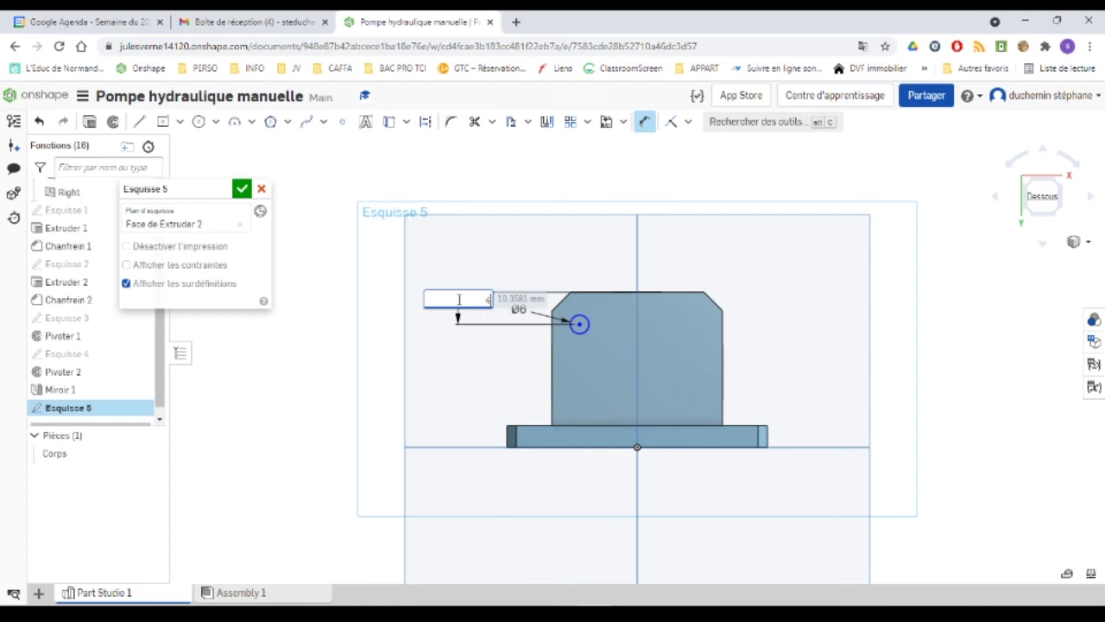
type("4")
key("Return")
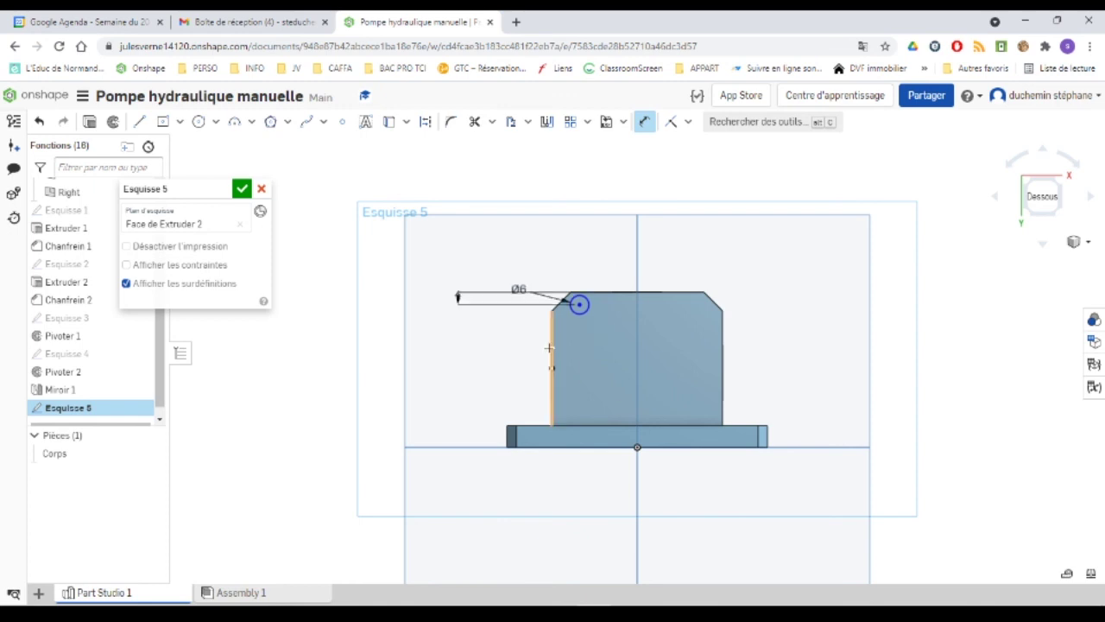
Dimension the distance from the circle's centre to the body's left edge as 7 mm
left_click(579, 305)
left_click(552, 348)
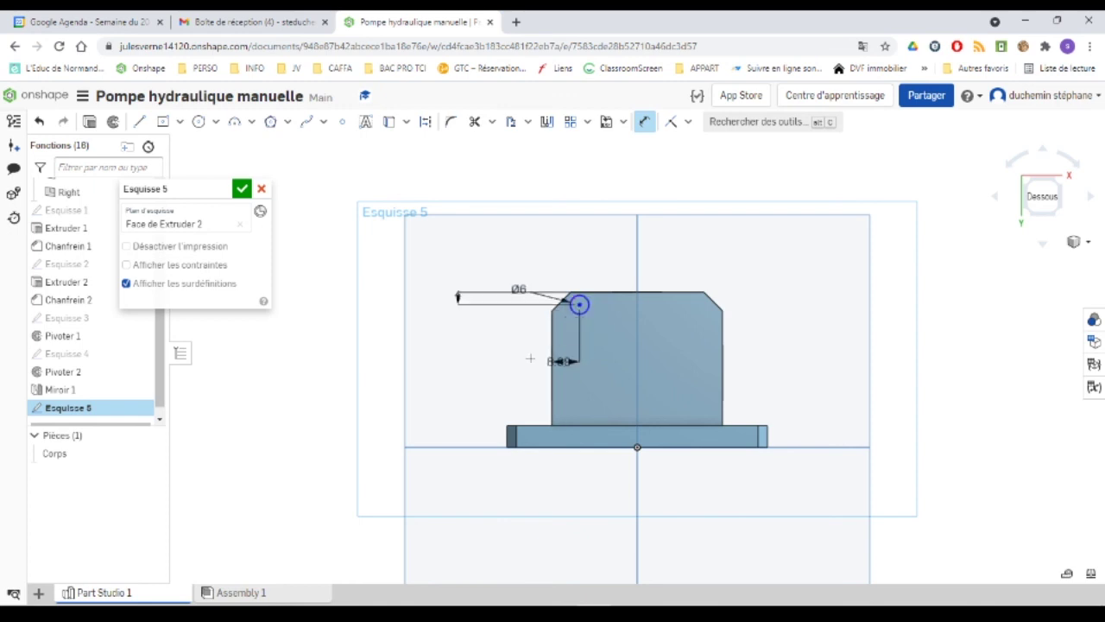
left_click(486, 355)
type("7")
key("Return")
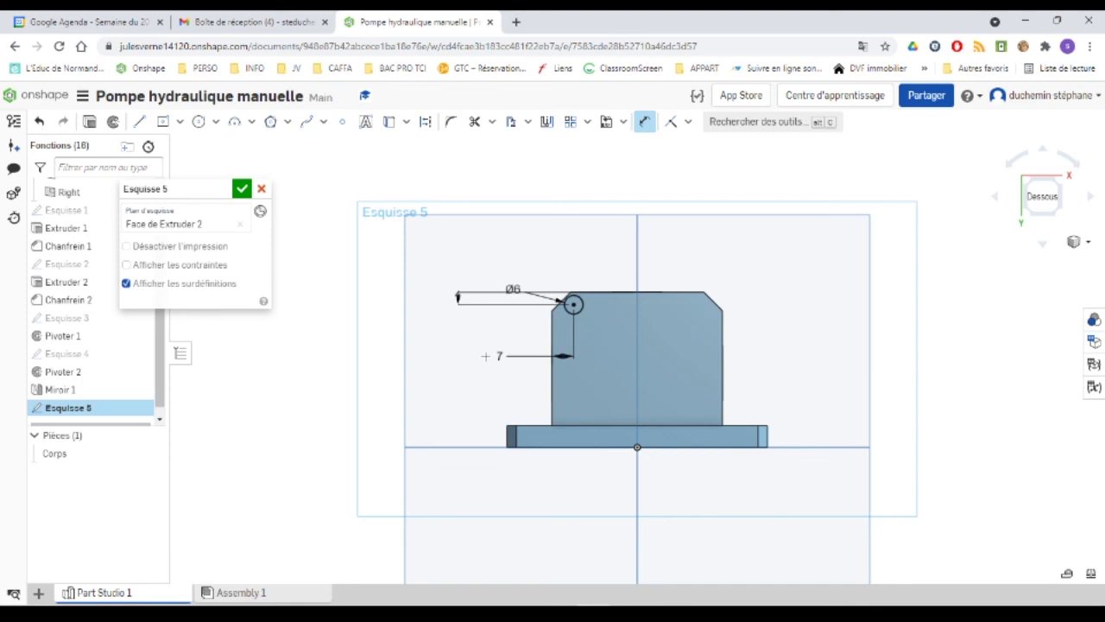
Extrude the 6 mm circle as a cut (Supprimer) through the whole body using À travers tous
left_click(89, 122)
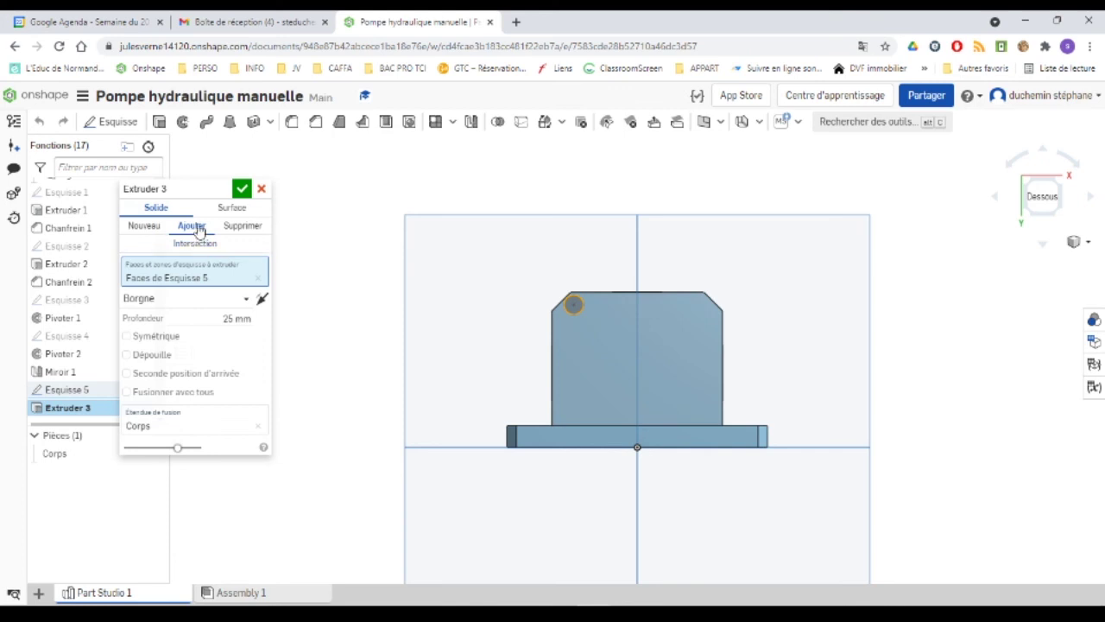
left_click(228, 226)
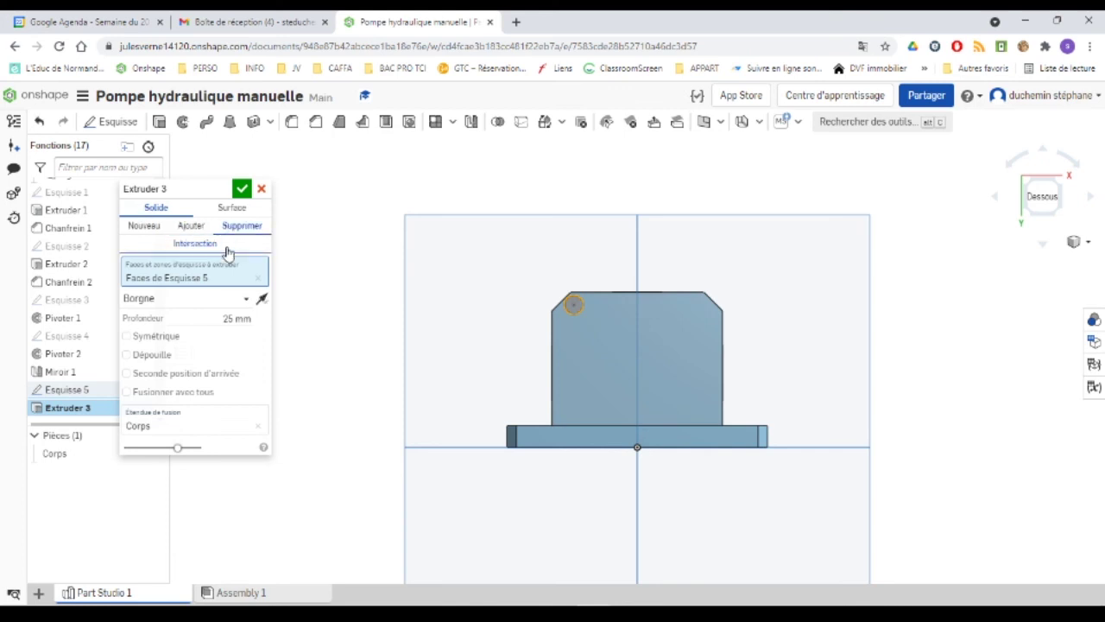
left_click(150, 300)
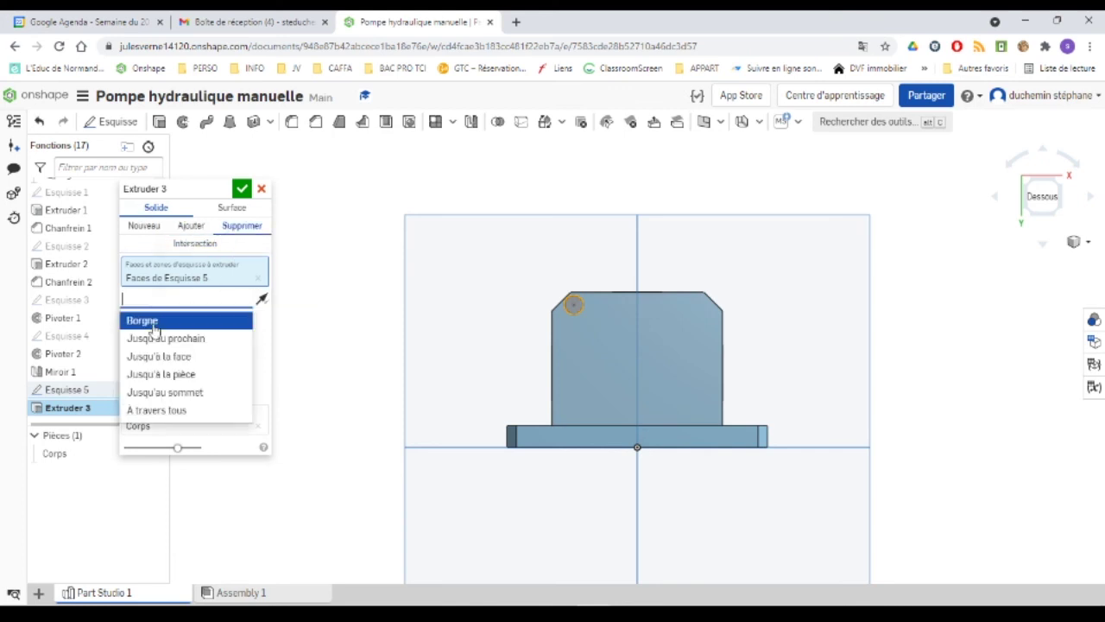
left_click(161, 410)
right_click_drag(319, 389, 376, 330)
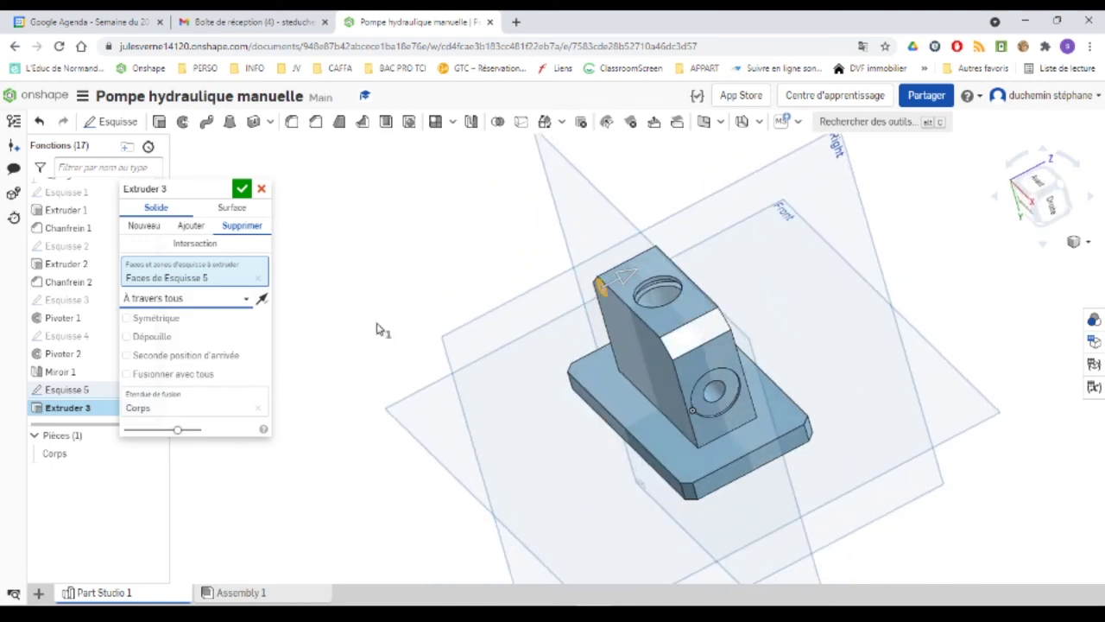
left_click(241, 189)
Start a sketch on the base plate's upper face and place a point about 34 mm left of and 18 mm above the origin
right_click_drag(549, 295, 461, 313)
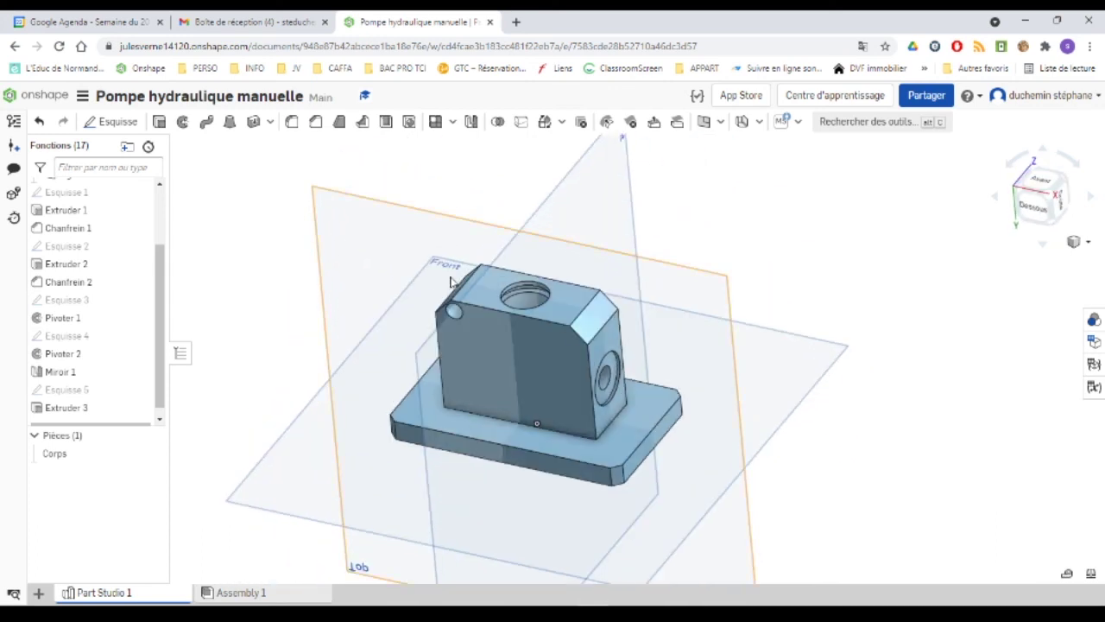
left_click(438, 418)
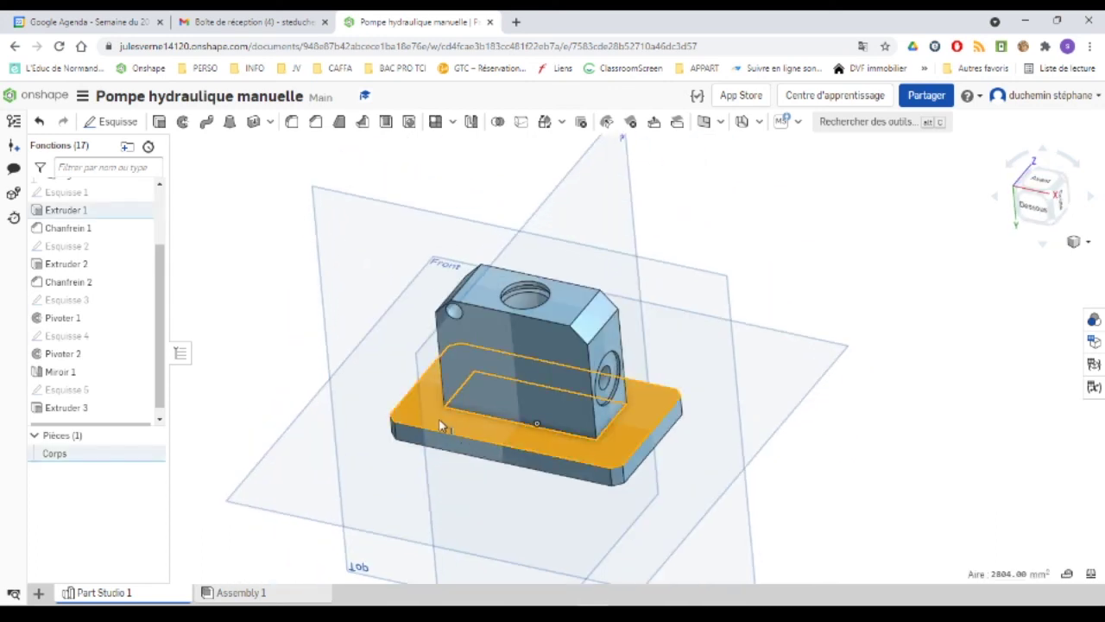
left_click(114, 122)
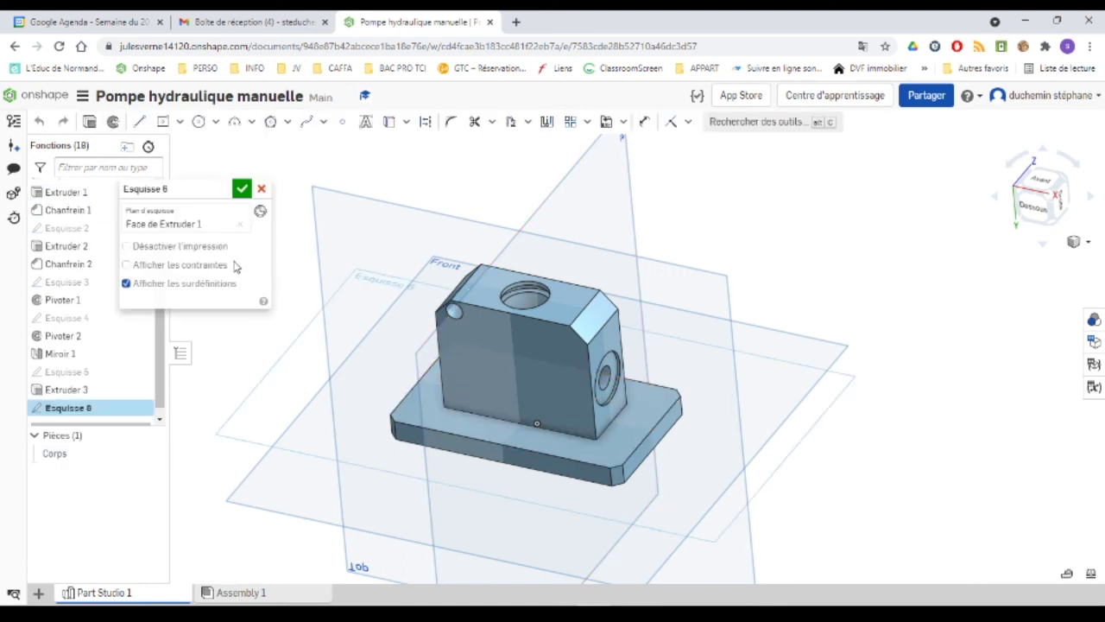
right_click(244, 414)
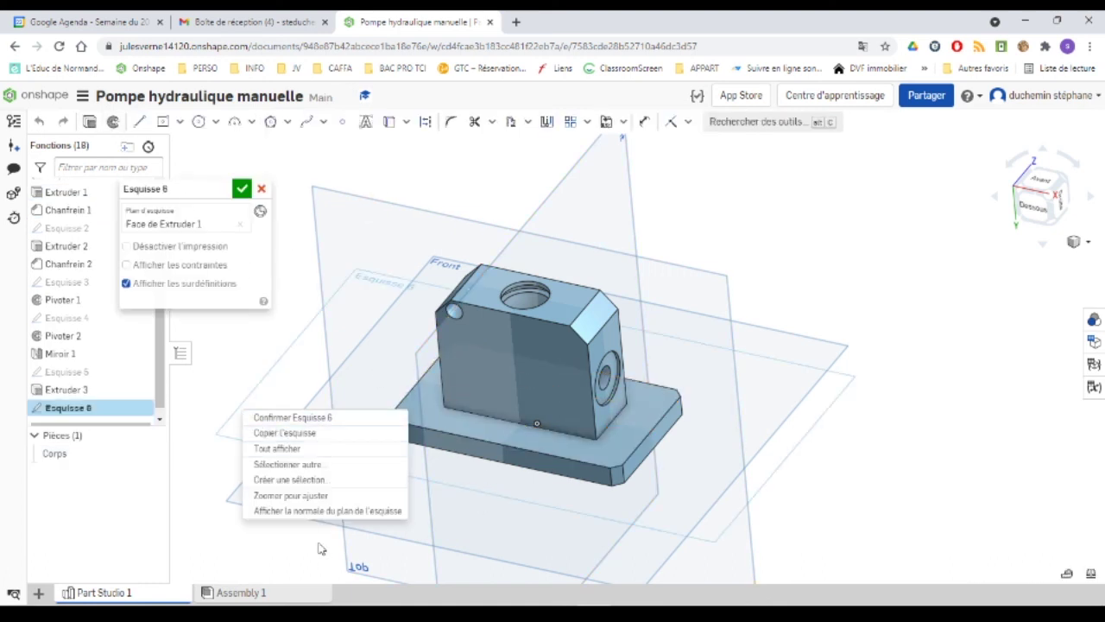
left_click(298, 510)
scroll(937, 328, "down", 2)
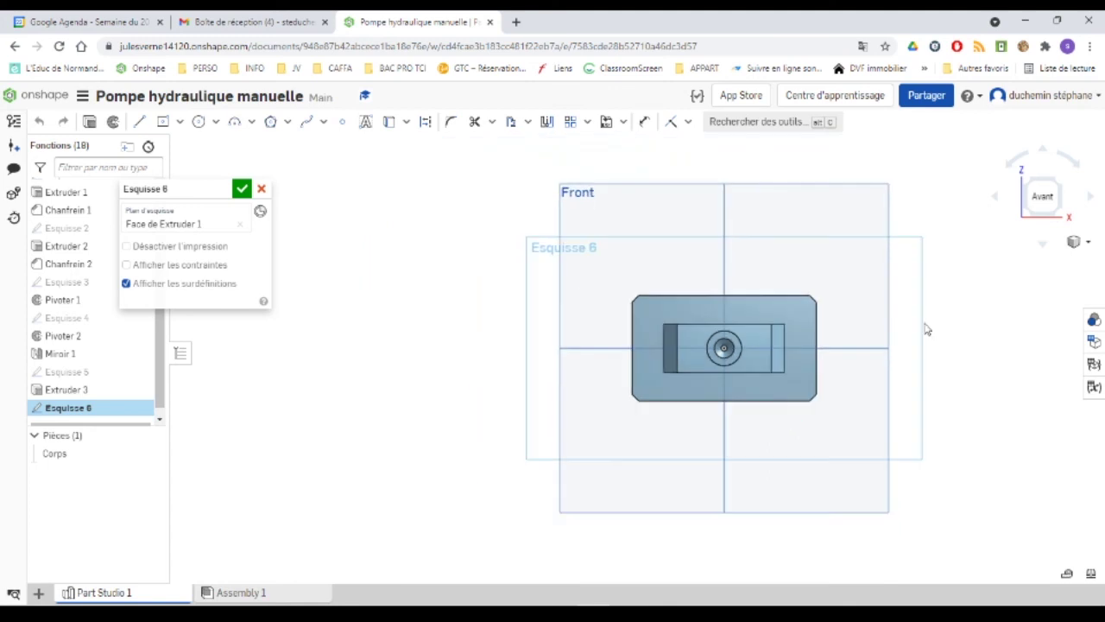
scroll(890, 324, "up", 4)
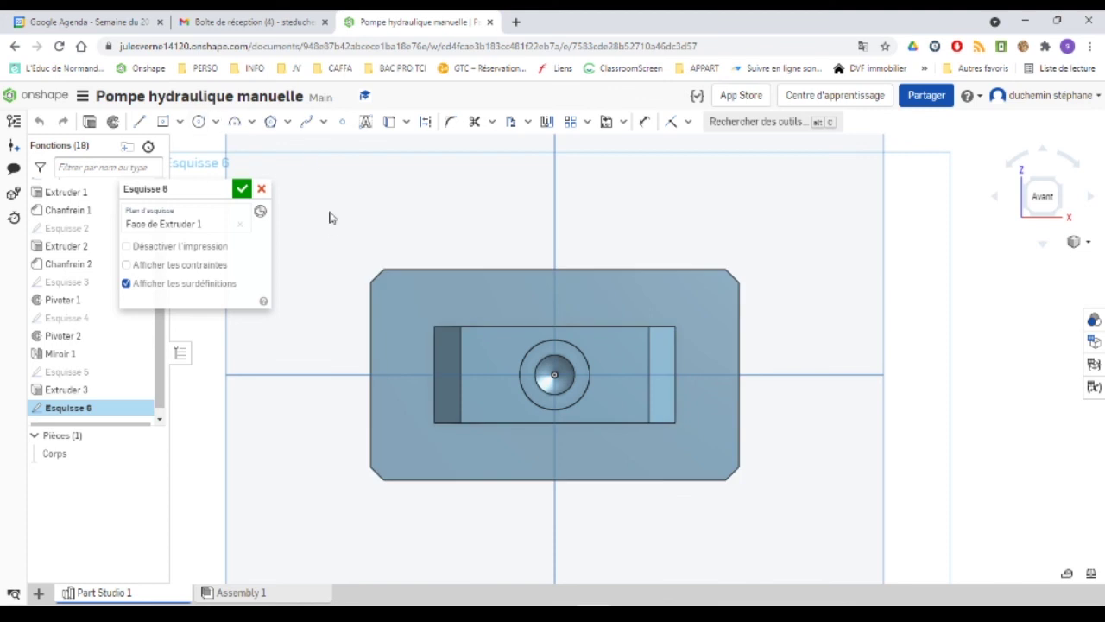
left_click(342, 125)
left_click(403, 297)
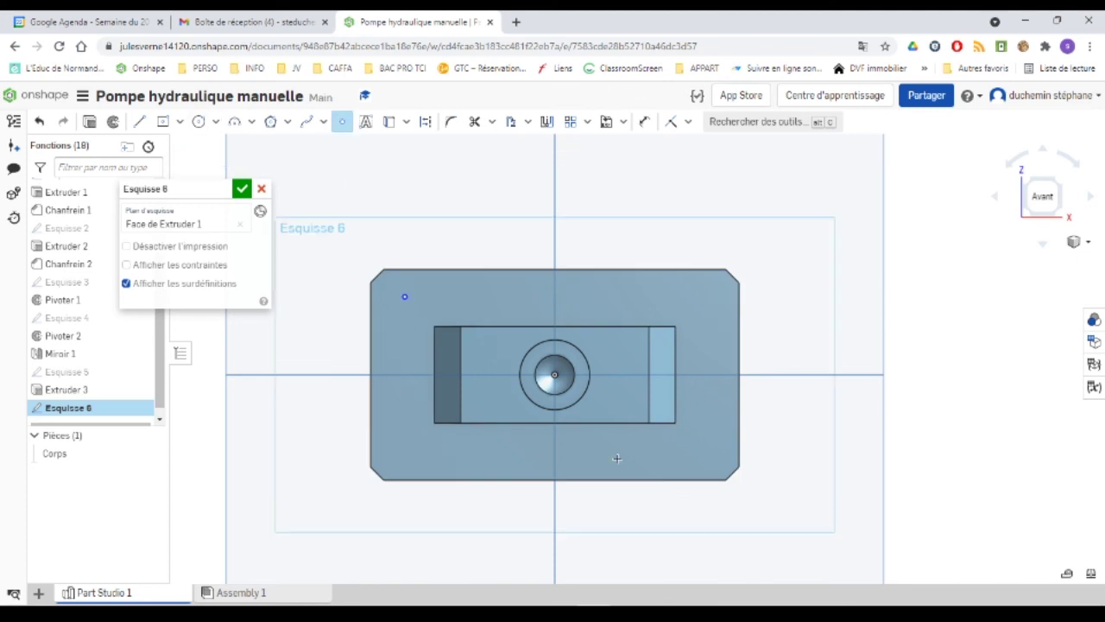
Mirror the sketch point about the vertical Right plane
left_click(548, 123)
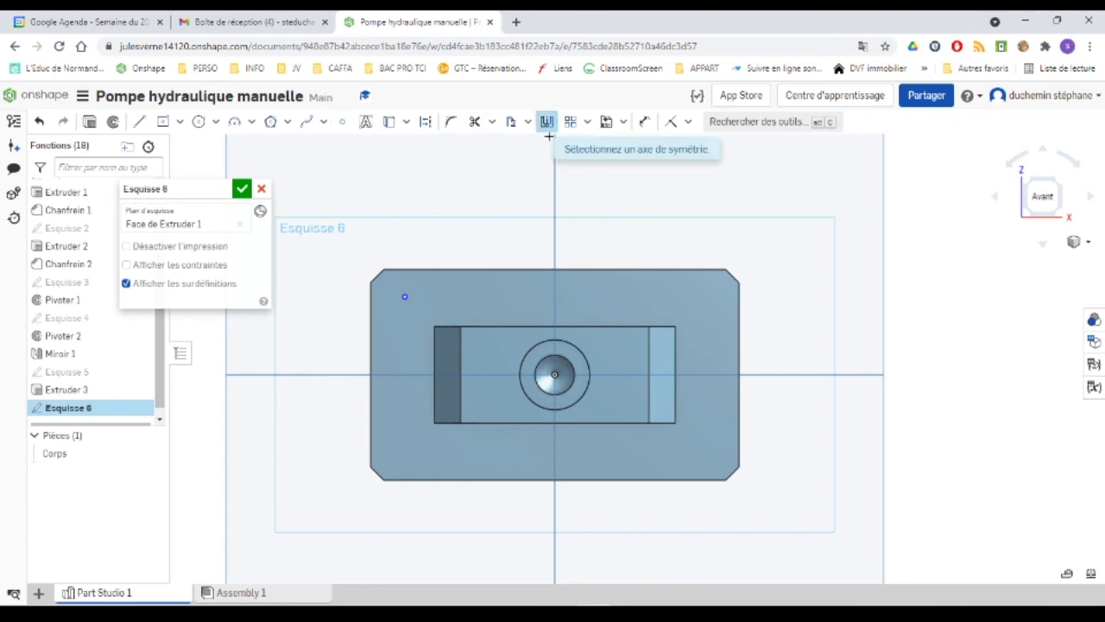
left_click(555, 247)
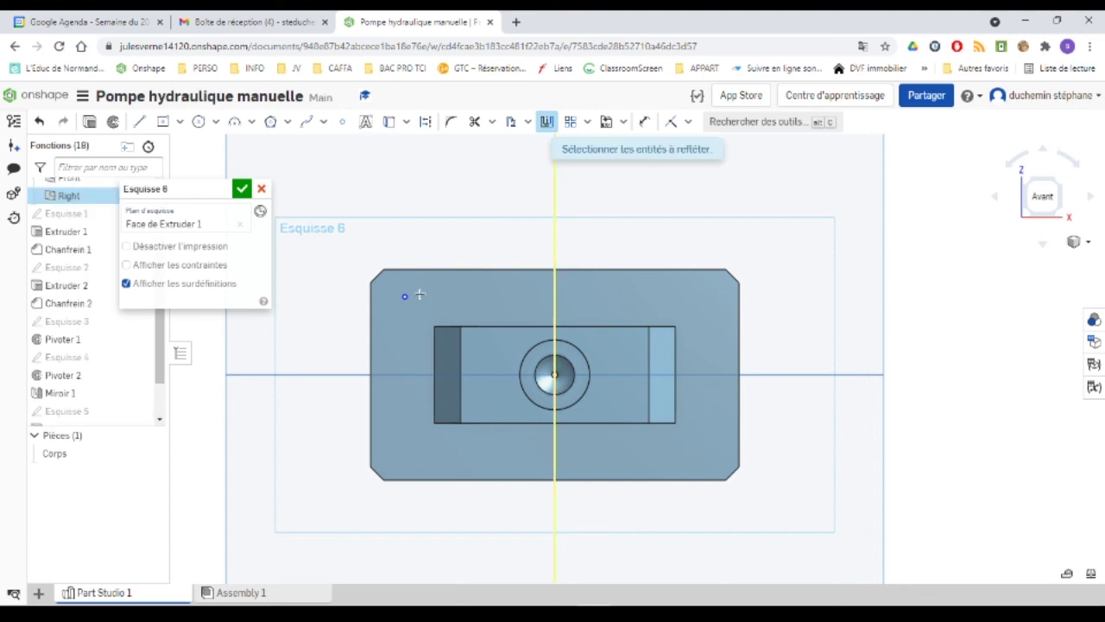
left_click(405, 297)
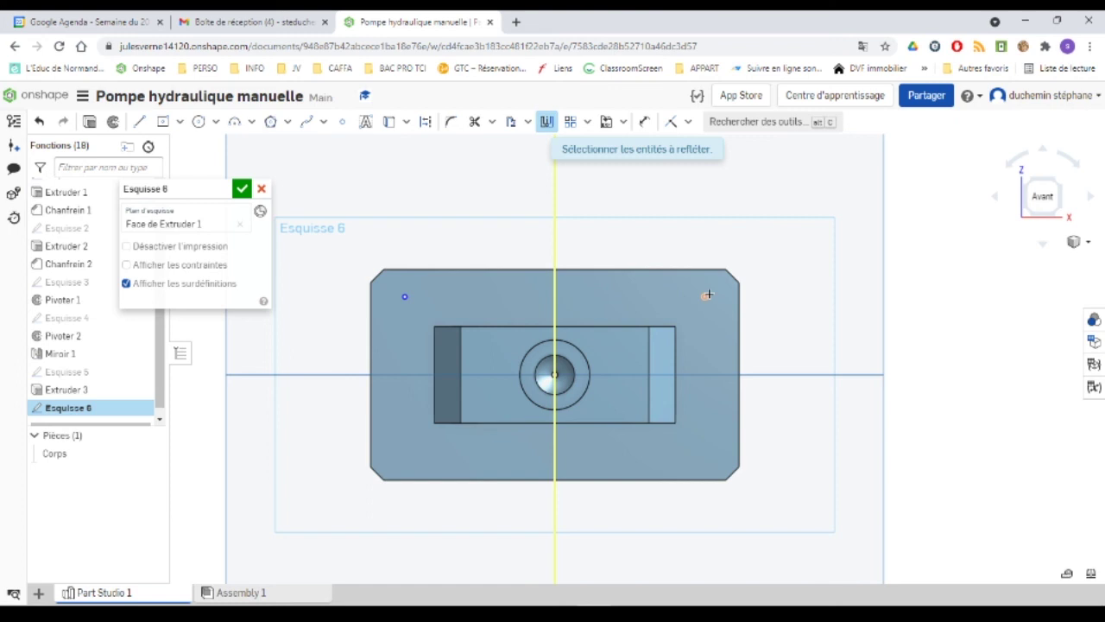
left_click(547, 123)
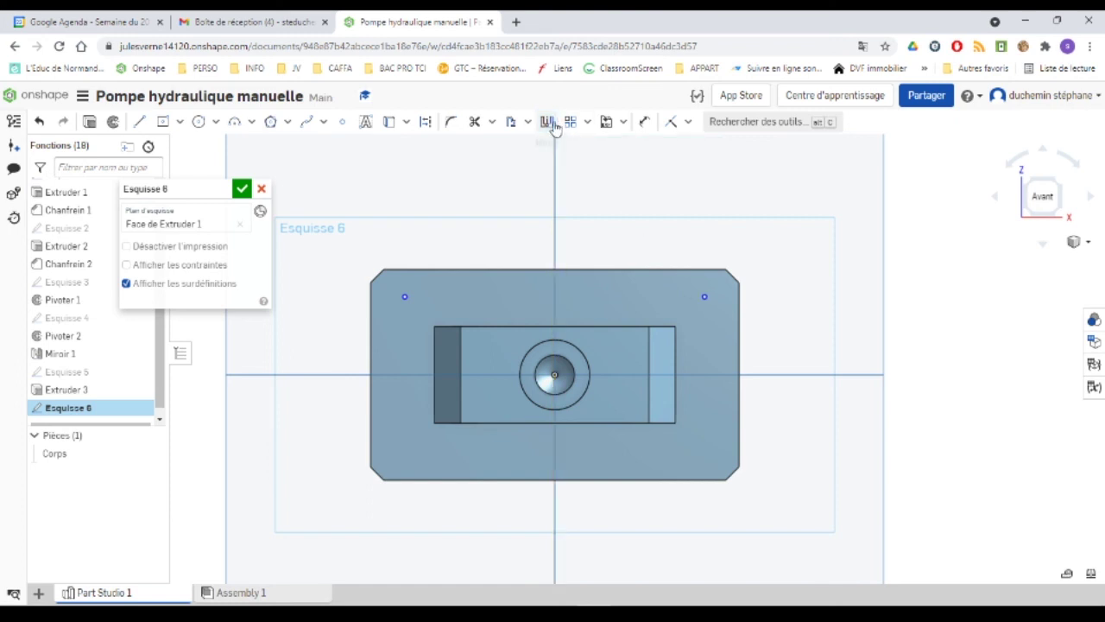
Mirror both upper sketch points about the horizontal Top plane to get one point near each base plate corner
left_click(546, 123)
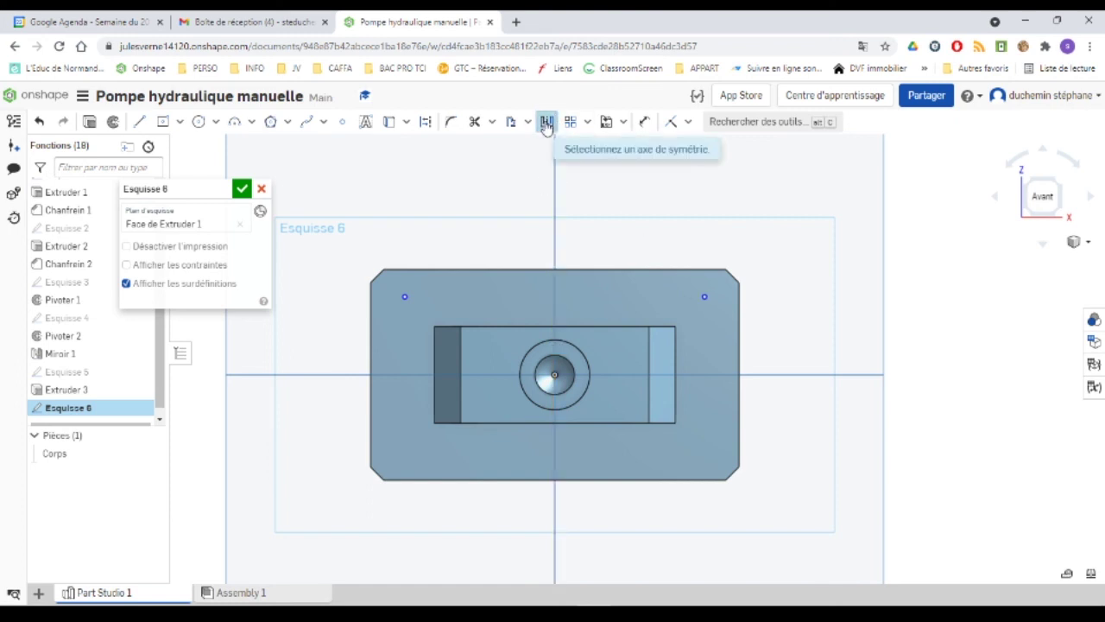
left_click(344, 376)
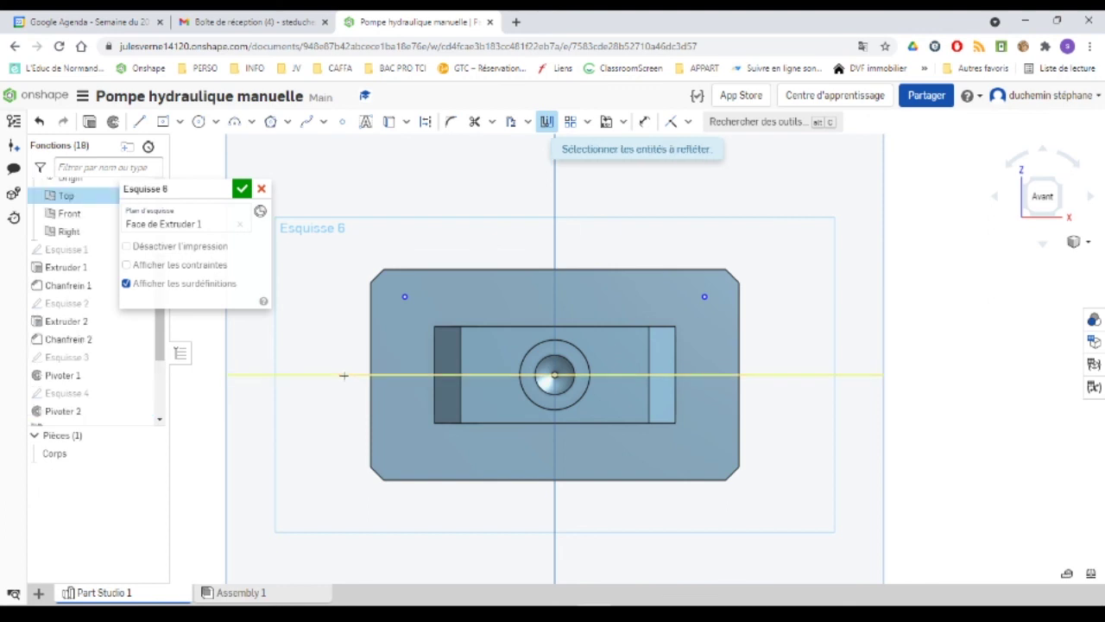
left_click(405, 296)
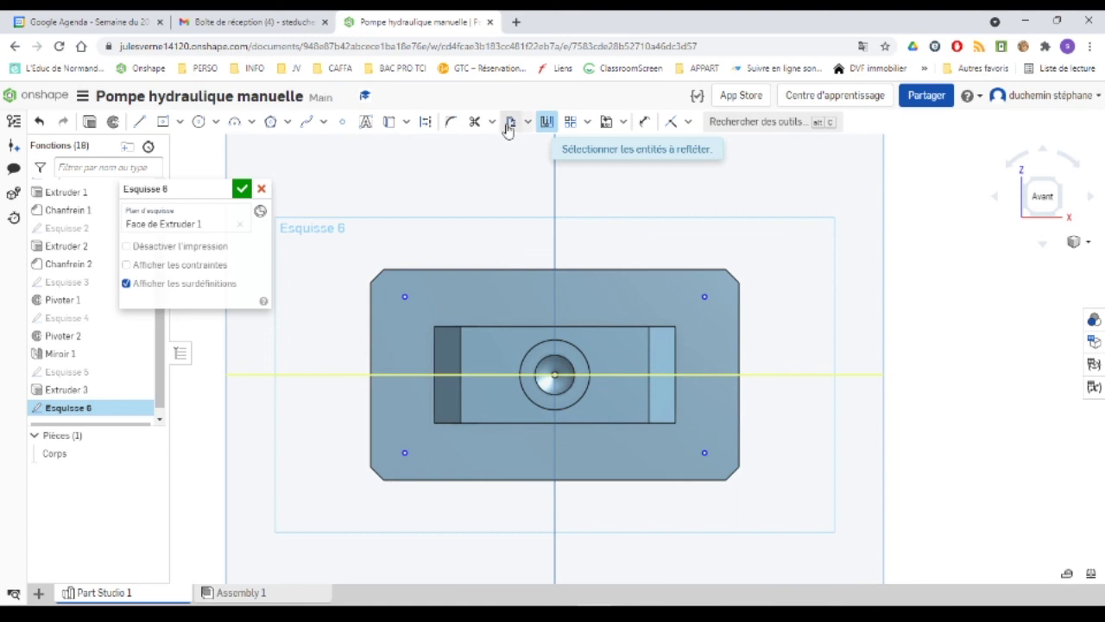
left_click(546, 121)
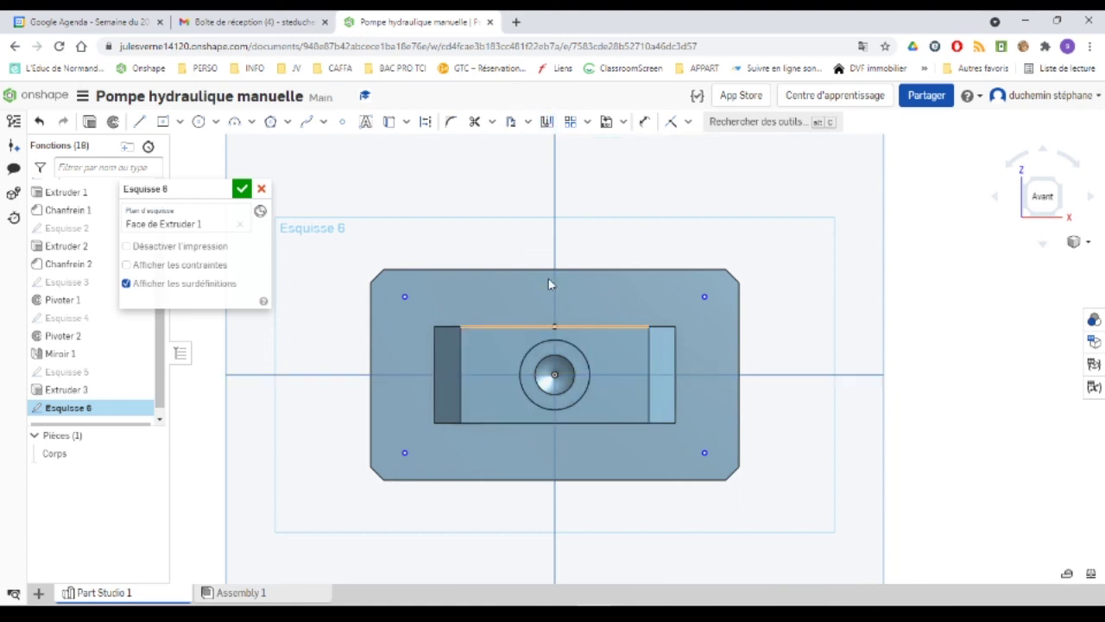
Dimension the horizontal distance between the two upper points as 70 mm
left_click(645, 122)
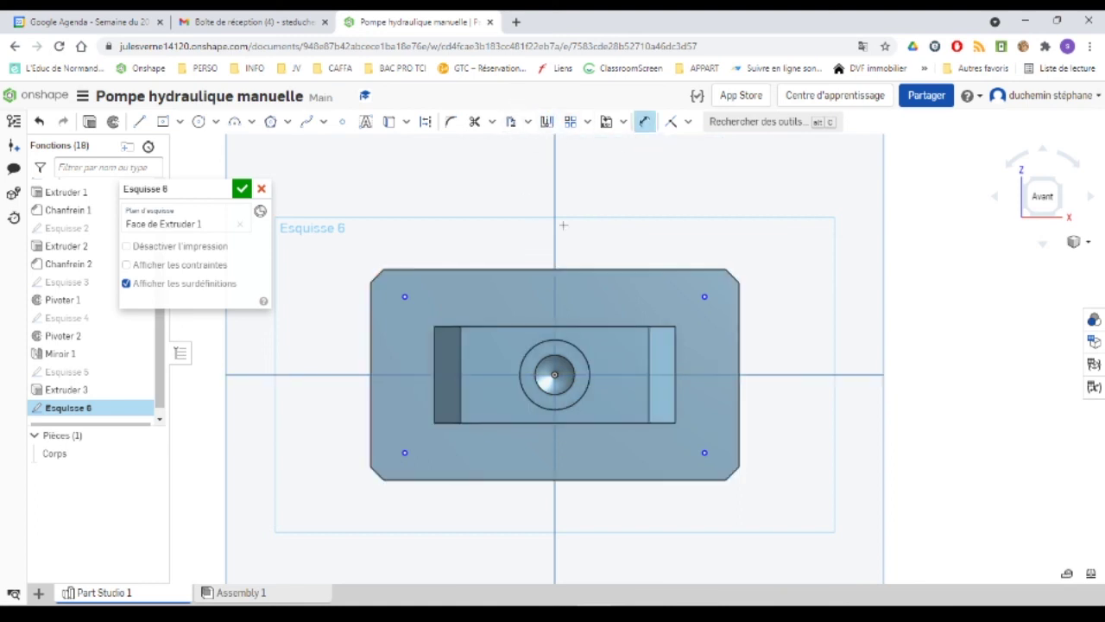
left_click(406, 296)
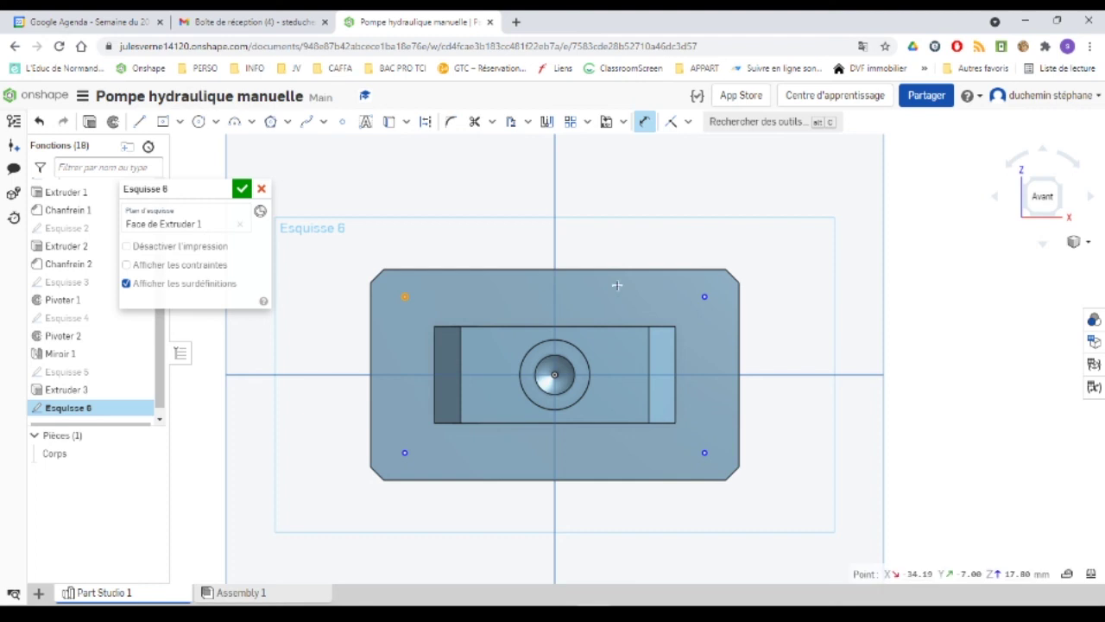
left_click(704, 296)
left_click(524, 224)
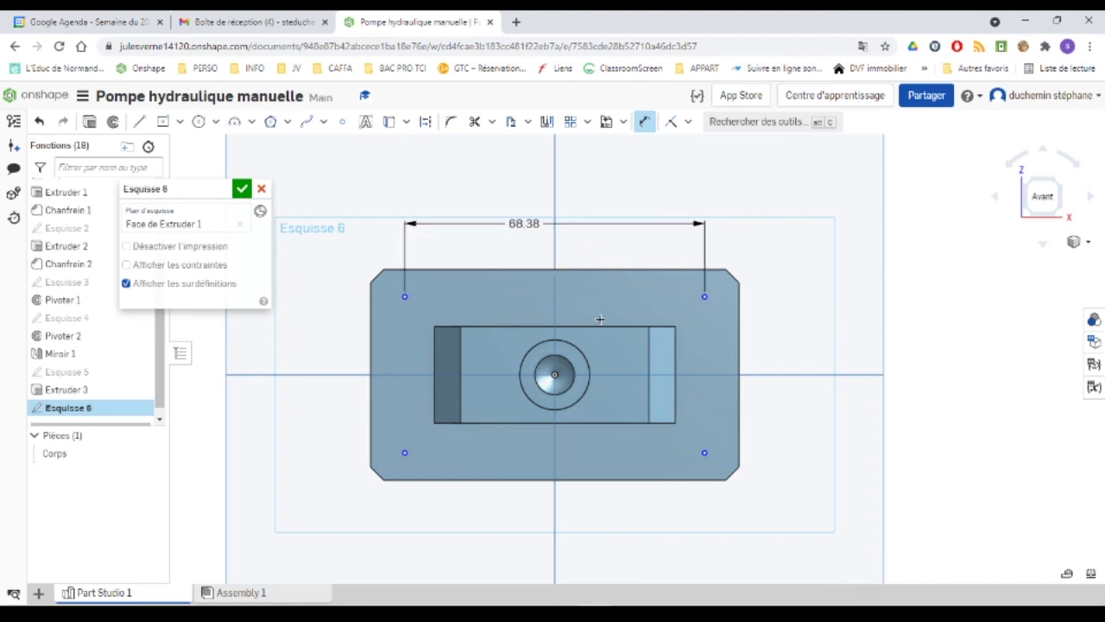
type("70")
key("Return")
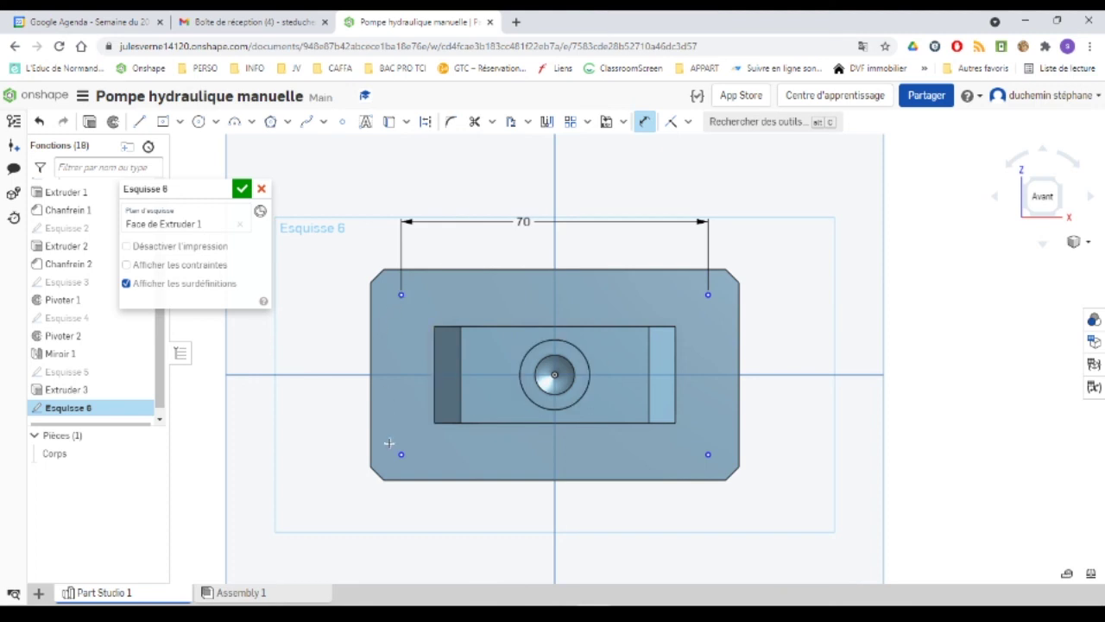
Dimension the vertical distance between the two left points as 35 mm and finish the sketch
left_click(401, 455)
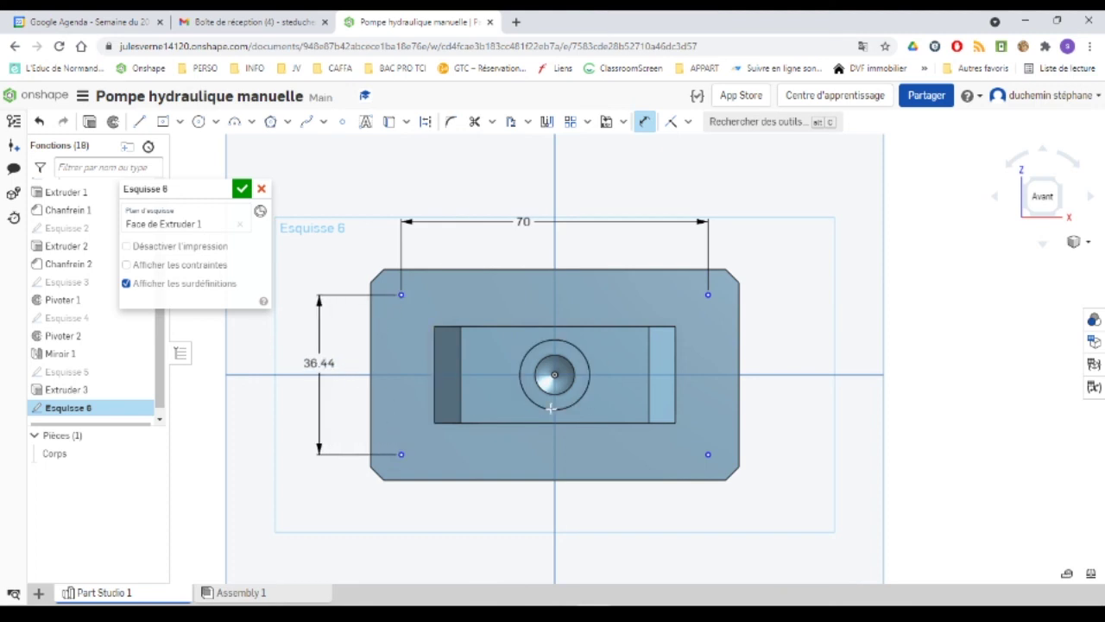
left_click(319, 367)
type("35")
key("Return")
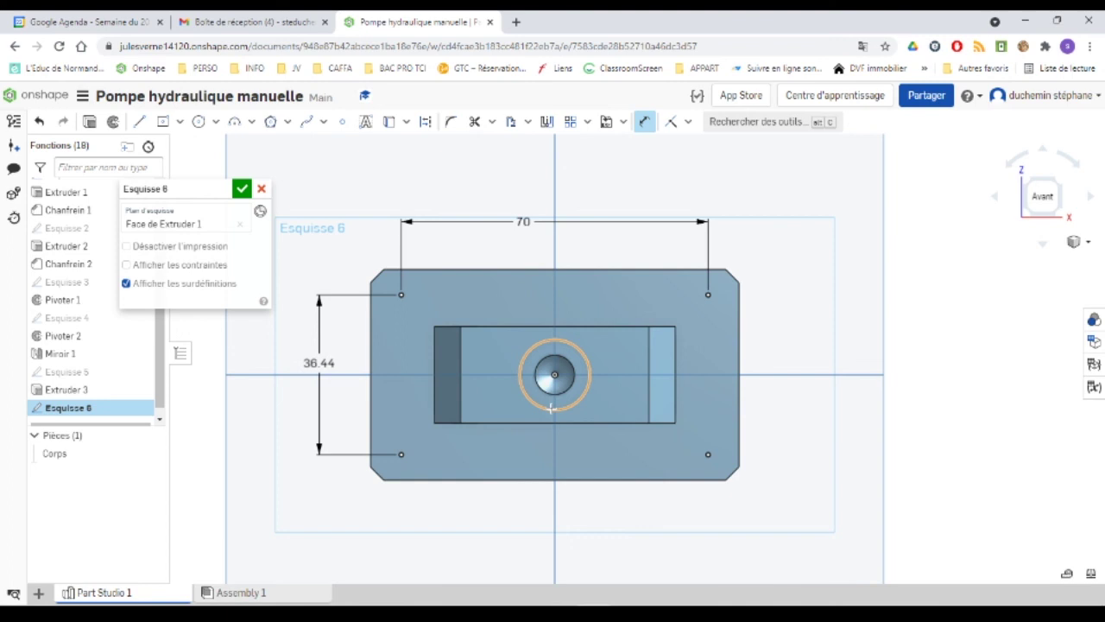
left_click(243, 190)
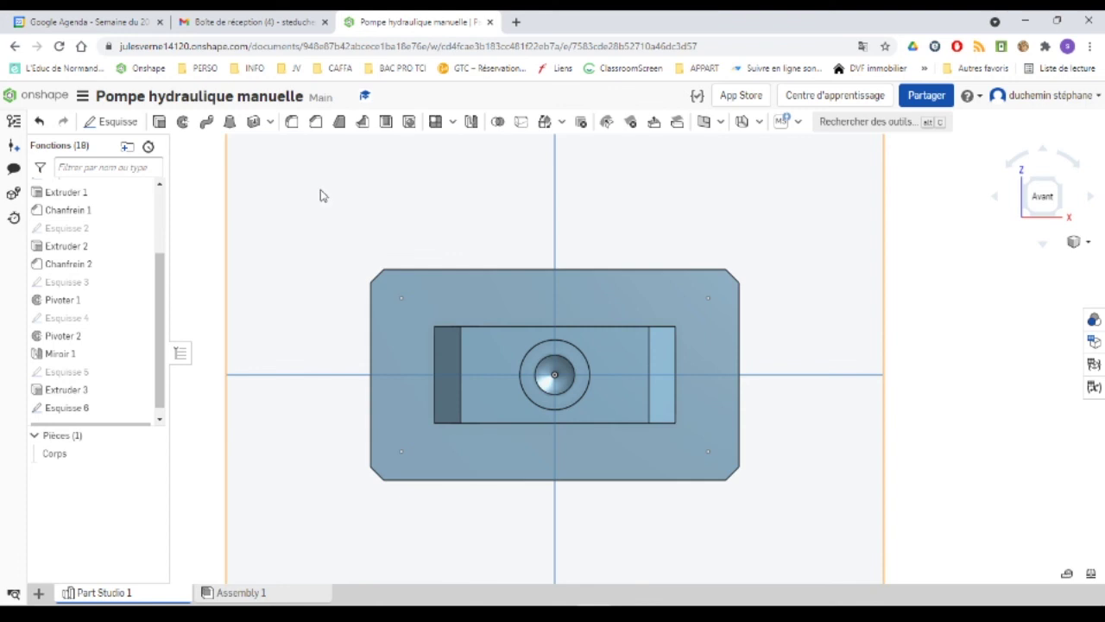
Start a hole feature (Perçage) with the Simple type and the À travers end condition
left_click(409, 122)
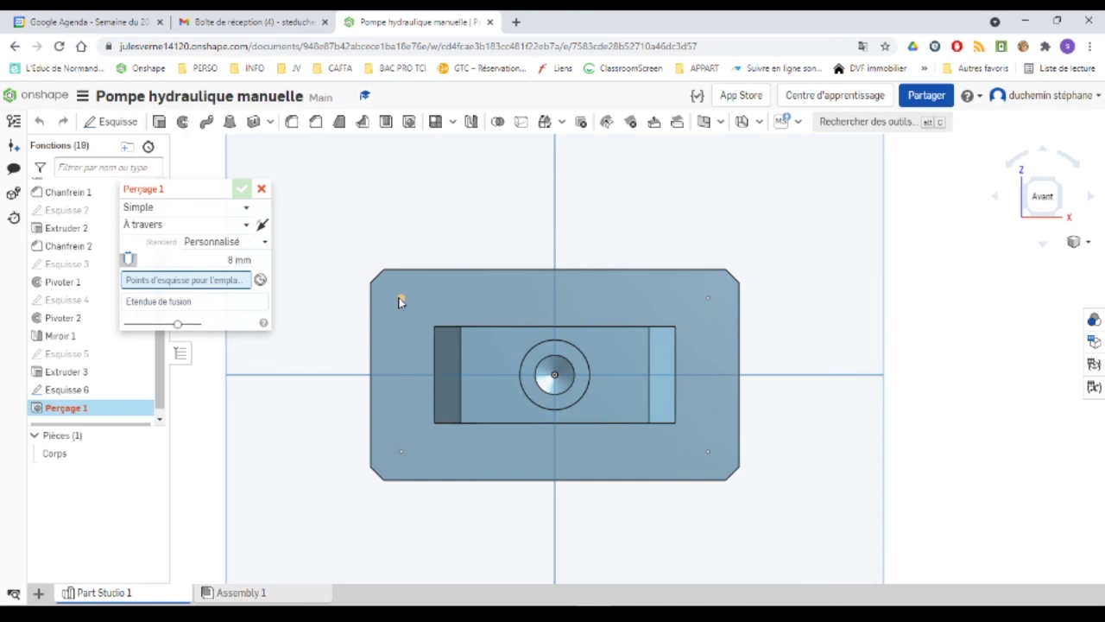
left_click(156, 207)
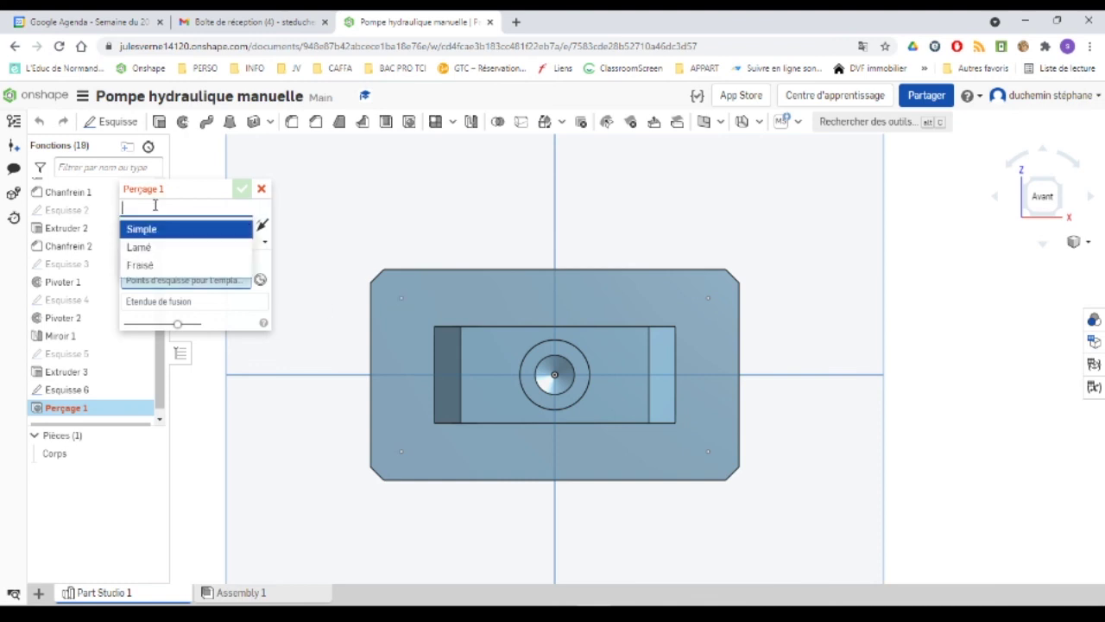
left_click(143, 228)
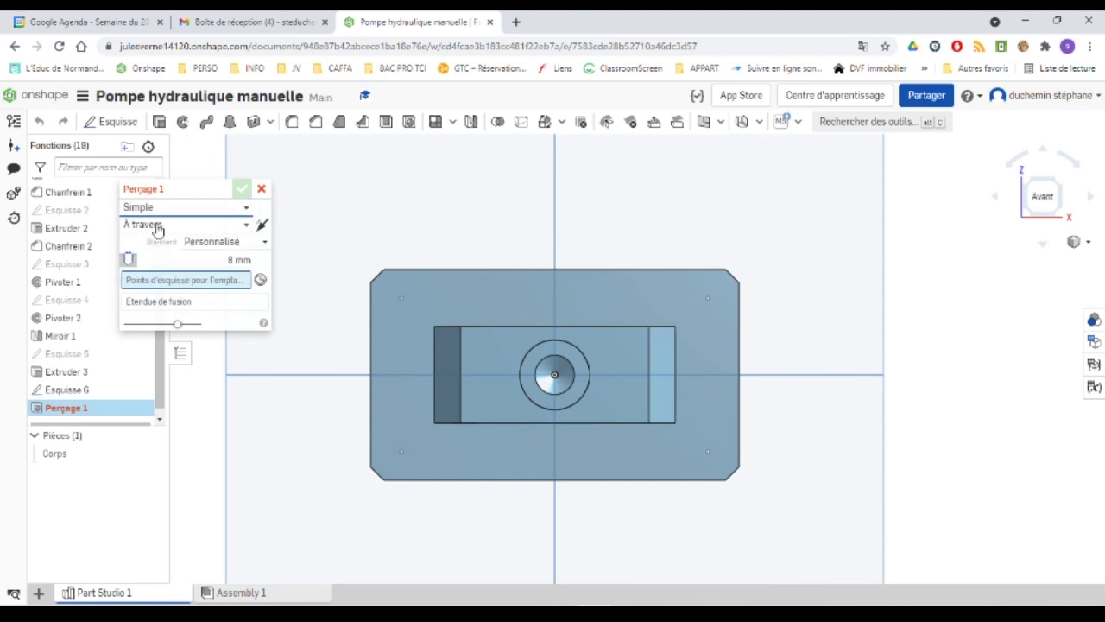
left_click(157, 226)
left_click(152, 248)
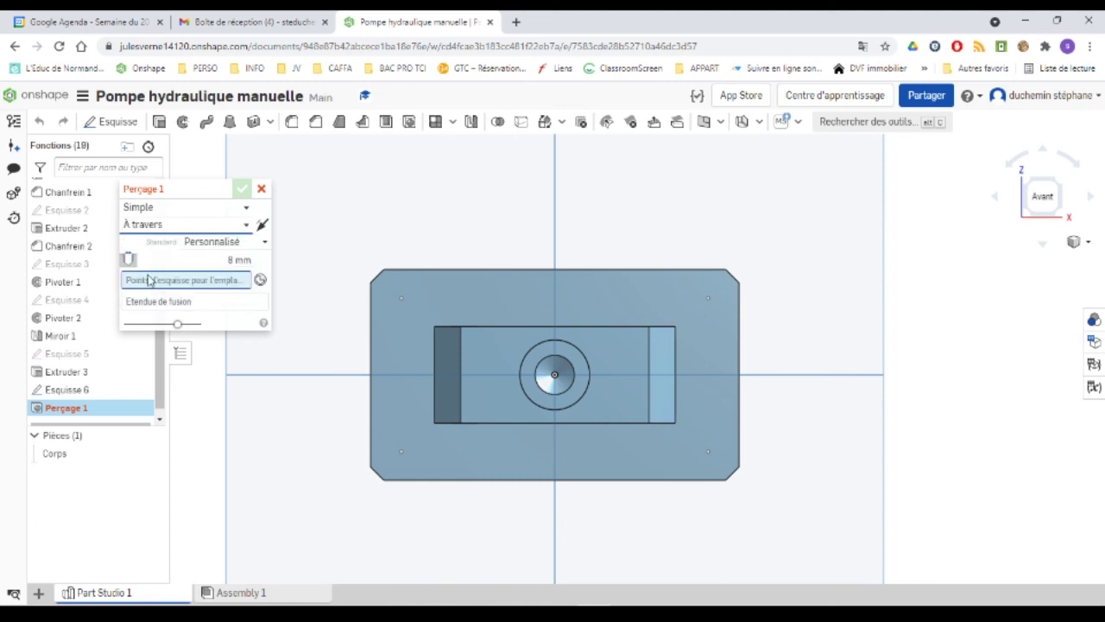